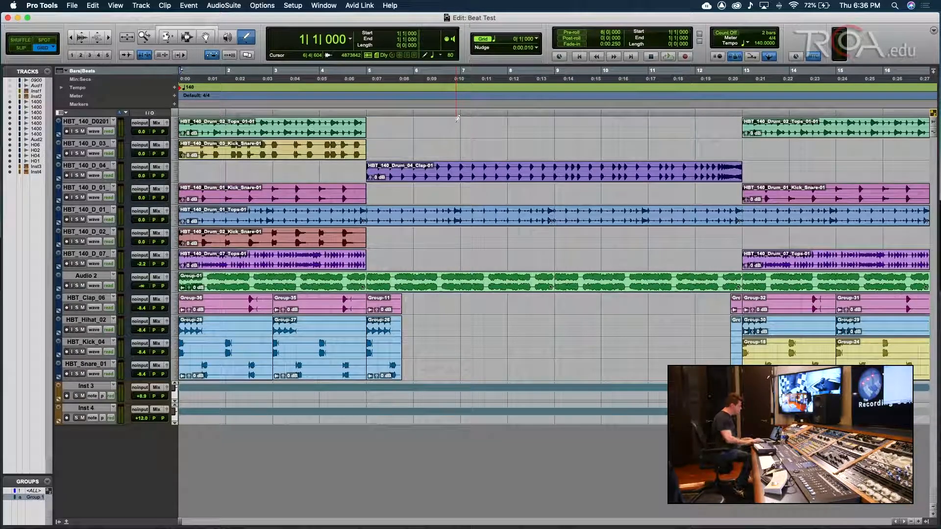
# - Select all tracks from HBT_140_D0201 down to Inst 4 and bring up their track-name menu
pyautogui.press('super+equal')
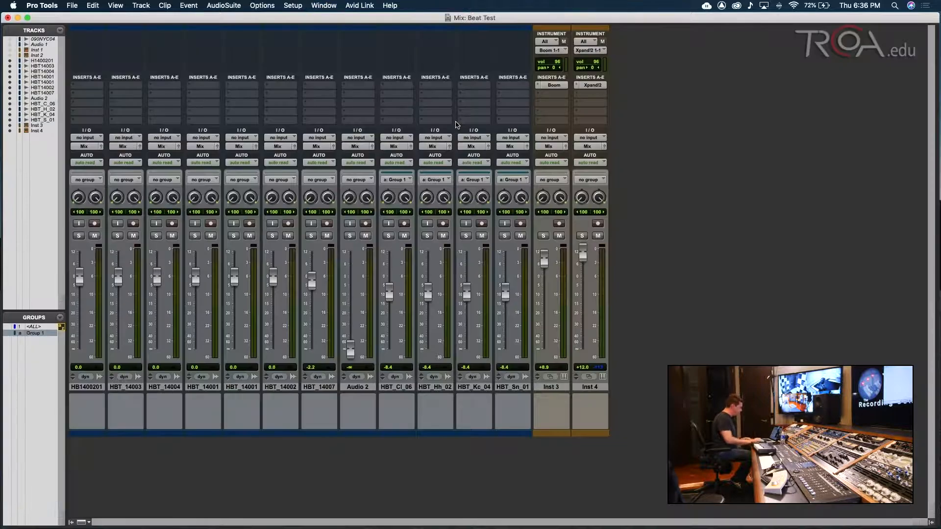
pyautogui.press('super+equal')
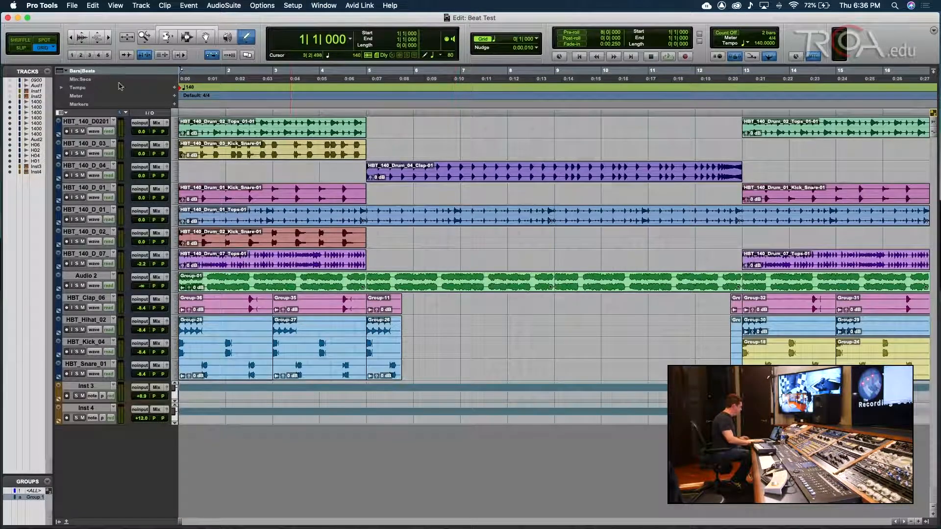
pyautogui.click(90, 122)
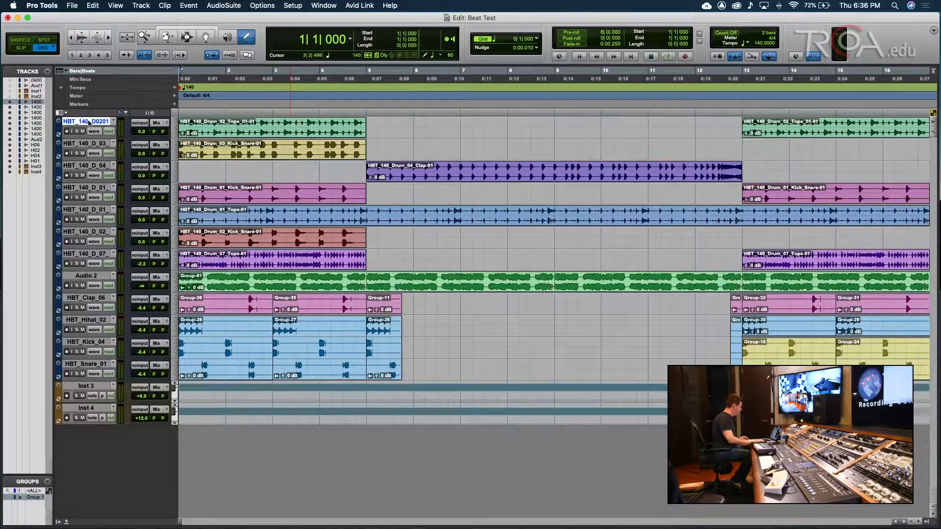
pyautogui.keyDown('shift'); pyautogui.click(86, 365); pyautogui.keyUp('shift')
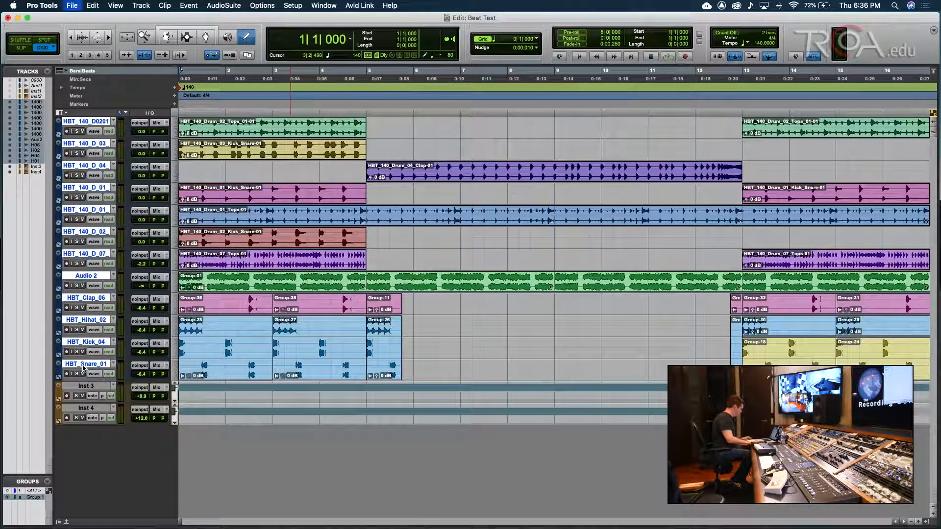
pyautogui.keyDown('shift'); pyautogui.click(88, 408); pyautogui.keyUp('shift')
pyautogui.rightClick(91, 407)
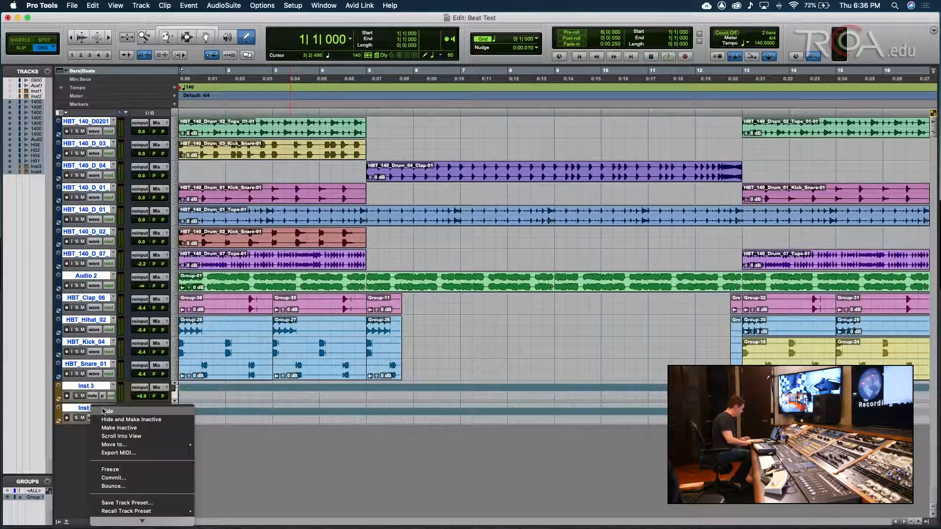
# - Hide the selected tracks, confirm the Mix window is empty, and return to the Edit window
pyautogui.click(106, 412)
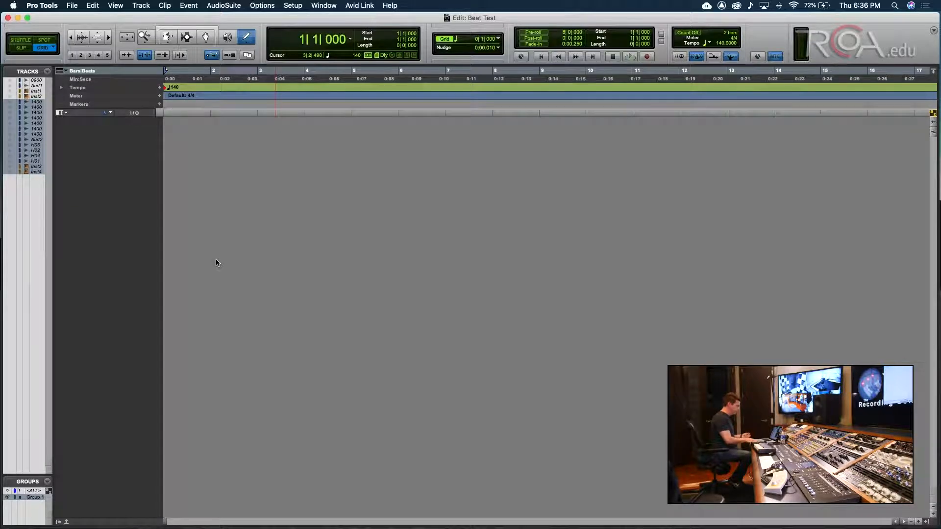
pyautogui.press('super+equal')
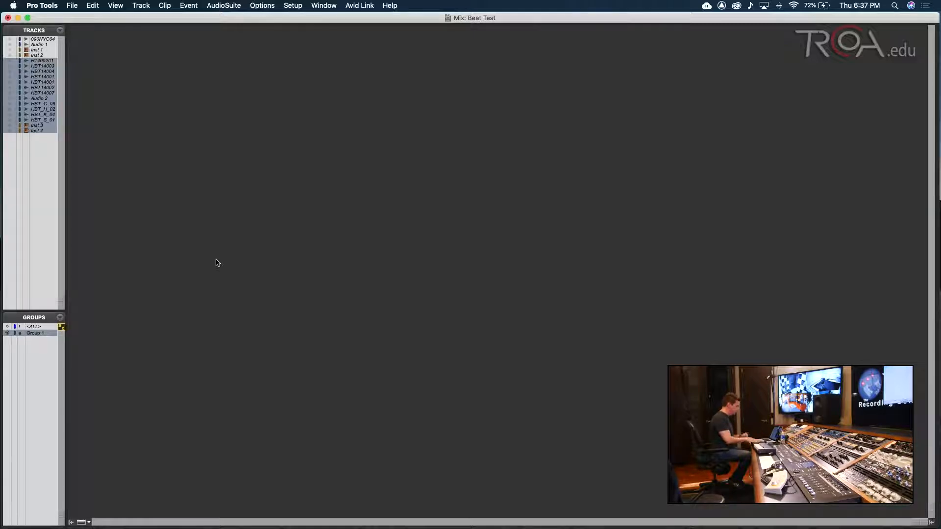
pyautogui.press('super+equal')
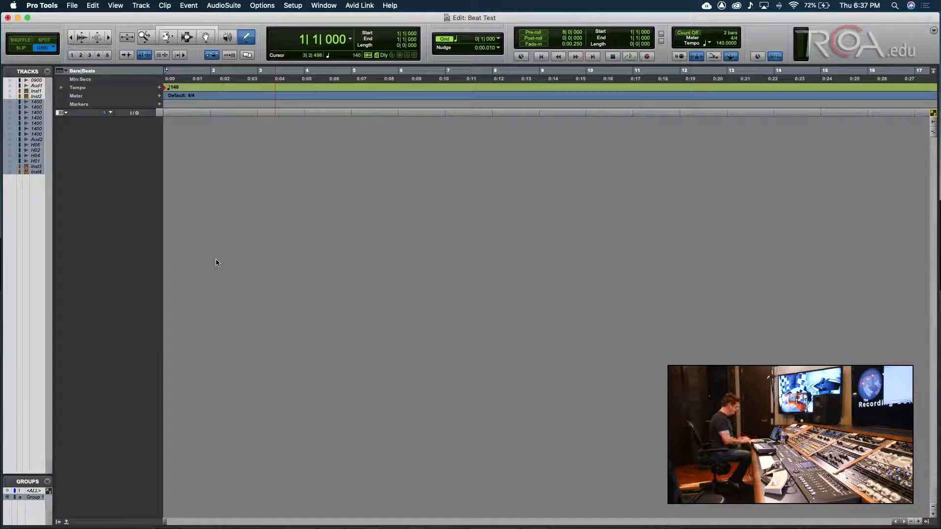
# - Open the Import Audio dialog with Cmd+Shift+I and move it up and to the left
pyautogui.press('super+shift+i')
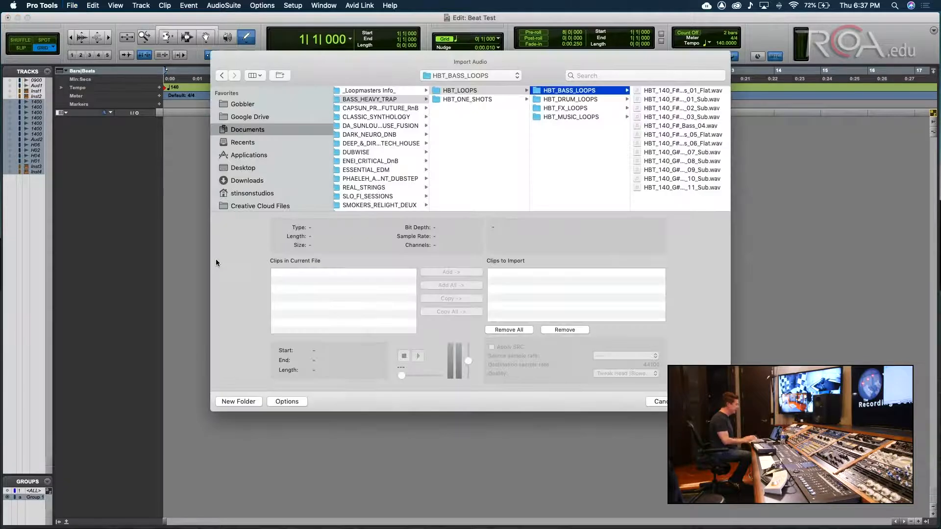
pyautogui.moveTo(1, 282)
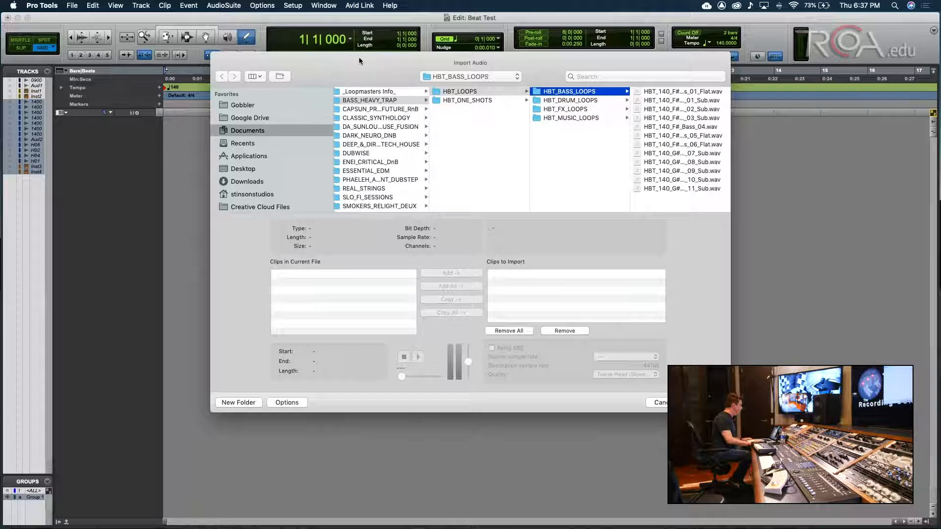
pyautogui.moveTo(358, 57); pyautogui.dragTo(344, 39)
# - Browse Documents > Pro Tools > Sound Libraries > Avid Loopmasters 1.0 > BASS_HEAVY_TRAP > HBT_LOOPS
pyautogui.click(241, 114)
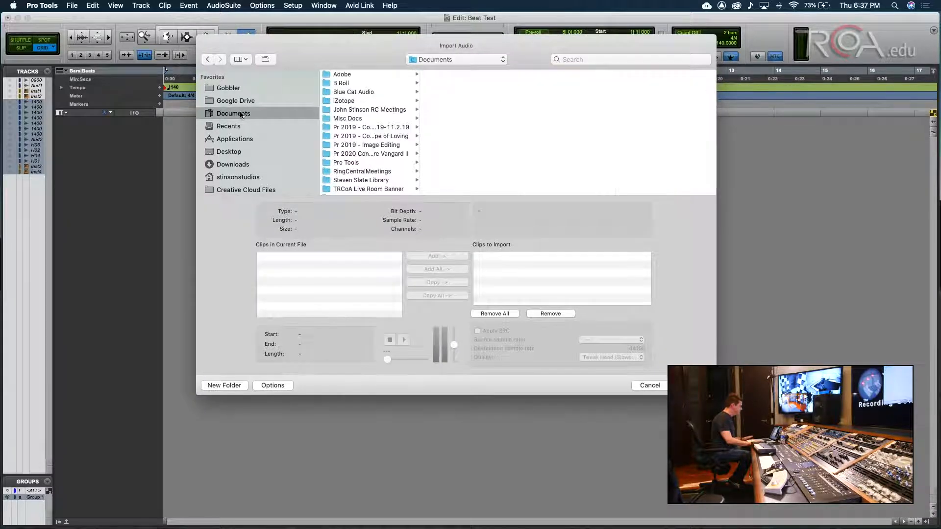
pyautogui.scroll(-2, 363, 140)
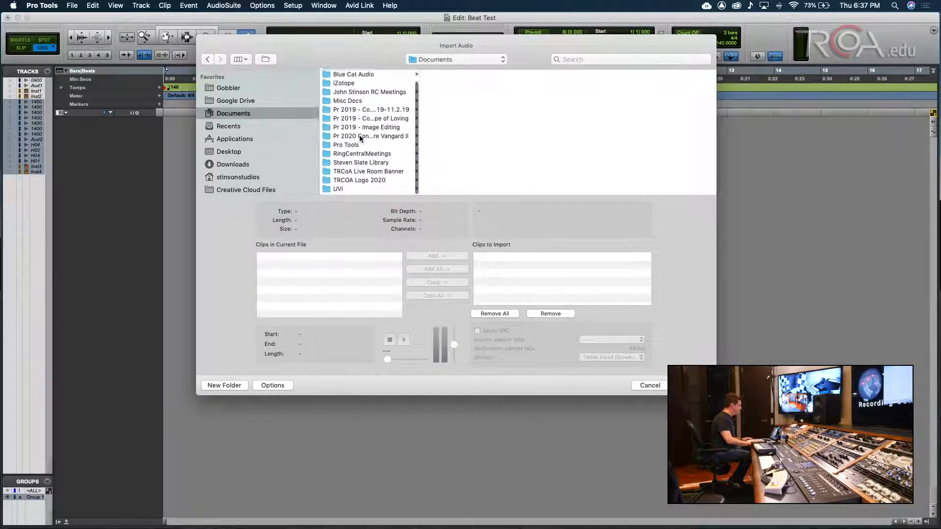
pyautogui.click(345, 147)
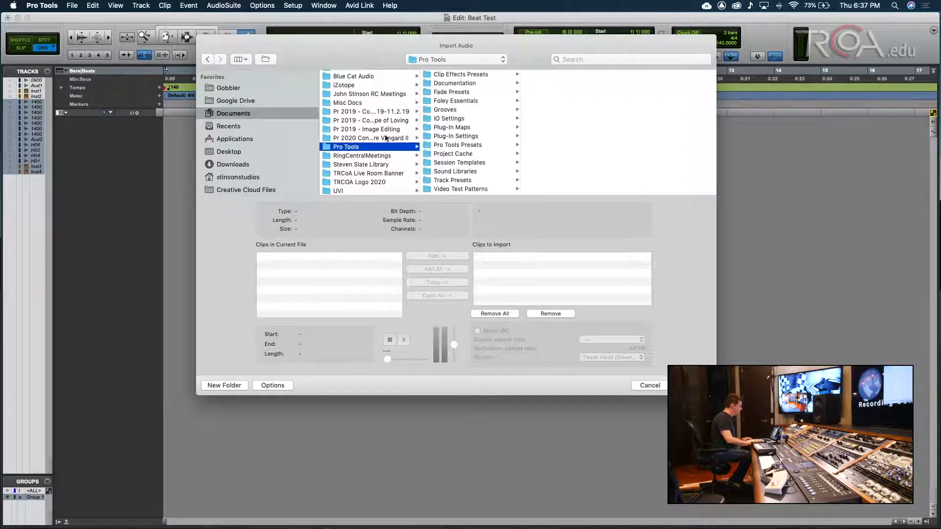
pyautogui.scroll(-1, 452, 117)
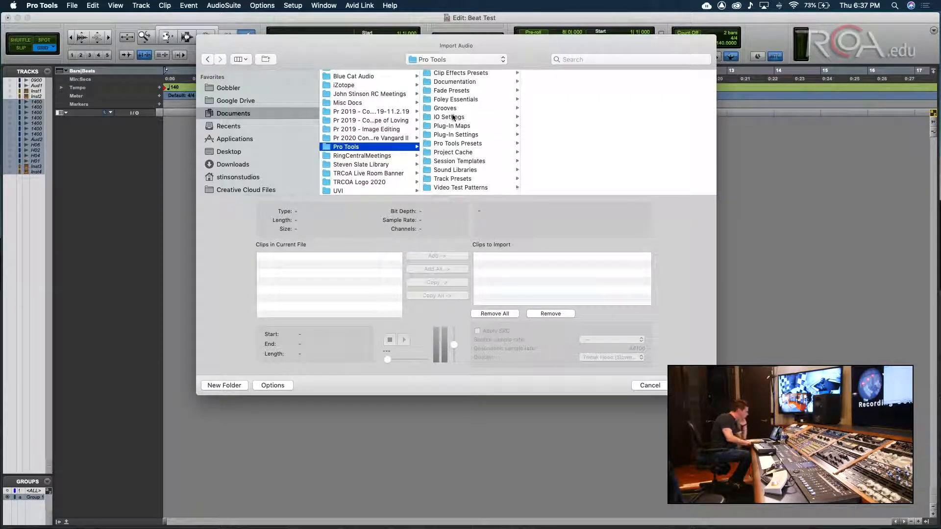
pyautogui.click(444, 172)
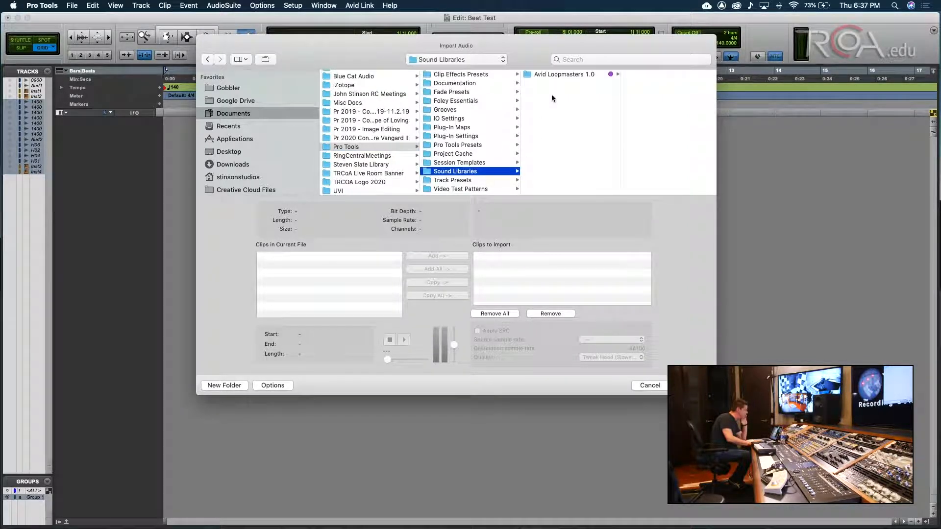
pyautogui.click(556, 75)
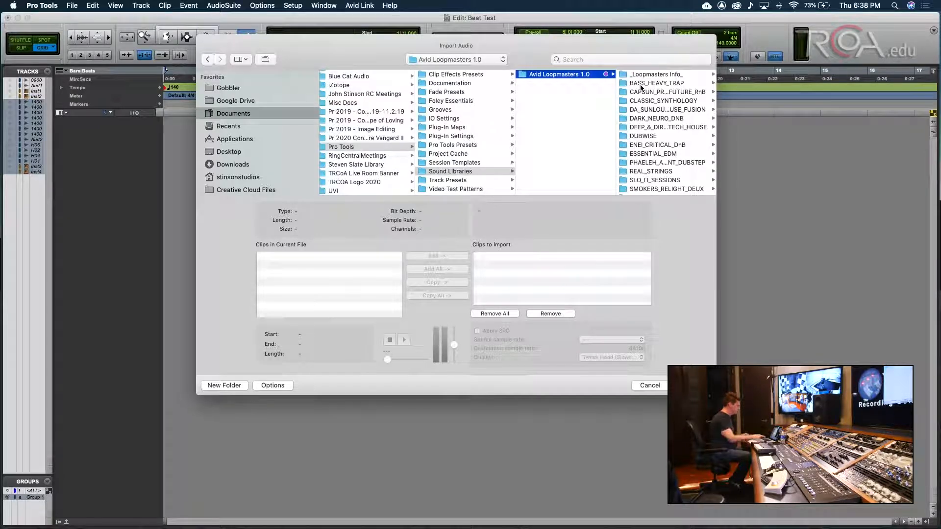
pyautogui.click(640, 84)
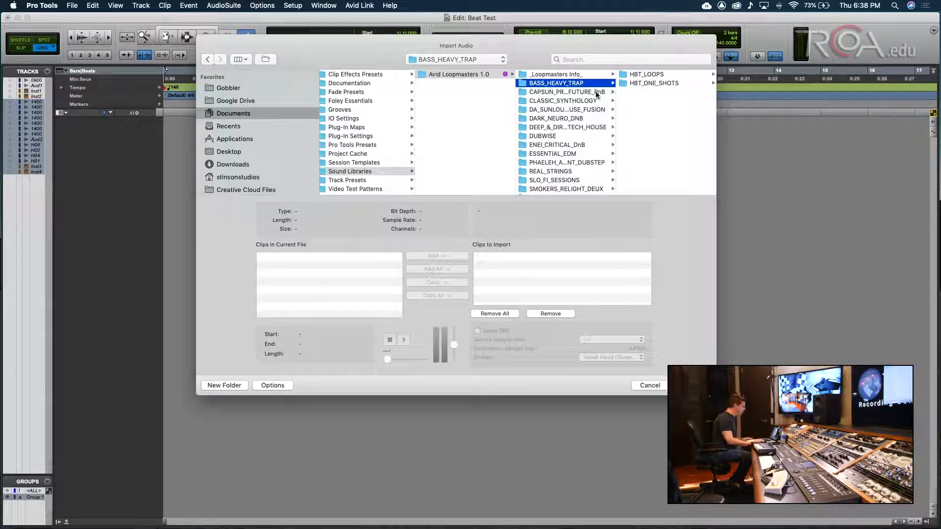
pyautogui.click(646, 75)
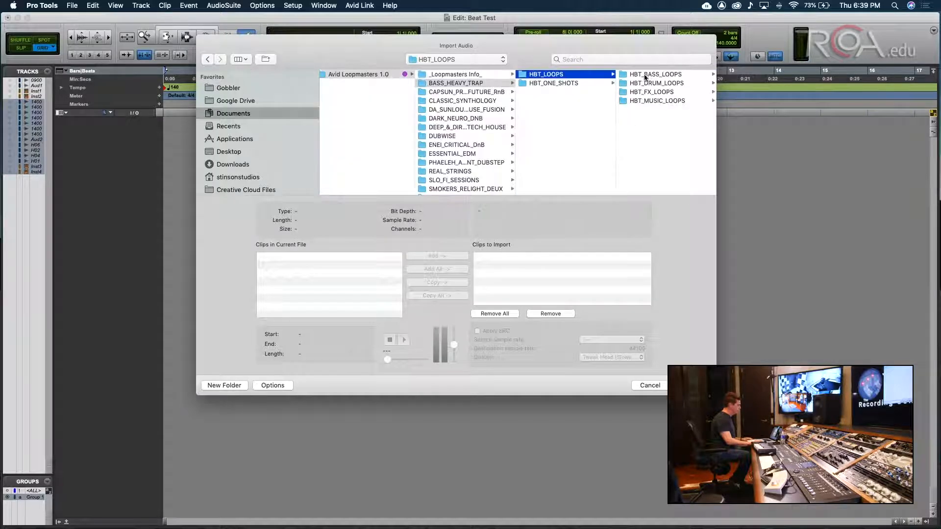
# - Open HBT_DRUM_LOOPS, widen the import dialog, and select HBT_140_Drum_01_Kick_Snare.wav
pyautogui.click(650, 84)
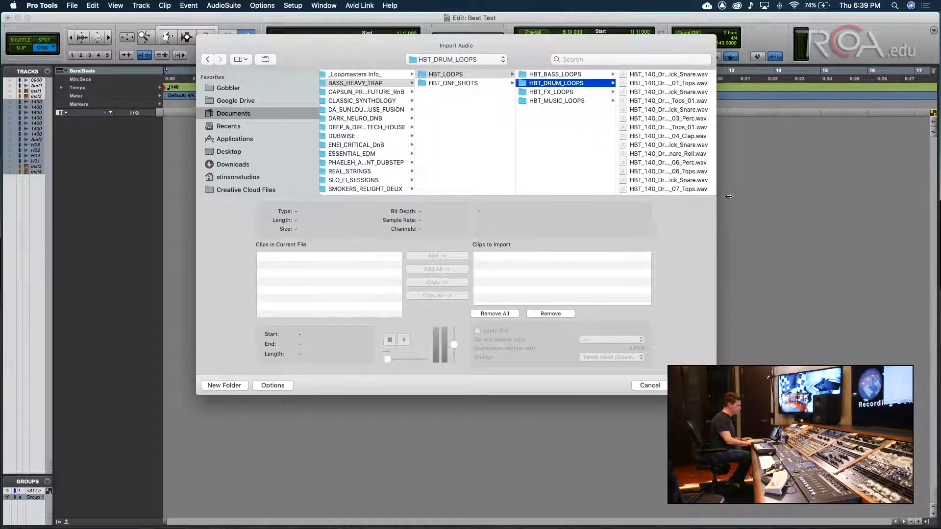
pyautogui.moveTo(720, 196); pyautogui.dragTo(790, 201)
pyautogui.moveTo(714, 42); pyautogui.dragTo(647, 53)
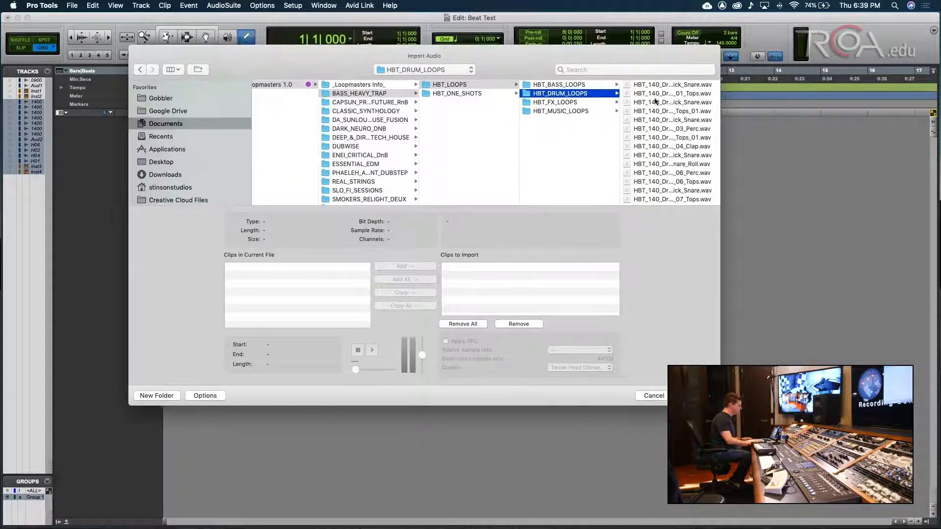
pyautogui.click(657, 85)
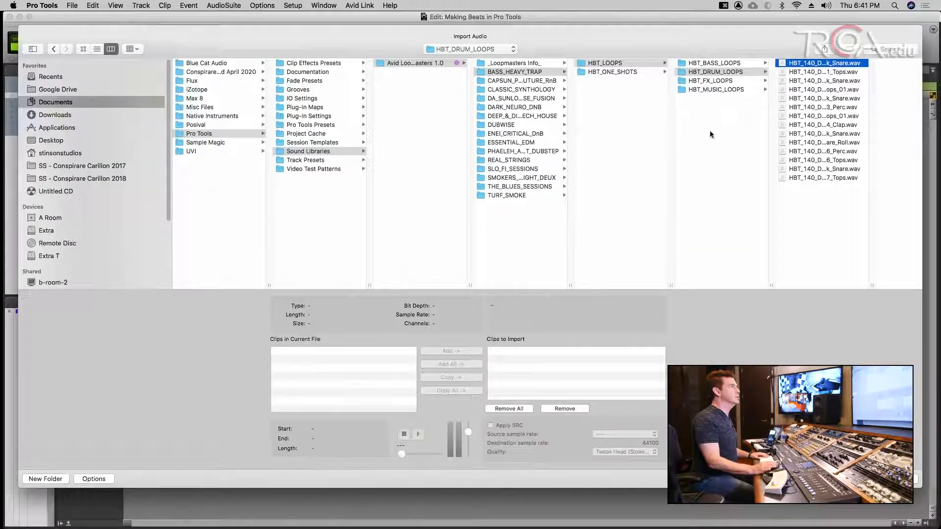
# - Preview and add the Kick_Snare loop, then queue a copy of HBT_140_Drum_01_Tops
pyautogui.click(414, 436)
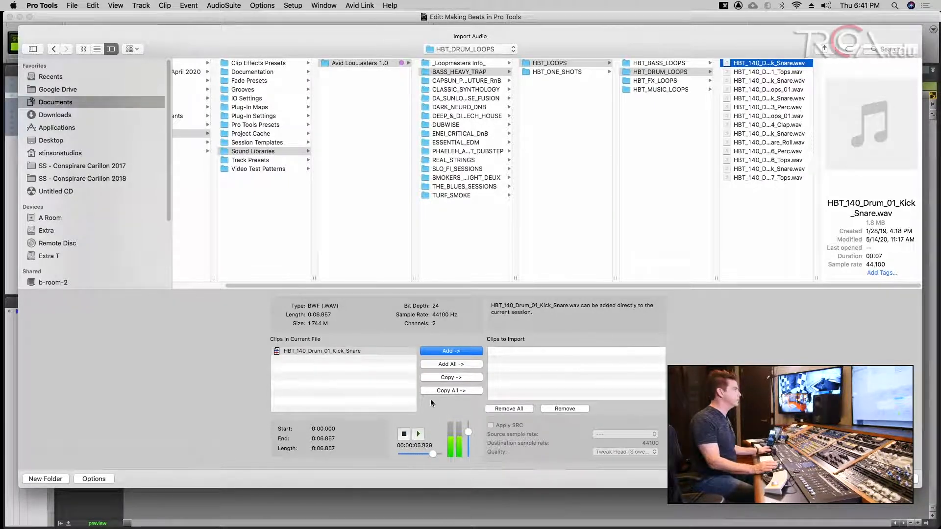
pyautogui.click(446, 351)
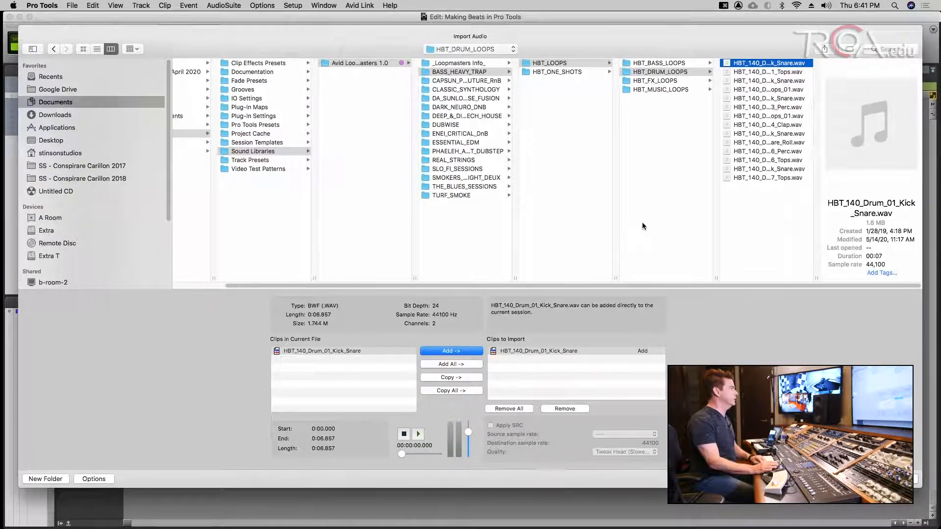
pyautogui.press('Down')
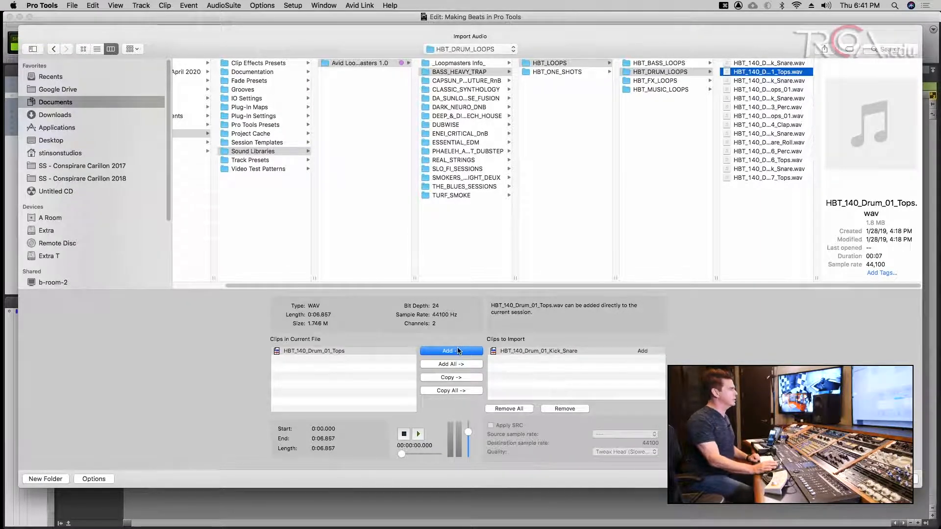
pyautogui.click(448, 391)
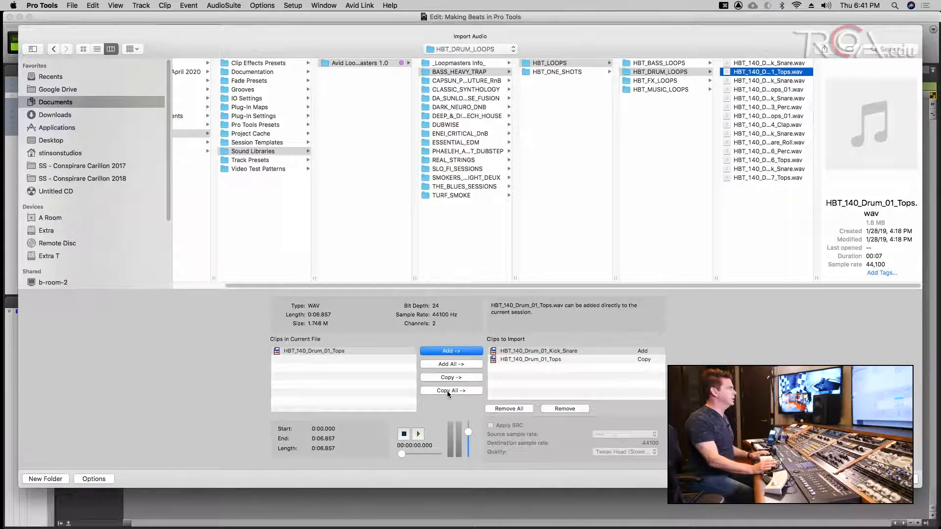
pyautogui.click(530, 351)
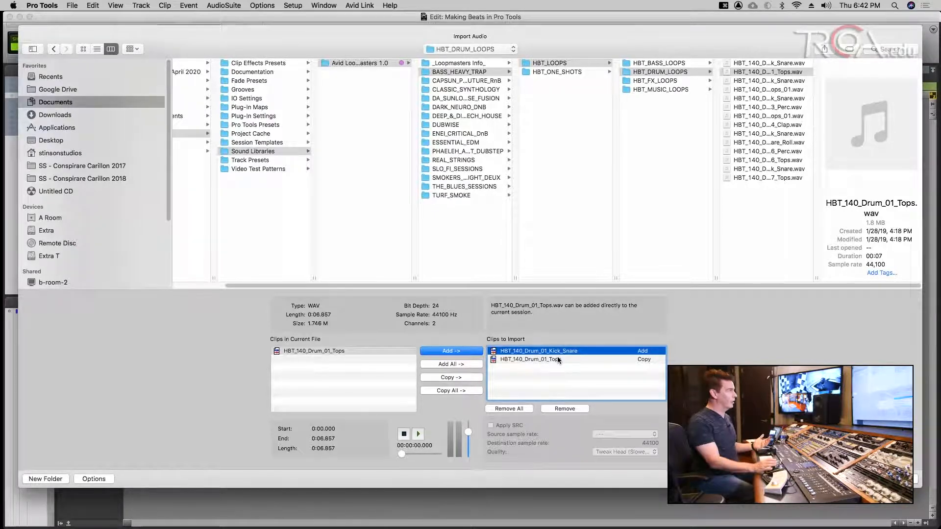
# - Remove the copied Tops entry, preview the loop, and re-queue it as Add
pyautogui.click(558, 360)
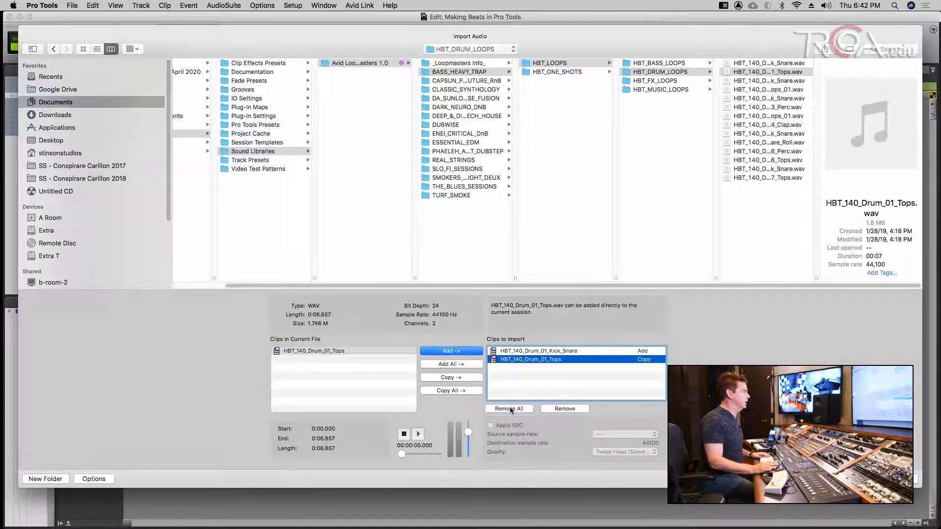
pyautogui.click(574, 410)
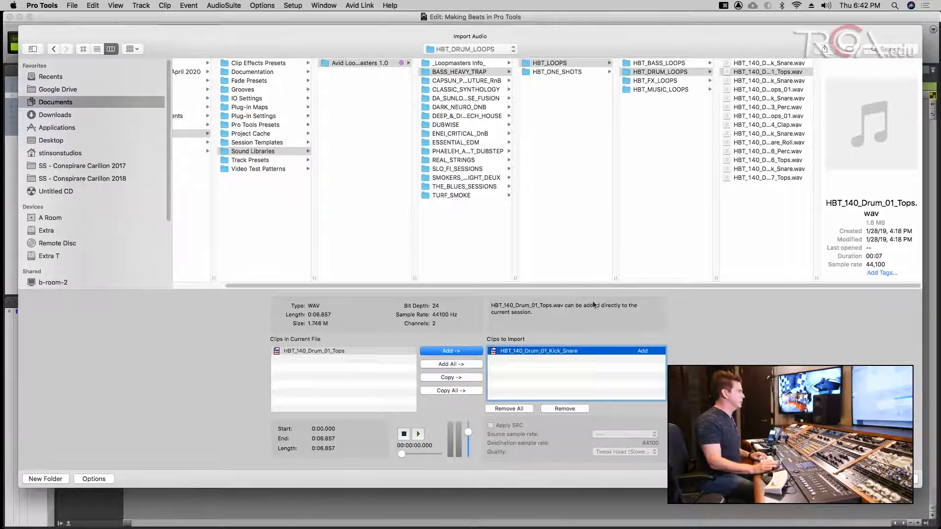
pyautogui.press('space')
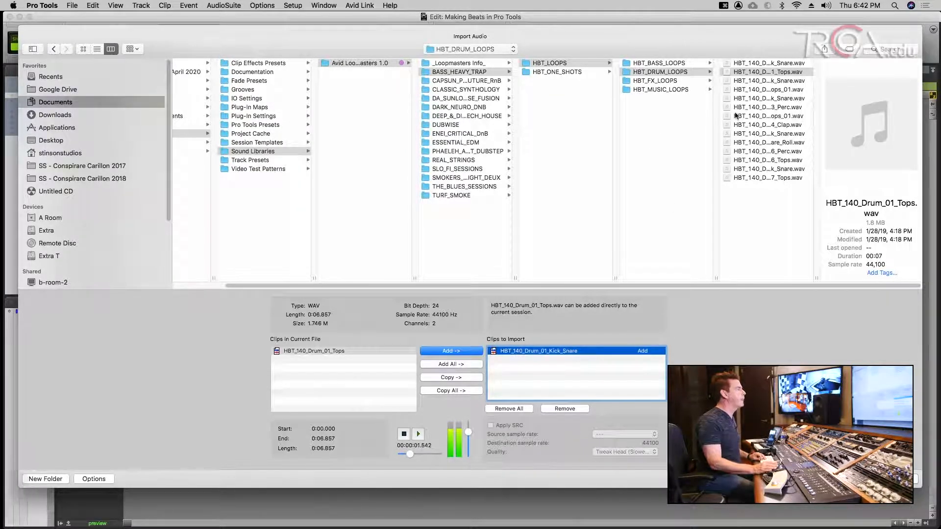
pyautogui.click(451, 352)
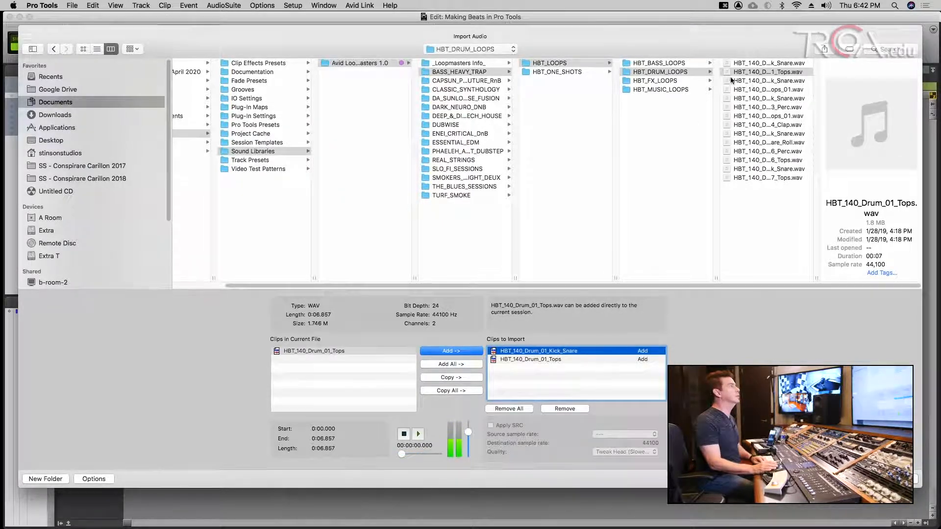
# - Preview the Drum_02 and Drum_03 loops and add HBT_140_Drum_03_Tops_01 to the import list
pyautogui.click(753, 82)
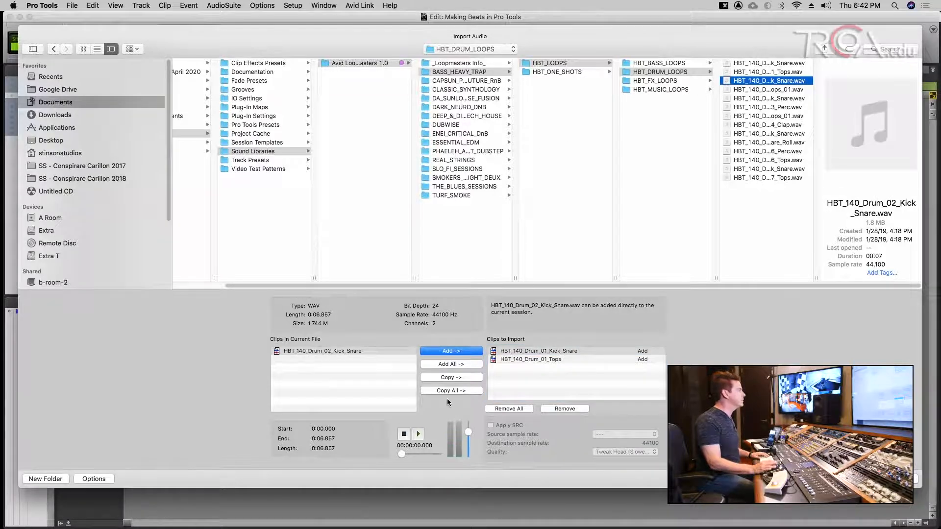
pyautogui.click(418, 434)
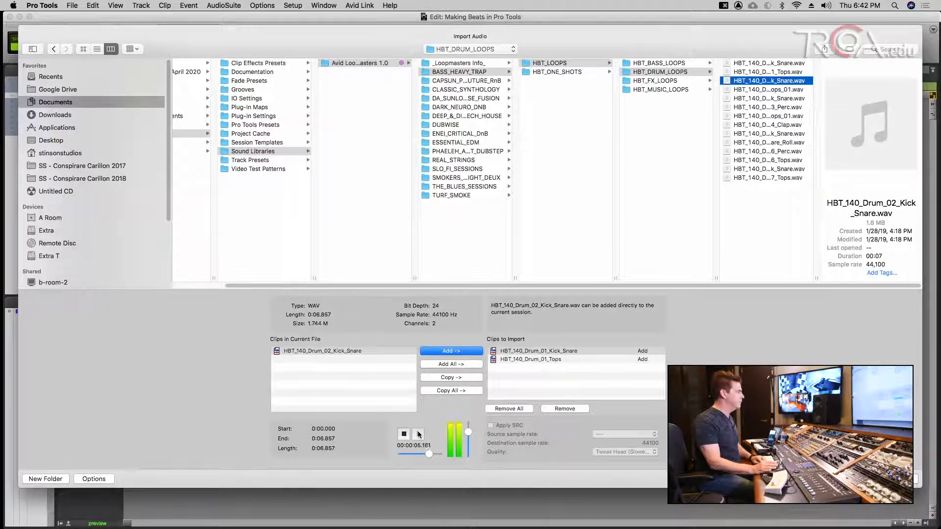
pyautogui.press('Down')
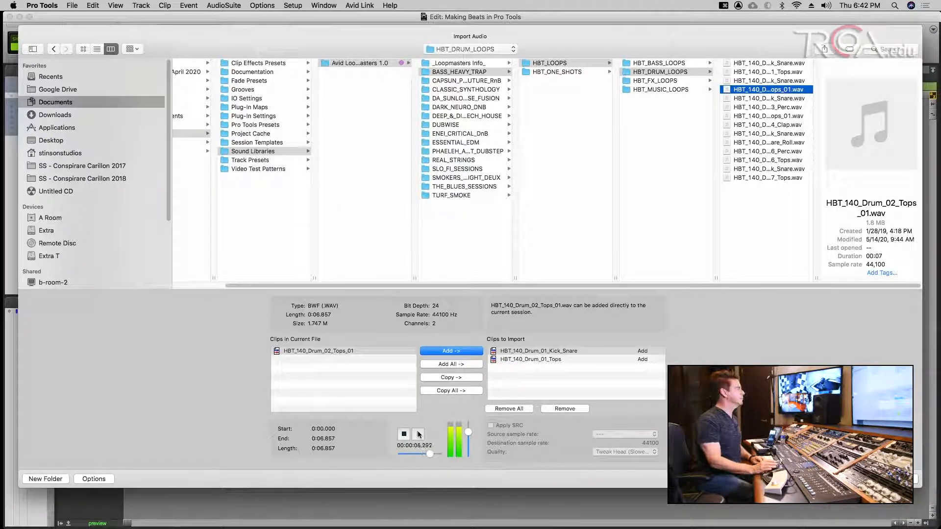
pyautogui.press('Down')
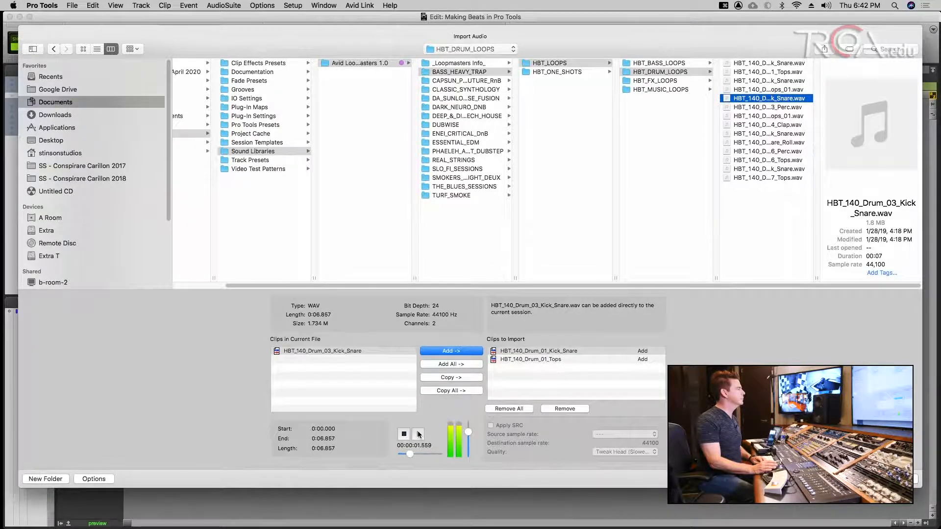
pyautogui.press('Down')
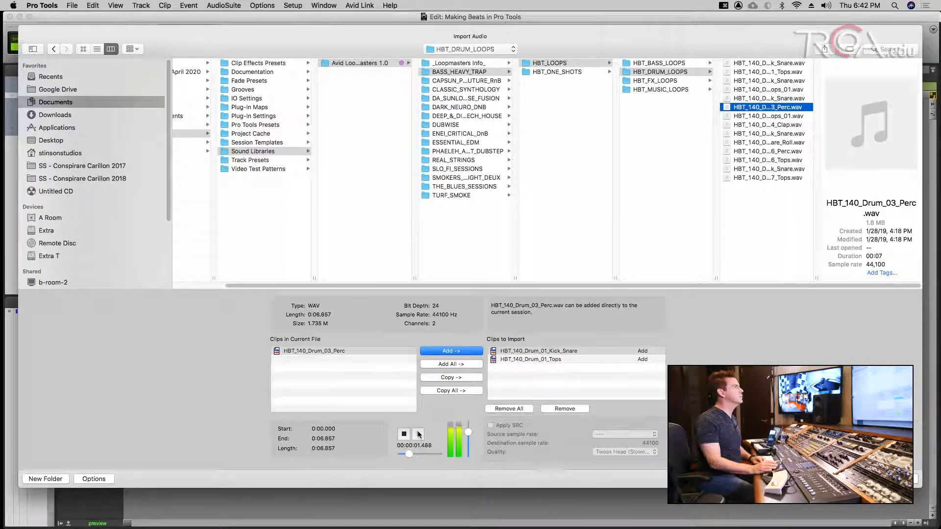
pyautogui.press('Down')
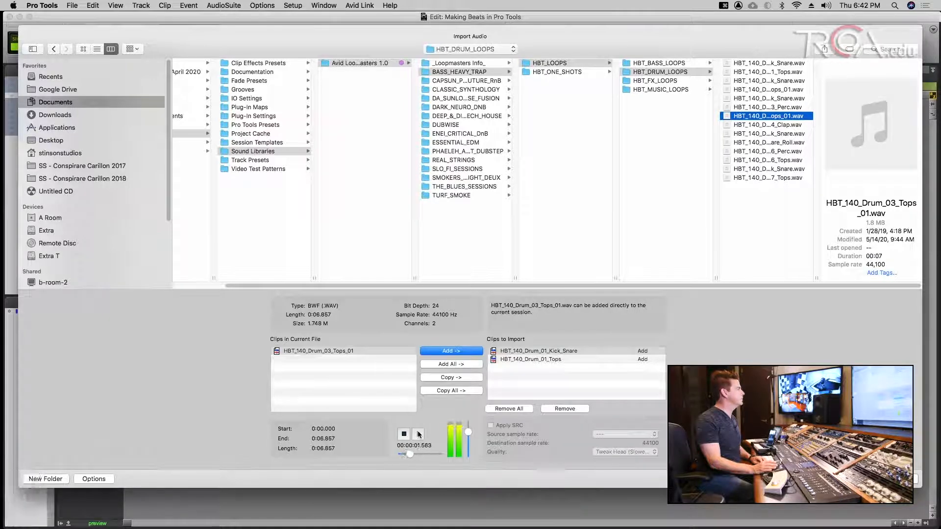
pyautogui.press('Return')
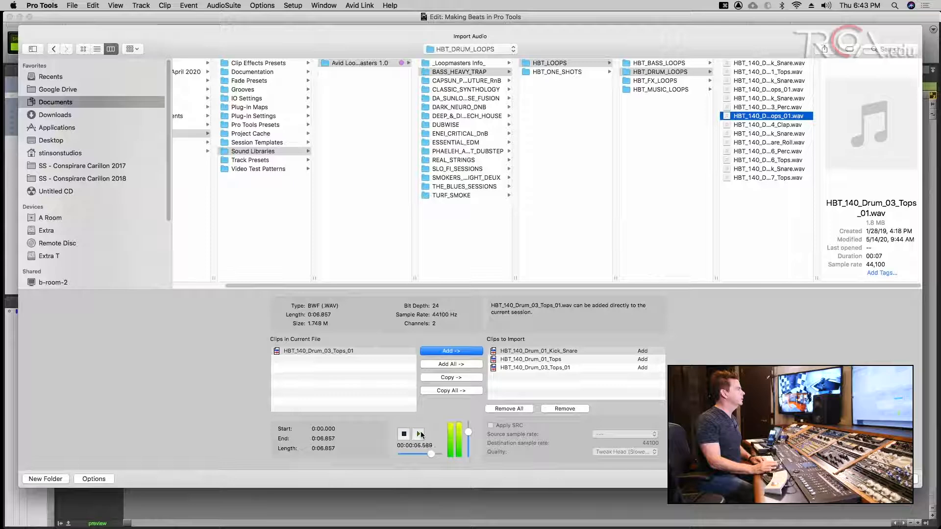
# - Add HBT_140_Drum_04_Clap and import all four loops as new tracks at session start
pyautogui.press('Down')
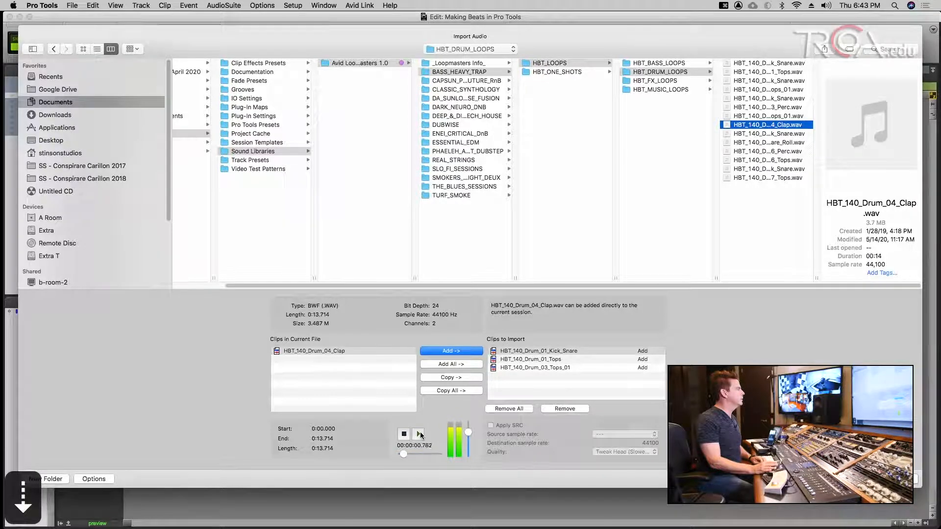
pyautogui.click(443, 350)
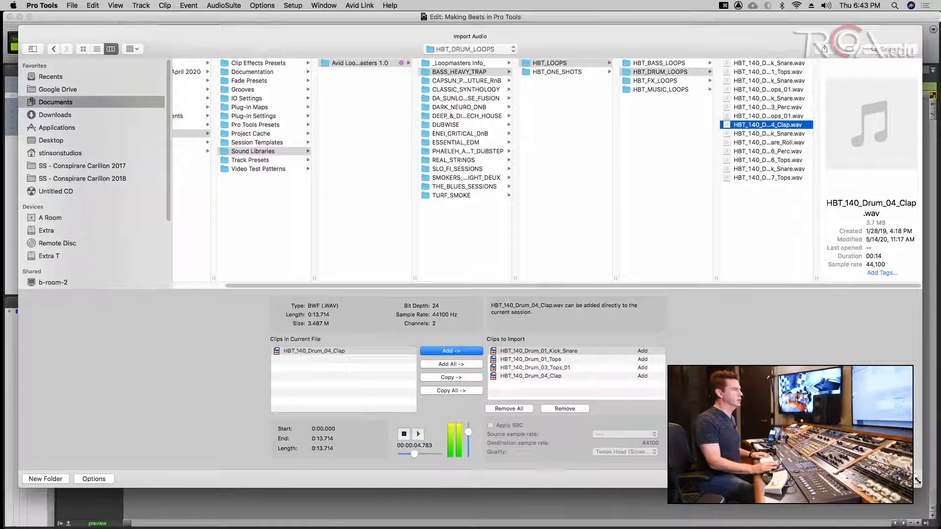
pyautogui.click(899, 479)
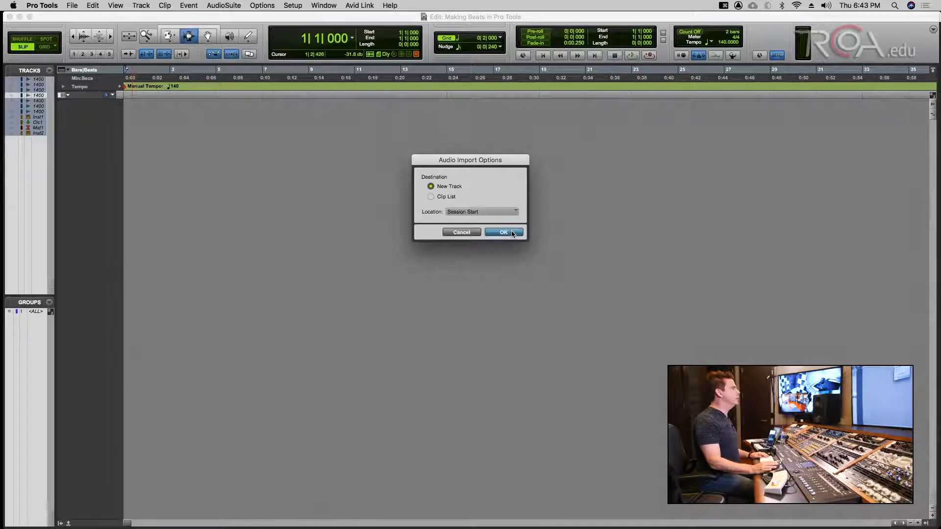
pyautogui.click(503, 232)
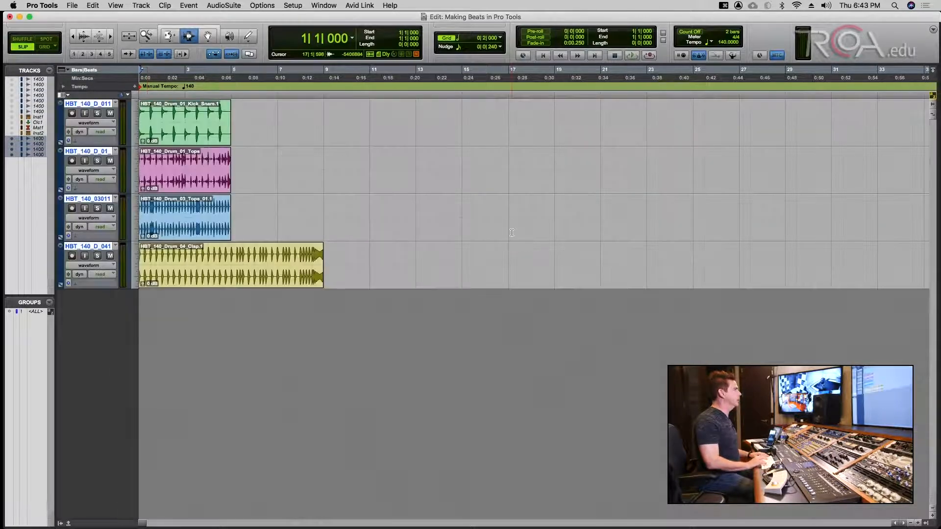
# - Confirm the import, dismiss the crash report without sending, and save the session
pyautogui.press('Return')
pyautogui.press('super+s')
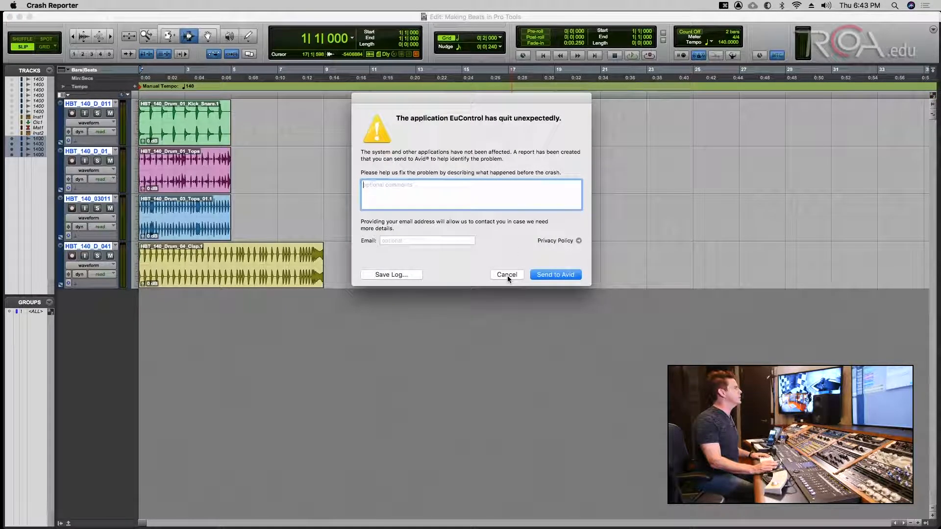
pyautogui.click(507, 275)
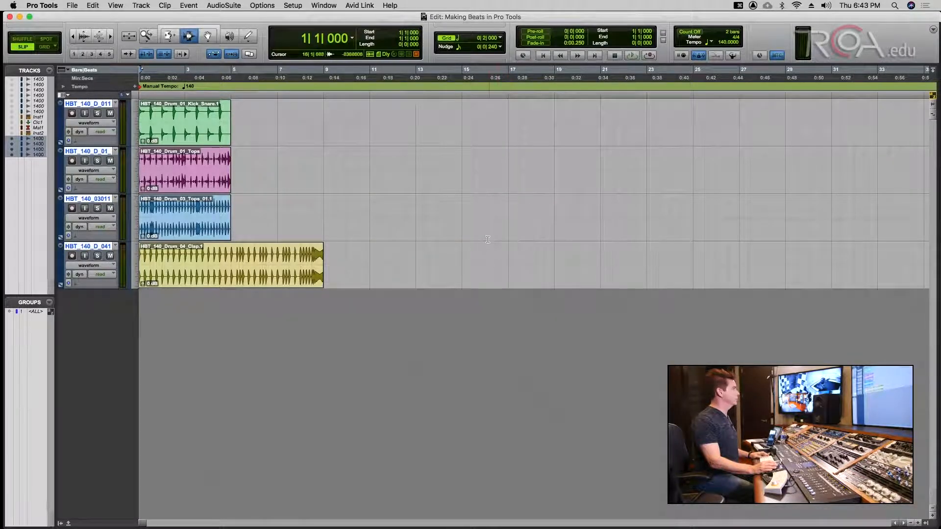
pyautogui.press('super+s')
# - Play the four drum tracks from session start, save, and open the floating Transport window
pyautogui.click(475, 214)
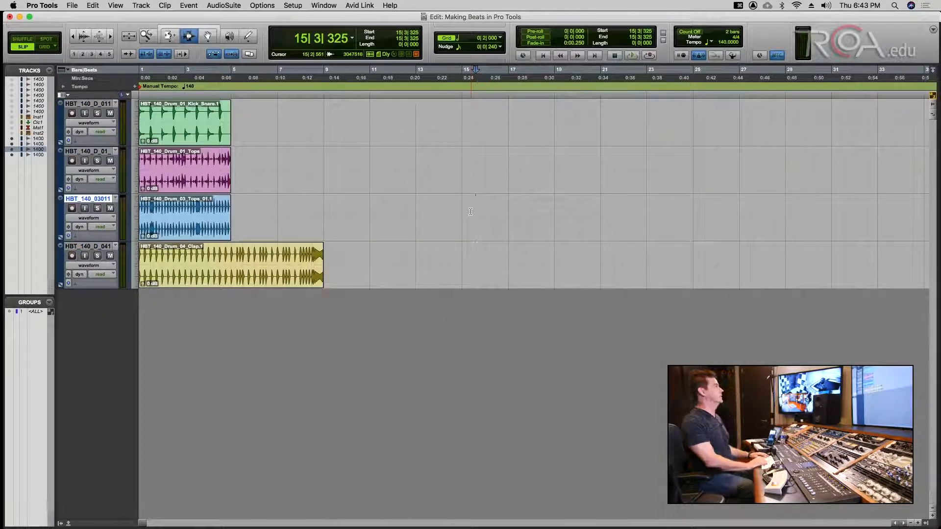
pyautogui.press('Return')
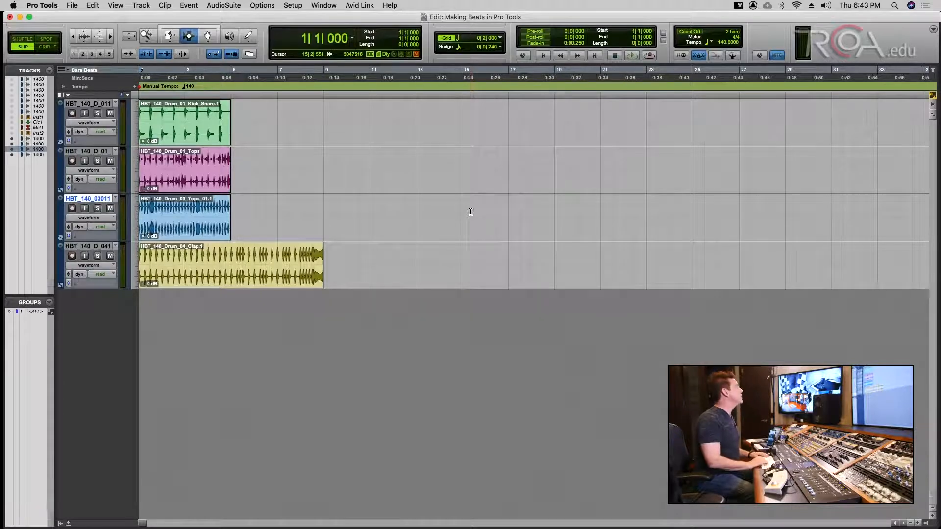
pyautogui.press('Return')
pyautogui.press('cmd+s')
pyautogui.press('space')
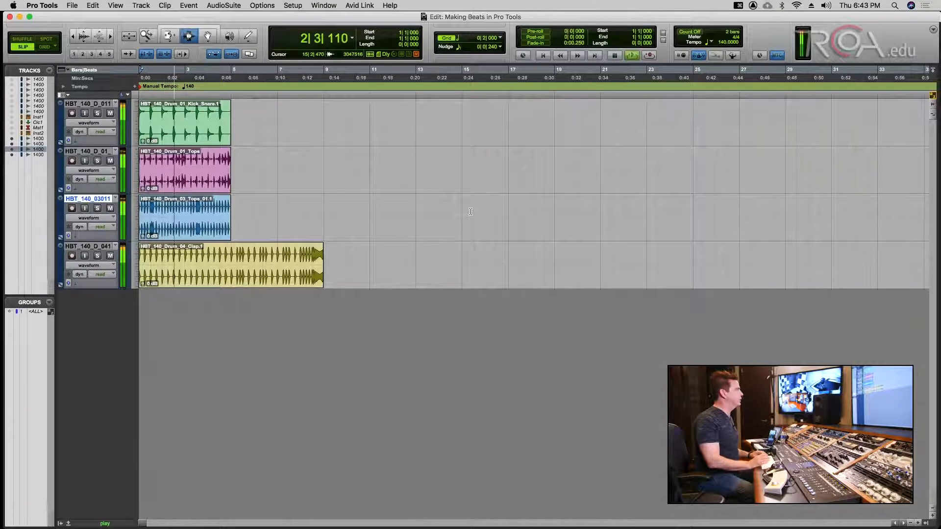
pyautogui.press('Return')
pyautogui.press('cmd+s')
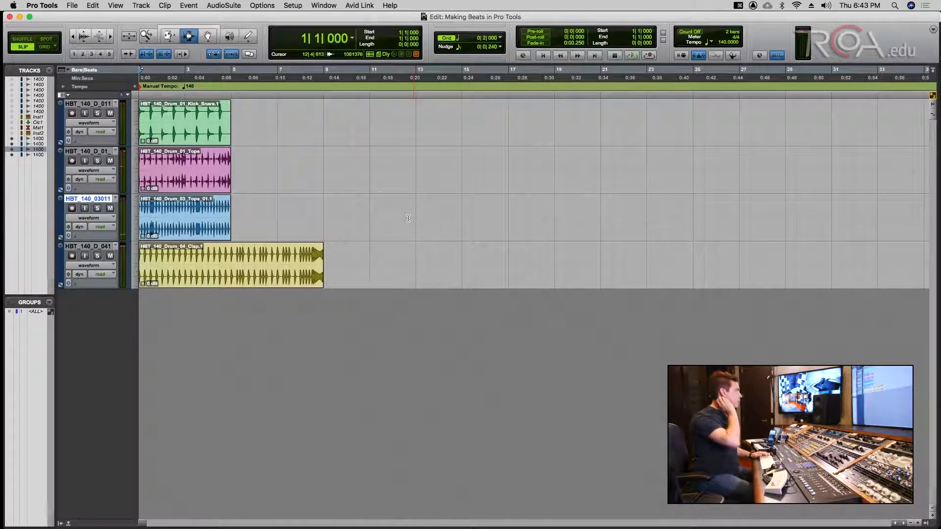
pyautogui.press('super+s')
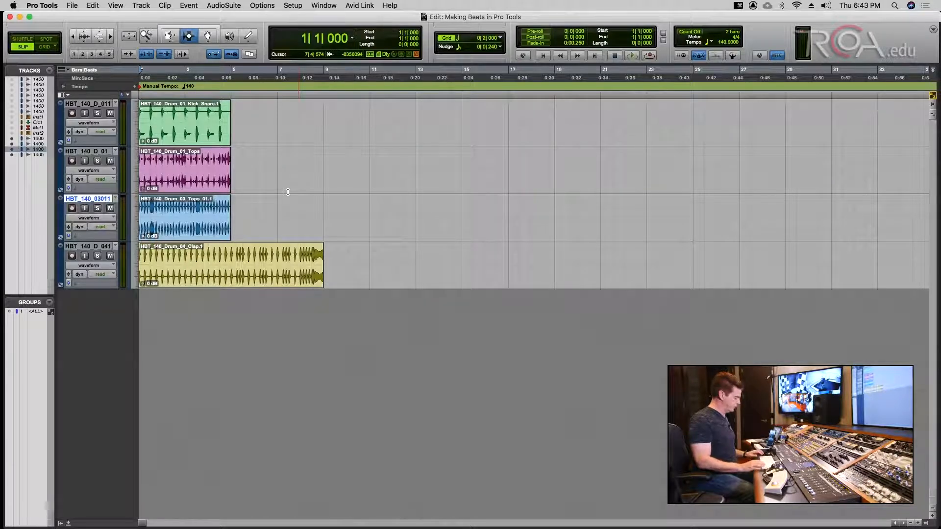
pyautogui.press('super+1')
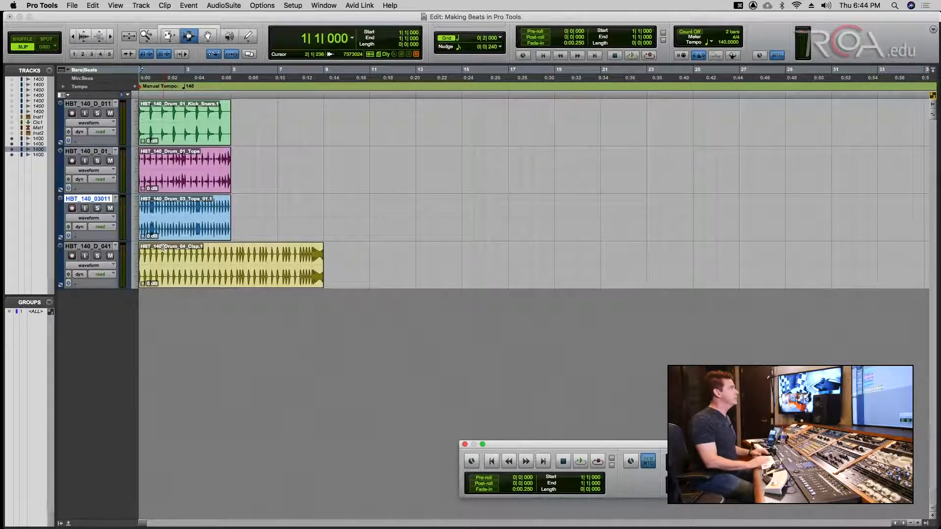
# - Solo the Kick_Snare track and play it alone twice from the session start
pyautogui.press('Return')
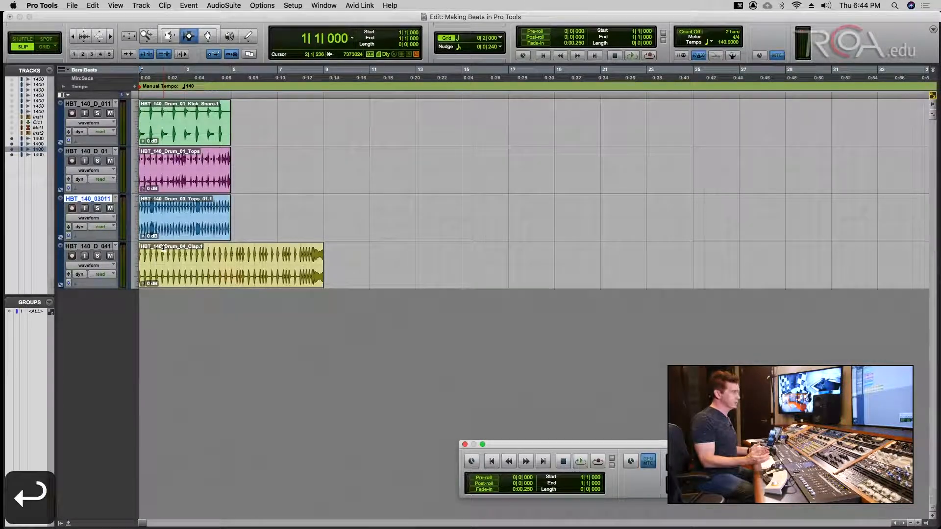
pyautogui.click(98, 114)
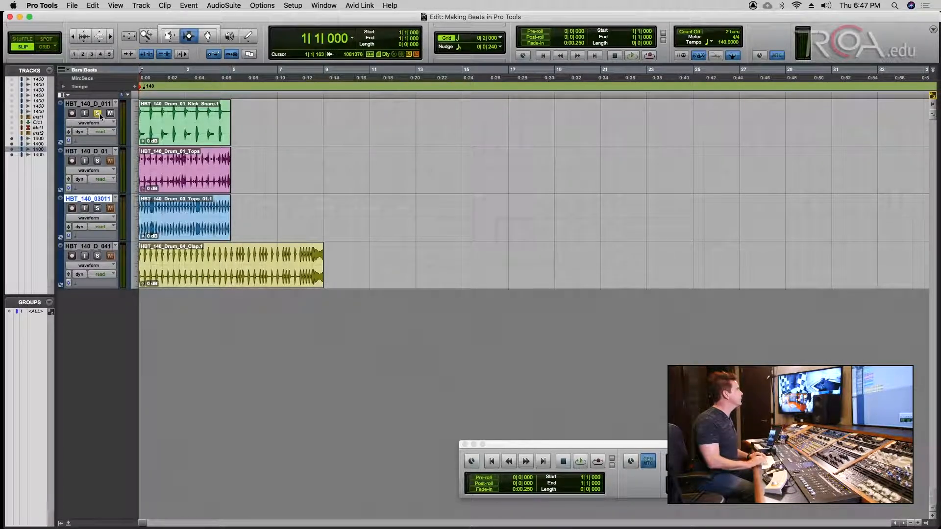
pyautogui.press('space')
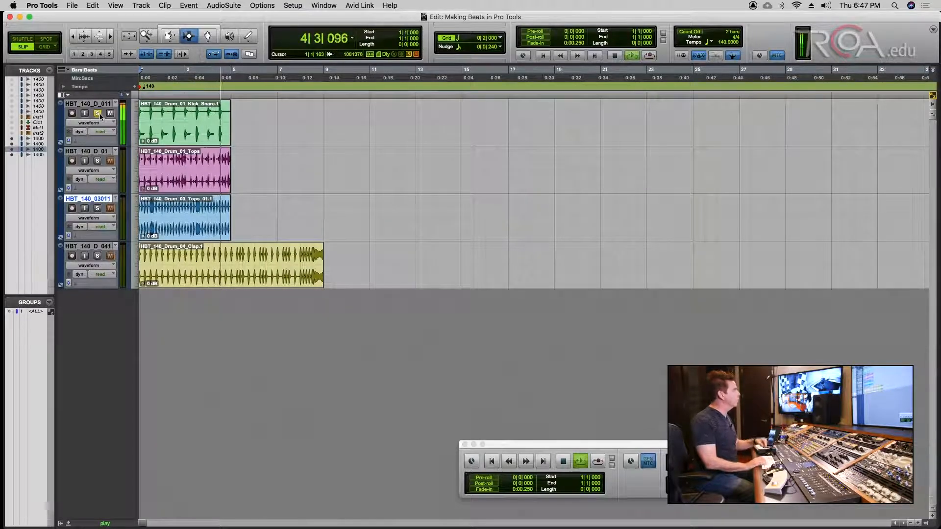
pyautogui.press('space')
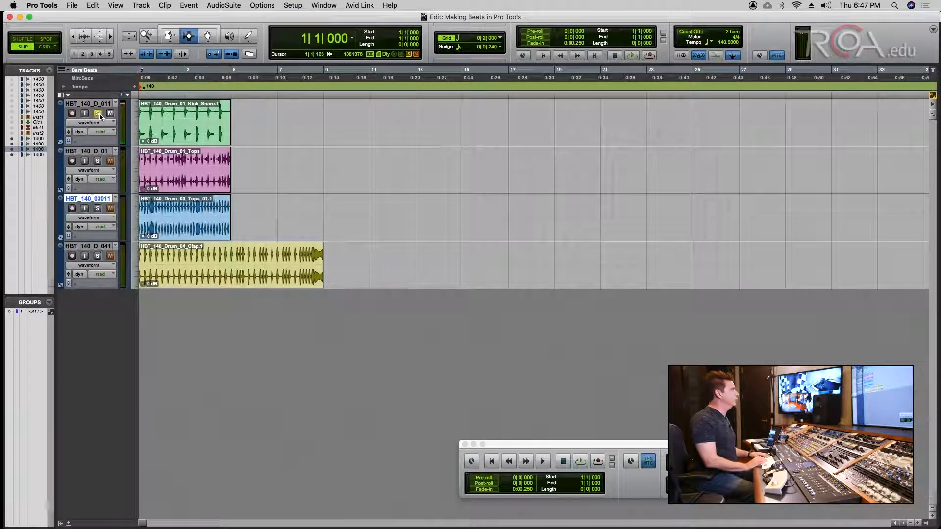
pyautogui.press('space')
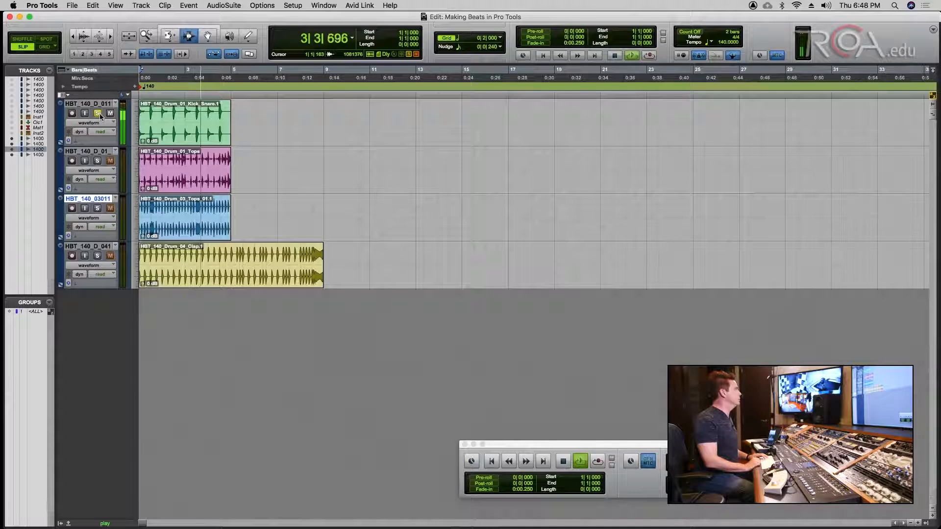
pyautogui.press('space')
# - Place the cursor in the Kick_Snare clip and jump to its end at 5|1|000
pyautogui.click(204, 118)
pyautogui.press('Tab')
pyautogui.click(179, 110)
pyautogui.press('Tab')
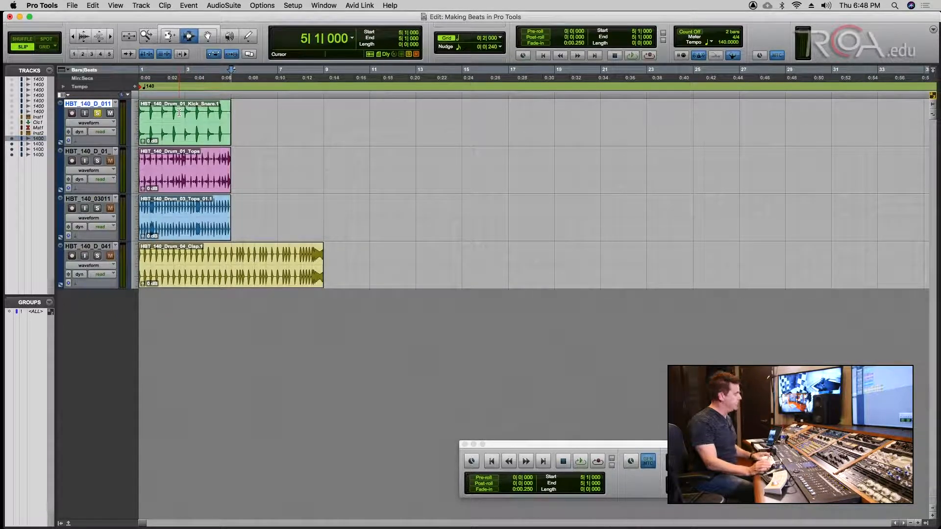
# - Use Identify Beat to add a 4/4 bar|beat marker at 5|1|000
pyautogui.press('super+i')
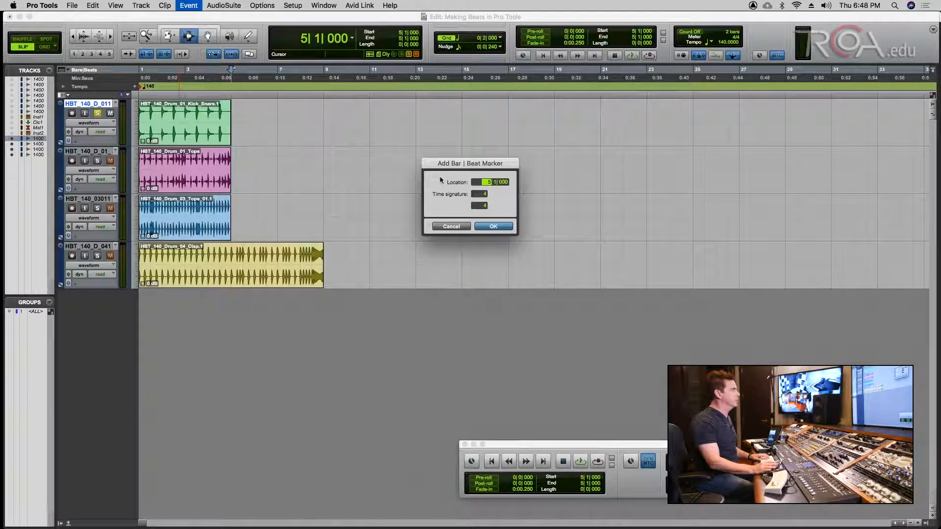
pyautogui.moveTo(463, 160); pyautogui.dragTo(475, 169)
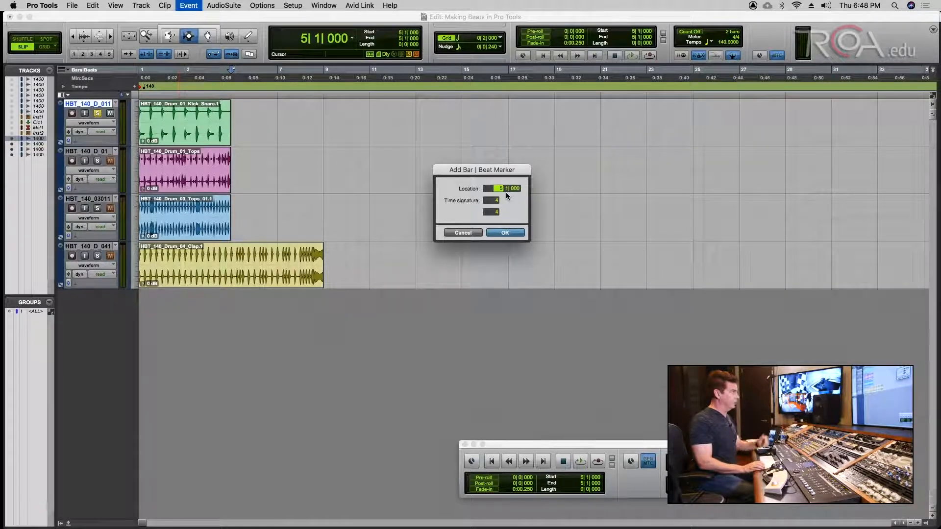
pyautogui.press('Return')
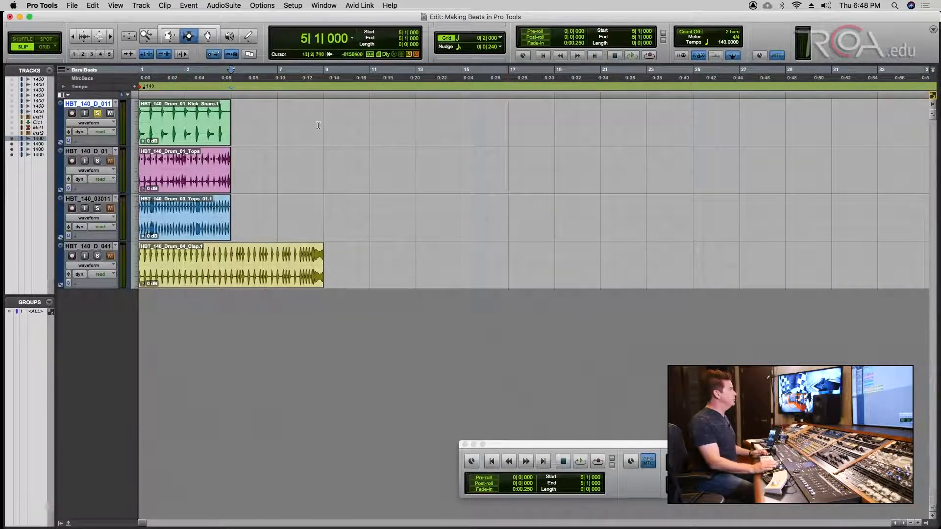
pyautogui.click(135, 87)
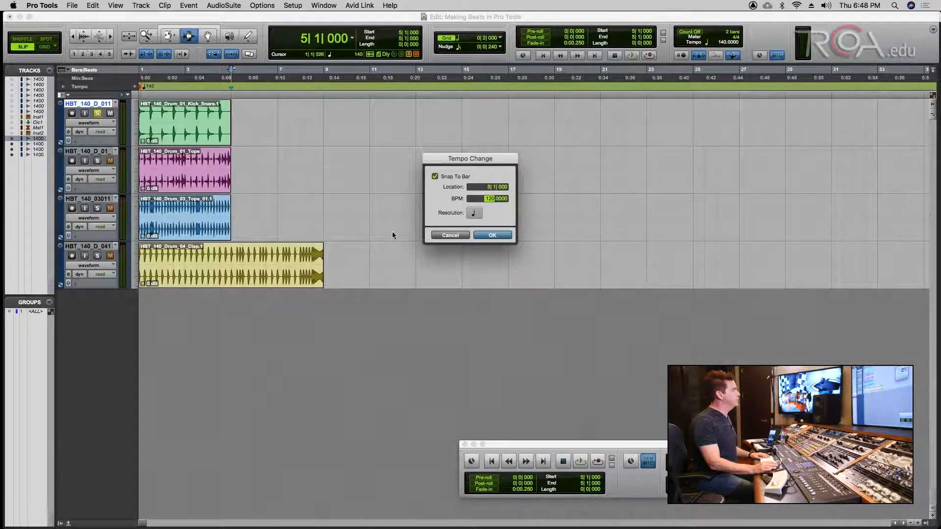
pyautogui.click(444, 235)
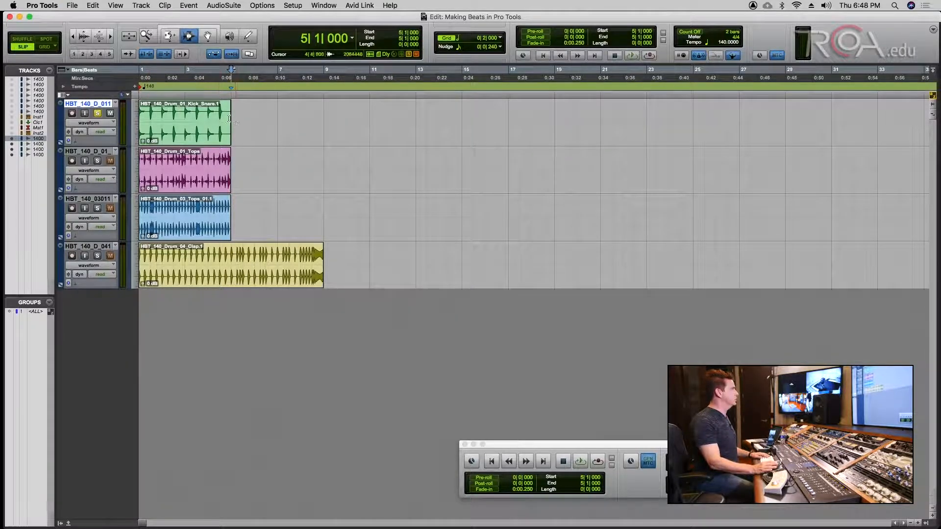
pyautogui.click(206, 110)
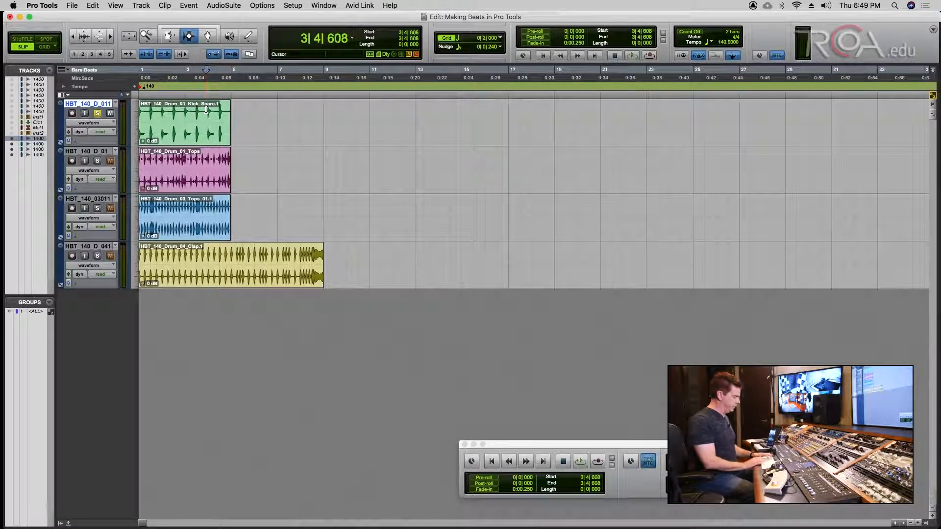
pyautogui.press('super+i')
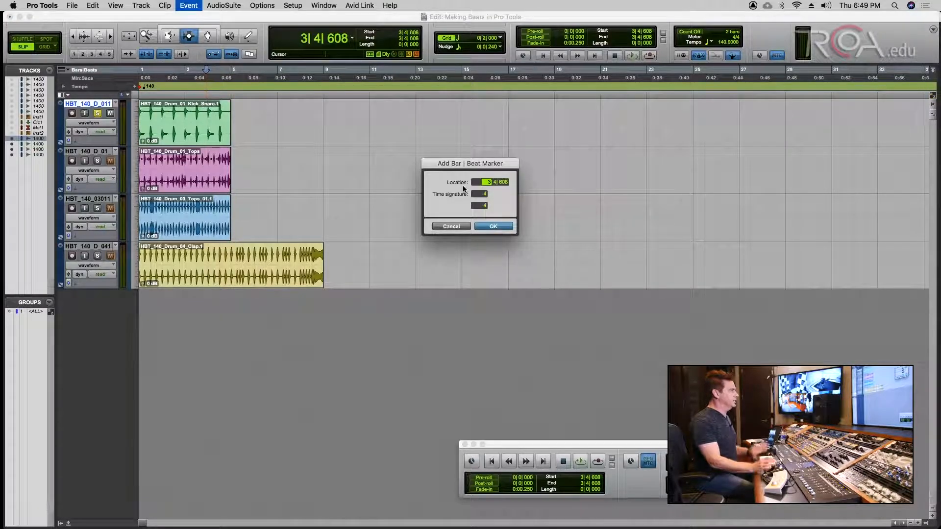
pyautogui.write('5')
pyautogui.press('Return')
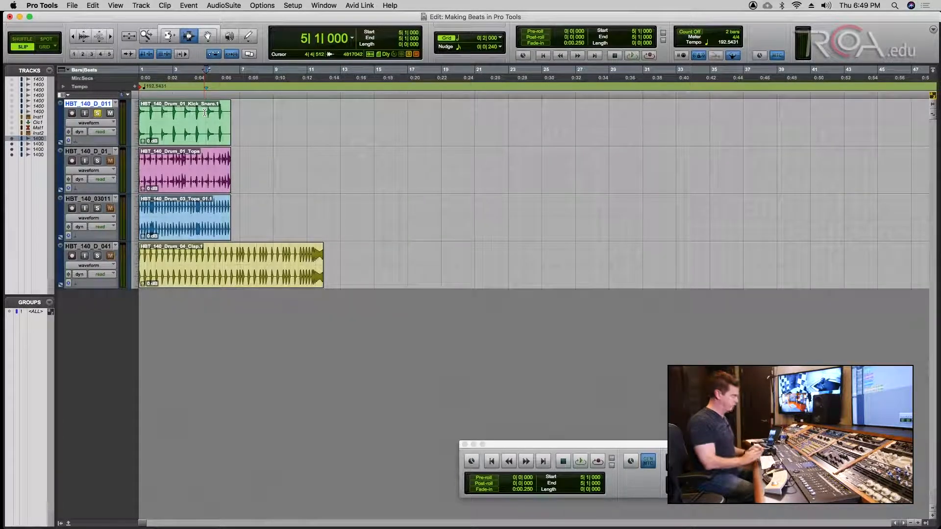
pyautogui.press('super+z')
pyautogui.press('Return')
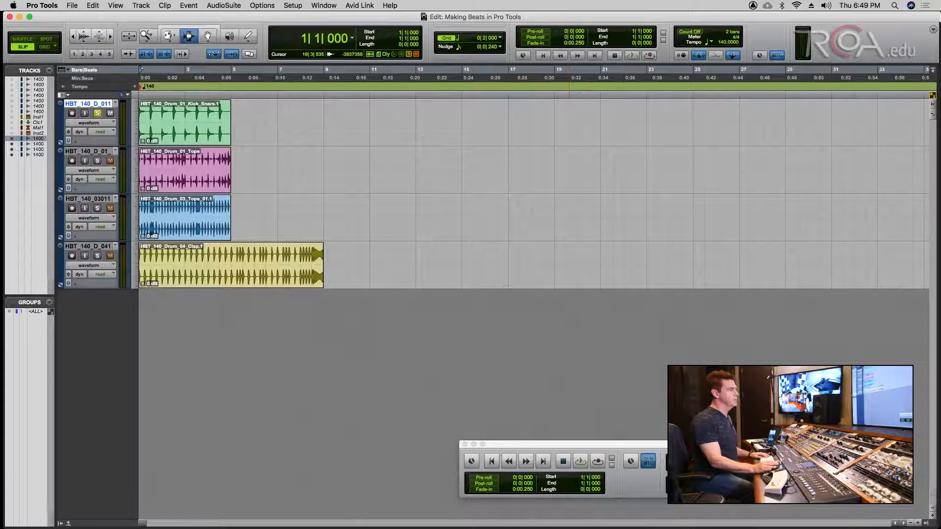
# - Turn off the Conductor for a manual 140 BPM tempo and set the drum tracks' timebase to Ticks
pyautogui.click(828, 461)
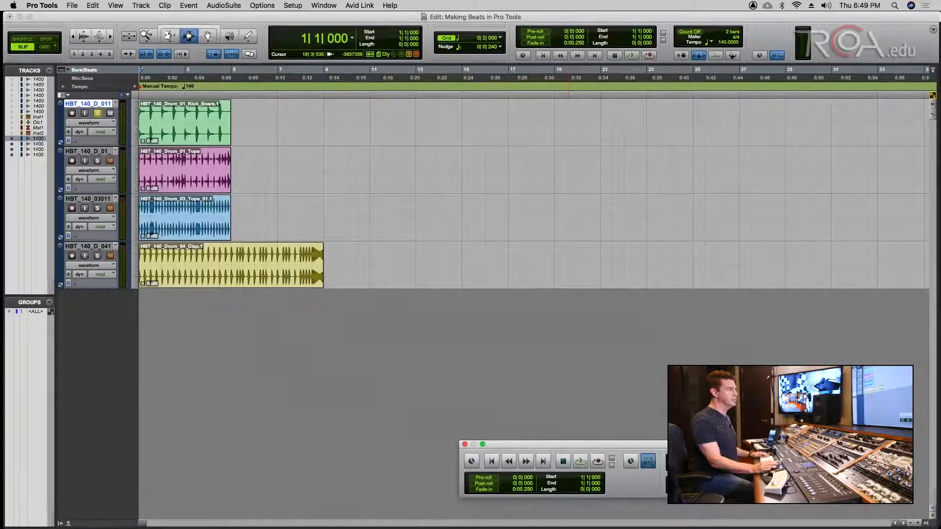
pyautogui.moveTo(791, 444); pyautogui.dragTo(593, 342)
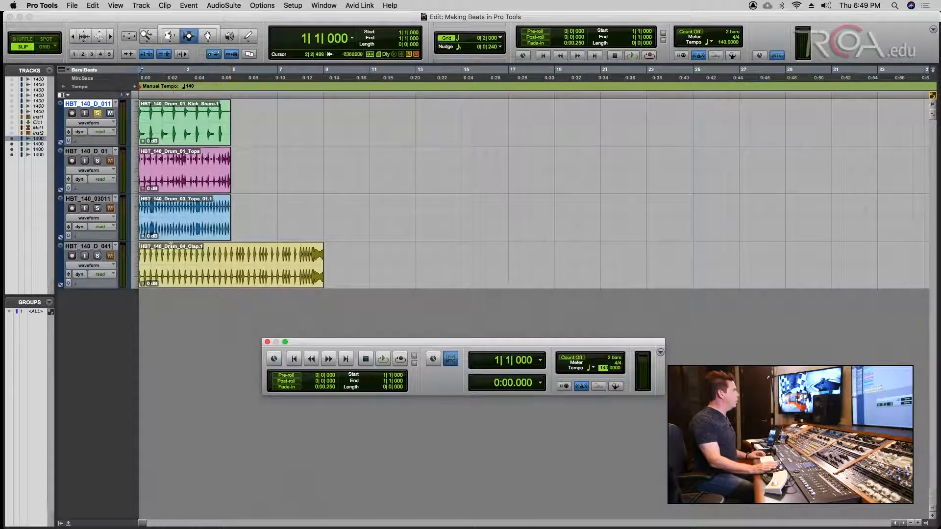
pyautogui.click(69, 141)
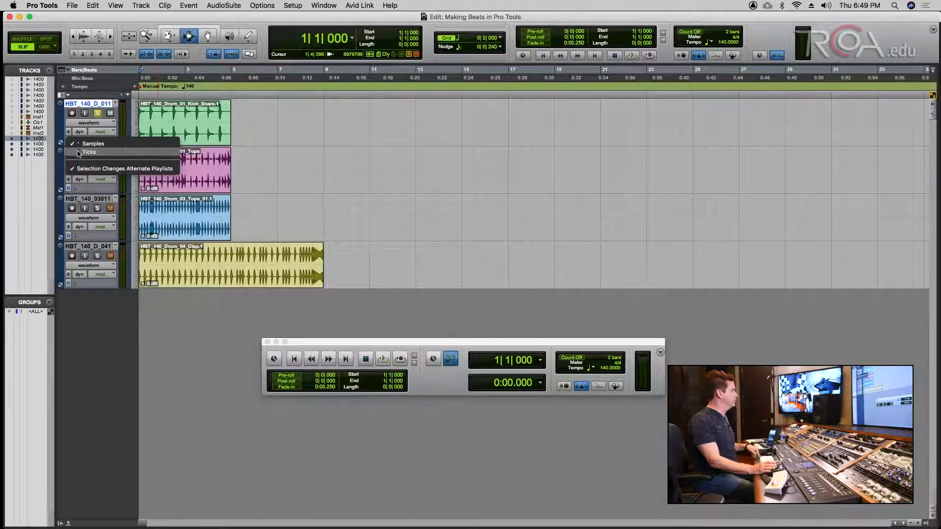
pyautogui.click(84, 152)
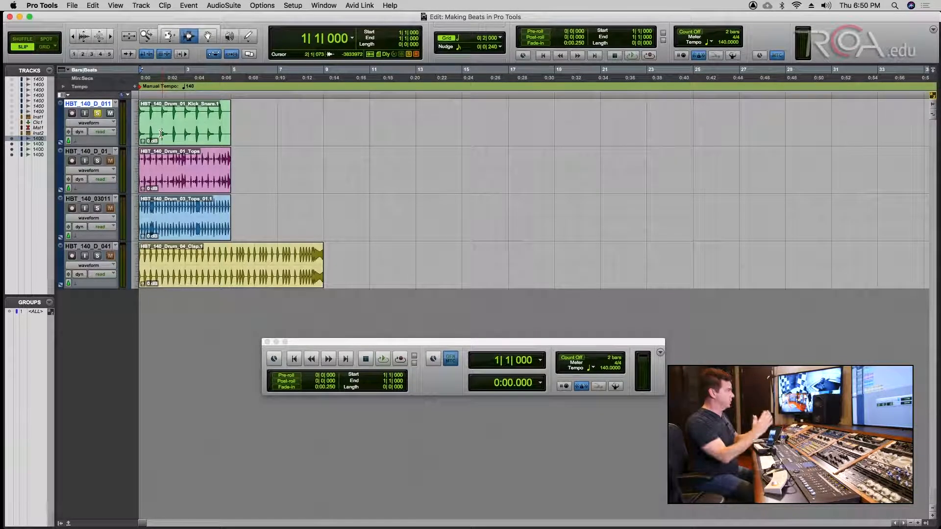
# - Set Elastic Audio to Rhythmic on all four drum tracks, save, and preview the loops
pyautogui.click(75, 142)
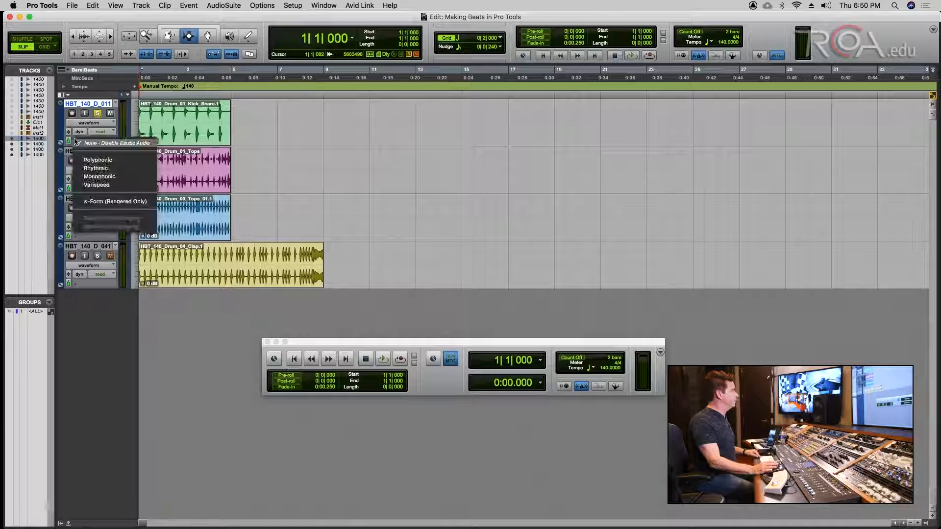
pyautogui.click(96, 168)
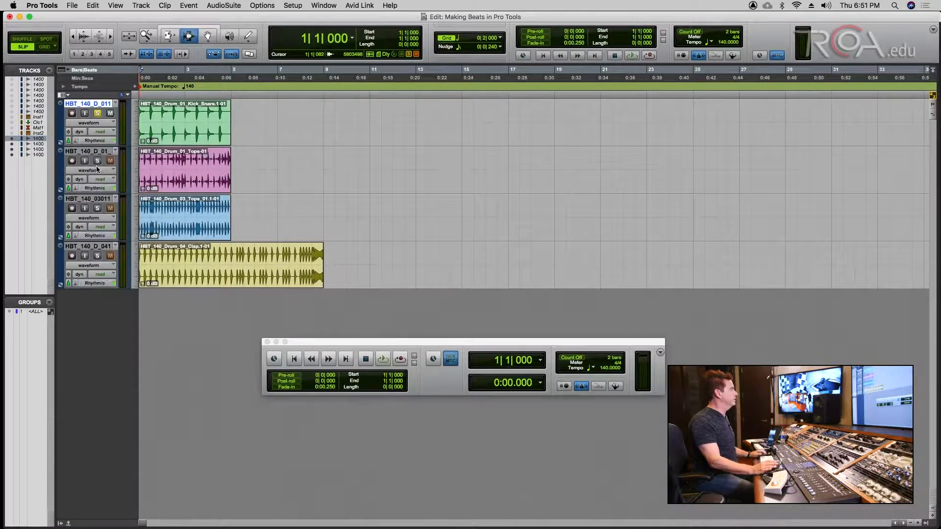
pyautogui.press('super+s')
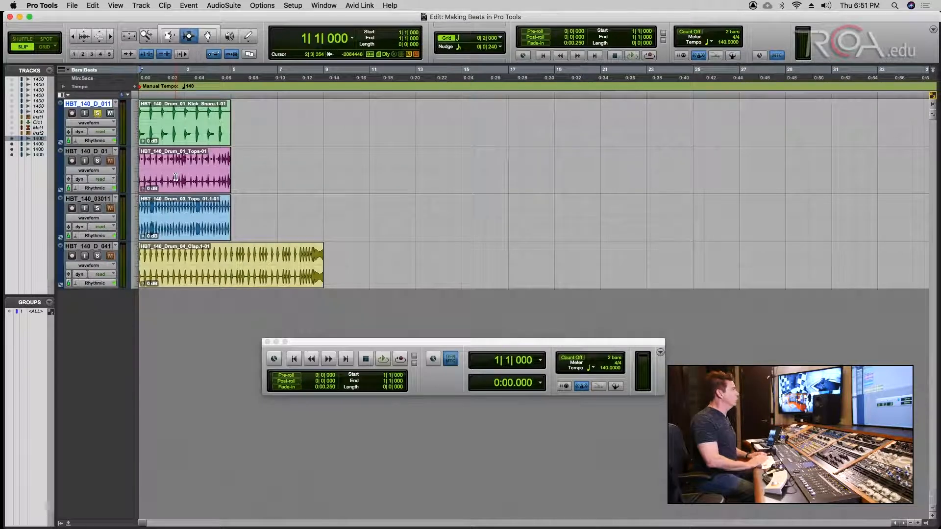
pyautogui.press('space')
pyautogui.press('space')
pyautogui.click(603, 368)
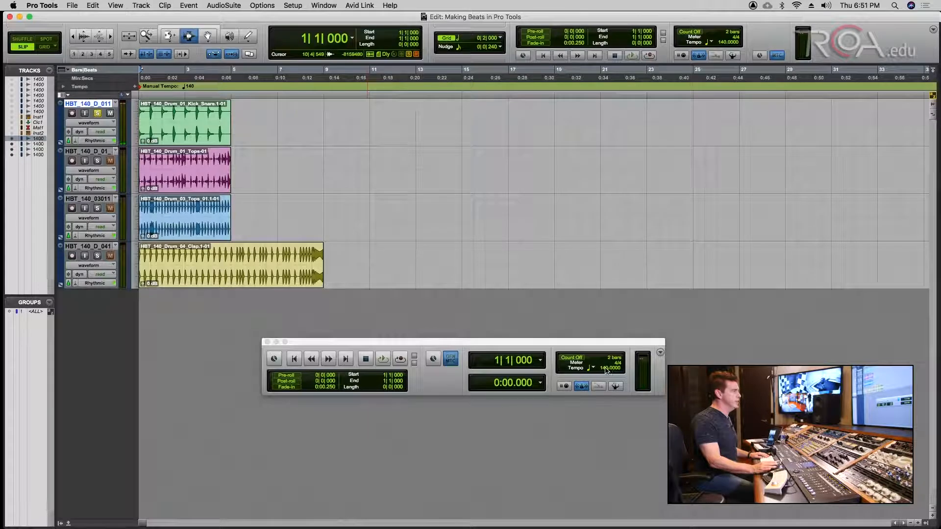
# - Audition the stretched loops at 100 BPM, then at 125 BPM
pyautogui.write('100')
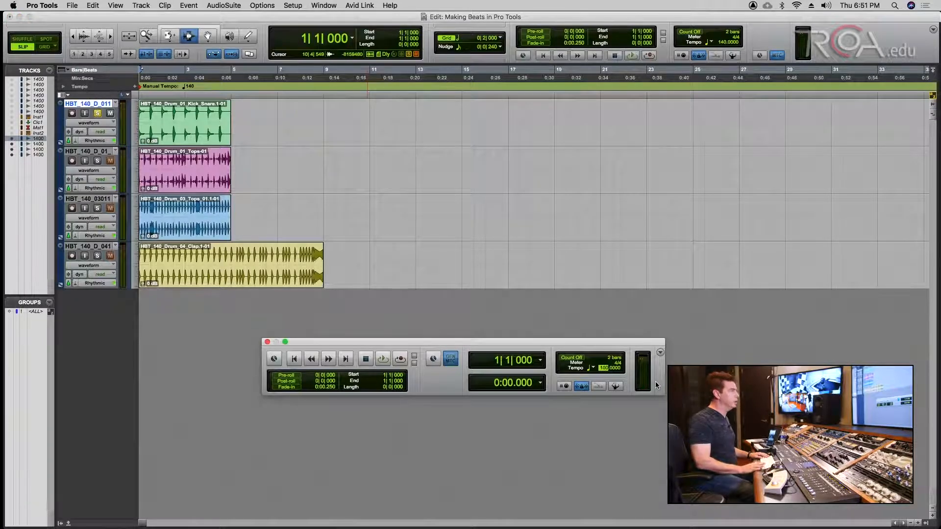
pyautogui.press('Return')
pyautogui.press('space')
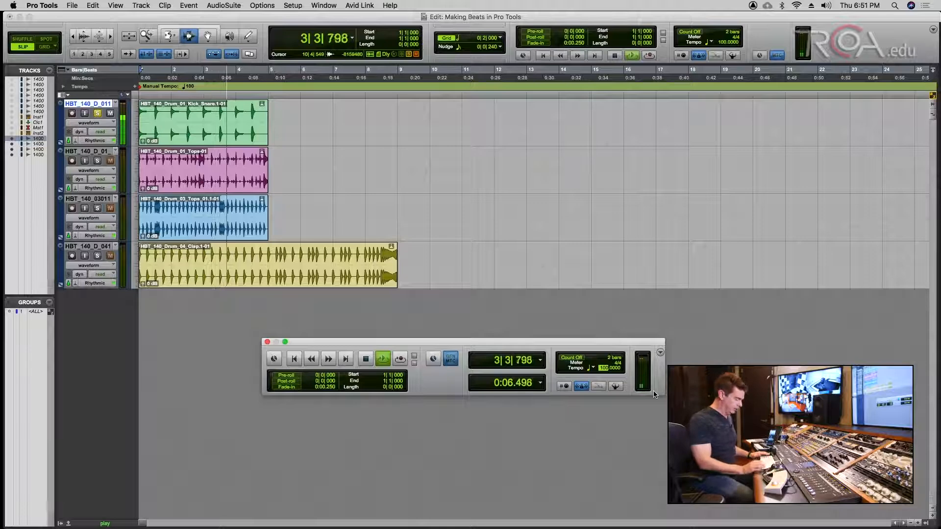
pyautogui.write('125')
pyautogui.press('Return')
pyautogui.press('space')
pyautogui.press('space')
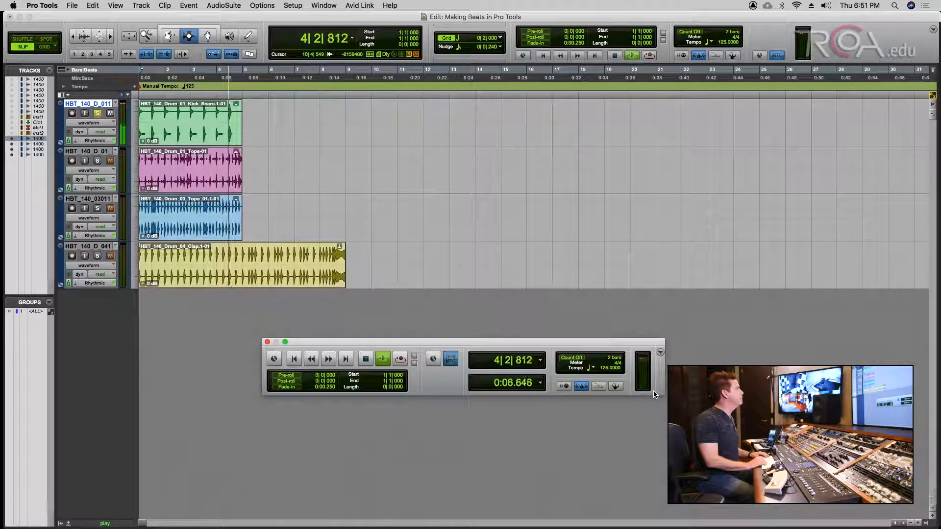
pyautogui.press('space')
# - Save, then audition the Tops and third drum loops soloed before playing all tracks together
pyautogui.press('super+s')
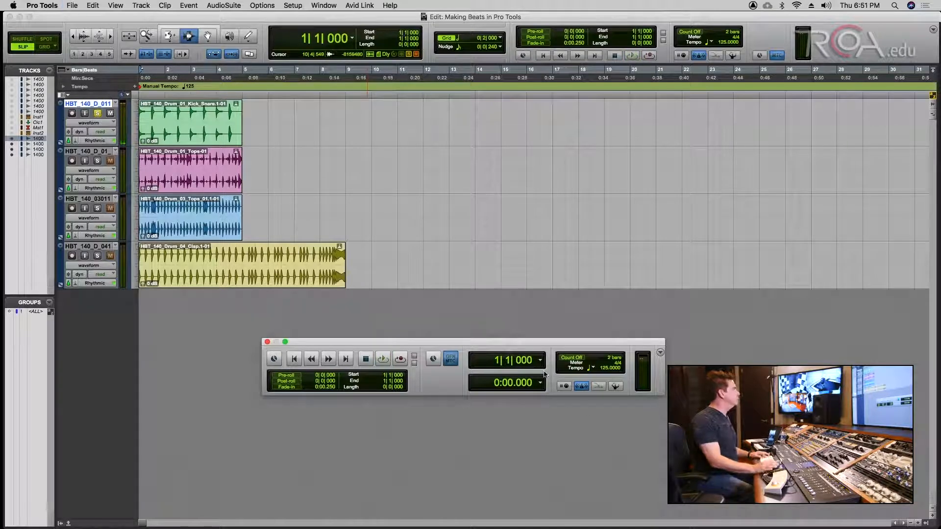
pyautogui.click(98, 160)
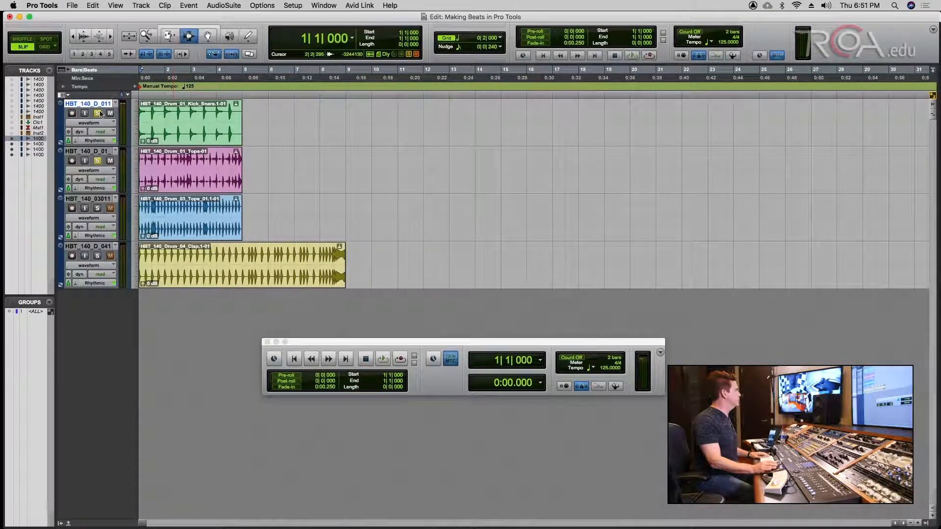
pyautogui.click(97, 114)
pyautogui.press('space')
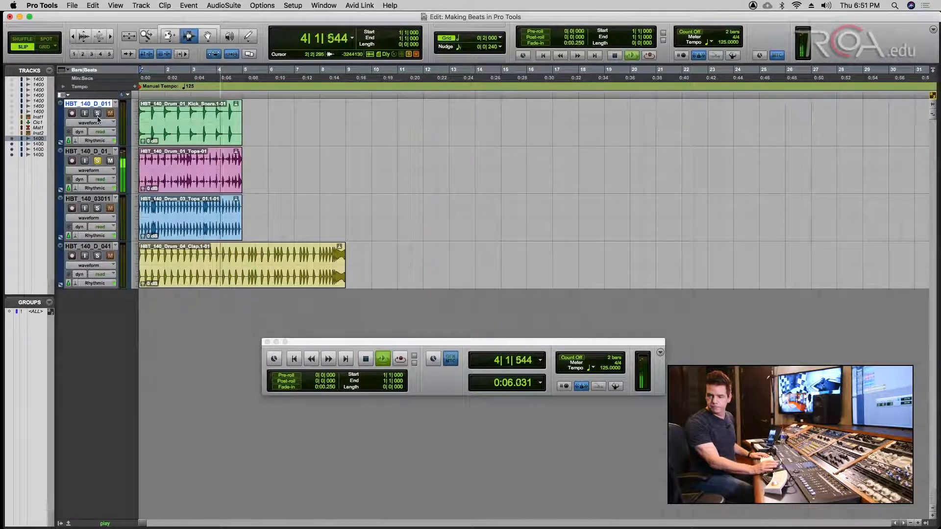
pyautogui.press('space')
pyautogui.click(97, 161)
pyautogui.click(97, 208)
pyautogui.press('space')
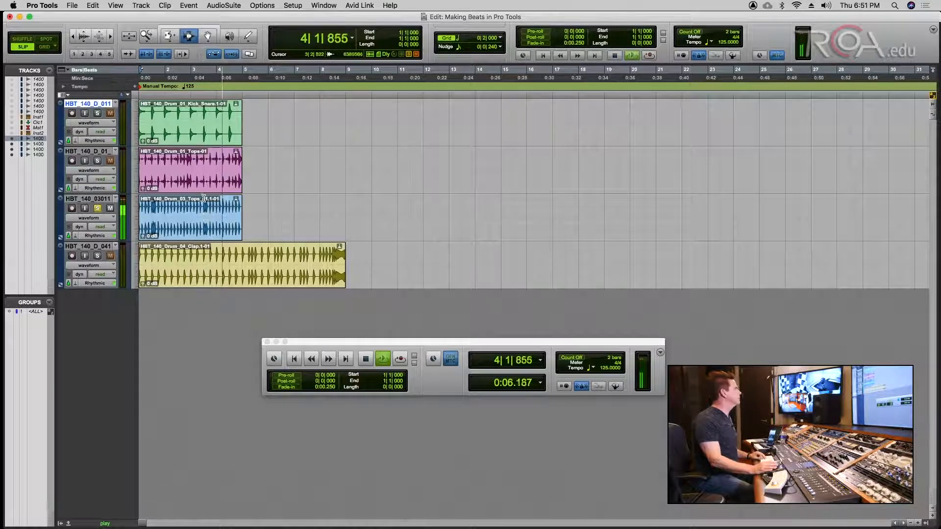
pyautogui.press('space')
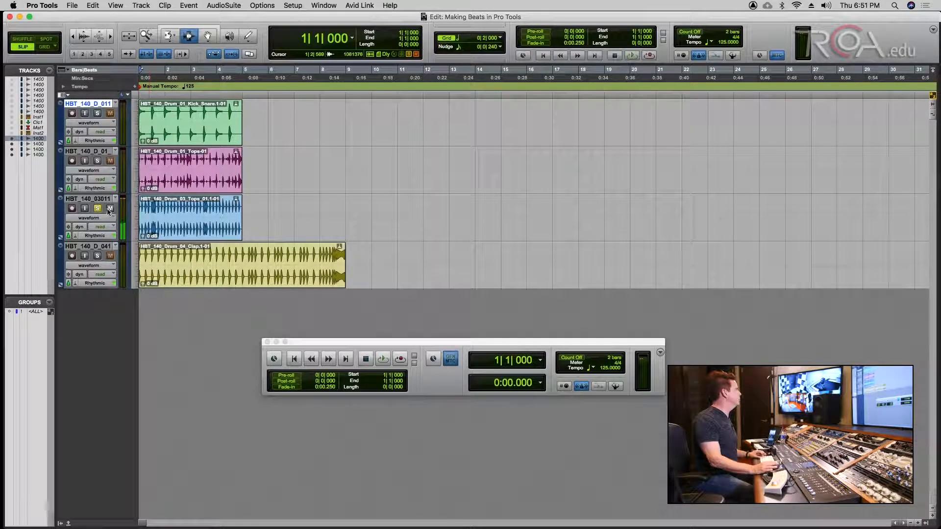
pyautogui.click(99, 209)
pyautogui.press('space')
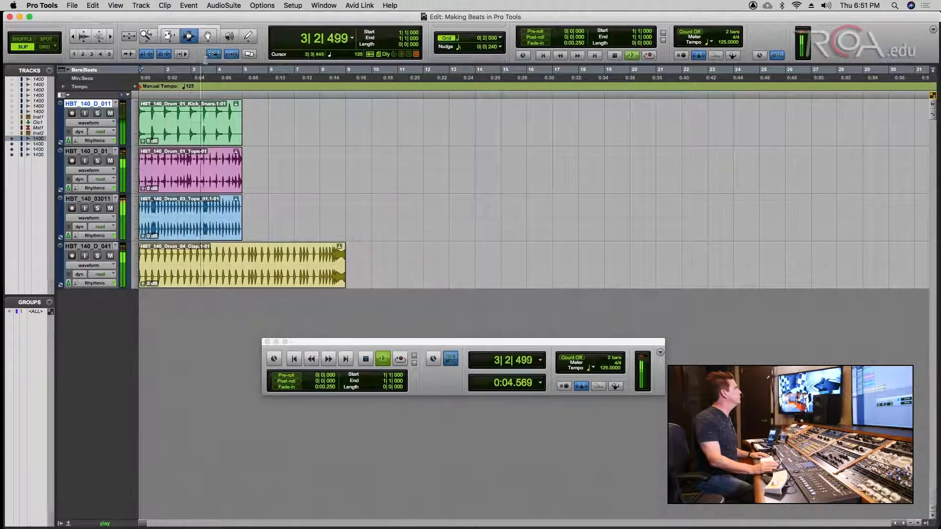
# - Switch to the Grabber, set the tempo to 155 BPM, and play the loops back
pyautogui.click(210, 35)
pyautogui.press('space')
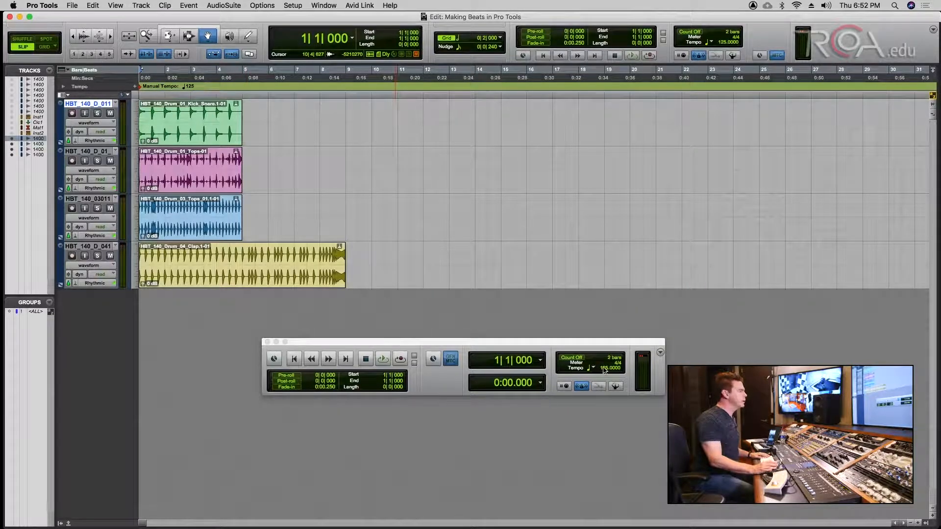
pyautogui.click(606, 370)
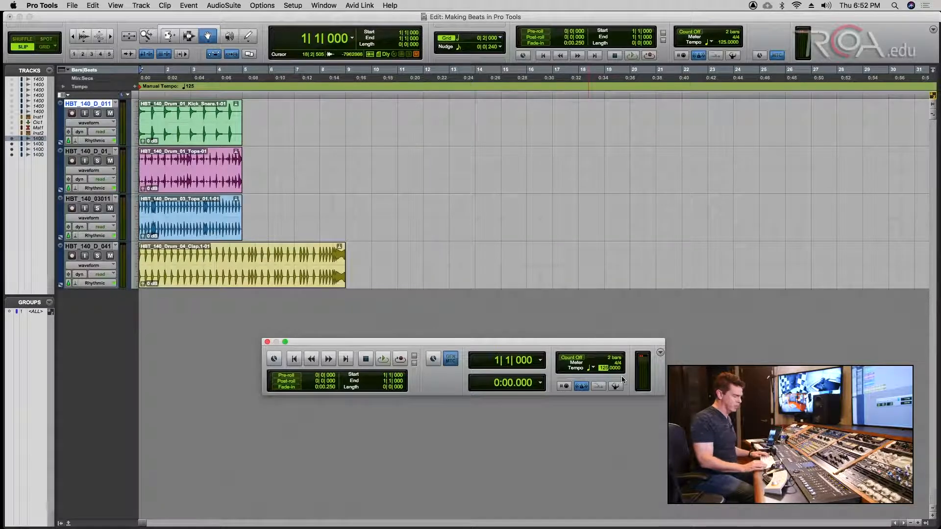
pyautogui.write('1')
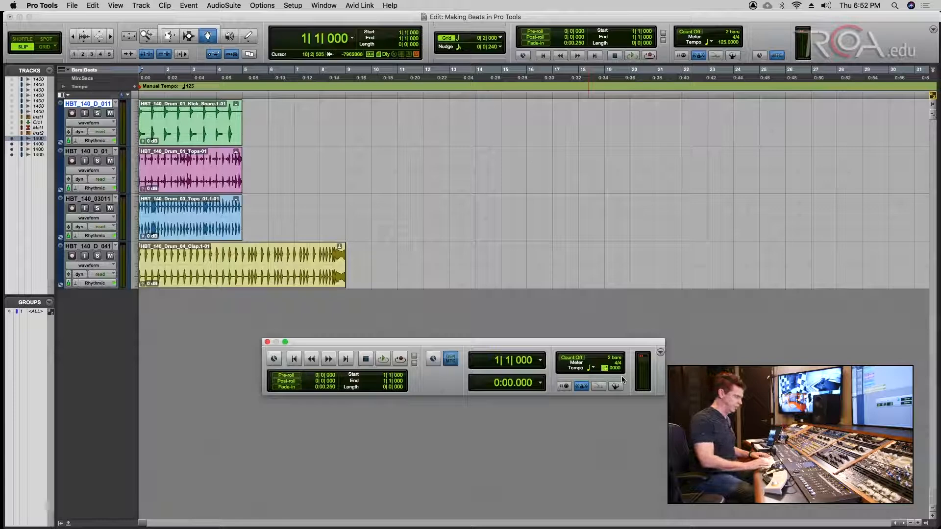
pyautogui.press('Return')
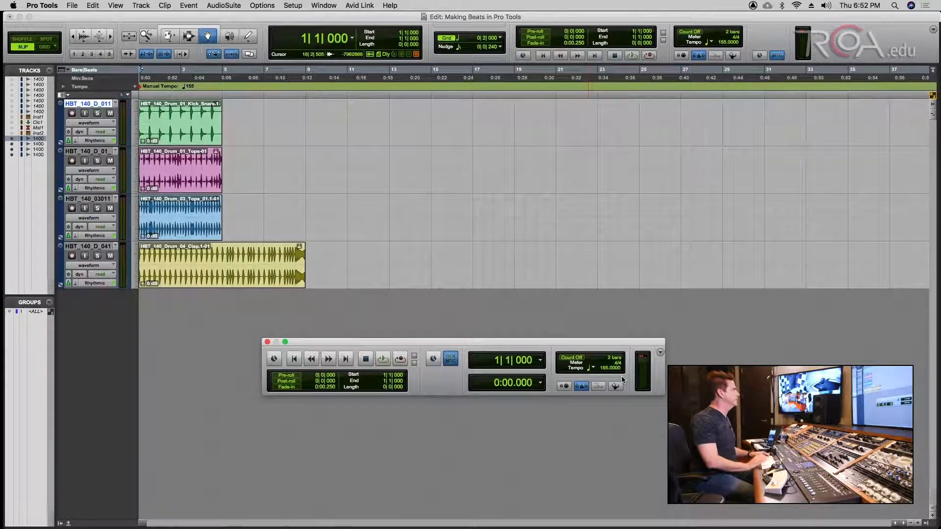
pyautogui.press('space')
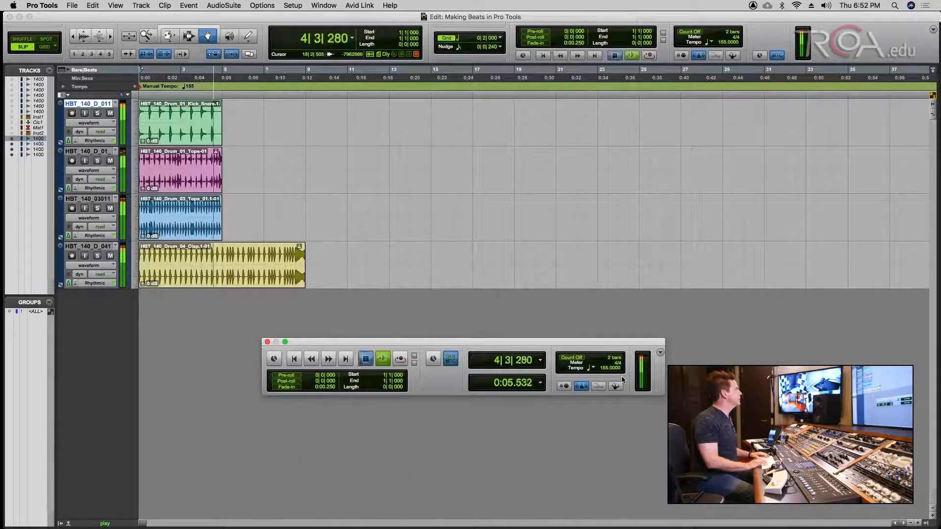
pyautogui.press('space')
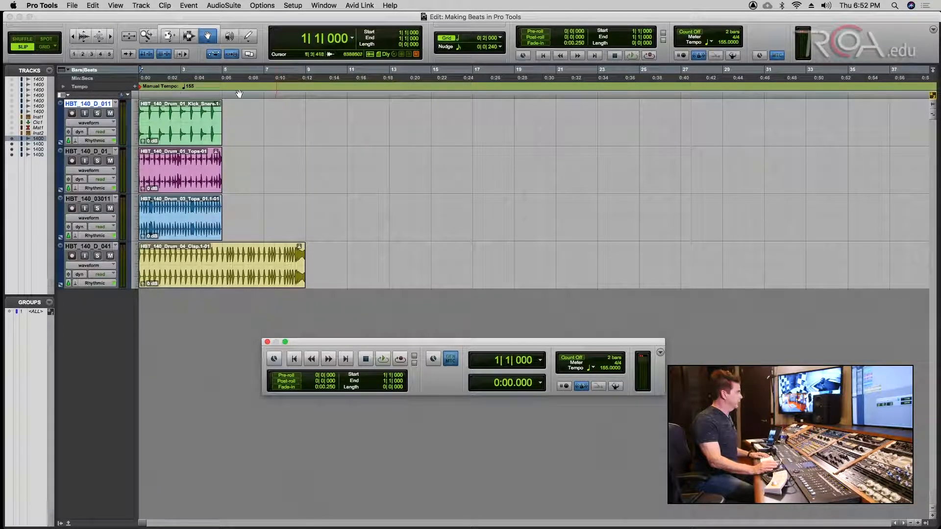
# - Try duplicating the Kick Snare clip, undo the duplication, and save the session
pyautogui.click(190, 36)
pyautogui.doubleClick(189, 113)
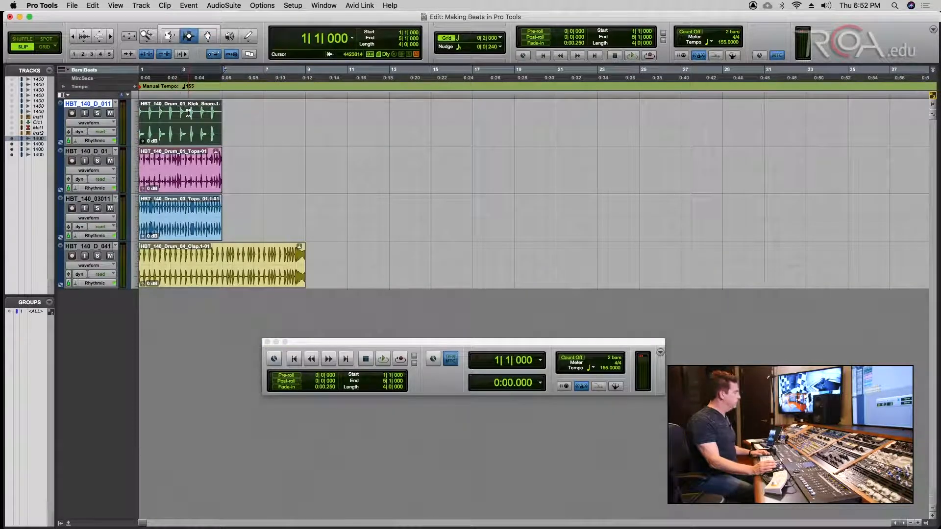
pyautogui.press('super+d')
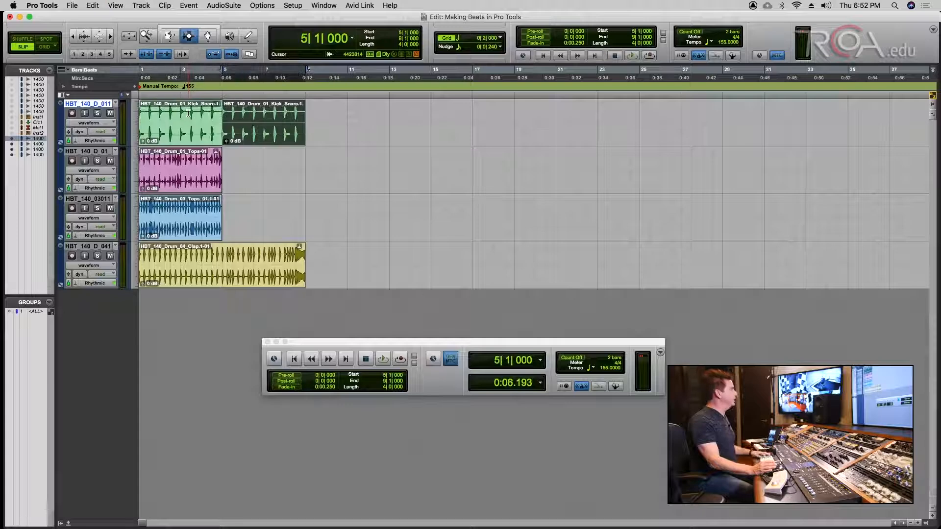
pyautogui.press('super+z')
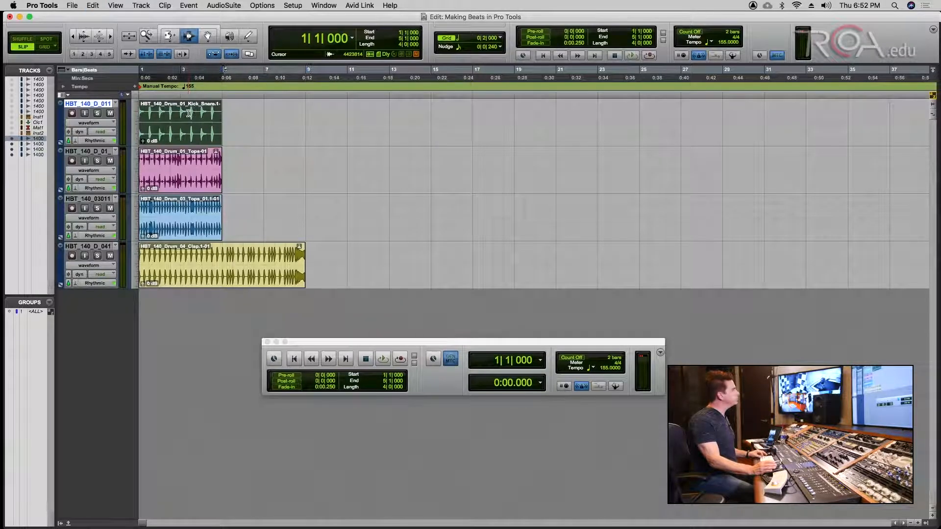
pyautogui.press('super+s')
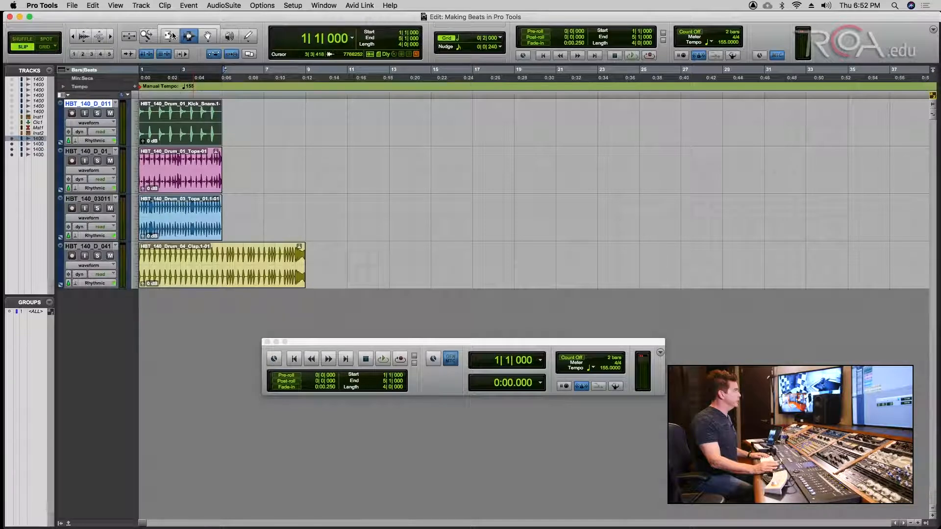
# - Loop-trim the Kick_Snare, Tops, Tops_01 and Clap clips out to bar 17
pyautogui.click(173, 35)
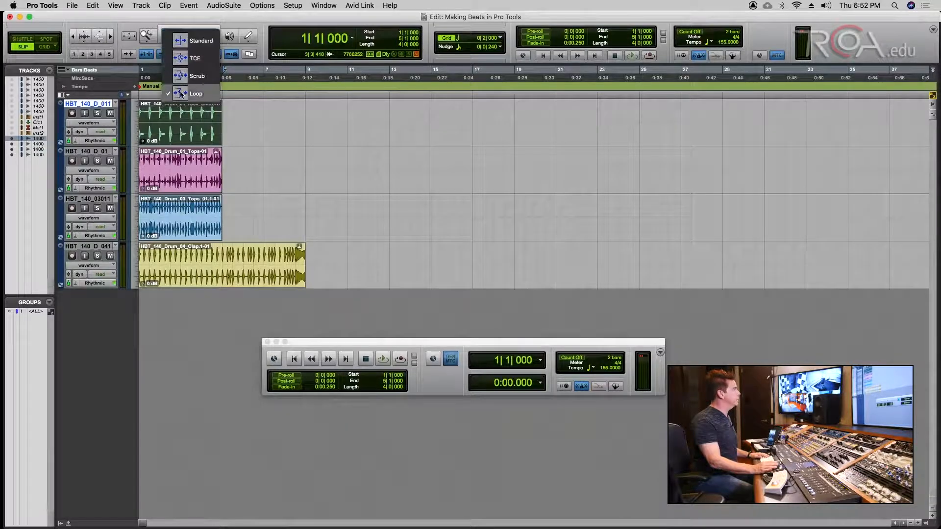
pyautogui.click(176, 93)
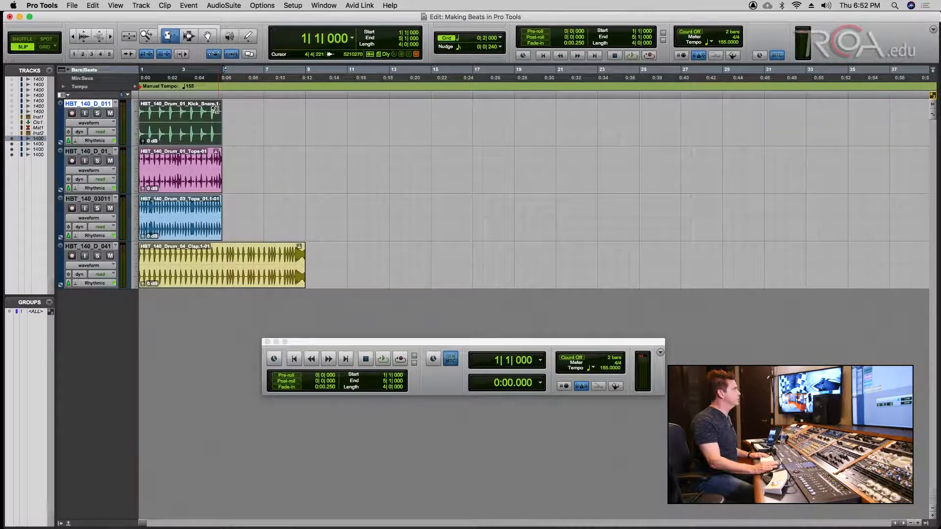
pyautogui.moveTo(216, 106); pyautogui.dragTo(480, 113)
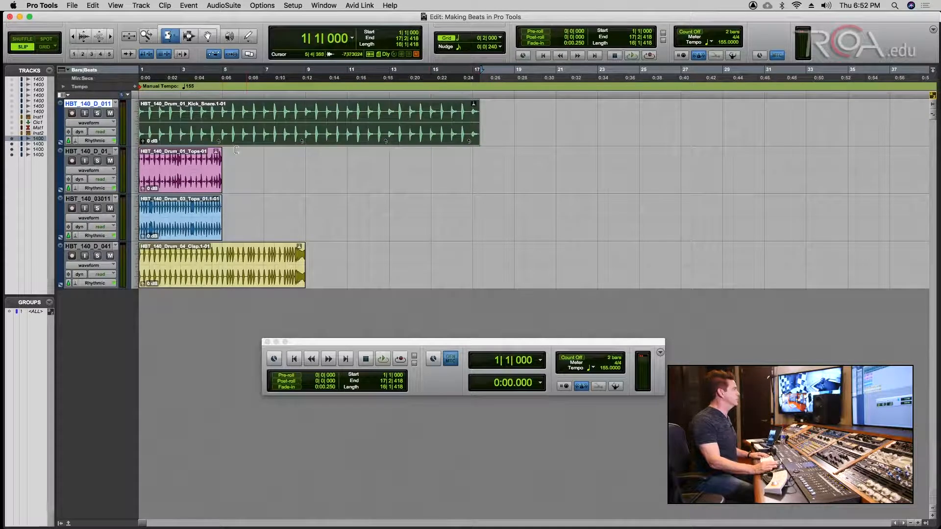
pyautogui.moveTo(213, 154); pyautogui.dragTo(477, 150)
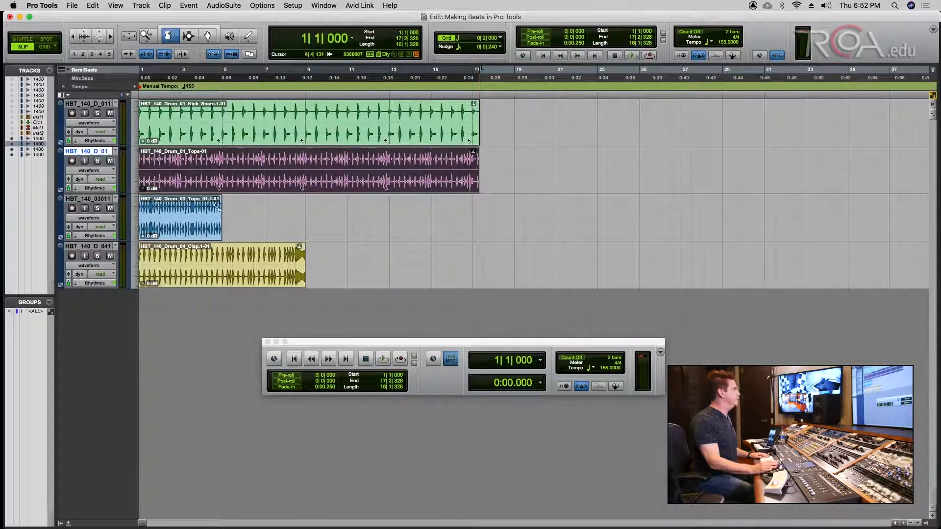
pyautogui.moveTo(216, 203); pyautogui.dragTo(481, 202)
pyautogui.moveTo(301, 246); pyautogui.dragTo(475, 246)
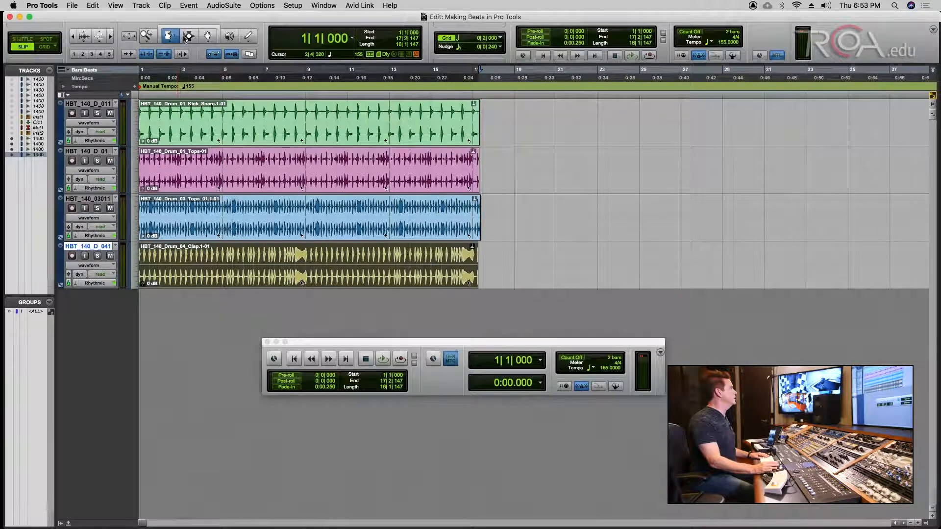
pyautogui.click(188, 37)
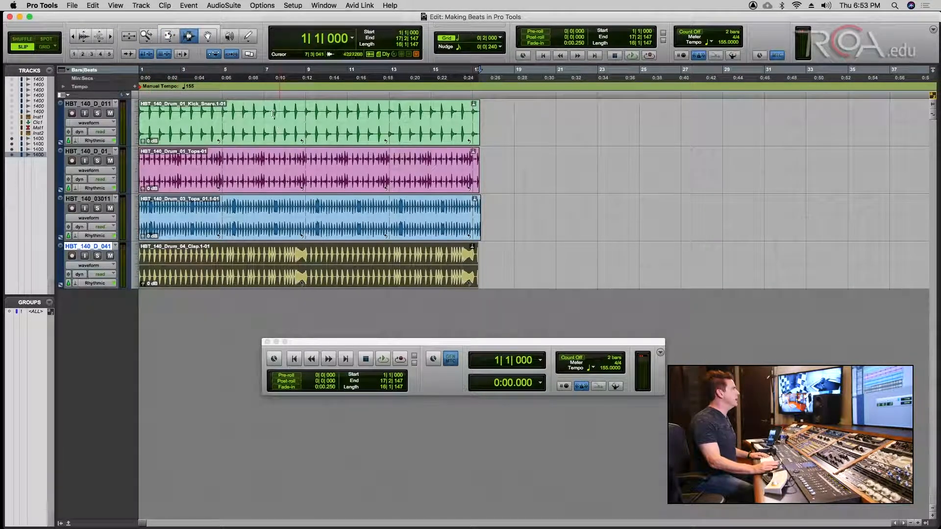
# - Switch the Edit mode to Grid and keep the counter in Bars|Beats
pyautogui.moveTo(270, 115); pyautogui.dragTo(445, 124)
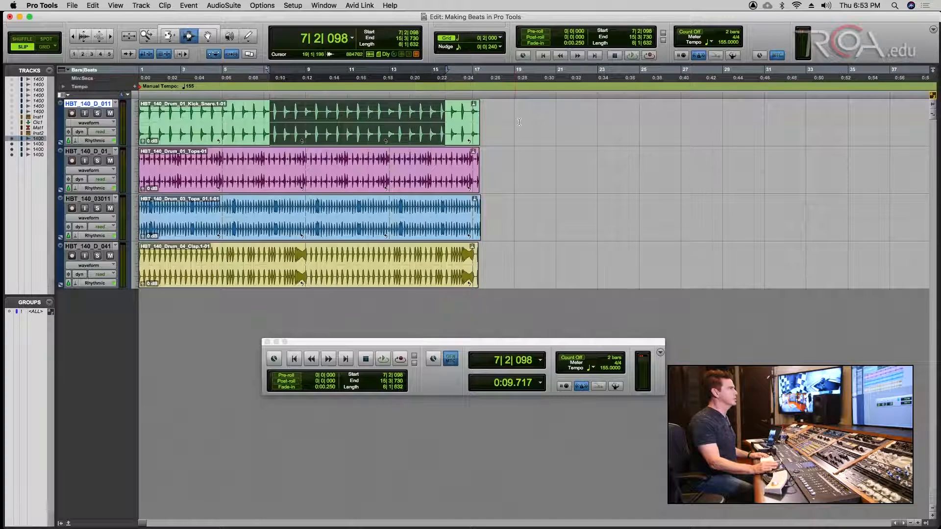
pyautogui.moveTo(519, 122); pyautogui.dragTo(607, 123)
pyautogui.moveTo(441, 113); pyautogui.dragTo(578, 120)
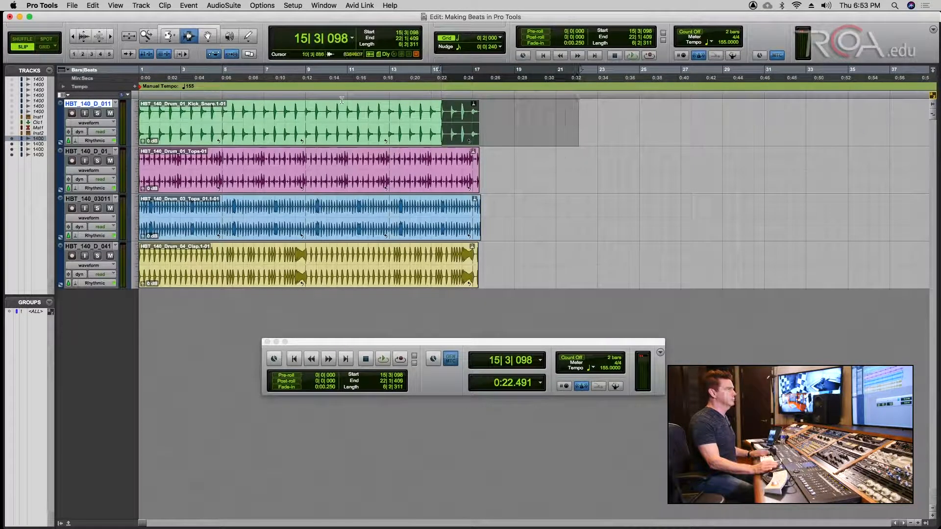
pyautogui.click(44, 46)
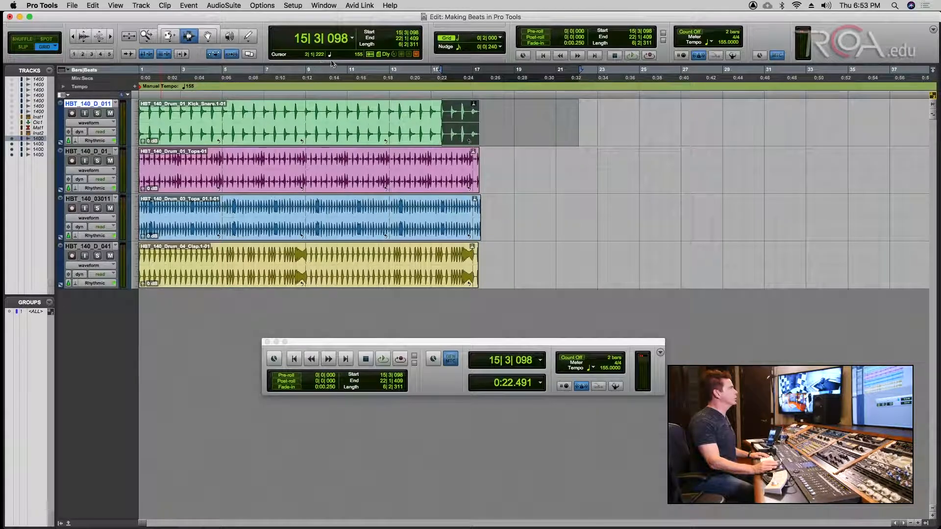
pyautogui.click(351, 42)
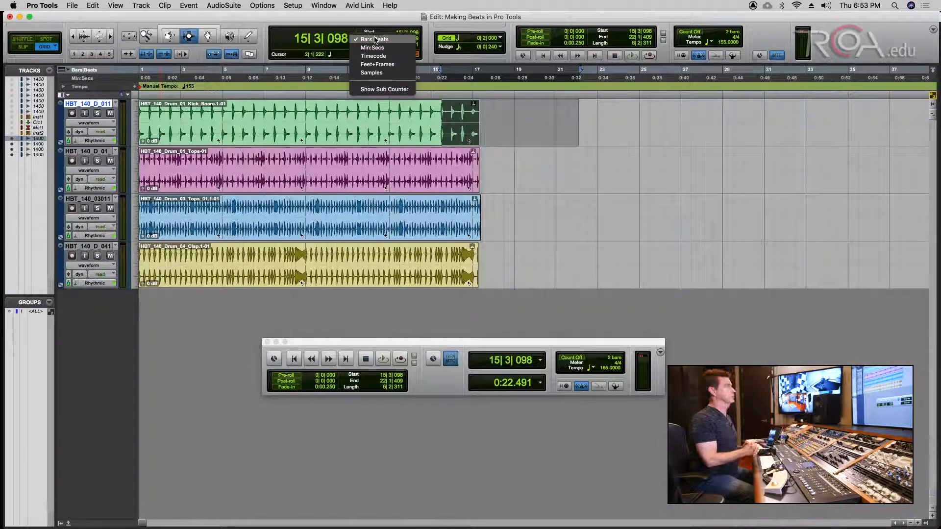
pyautogui.click(375, 39)
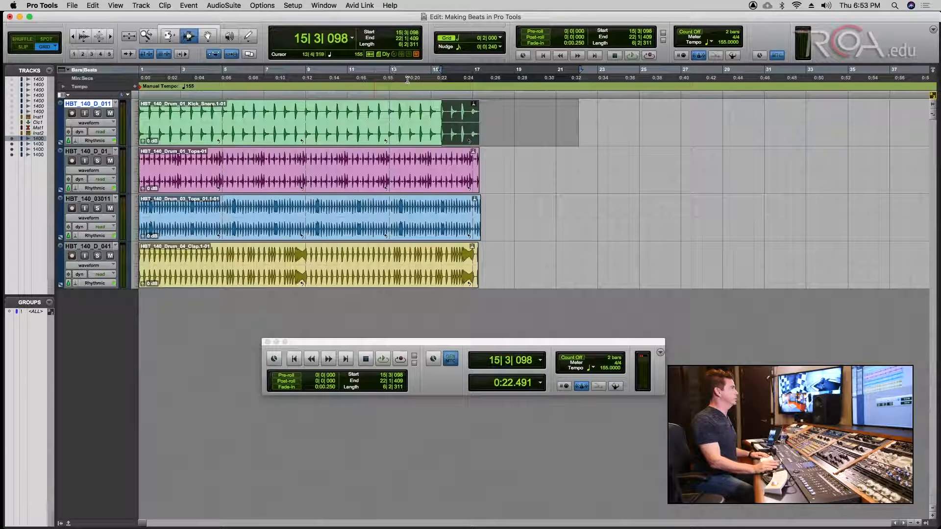
pyautogui.press('Return')
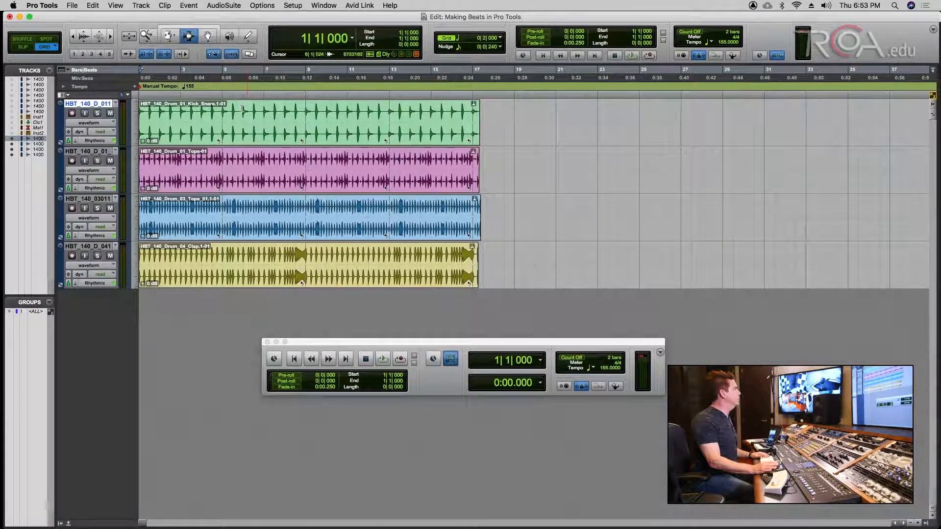
# - Set the grid value to 1/4 note and place the insertion point at bar 7
pyautogui.moveTo(245, 111); pyautogui.dragTo(263, 111)
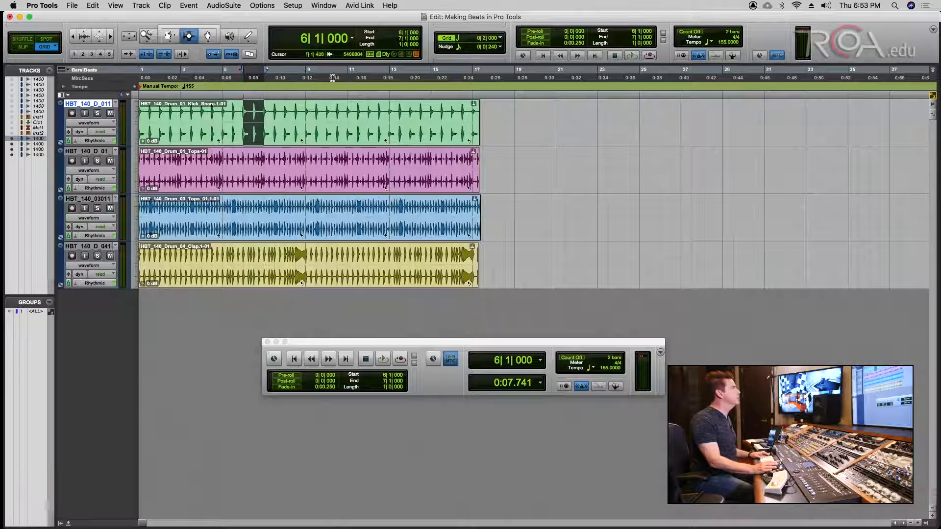
pyautogui.click(500, 38)
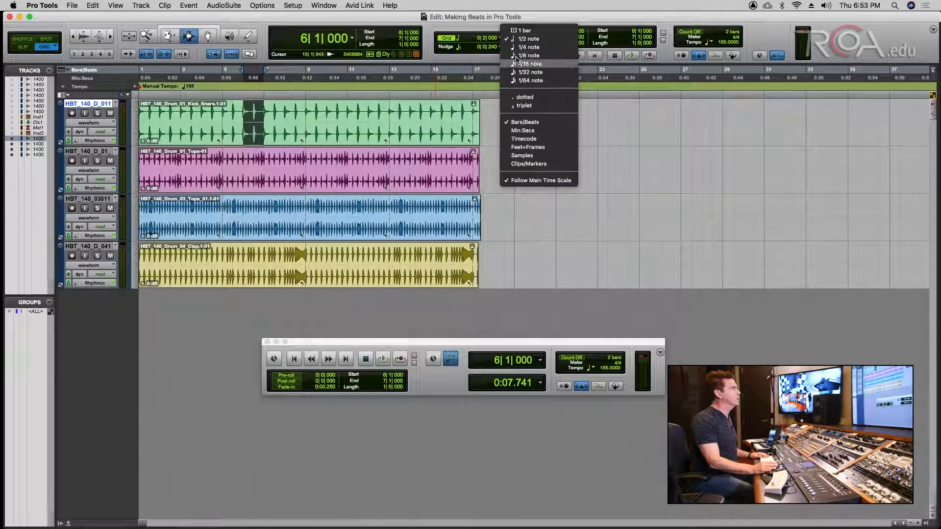
pyautogui.click(516, 48)
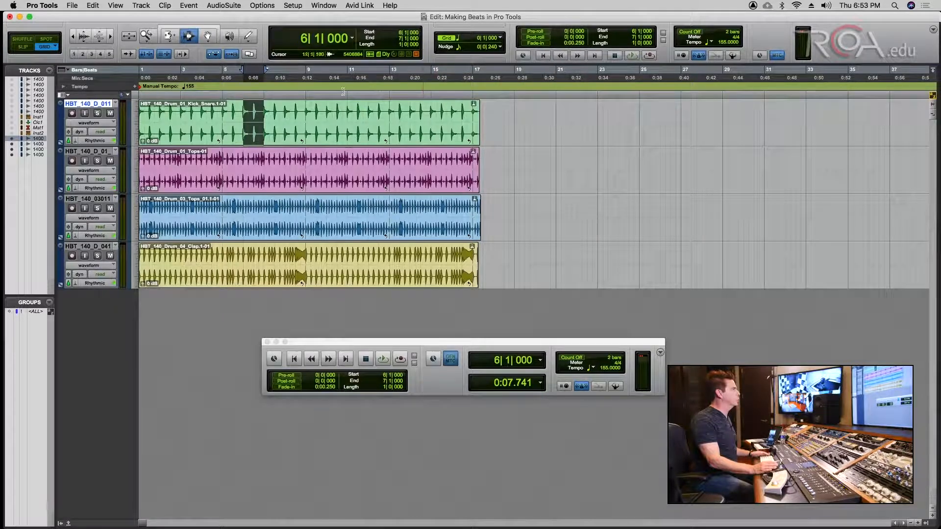
pyautogui.click(263, 118)
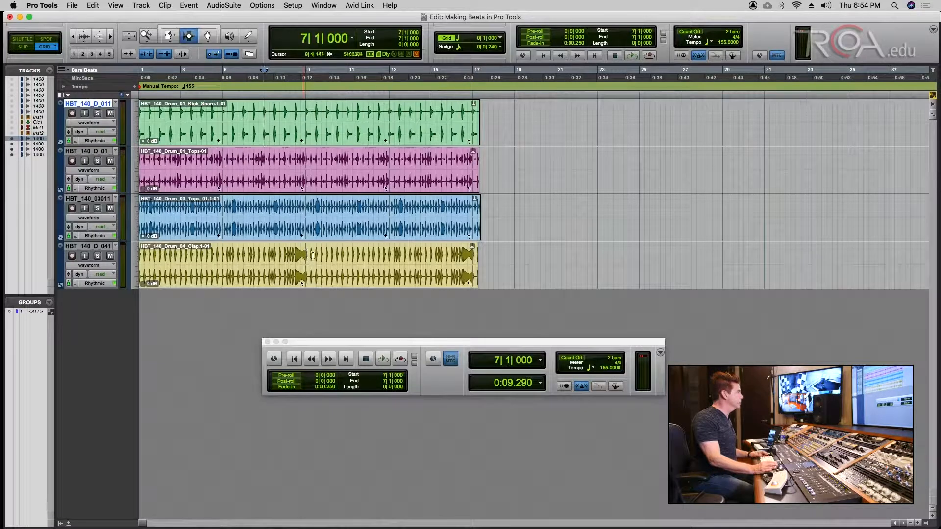
# - Undo the clap loop and loop-trim the Kick_Snare, Tops and Tops_01 clips out to bar 29
pyautogui.press('super+z')
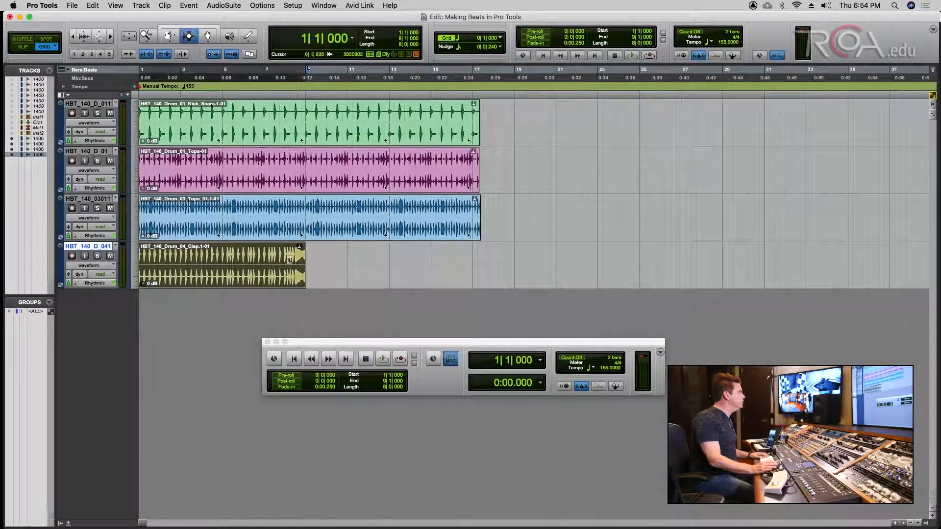
pyautogui.click(206, 37)
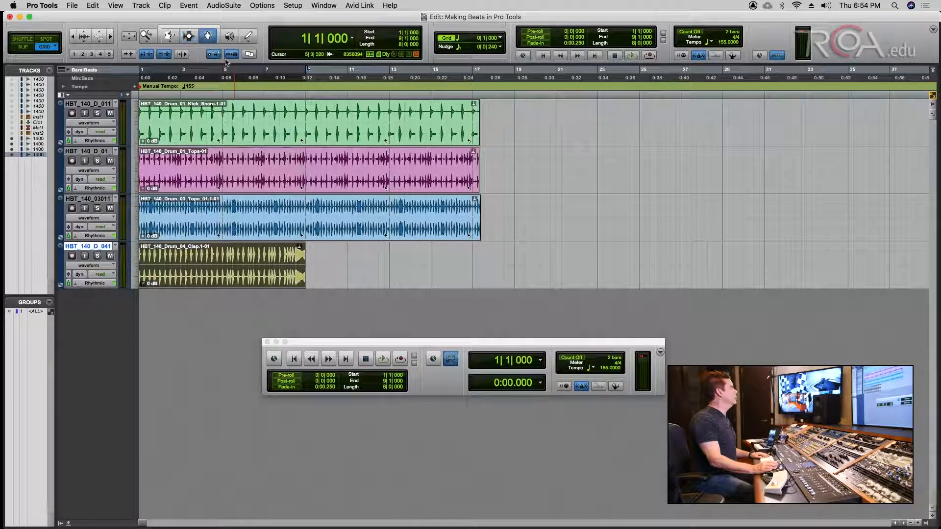
pyautogui.click(189, 36)
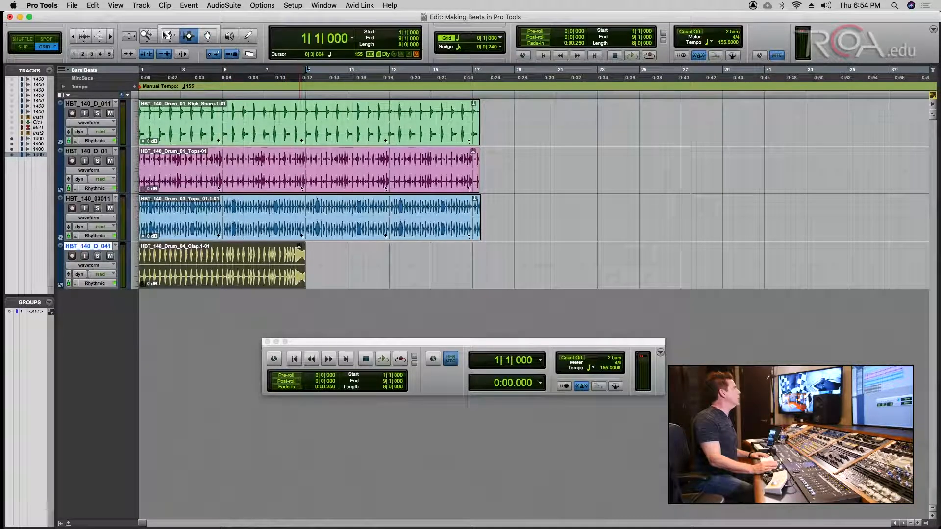
pyautogui.click(167, 36)
pyautogui.moveTo(476, 104); pyautogui.dragTo(719, 112)
pyautogui.moveTo(467, 151); pyautogui.dragTo(719, 155)
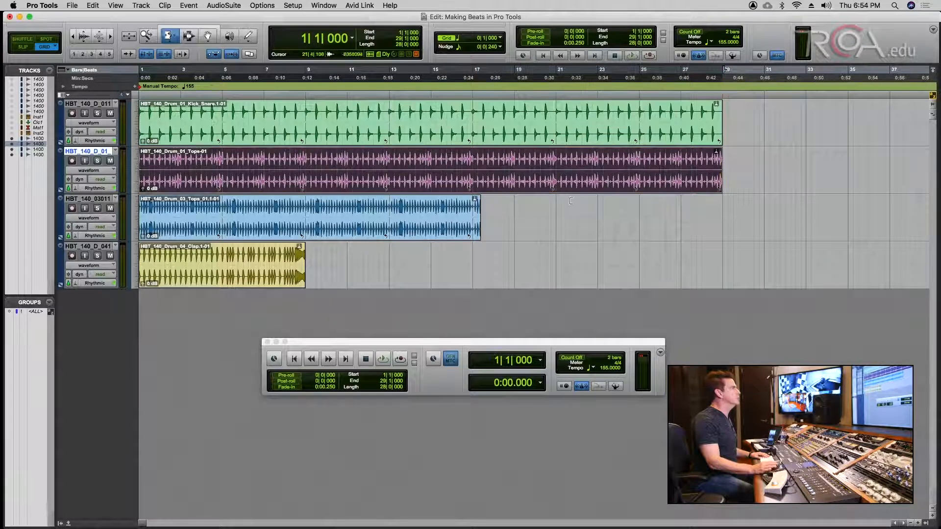
pyautogui.moveTo(472, 207); pyautogui.dragTo(721, 208)
# - Drag the single Clap clip with the Grabber so it starts at bar 9
pyautogui.moveTo(302, 247); pyautogui.dragTo(716, 247)
pyautogui.press('super+z')
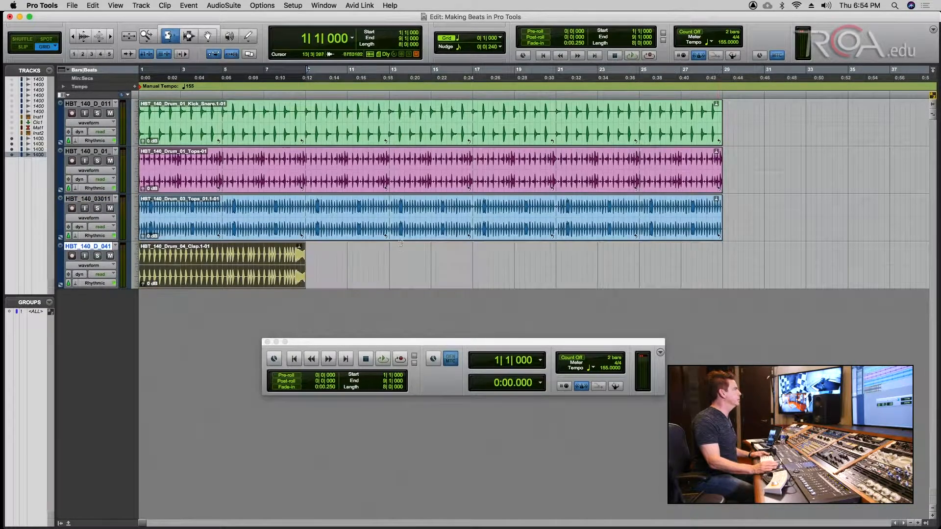
pyautogui.click(206, 36)
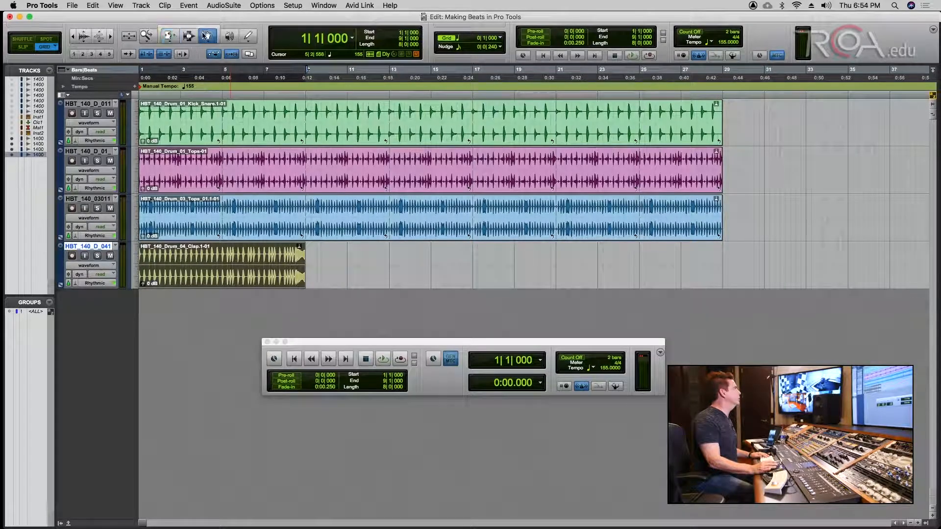
pyautogui.moveTo(222, 253); pyautogui.dragTo(388, 253)
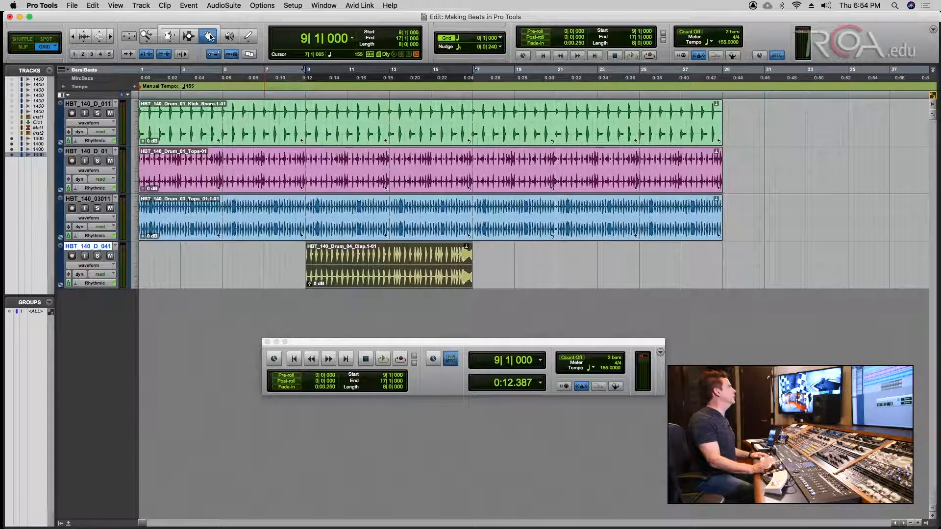
# - Mute Tops_01 and the kick during playback, then delete bars 9–17 from the kick loop
pyautogui.press('Return')
pyautogui.press('space')
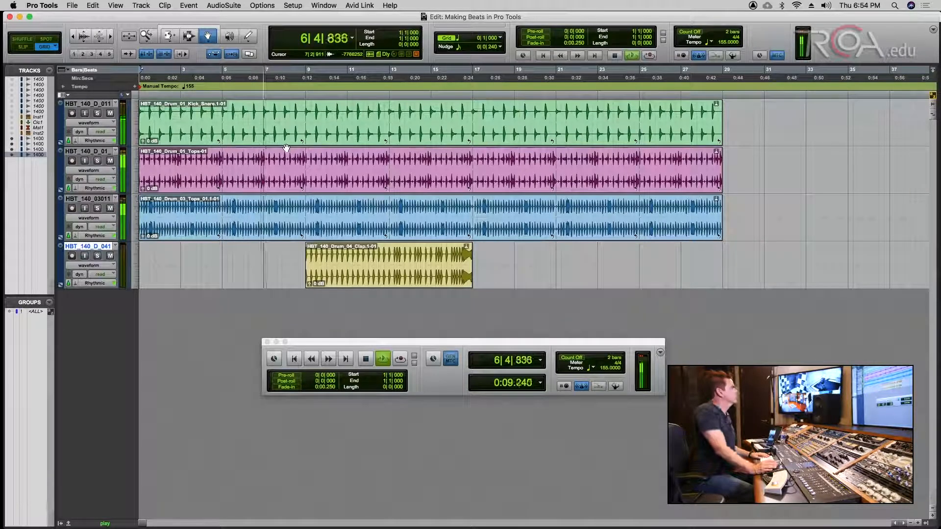
pyautogui.press('F7')
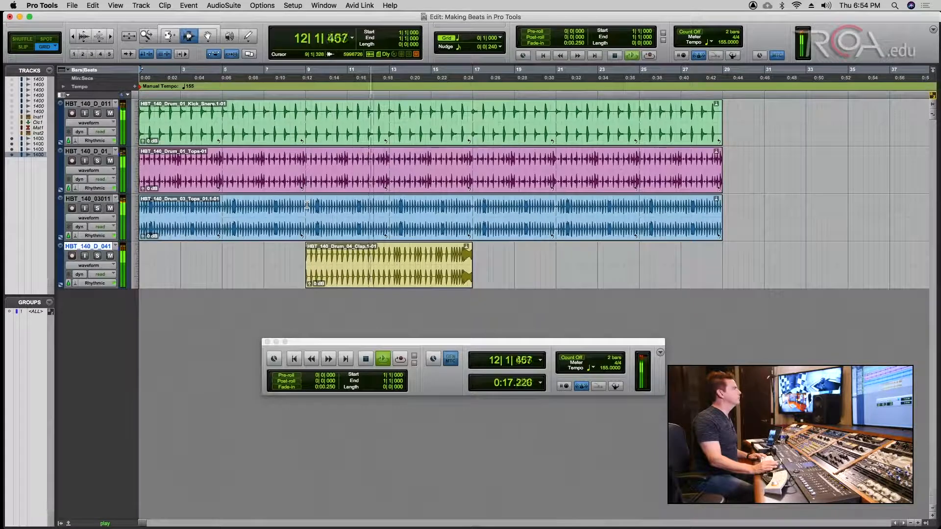
pyautogui.click(110, 208)
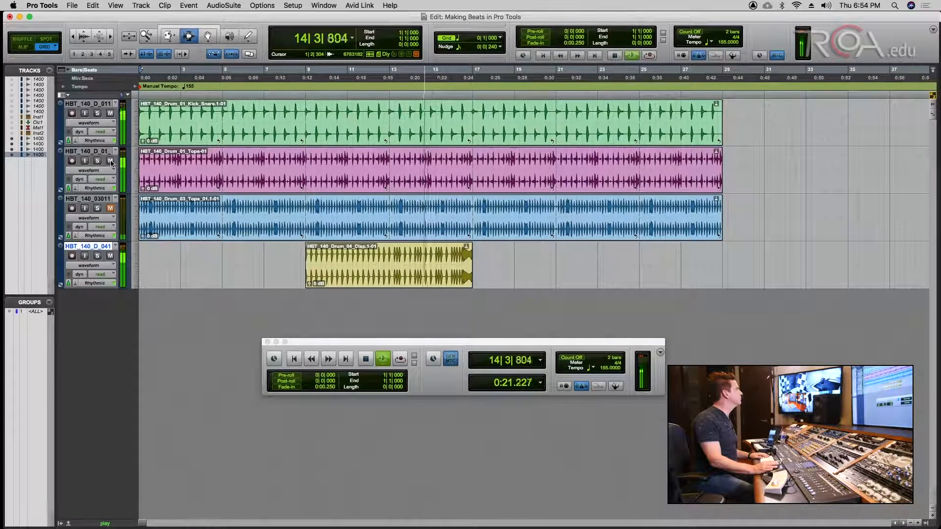
pyautogui.click(110, 113)
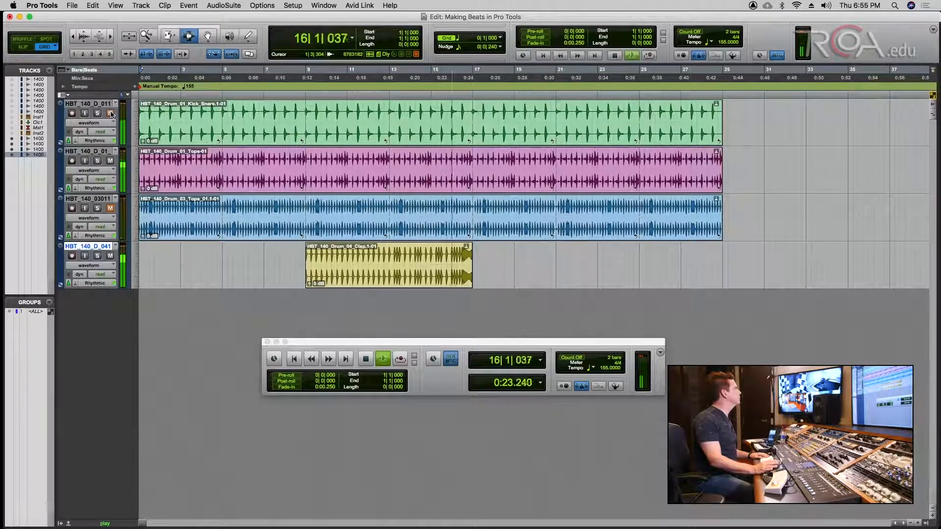
pyautogui.press('space')
pyautogui.moveTo(305, 129); pyautogui.dragTo(471, 133)
pyautogui.press('Delete')
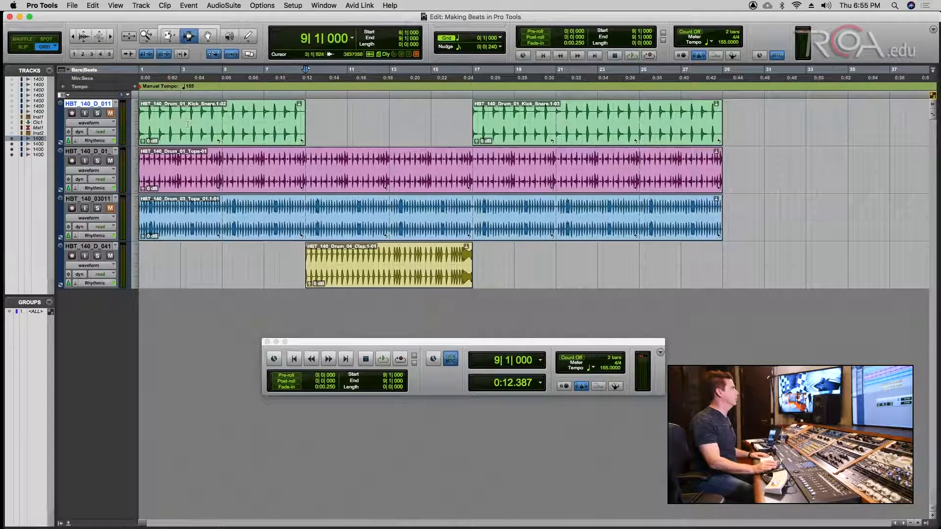
pyautogui.click(251, 168)
pyautogui.press('space')
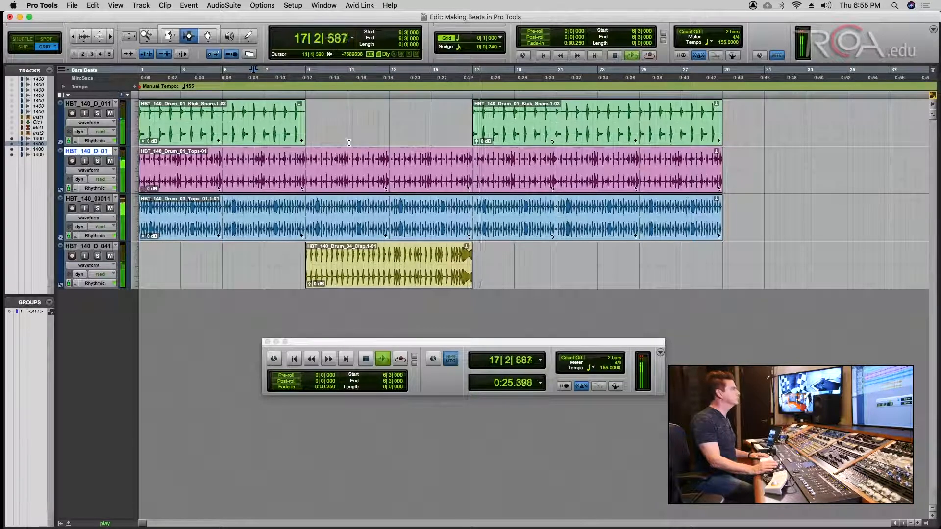
# - In the Mix window, enable the ALL group and lower the drum faders to -7.5 dB
pyautogui.press('super+equal')
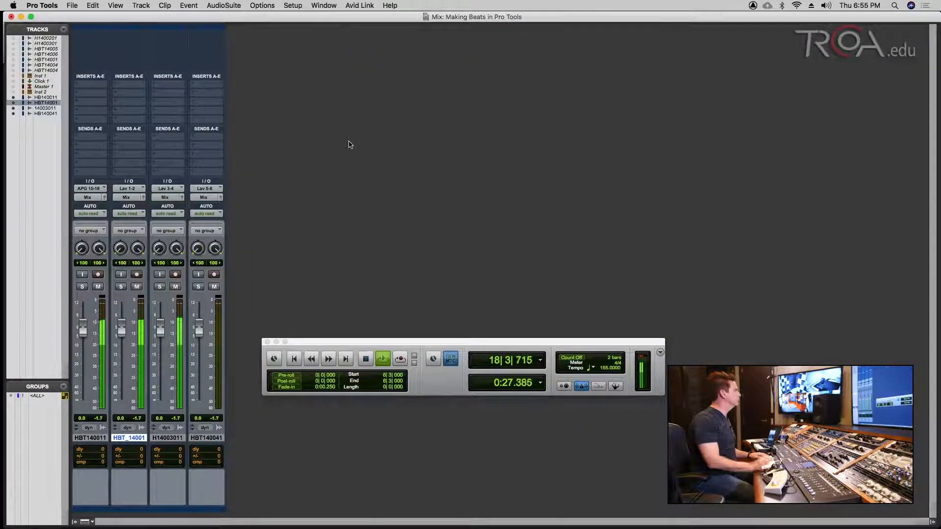
pyautogui.press('space')
pyautogui.click(33, 395)
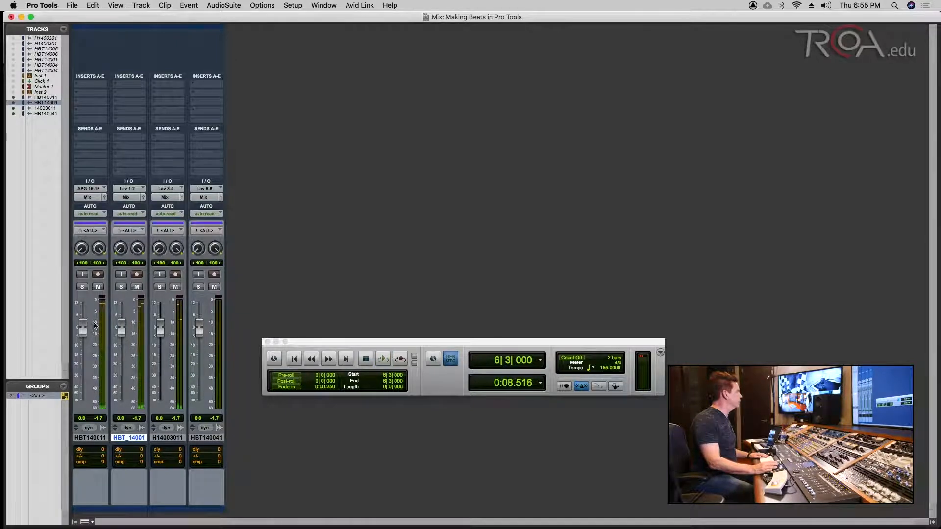
pyautogui.moveTo(81, 325); pyautogui.dragTo(86, 339)
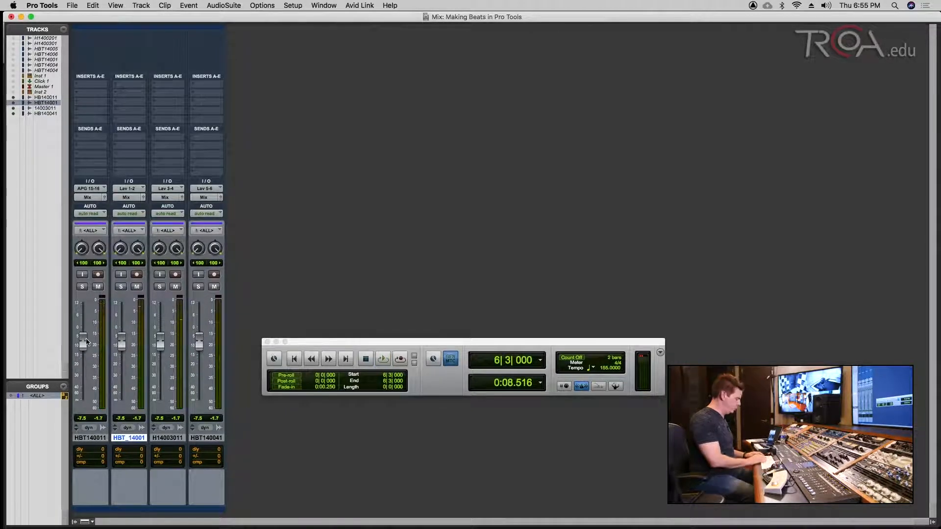
# - Create a new Master Fader track and move Master 2 to the end of the mixer
pyautogui.press('super+shift+n')
pyautogui.press('super+Down')
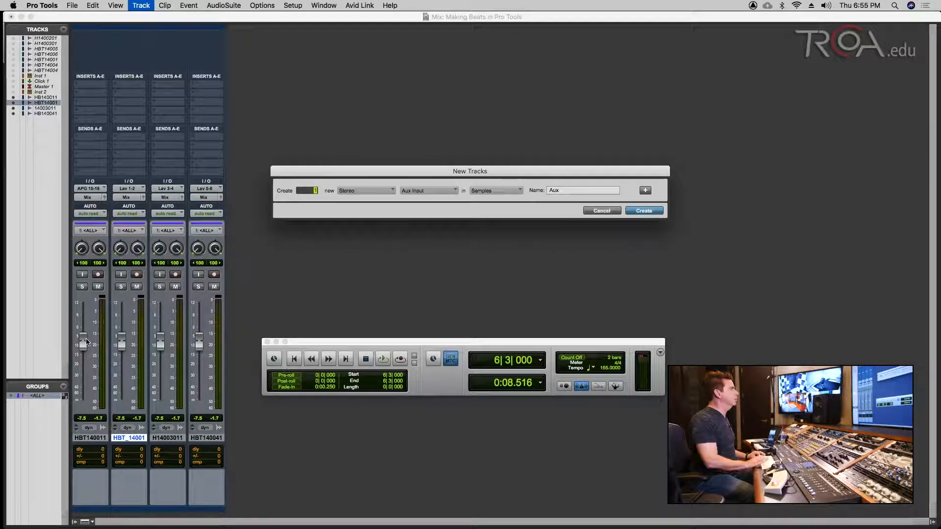
pyautogui.press('Return')
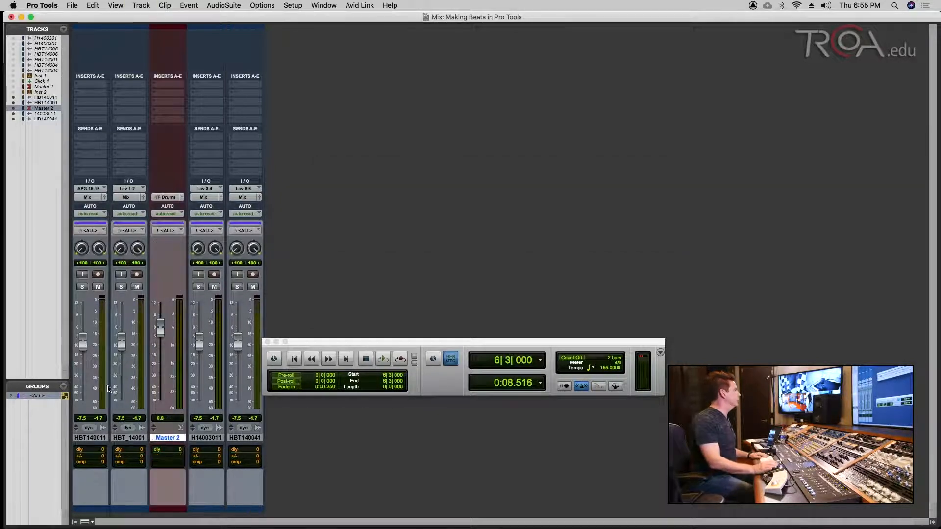
pyautogui.moveTo(173, 437); pyautogui.dragTo(260, 438)
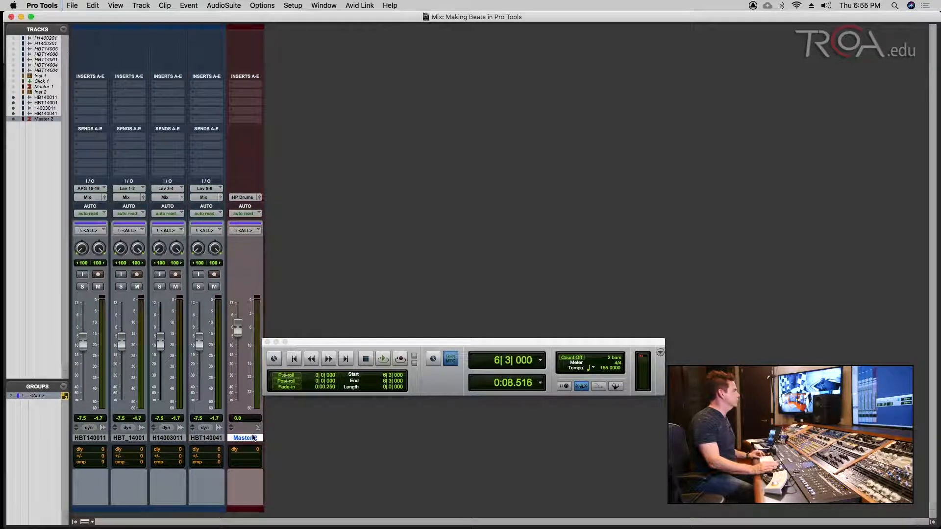
# - Route Master 2's output to Mix and return to the Edit window
pyautogui.press('space')
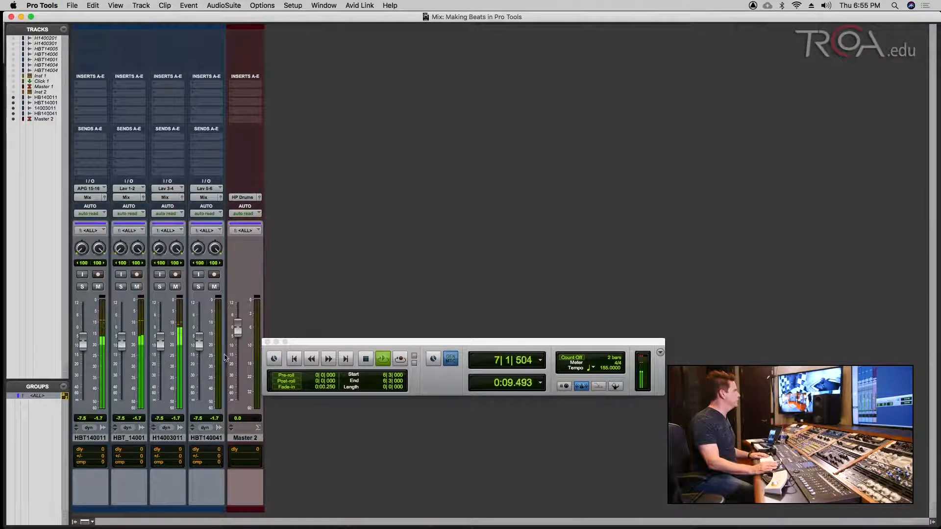
pyautogui.click(238, 198)
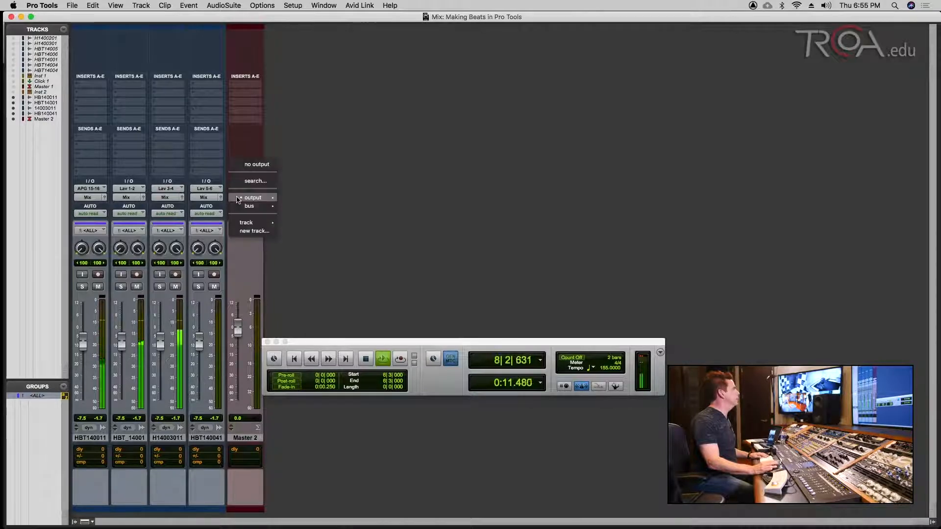
pyautogui.moveTo(238, 198)
pyautogui.click(358, 198)
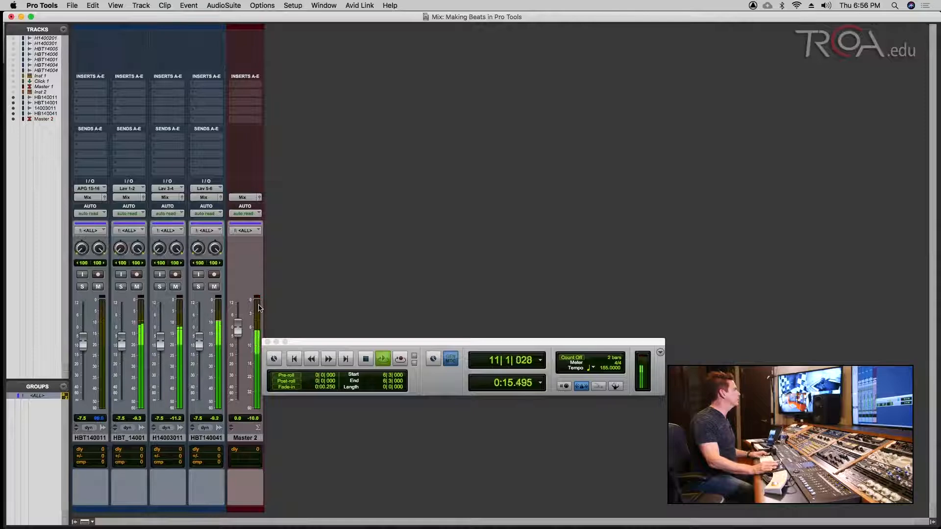
pyautogui.press('super+equal')
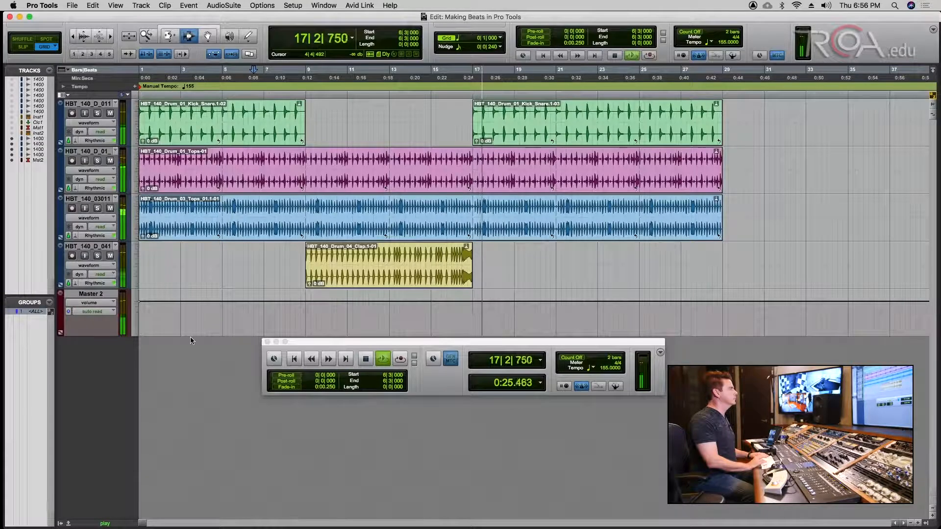
# - Audition the Bass_06 and Bass_05 loops, then import HBT_140_F#_Bass_04 as a new track at session start
pyautogui.press('space')
pyautogui.press('Return')
pyautogui.press('super+s')
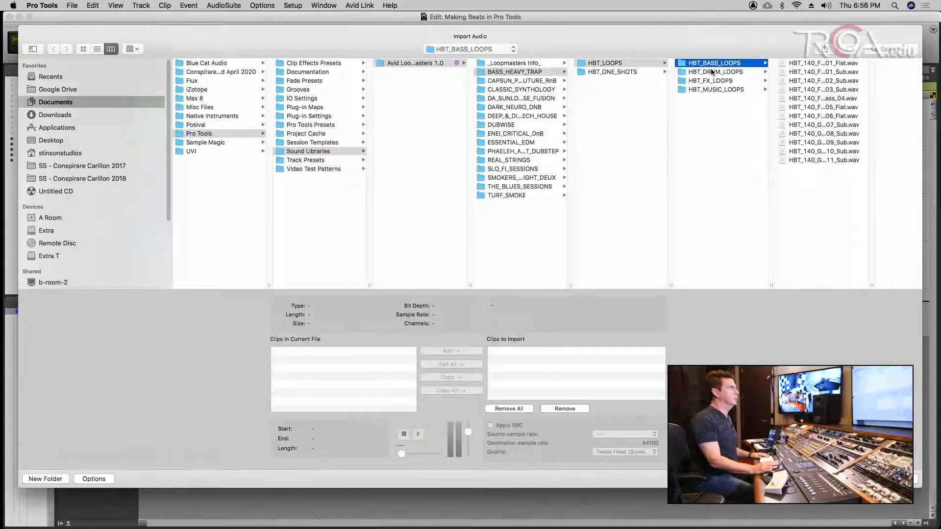
pyautogui.click(810, 116)
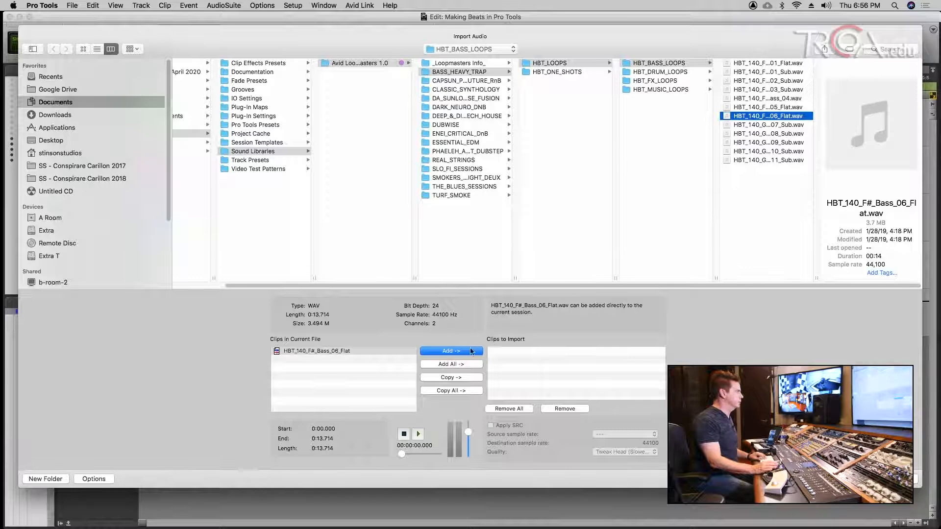
pyautogui.click(418, 435)
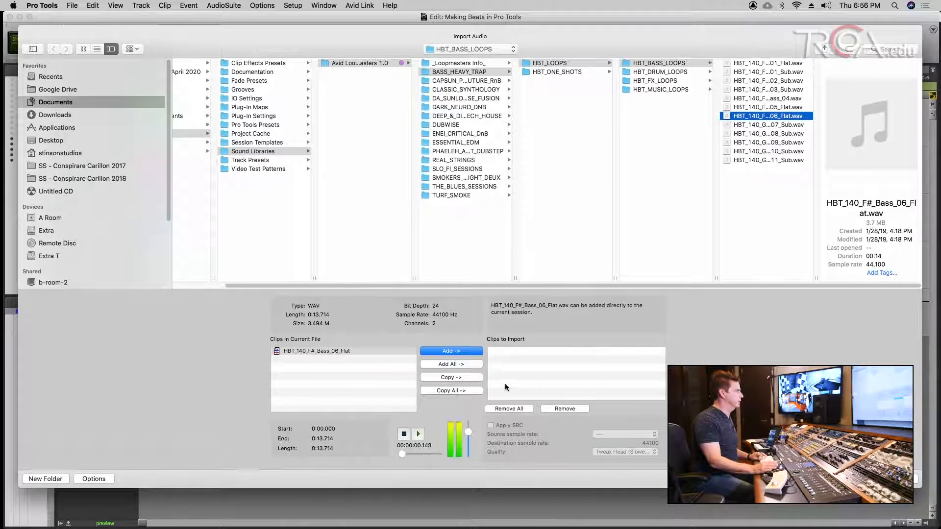
pyautogui.click(757, 108)
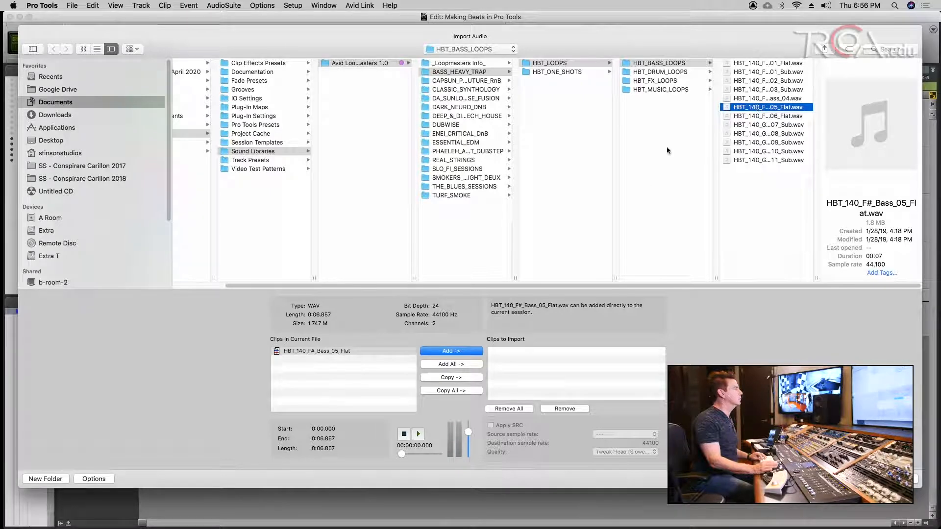
pyautogui.click(763, 99)
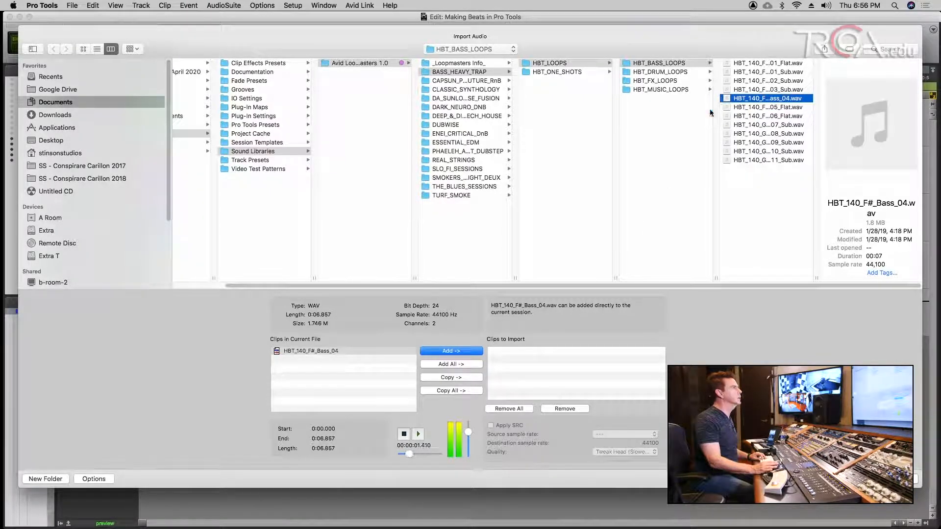
pyautogui.click(456, 352)
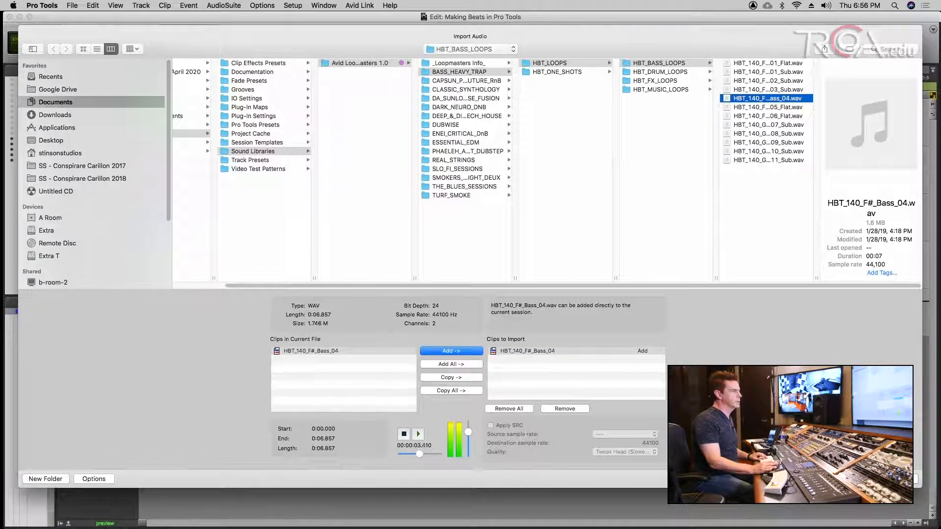
pyautogui.press('Return')
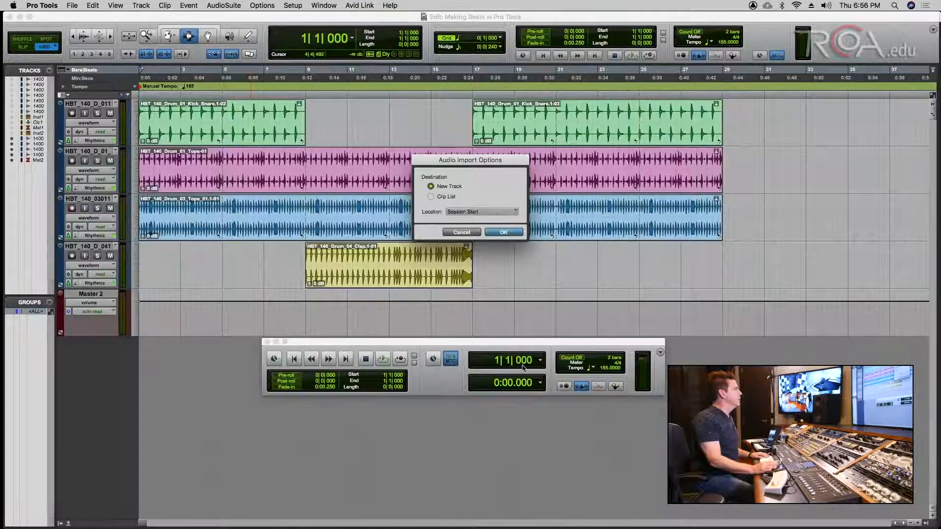
pyautogui.click(502, 232)
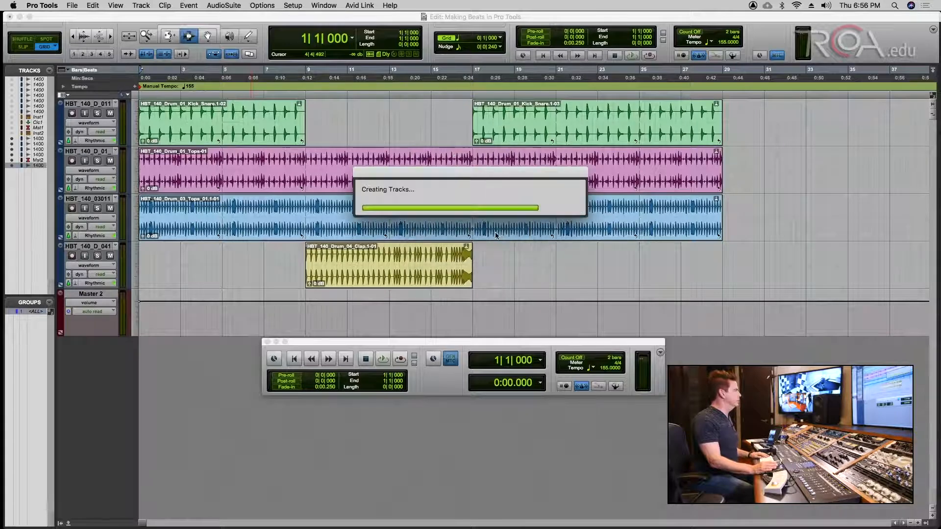
# - Move the Transport window below the tracks and check the bass track's timebase, leaving it unchanged
pyautogui.moveTo(347, 343); pyautogui.dragTo(396, 132)
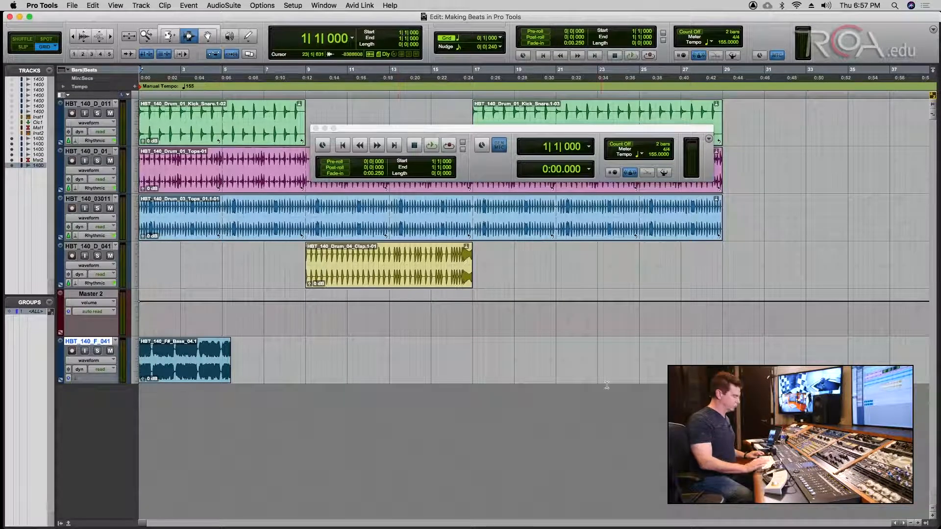
pyautogui.moveTo(574, 132); pyautogui.dragTo(613, 432)
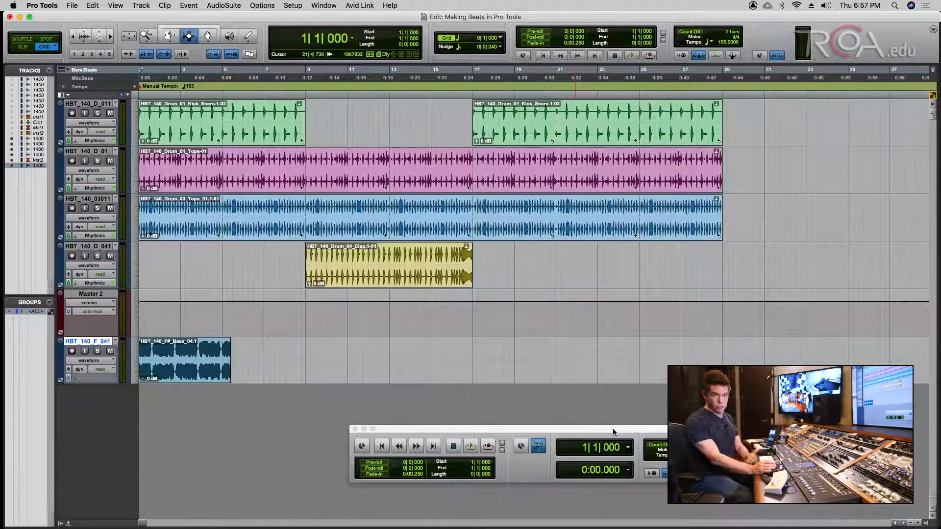
pyautogui.click(69, 381)
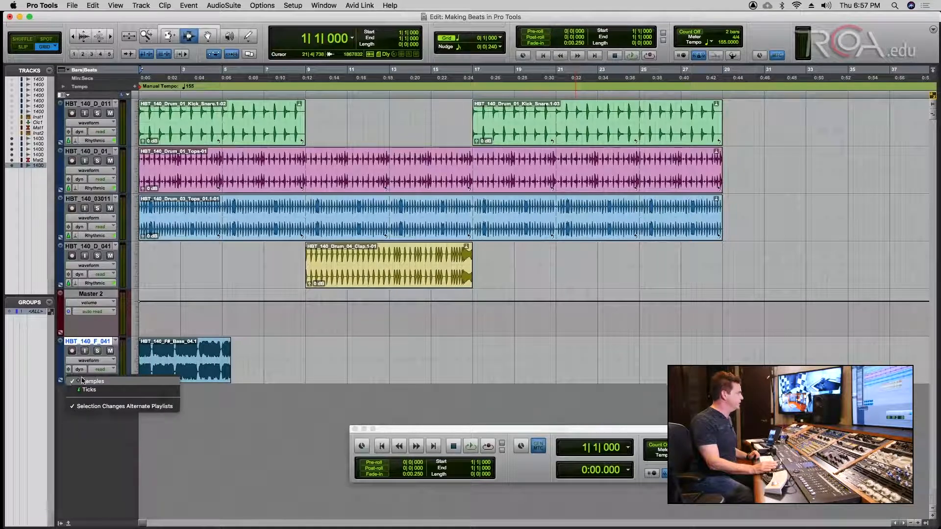
pyautogui.click(207, 414)
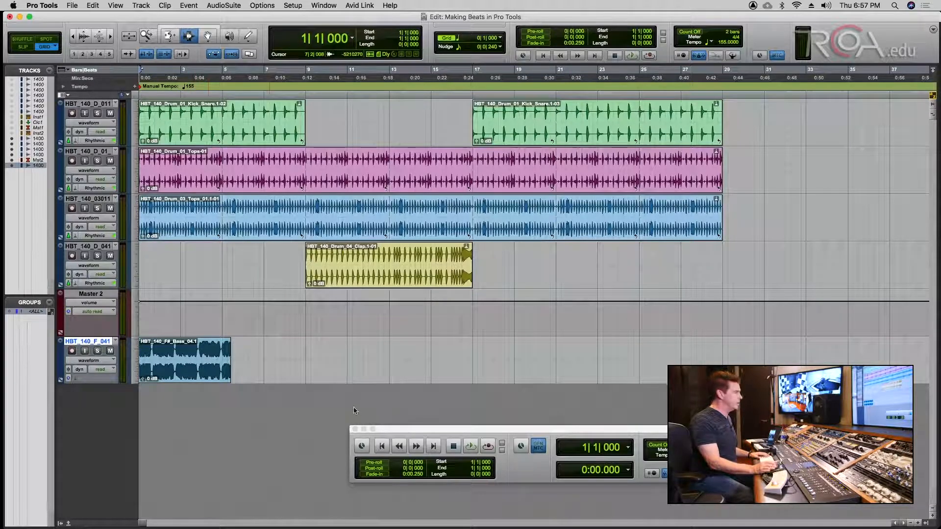
# - Enable the tempo map, add a Bar|Beat marker at bar 5, then return to manual tempo 140
pyautogui.click(703, 473)
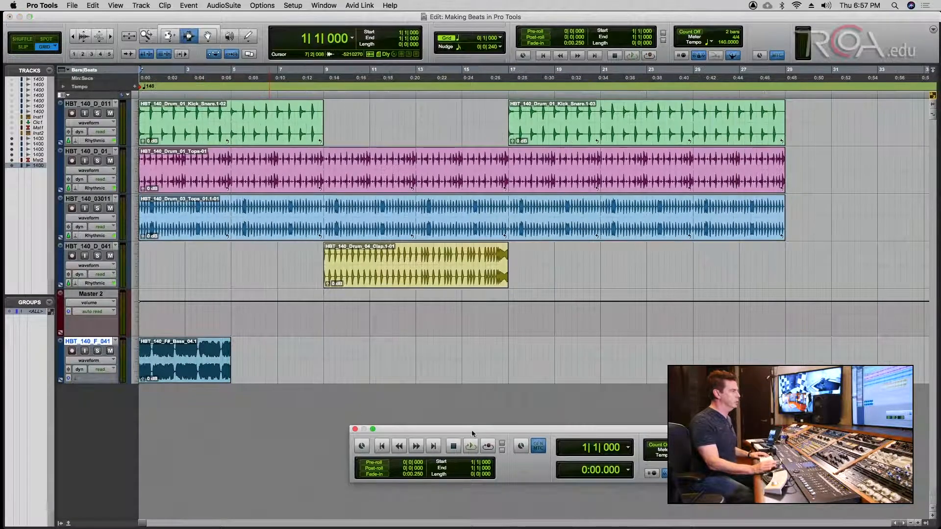
pyautogui.click(208, 70)
pyautogui.click(231, 70)
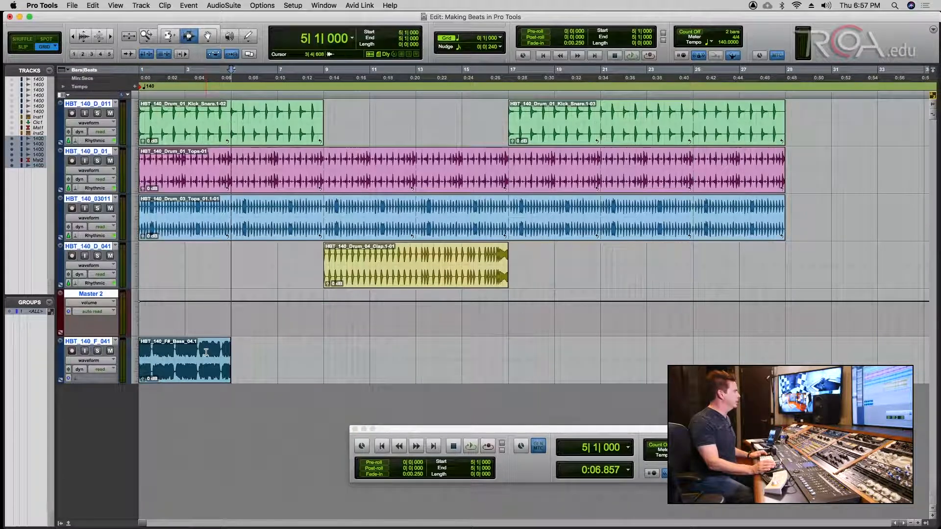
pyautogui.press('super+i')
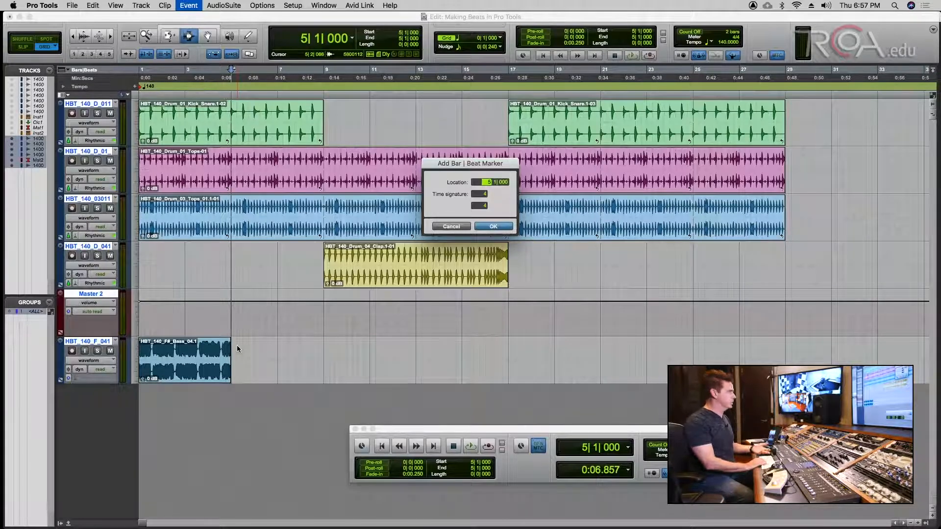
pyautogui.press('Return')
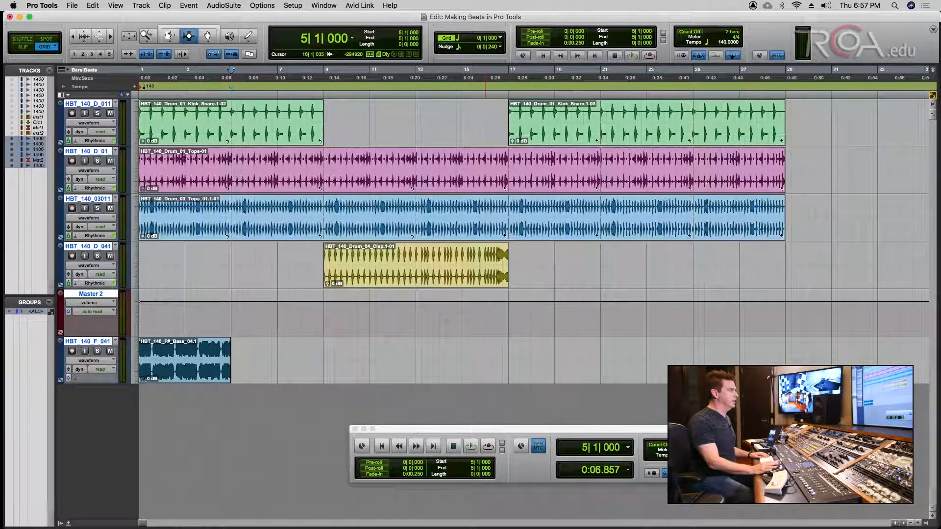
pyautogui.click(703, 473)
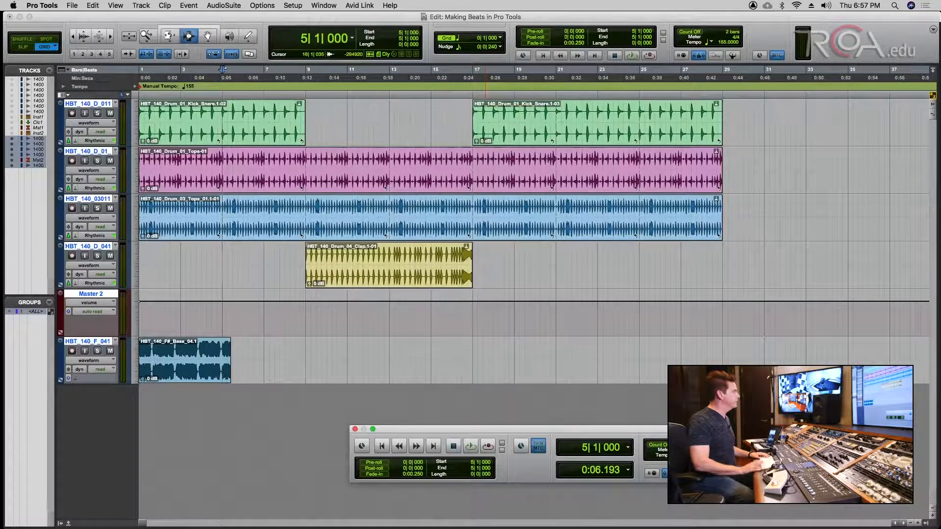
pyautogui.press('Return')
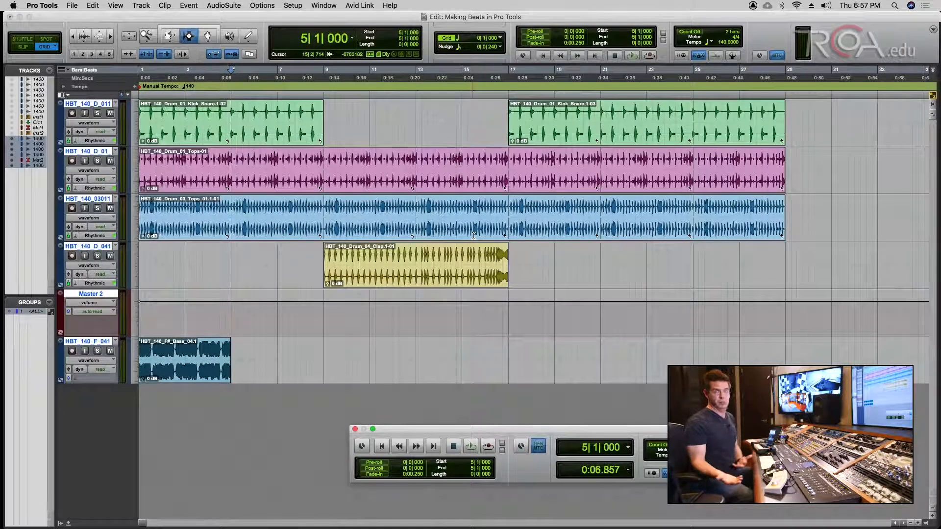
# - Switch the bass track to Ticks timebase and apply Rhythmic Elastic Audio, checking its settings
pyautogui.click(69, 378)
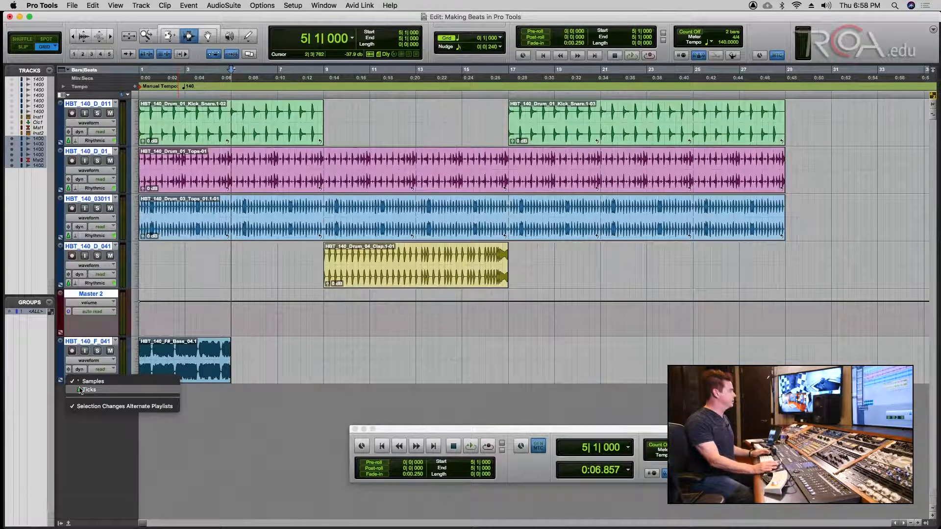
pyautogui.click(81, 390)
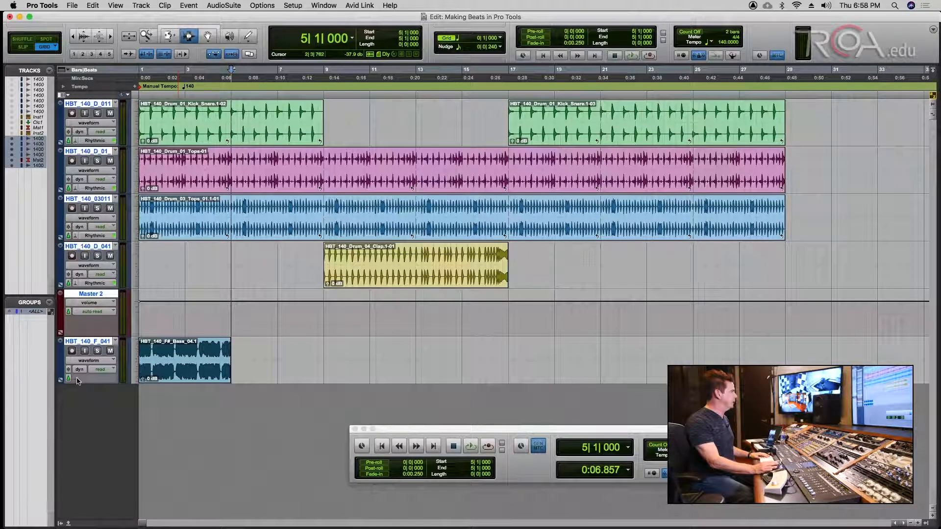
pyautogui.click(77, 381)
pyautogui.click(101, 407)
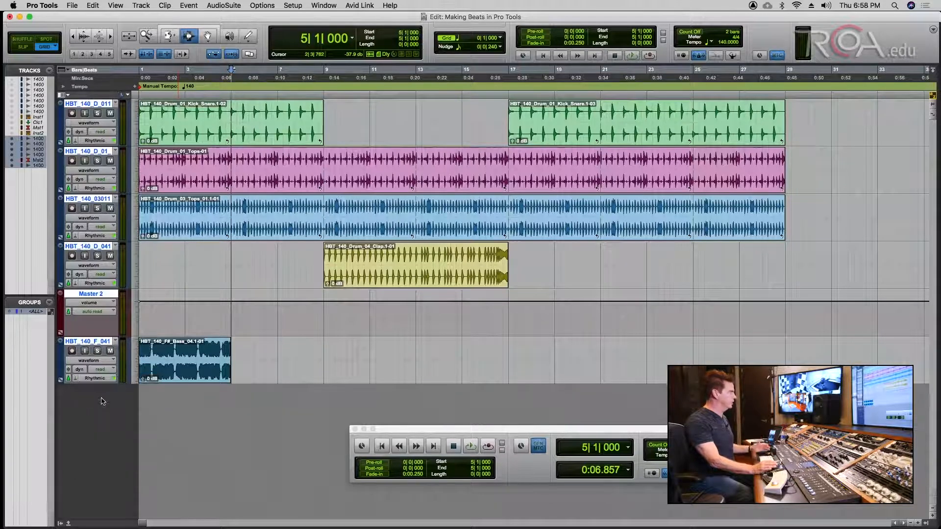
pyautogui.click(82, 380)
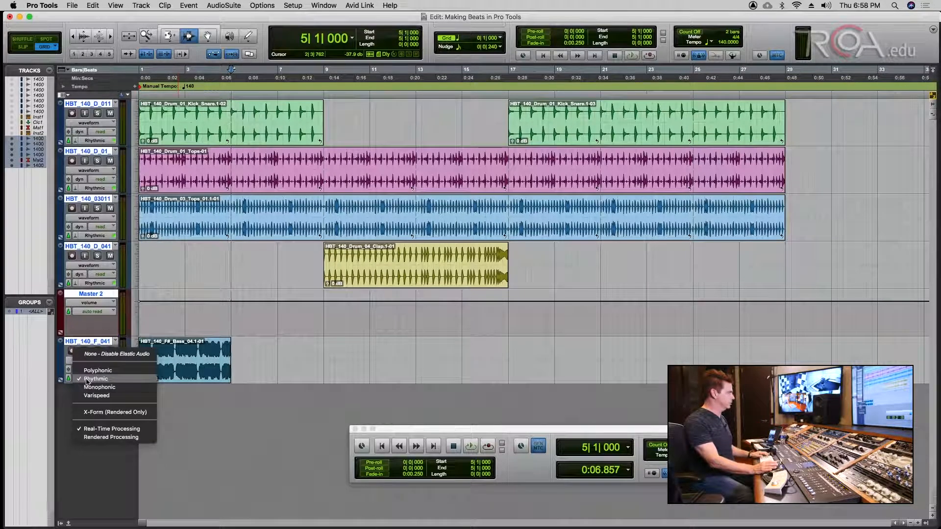
pyautogui.click(87, 380)
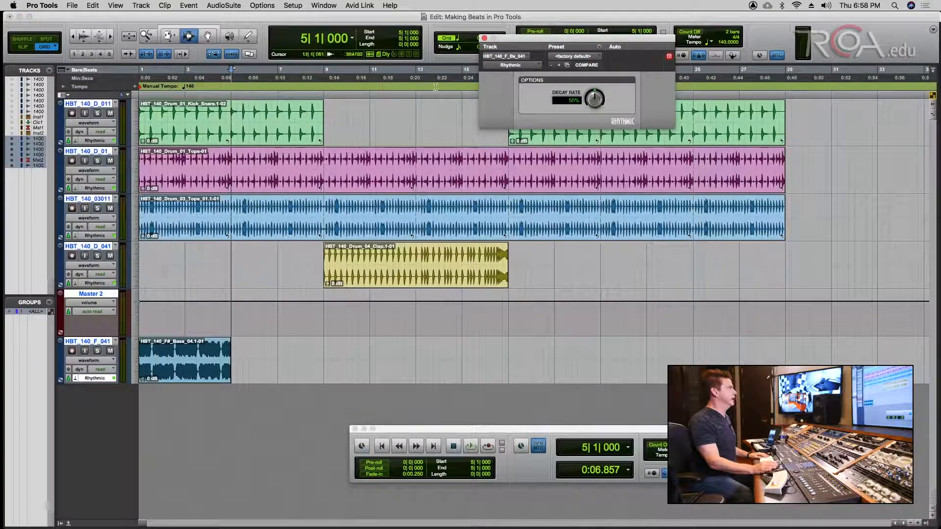
pyautogui.click(484, 38)
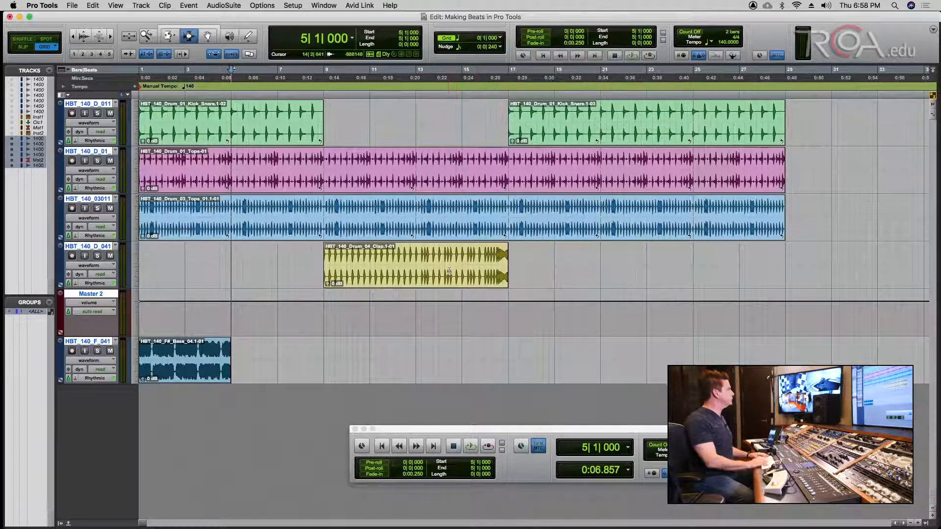
# - Play the session from the start and bring up the Mix window
pyautogui.press('Return')
pyautogui.press('space')
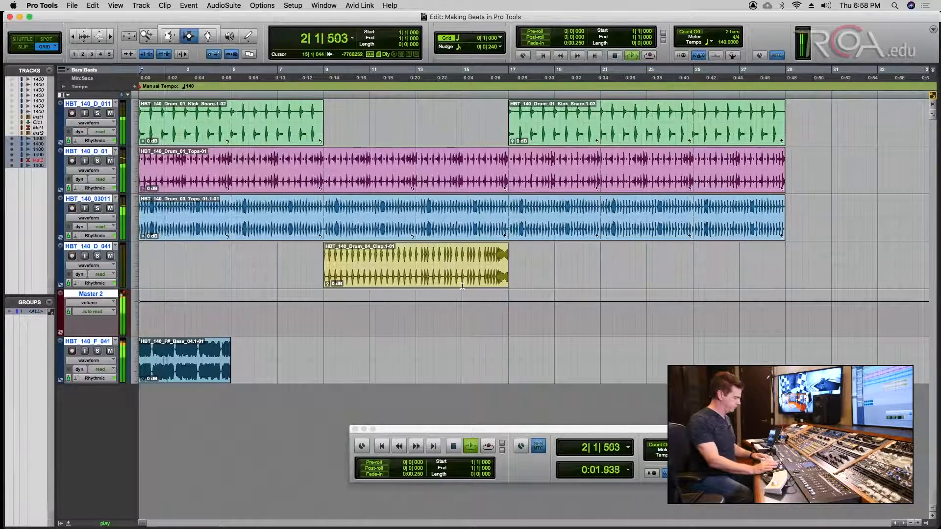
pyautogui.press('super+equal')
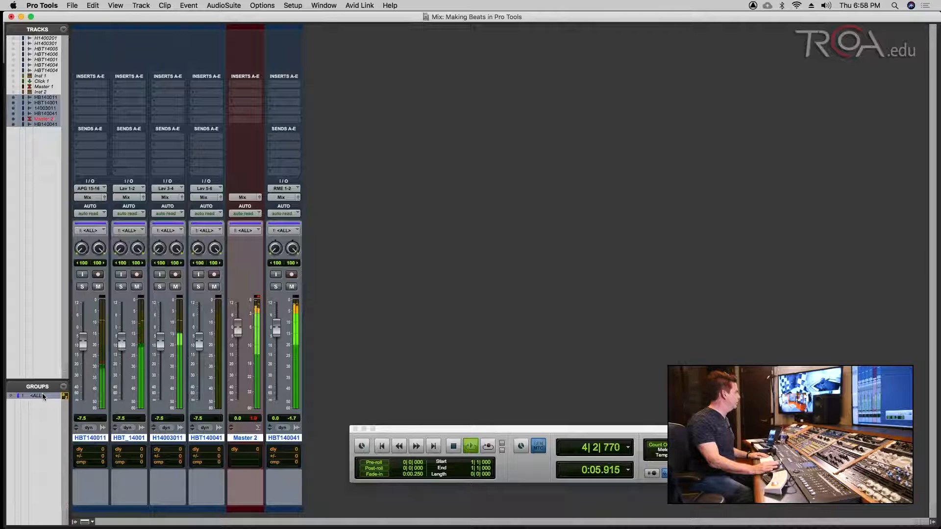
# - Deactivate the <ALL> group, pull the bass fader to about -12 dB, and return to Edit
pyautogui.click(42, 395)
pyautogui.moveTo(277, 328); pyautogui.dragTo(275, 355)
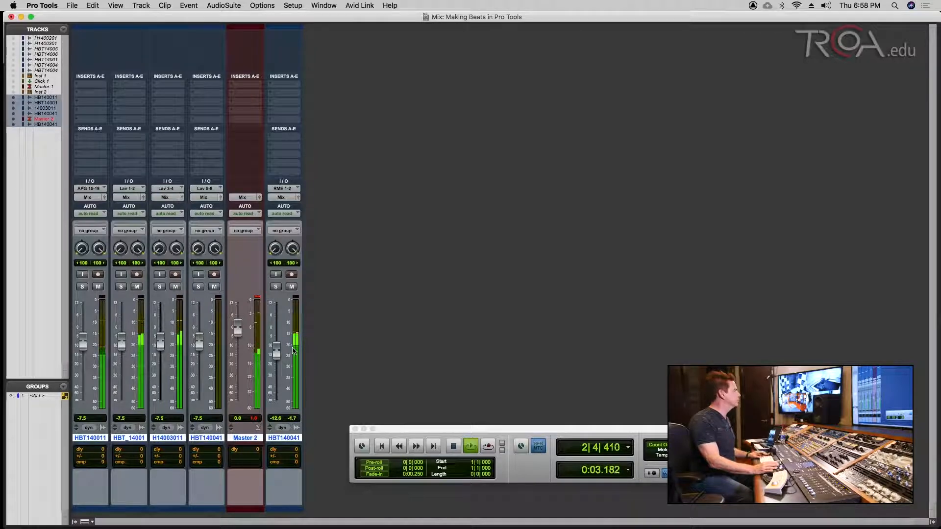
pyautogui.press('super+equal')
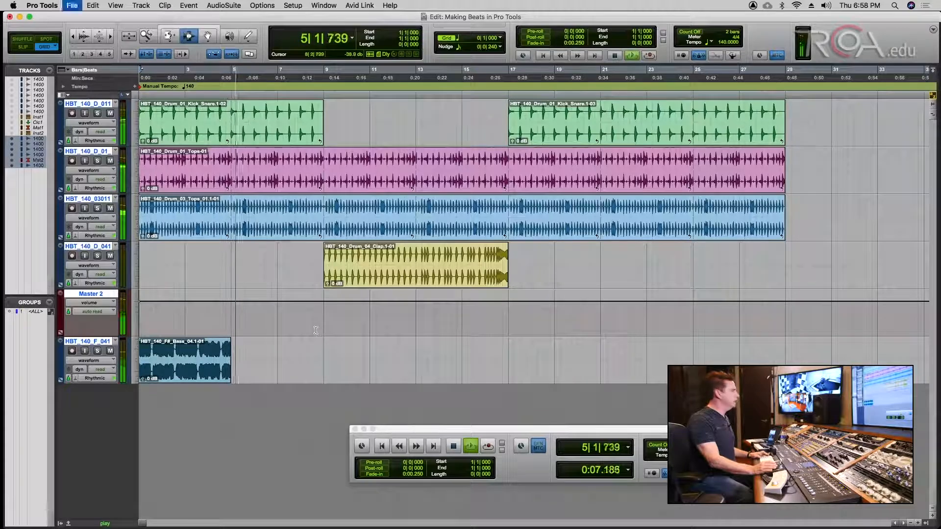
# - Set the session tempo to 155 BPM and audition the loops
pyautogui.press('space')
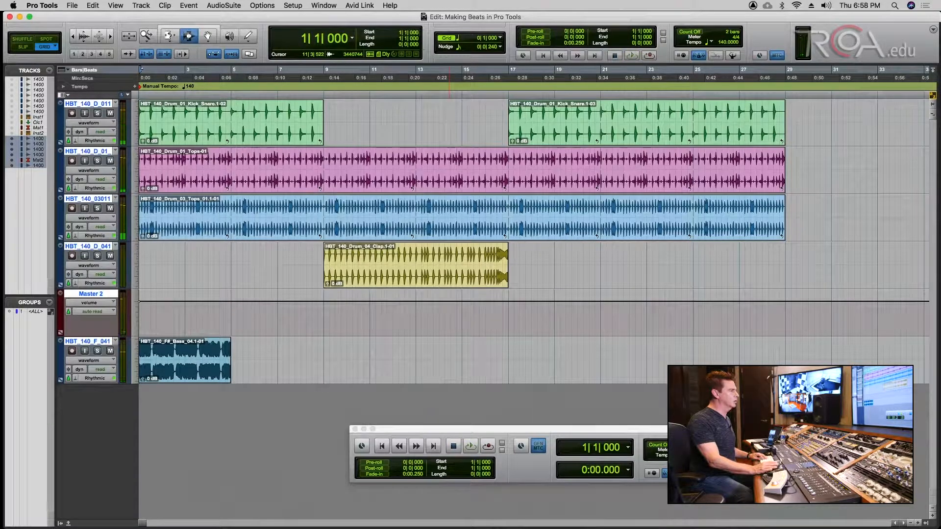
pyautogui.write('155')
pyautogui.press('Return')
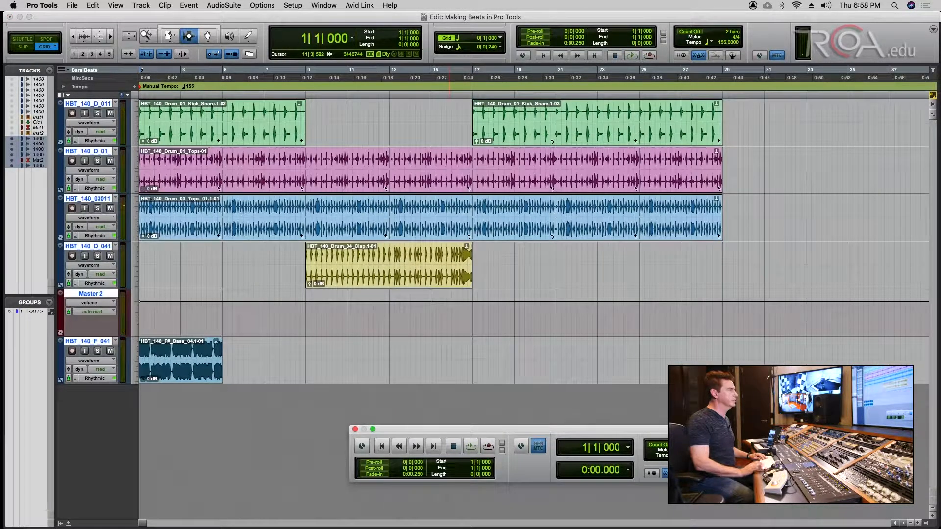
pyautogui.press('space')
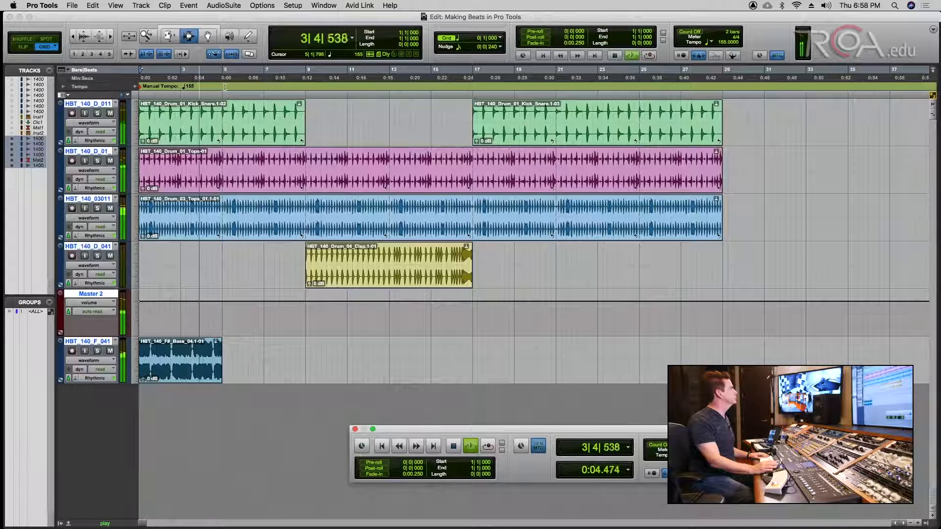
# - Loop-trim the bass clip out to bar 29 and return to the session start
pyautogui.press('space')
pyautogui.click(168, 36)
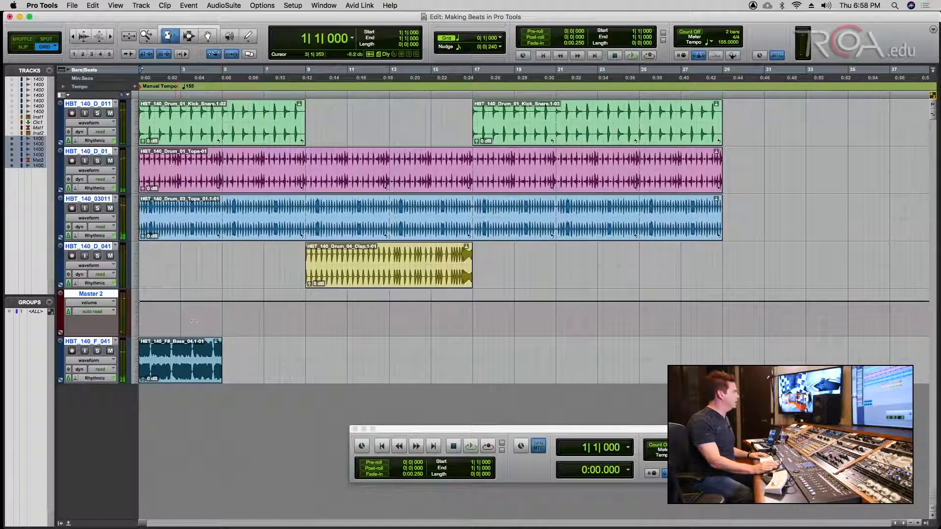
pyautogui.moveTo(216, 348); pyautogui.dragTo(717, 355)
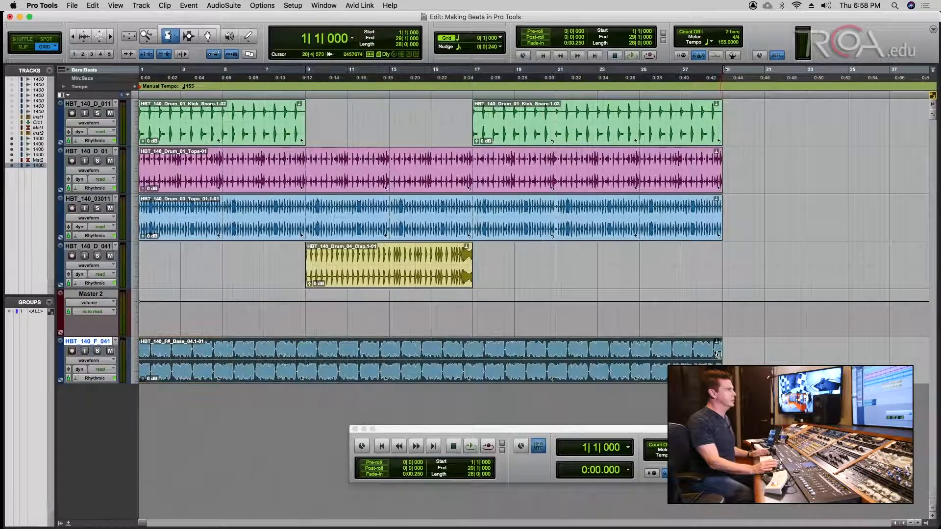
pyautogui.press('Return')
# - Play from the top and lower the bass fader slightly in the Mix window
pyautogui.press('space')
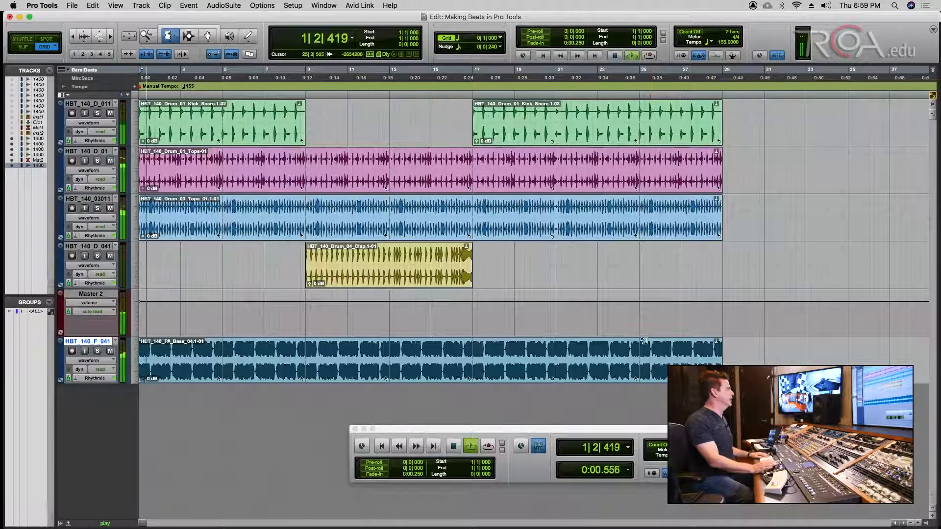
pyautogui.press('super+equal')
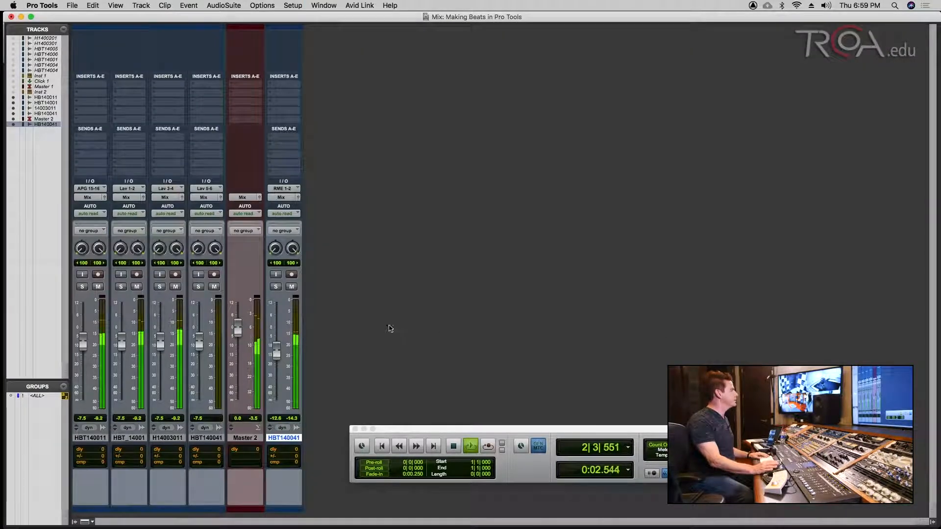
pyautogui.moveTo(277, 352); pyautogui.dragTo(277, 355)
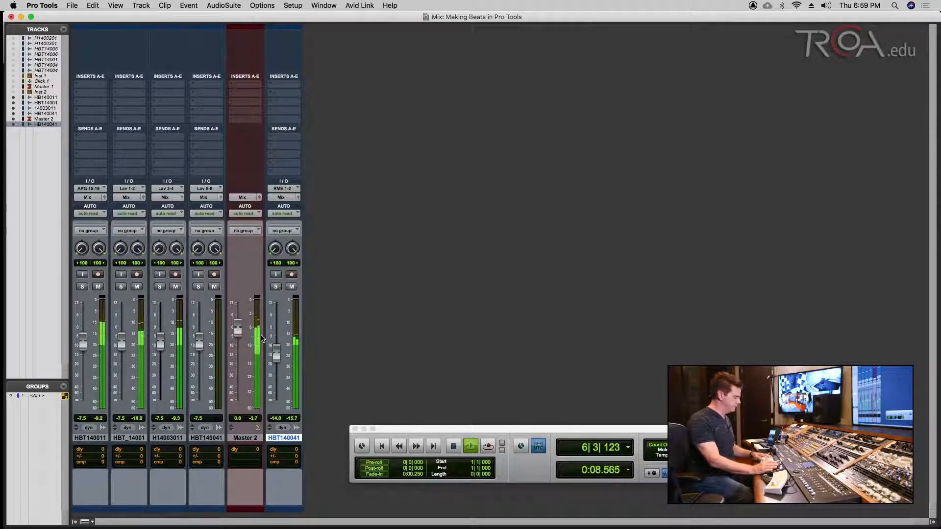
pyautogui.press('super+equal')
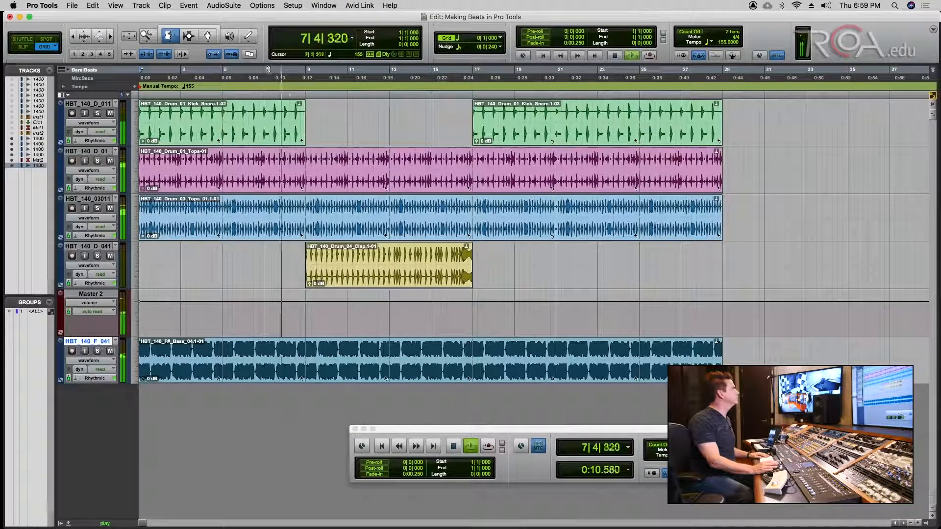
# - Raise the Drum_04 Clap fader from -7.5 to about -3.8 dB, then return to Edit
pyautogui.press('super+equal')
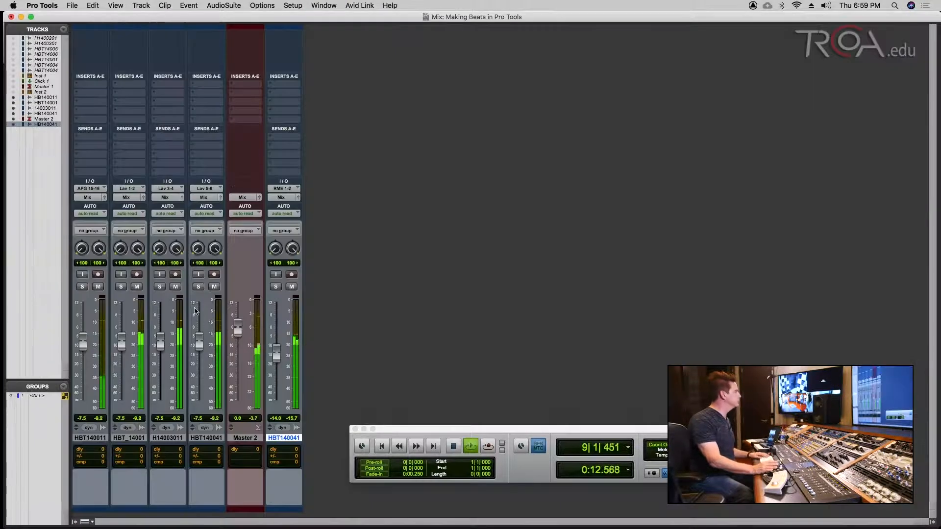
pyautogui.moveTo(199, 340); pyautogui.dragTo(201, 333)
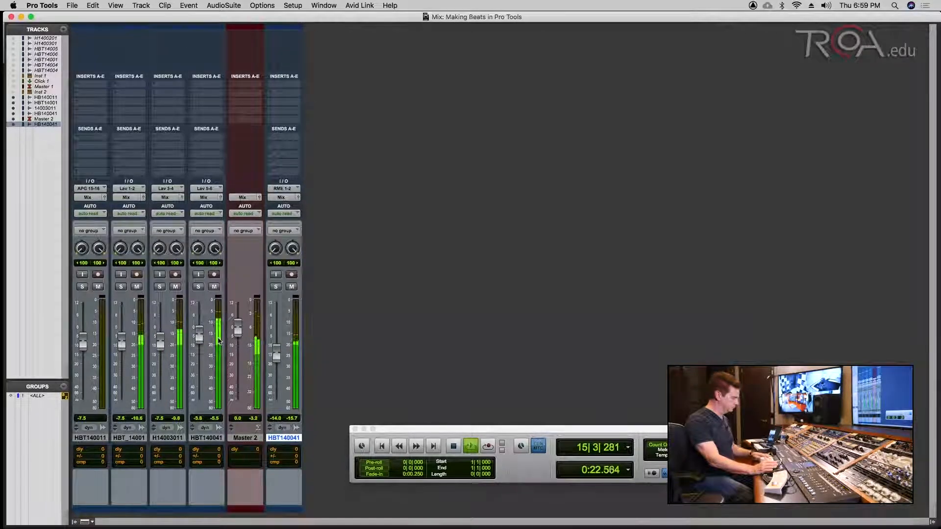
pyautogui.press('super+equal')
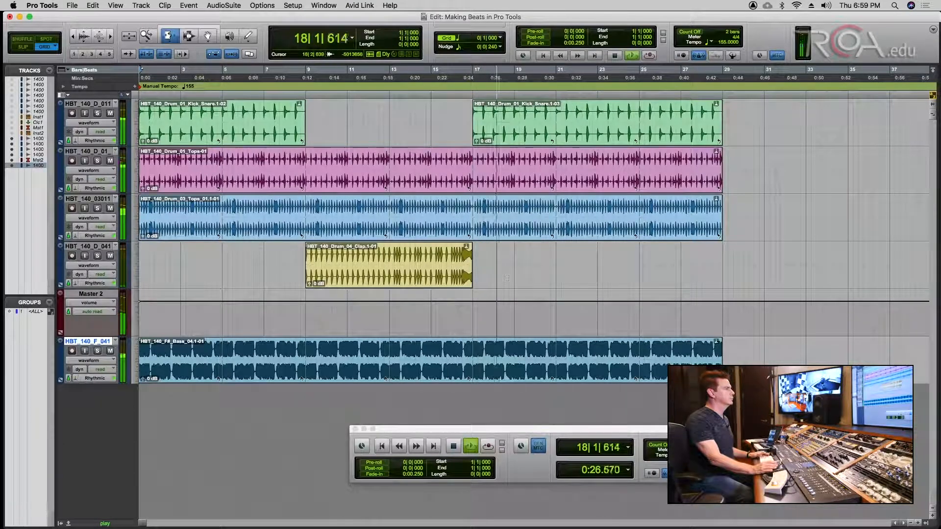
# - Stop playback and return the playhead to the session start
pyautogui.press('space')
pyautogui.press('Return')
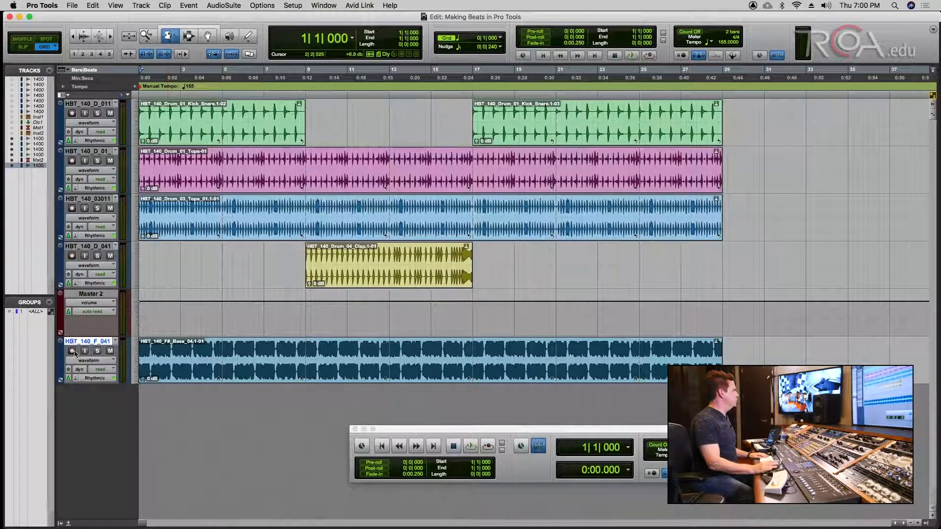
# - Place the bass track above Master 2 beside the drums, then zoom in on the first bars
pyautogui.moveTo(86, 342); pyautogui.dragTo(157, 329)
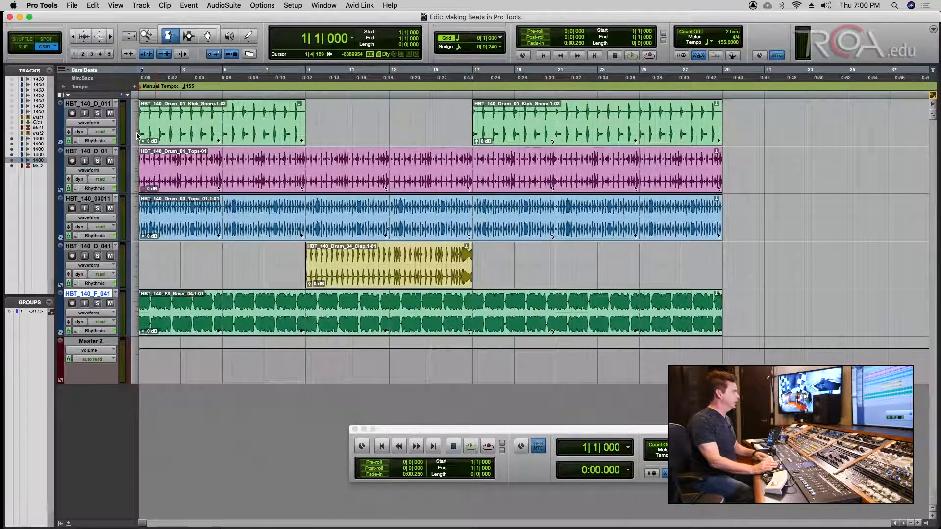
pyautogui.press('t')
pyautogui.press('t')
pyautogui.press('t')
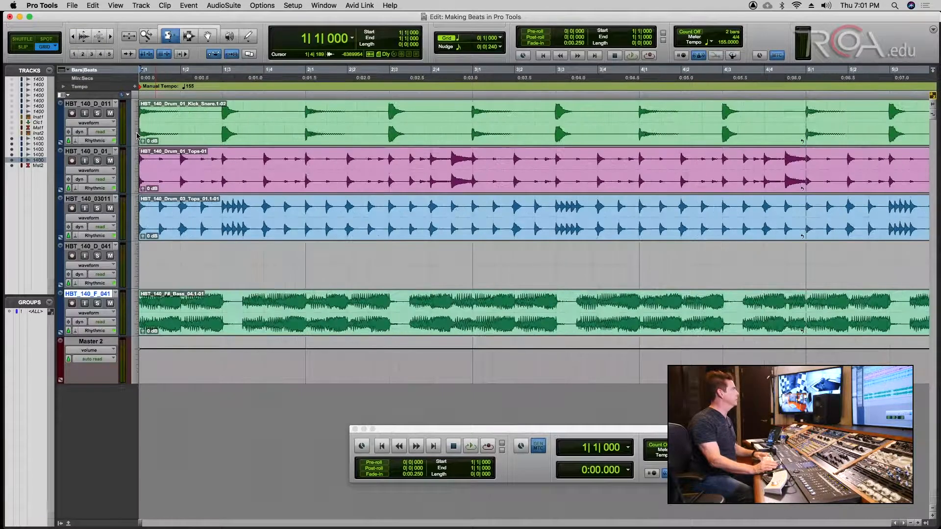
# - Show the tracks in Analysis view to reveal kick transients, zooming between two and ten bars
pyautogui.click(12, 375)
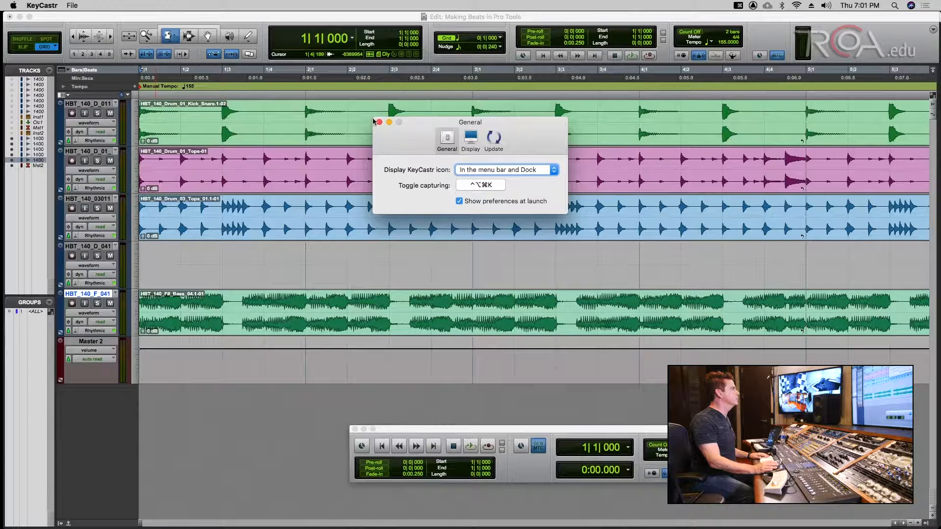
pyautogui.click(379, 123)
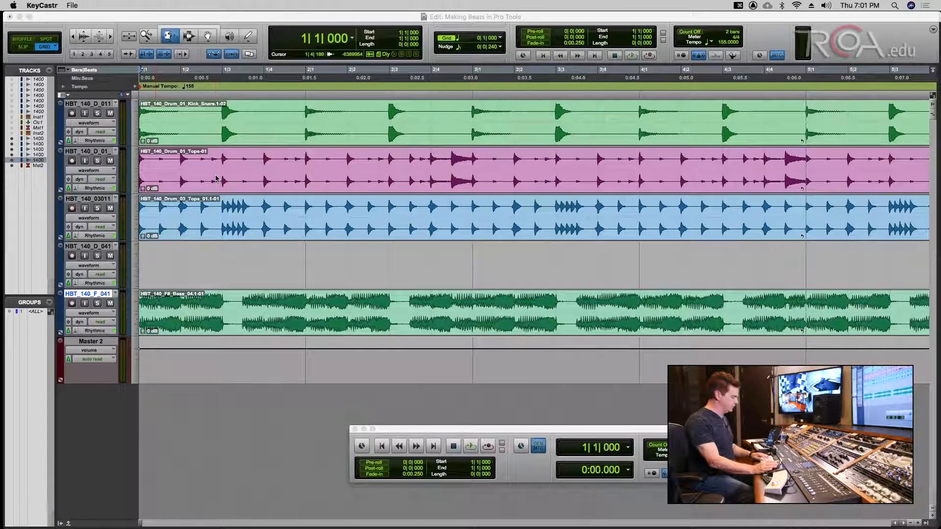
pyautogui.press('super+bracketright')
pyautogui.press('super+bracketright')
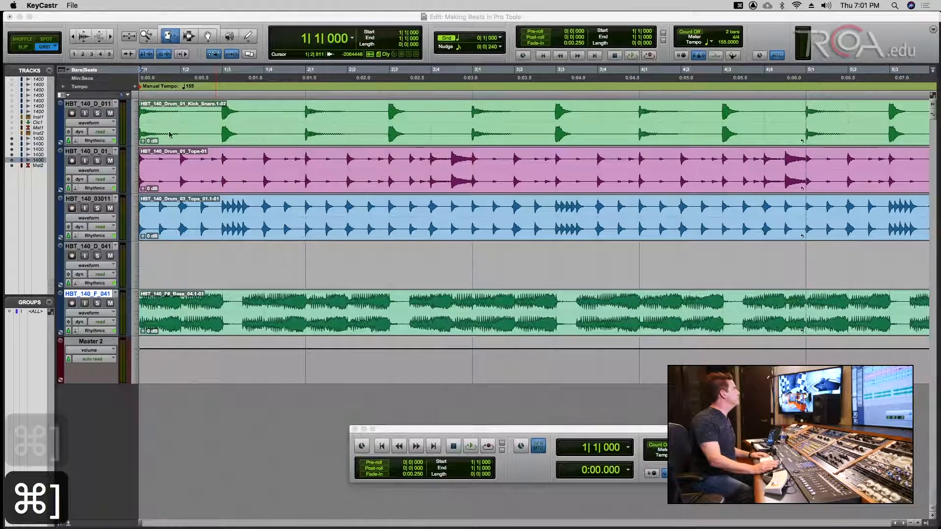
pyautogui.click(100, 123)
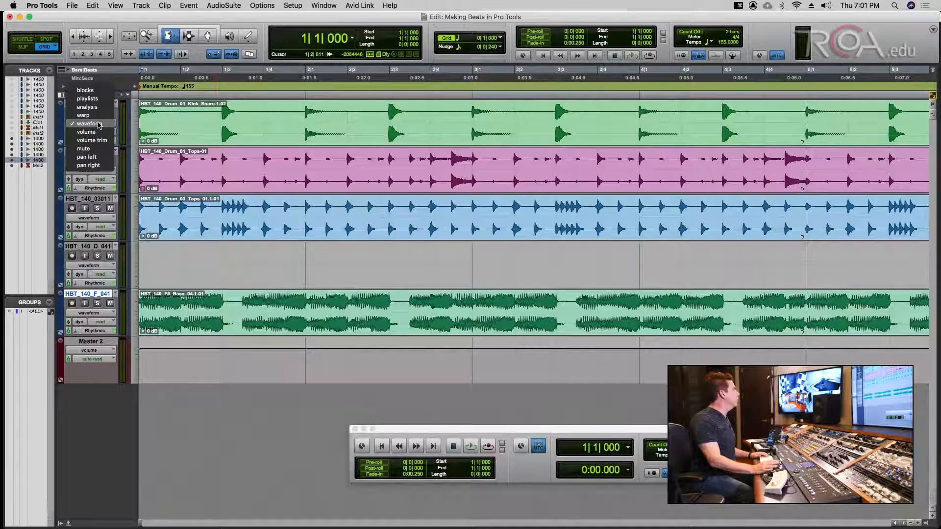
pyautogui.click(91, 107)
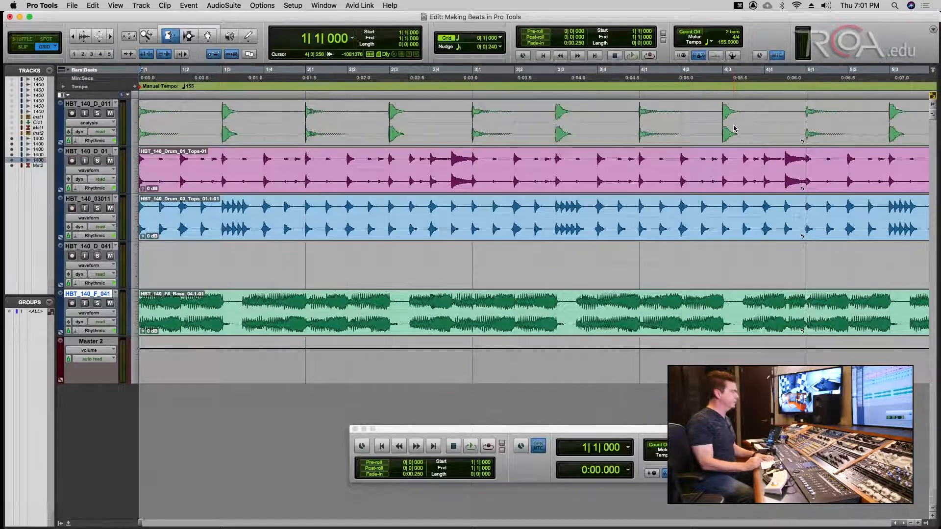
pyautogui.press('super+bracketleft')
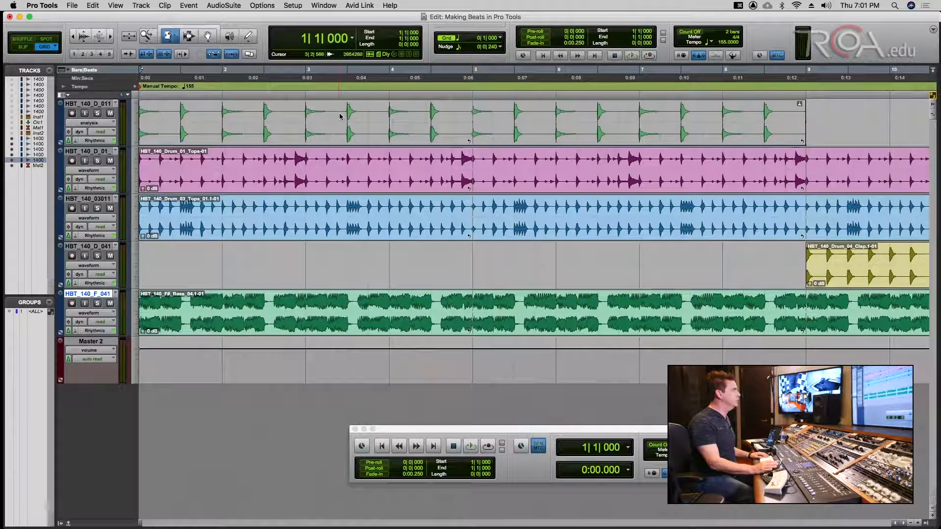
pyautogui.press('super+bracketright')
pyautogui.press('super+bracketright')
pyautogui.press('super+bracketright')
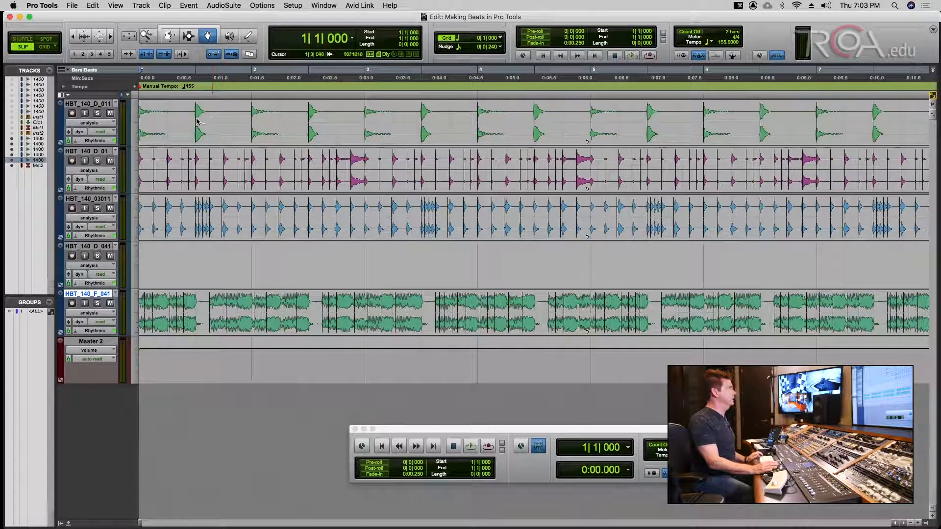
# - Save the session and switch all tracks to Warp view
pyautogui.press('super+s')
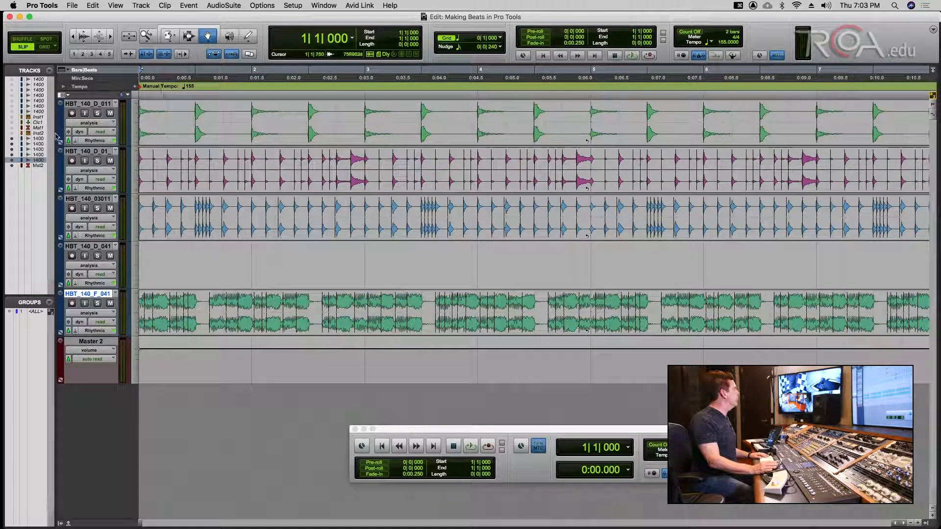
pyautogui.click(100, 125)
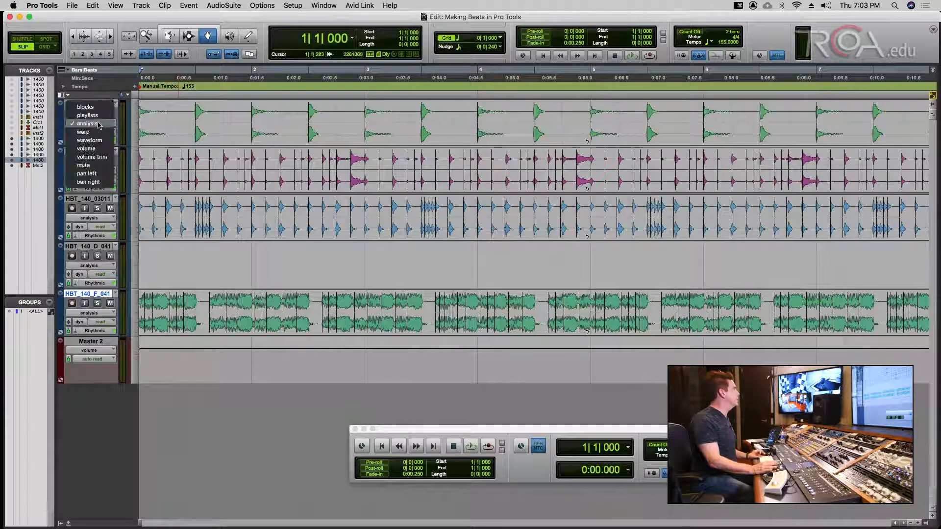
pyautogui.keyDown('alt'); pyautogui.click(98, 131); pyautogui.keyUp('alt')
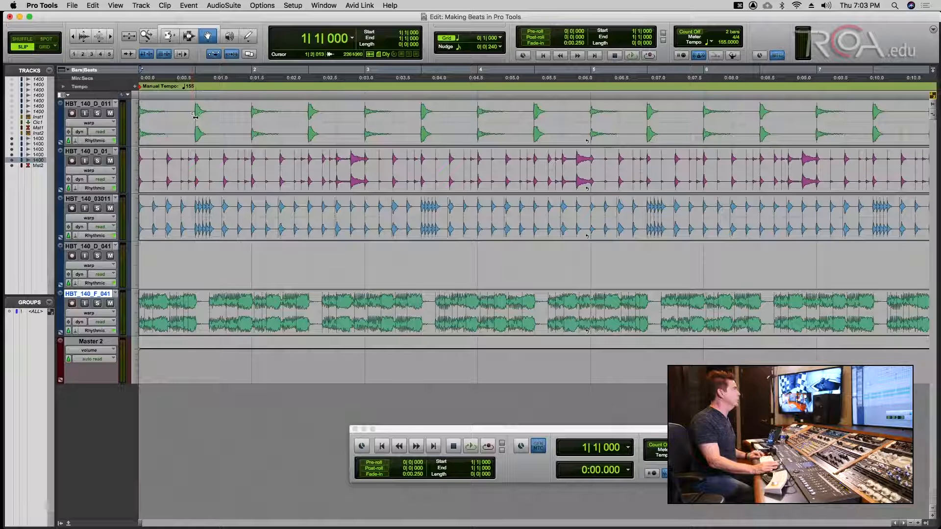
# - Test-warp several kick transients, undo each change, and save the session
pyautogui.moveTo(196, 117)
pyautogui.mouseDown()
pyautogui.moveTo(221, 115)
pyautogui.moveTo(212, 115)
pyautogui.mouseUp()
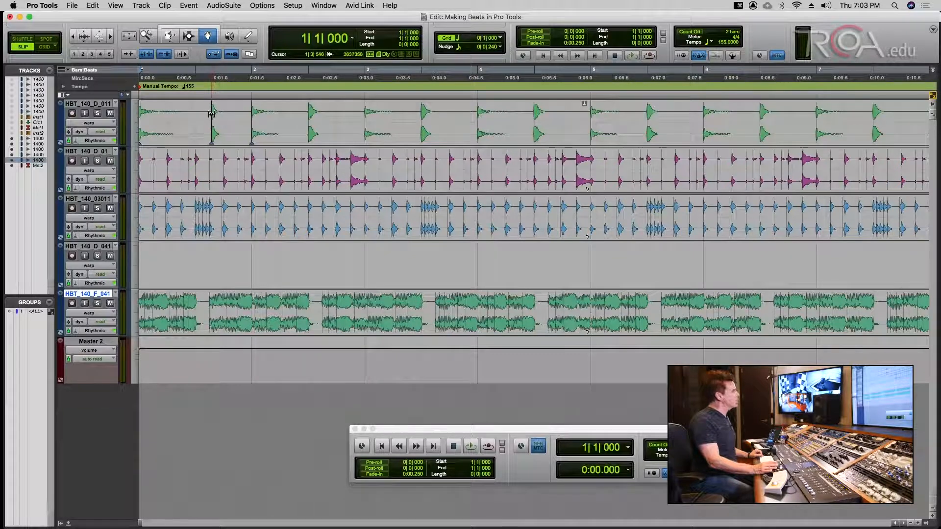
pyautogui.press('super+z')
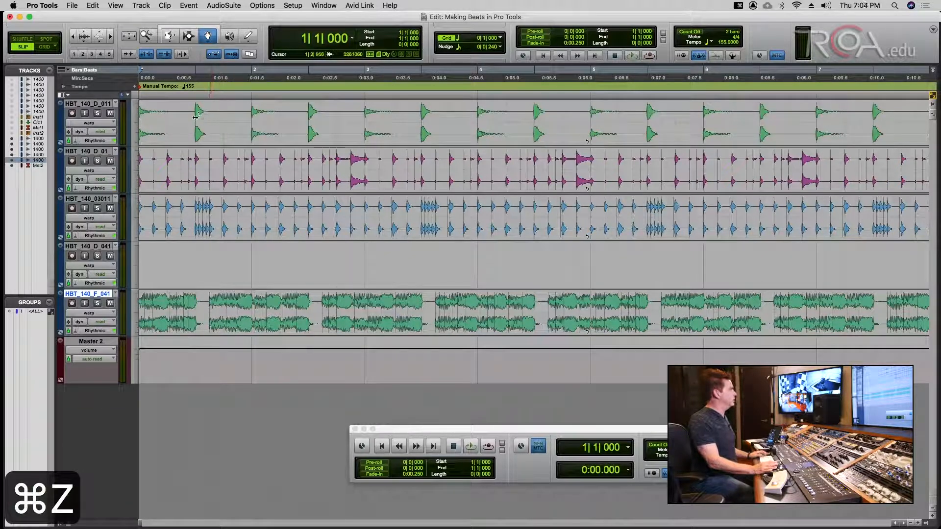
pyautogui.moveTo(205, 116); pyautogui.dragTo(239, 116)
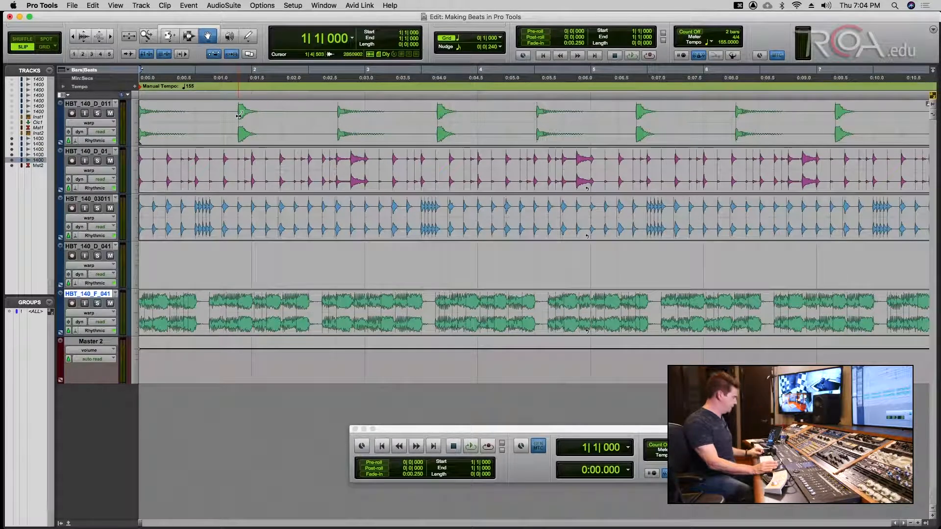
pyautogui.press('super+z')
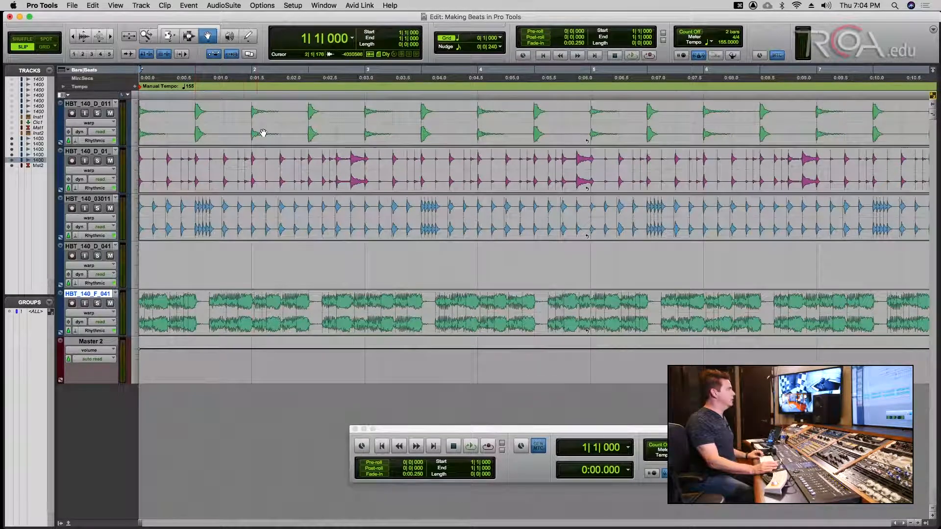
pyautogui.moveTo(195, 121)
pyautogui.mouseDown()
pyautogui.moveTo(222, 114)
pyautogui.moveTo(205, 117)
pyautogui.mouseUp()
pyautogui.press('super+z')
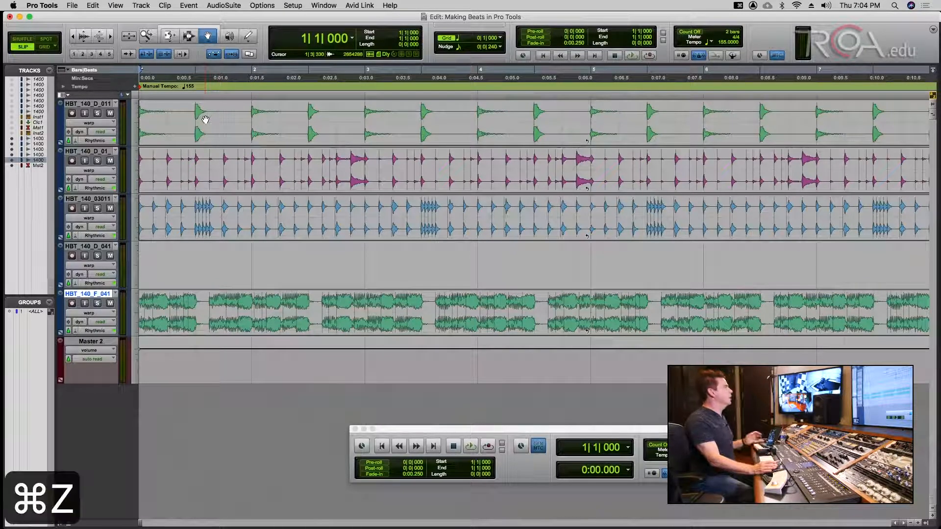
pyautogui.press('super+s')
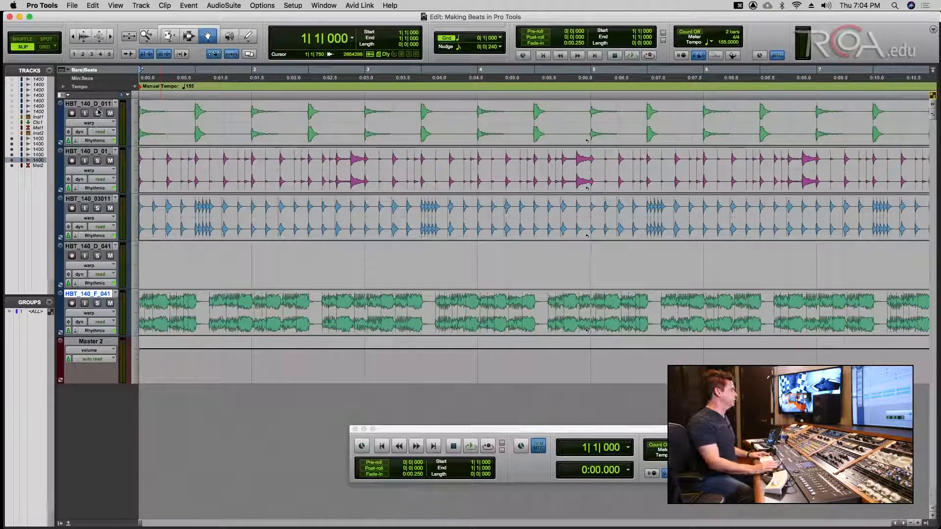
pyautogui.press('super+s')
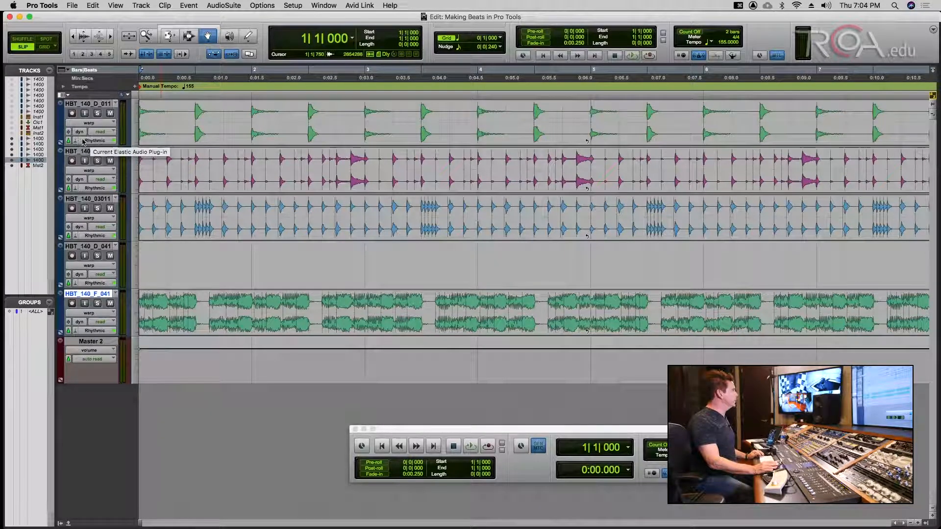
# - Show every track as plain waveforms, zoom to fit the whole session, and save
pyautogui.click(88, 123)
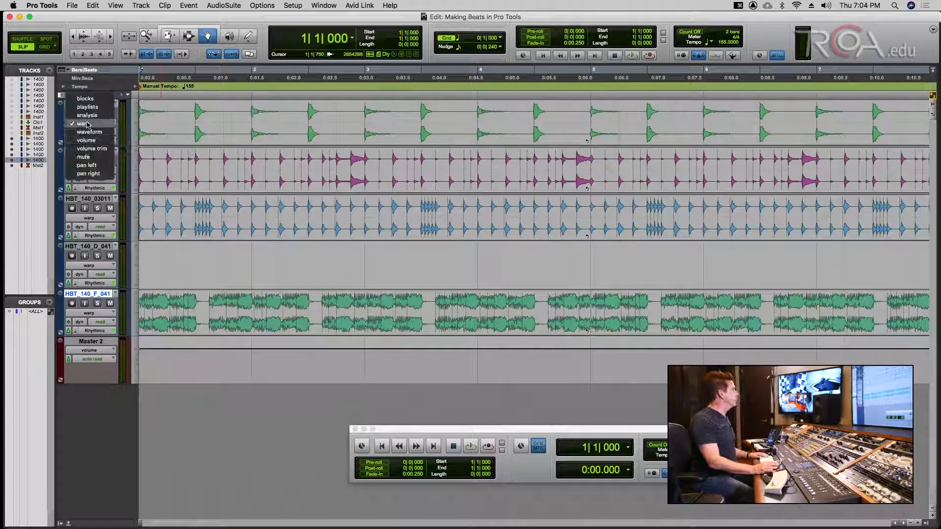
pyautogui.keyDown('alt'); pyautogui.click(89, 132); pyautogui.keyUp('alt')
pyautogui.press('super+s')
pyautogui.hotkey('alt', 'a')
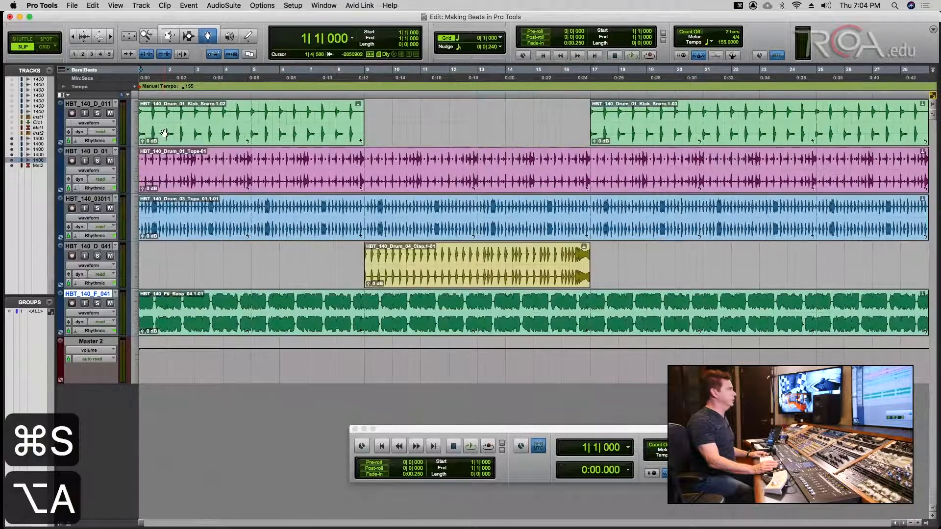
pyautogui.press('super+s')
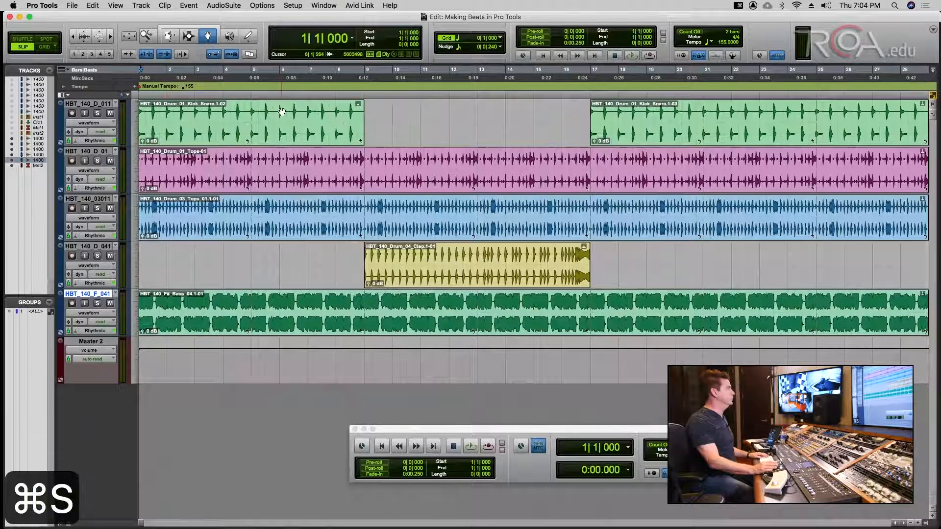
# - Select every clip on all tracks with the Selector tool and save the session
pyautogui.click(188, 36)
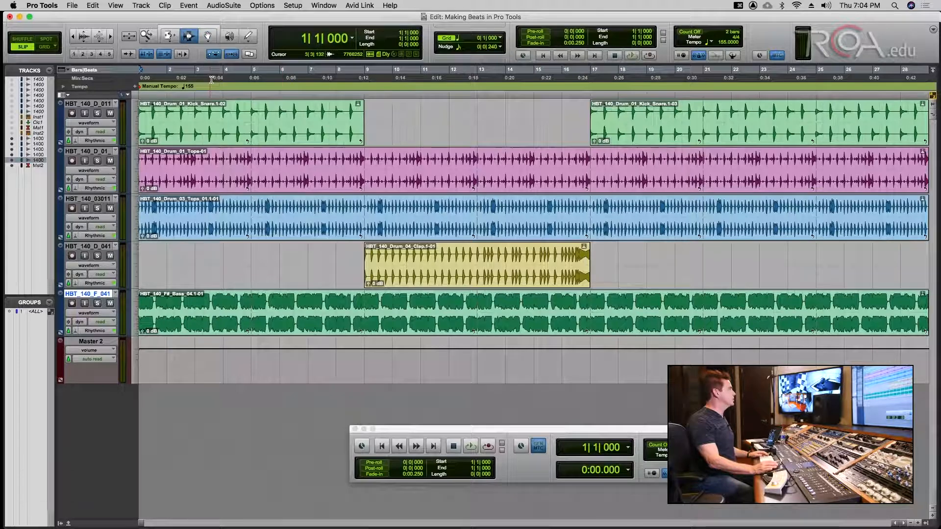
pyautogui.click(233, 139)
pyautogui.press('super+a')
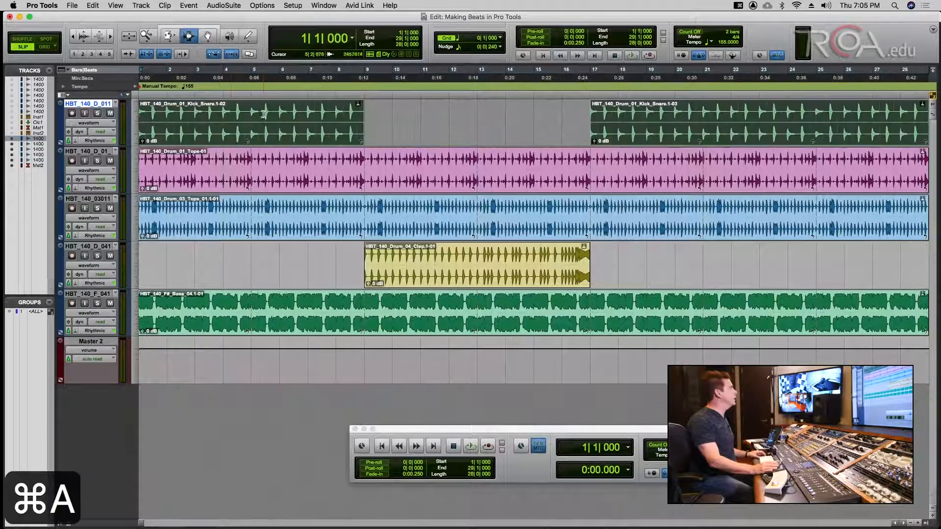
pyautogui.click(265, 96)
pyautogui.press('super+a')
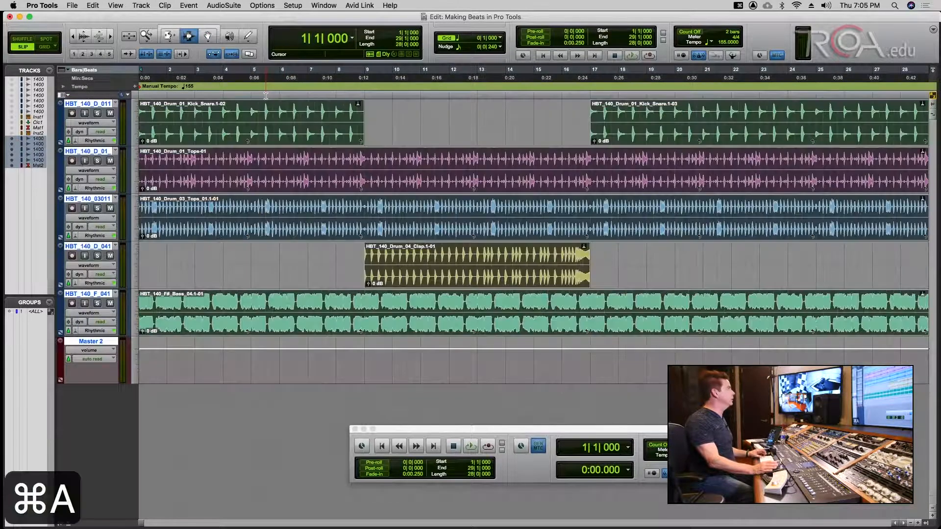
pyautogui.press('super+s')
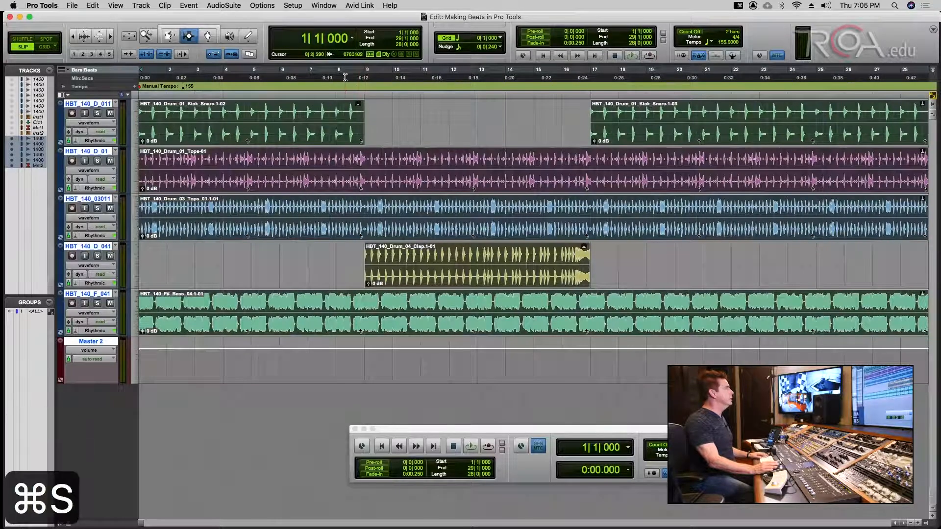
pyautogui.click(311, 97)
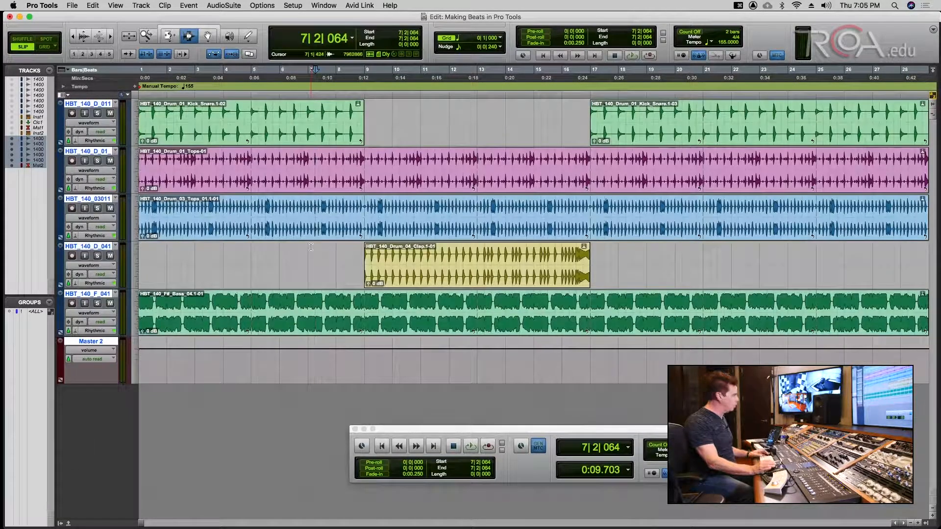
pyautogui.press('super+a')
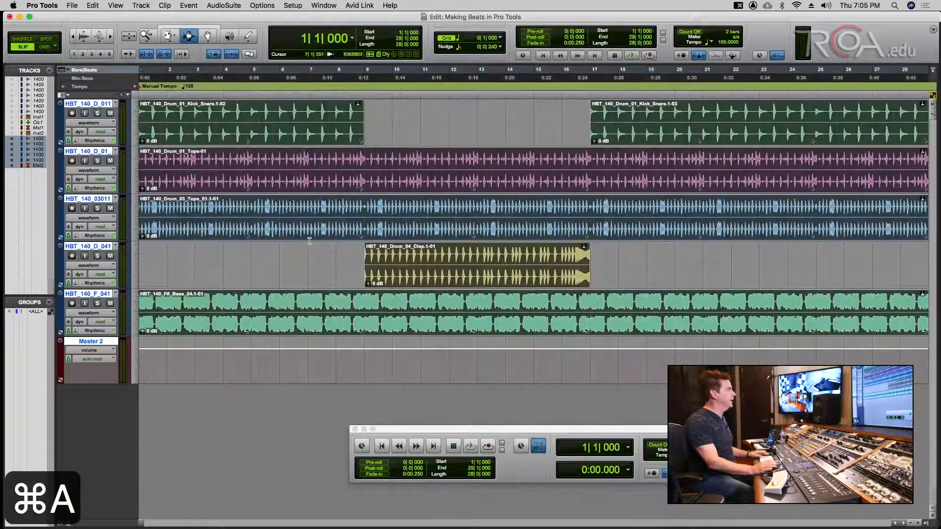
pyautogui.press('super+s')
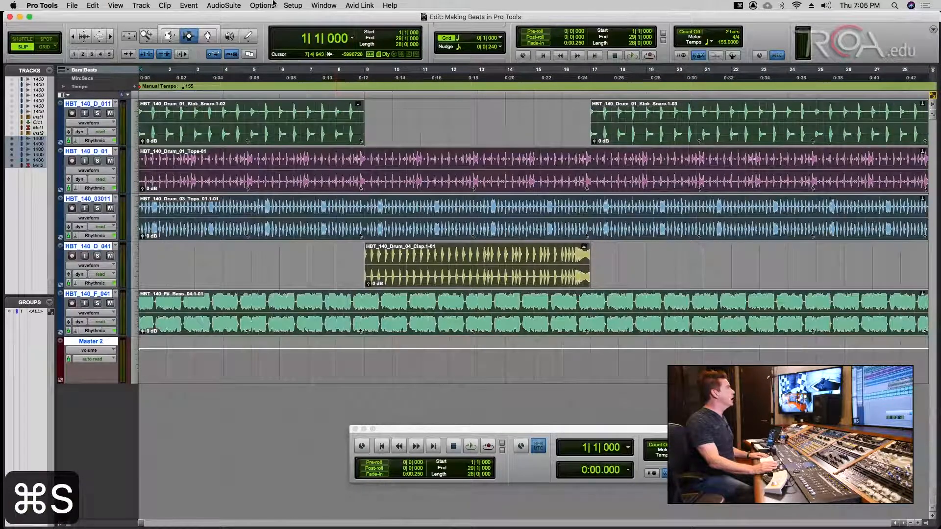
# - Open Event Operations Quantize, enable Swing at 100%, and save the session
pyautogui.click(189, 5)
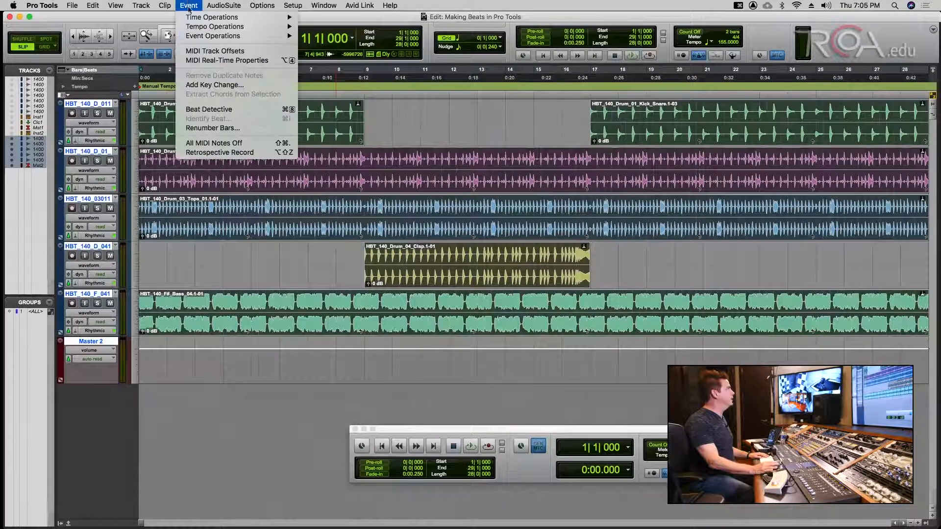
pyautogui.moveTo(202, 37)
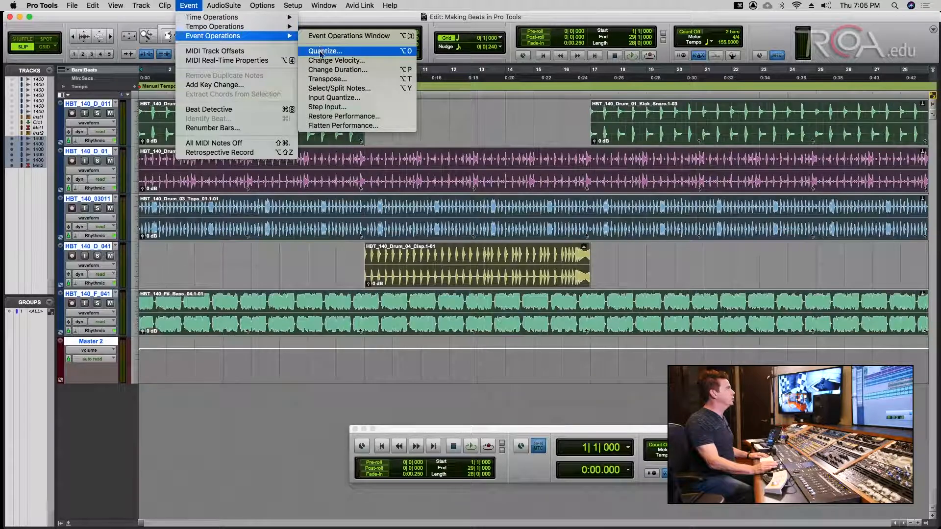
pyautogui.click(186, 3)
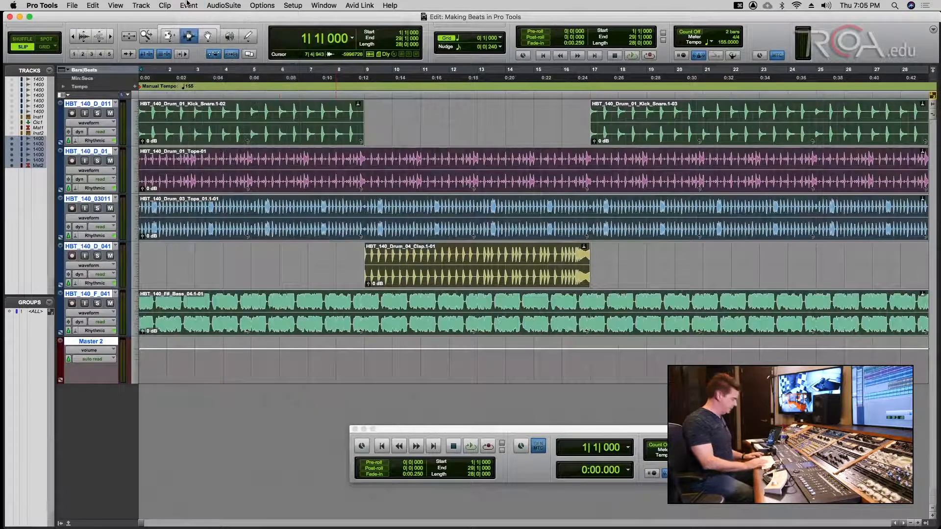
pyautogui.press('super+0')
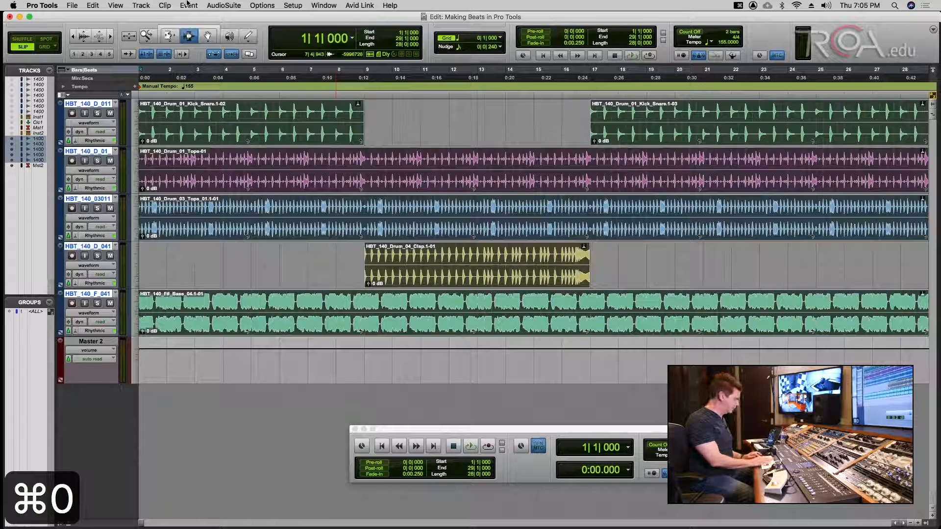
pyautogui.hotkey('alt', '0')
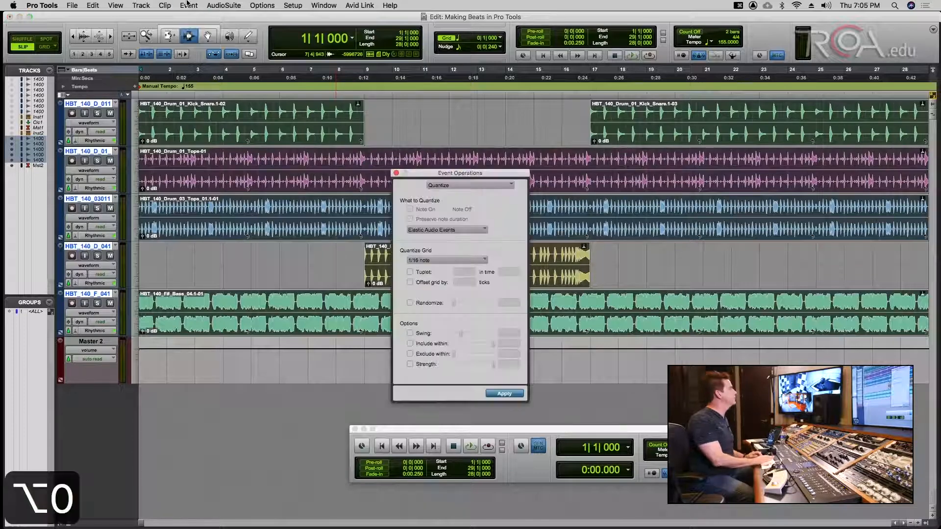
pyautogui.moveTo(468, 174); pyautogui.dragTo(518, 158)
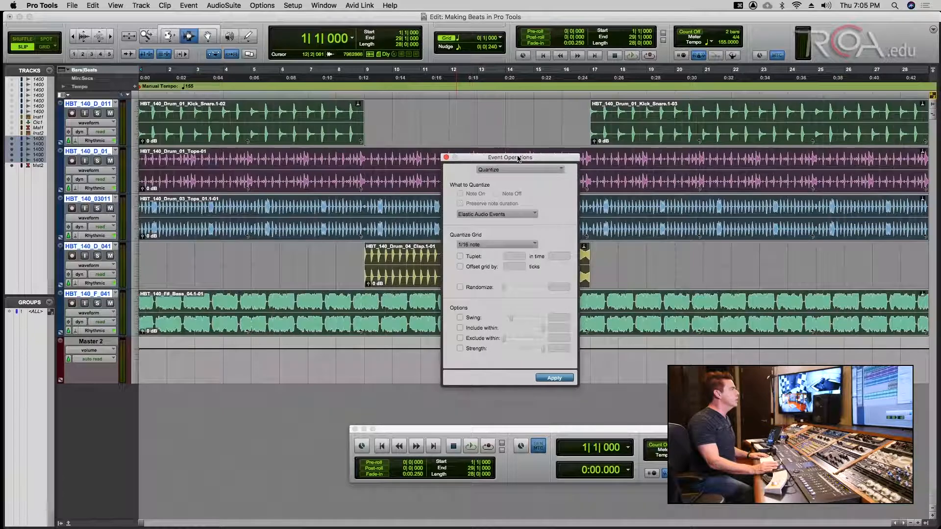
pyautogui.click(460, 318)
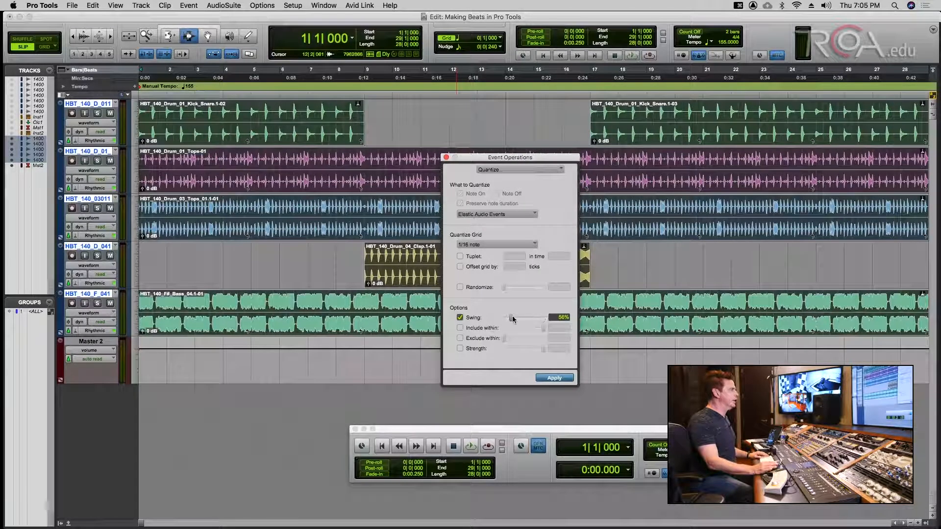
pyautogui.moveTo(510, 319); pyautogui.dragTo(521, 319)
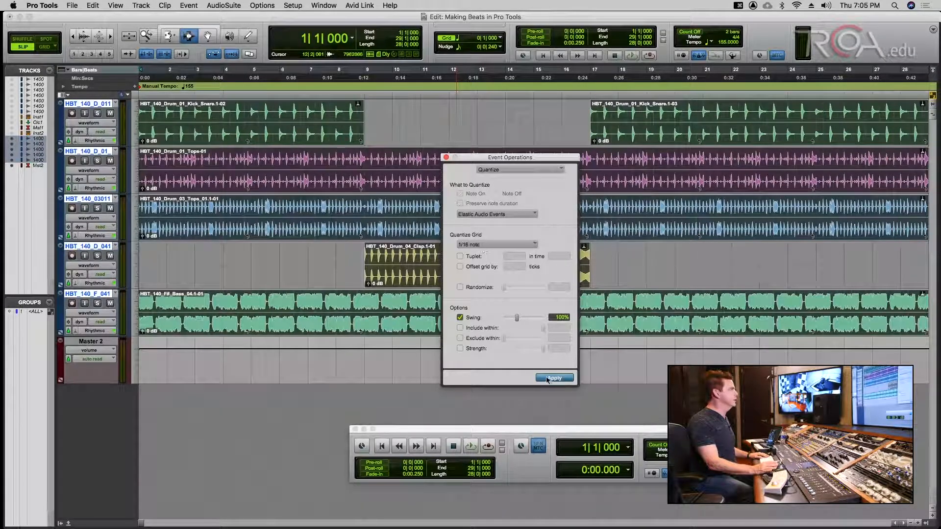
pyautogui.press('super+s')
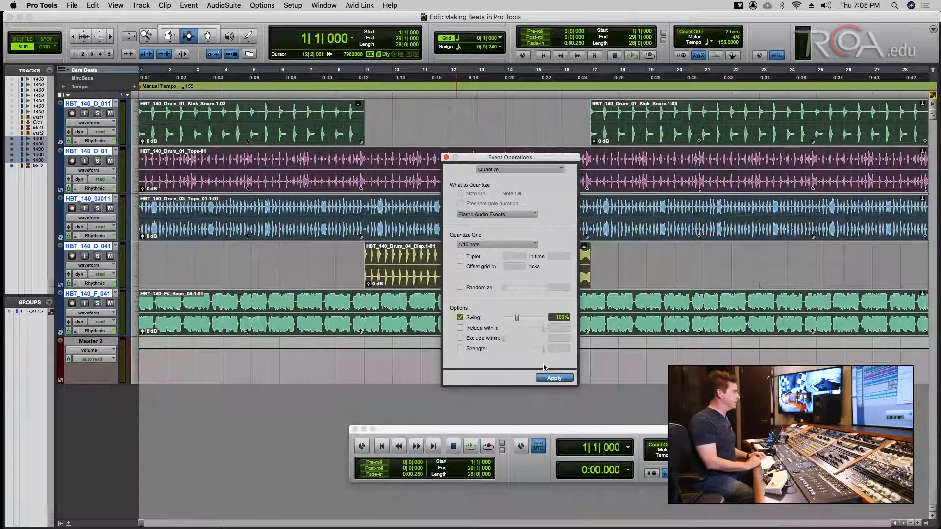
# - Play the session to audition the swing groove, comparing it against undo
pyautogui.press('space')
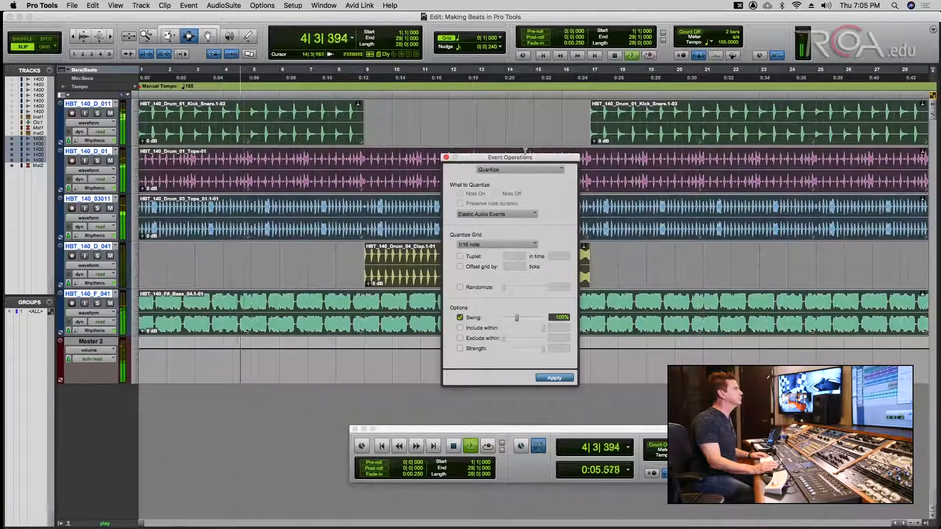
pyautogui.moveTo(524, 151); pyautogui.dragTo(599, 157)
pyautogui.press('space')
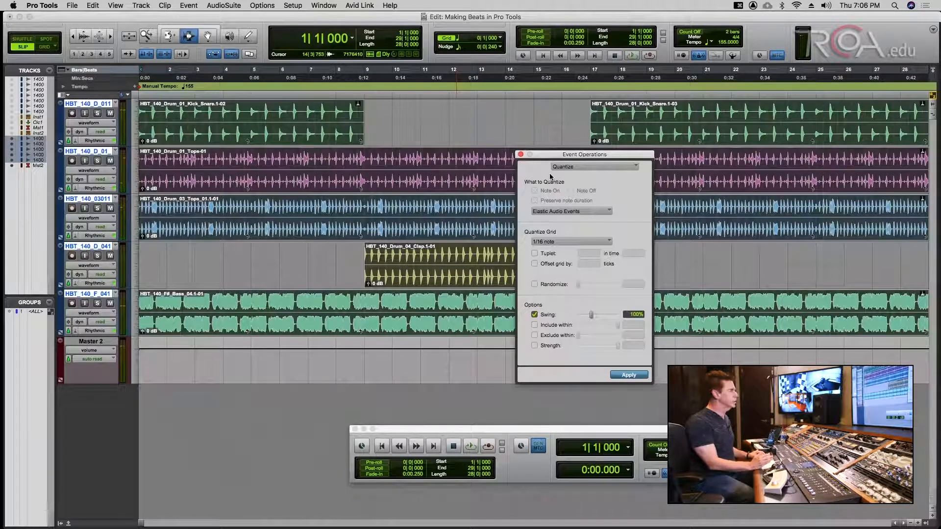
pyautogui.press('super+z')
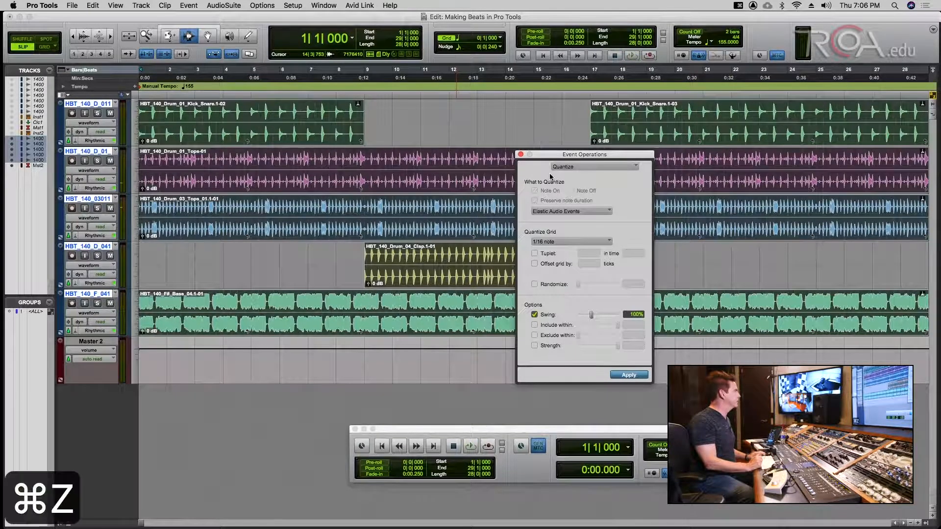
pyautogui.press('space')
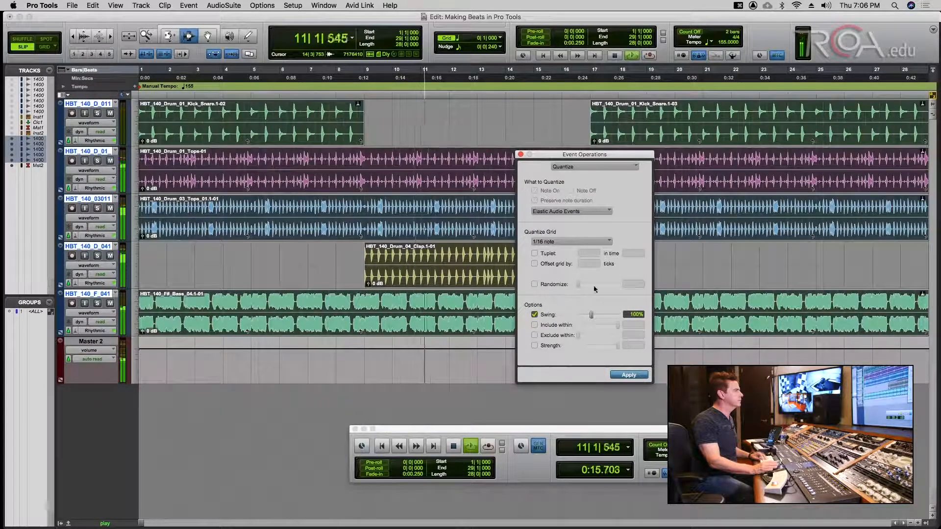
pyautogui.press('space')
pyautogui.press('super+z')
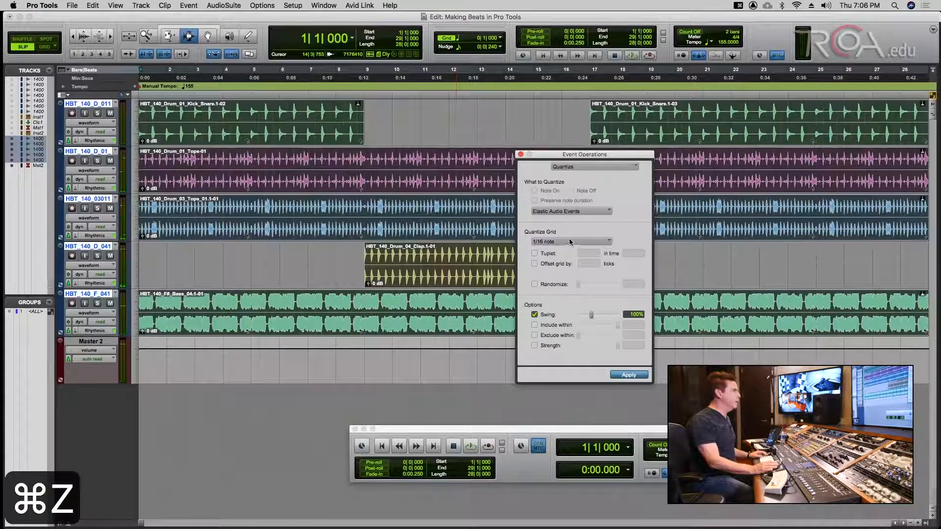
# - Apply the 100% swing quantize on a 1/8-note grid, play it back, and save
pyautogui.click(572, 241)
pyautogui.click(568, 234)
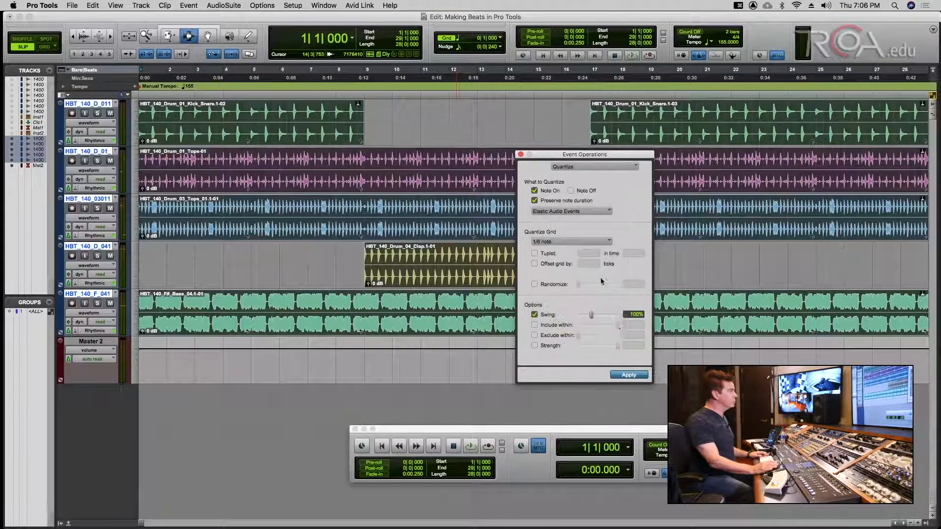
pyautogui.click(628, 375)
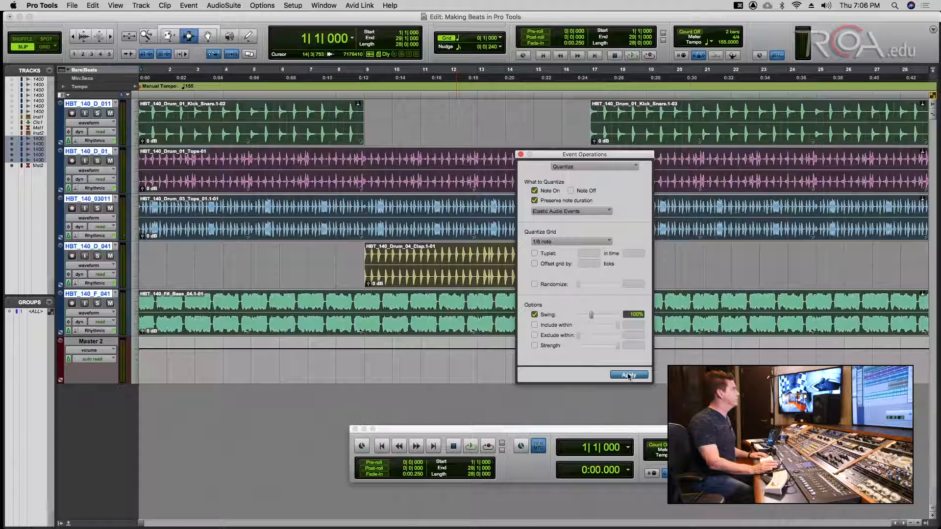
pyautogui.press('space')
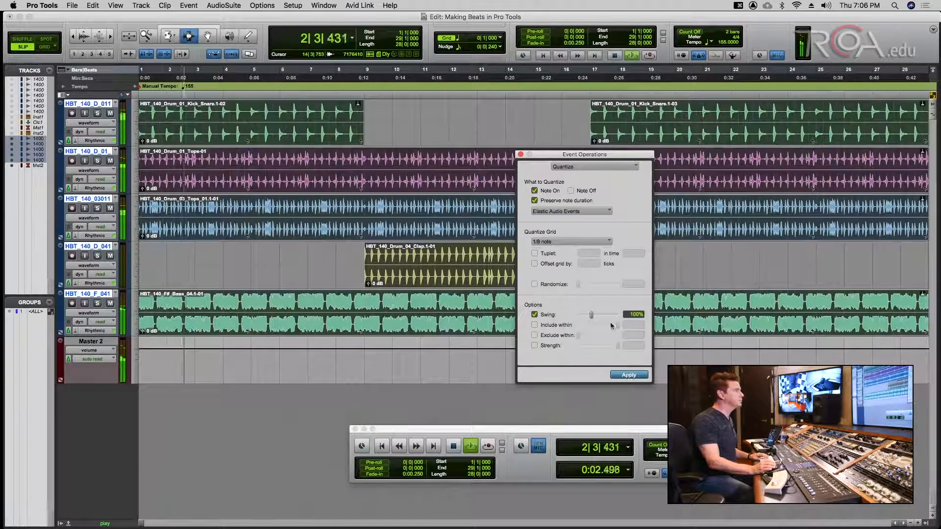
pyautogui.moveTo(569, 150); pyautogui.dragTo(710, 199)
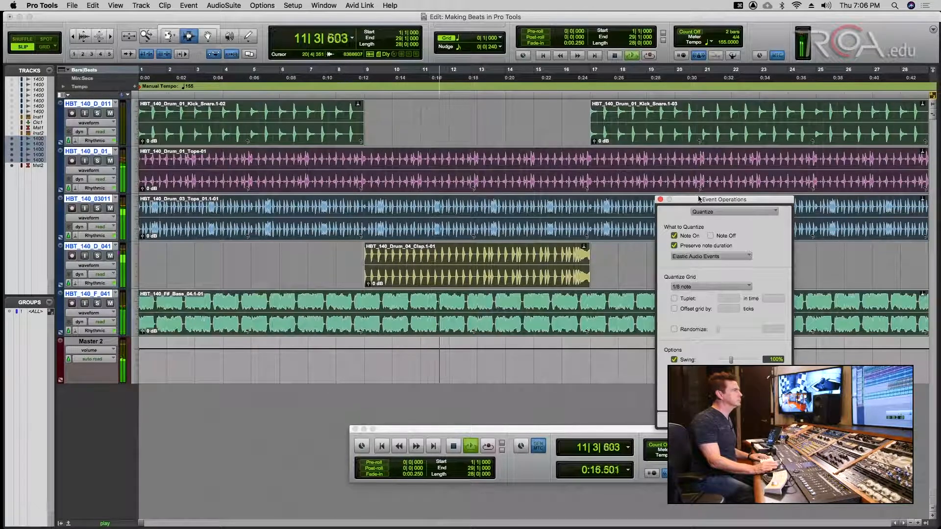
pyautogui.moveTo(700, 199); pyautogui.dragTo(775, 137)
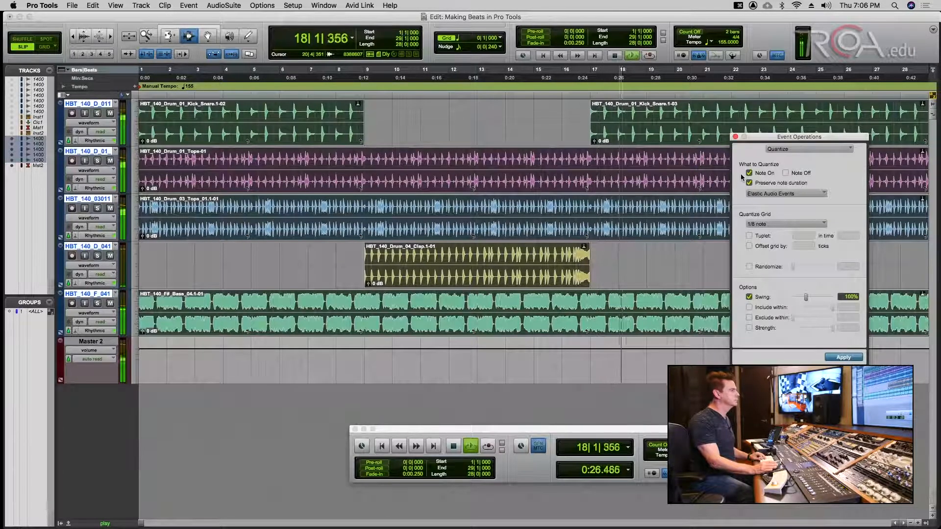
pyautogui.press('space')
pyautogui.press('super+s')
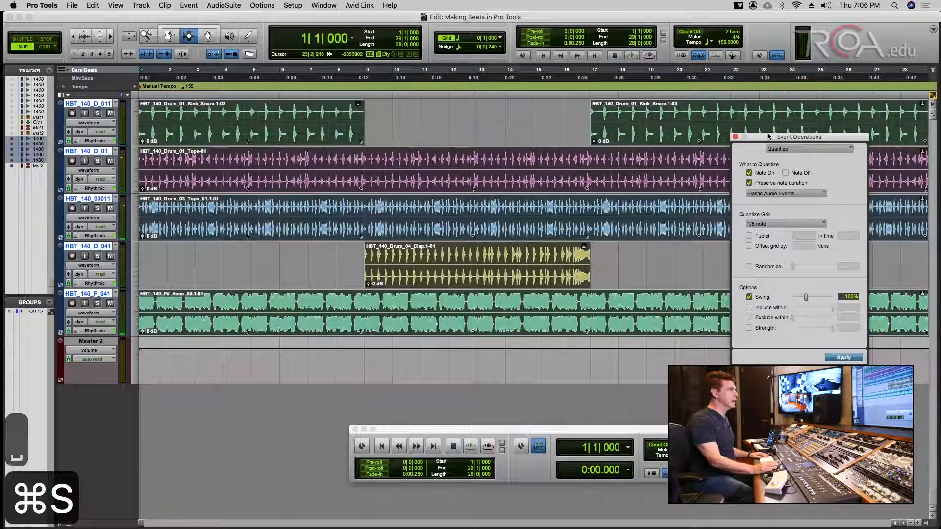
# - Compare the original and swing-quantized grooves with undo/redo, keeping the swing version
pyautogui.moveTo(768, 136); pyautogui.dragTo(687, 144)
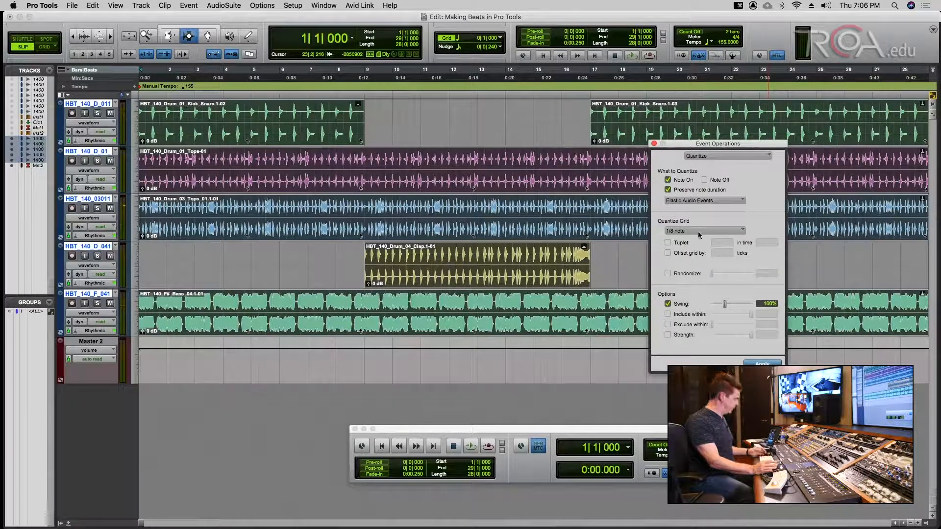
pyautogui.press('super+z')
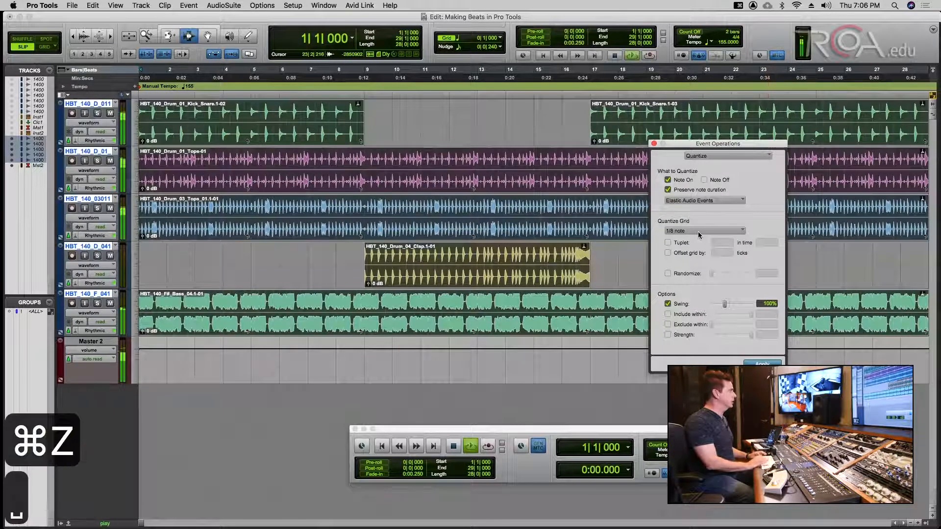
pyautogui.press('space')
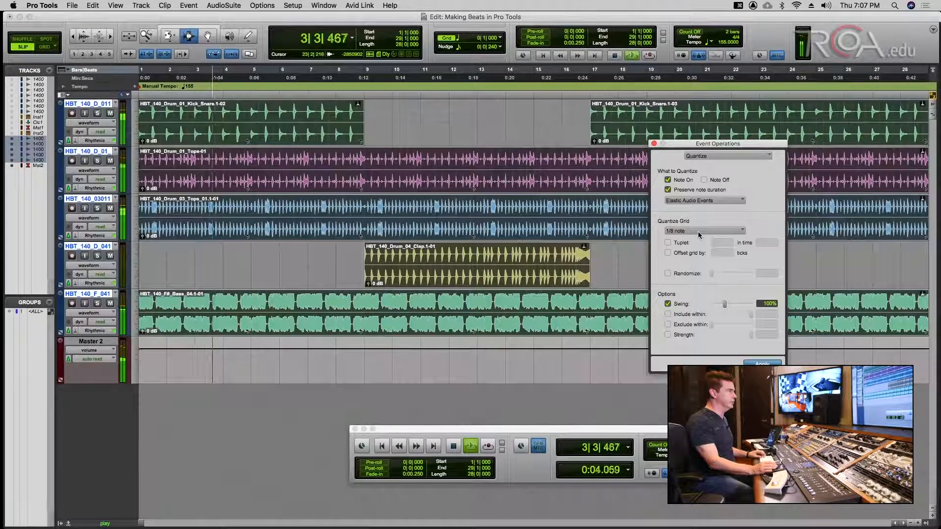
pyautogui.press('shift+super+z')
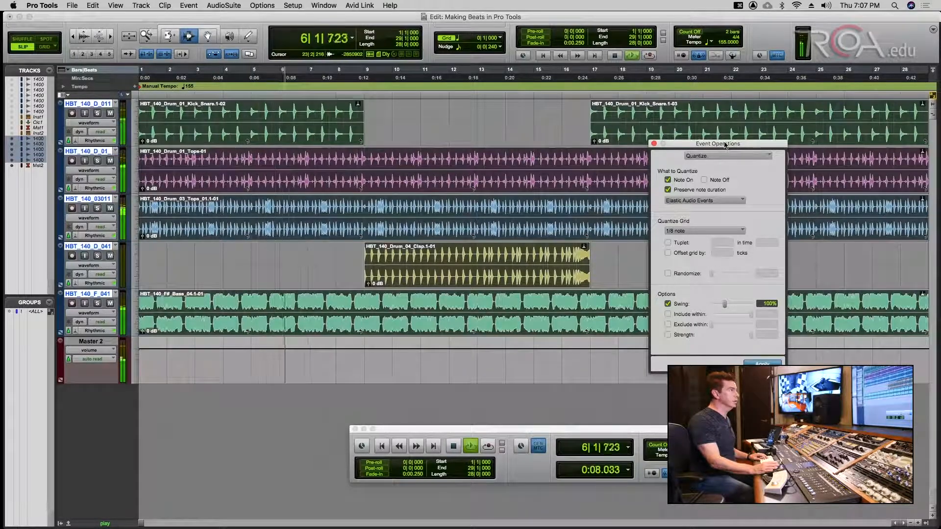
pyautogui.moveTo(723, 148); pyautogui.dragTo(705, 138)
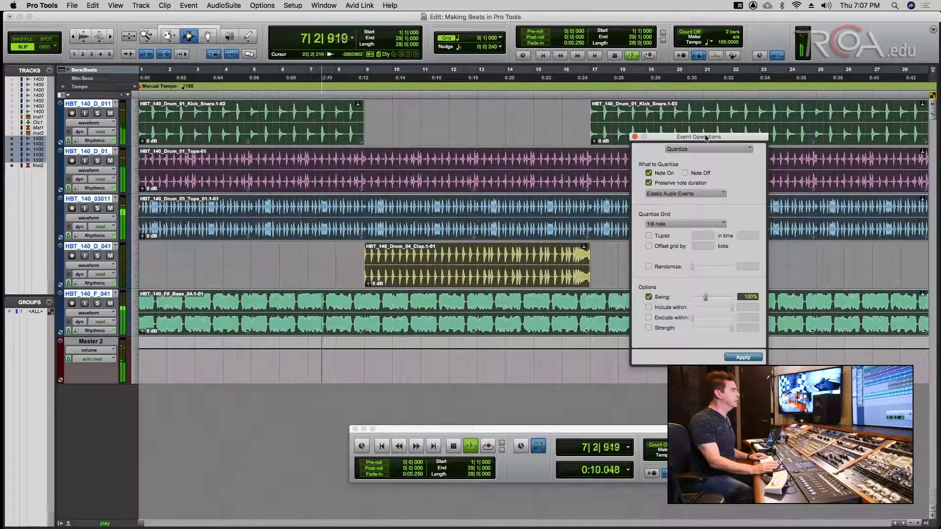
pyautogui.press('shift+super+z')
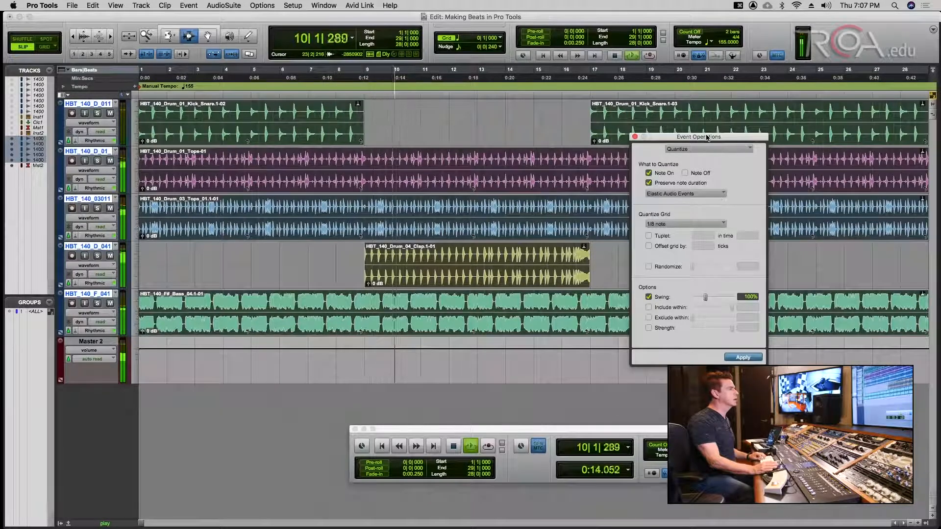
pyautogui.press('space')
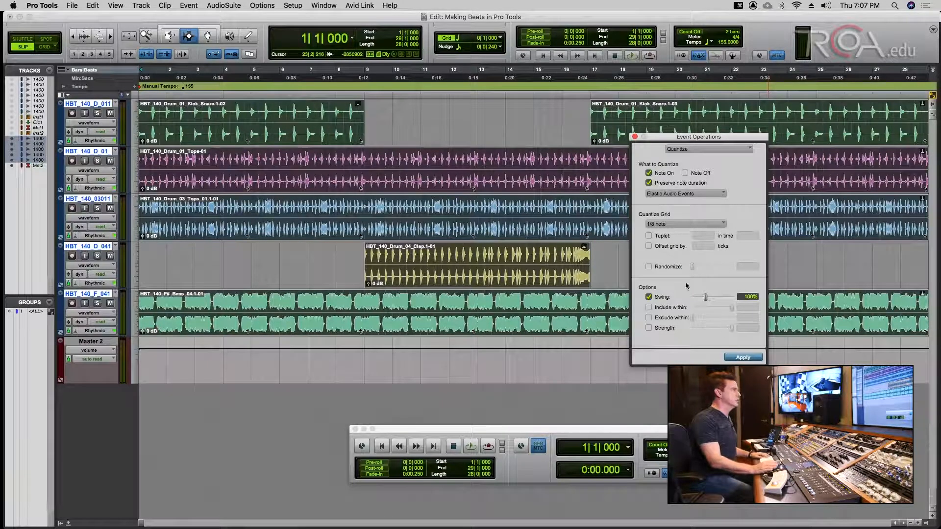
# - Close the quantize window and show the Drum_01 Tops track in Warp view, zoomed in
pyautogui.click(635, 137)
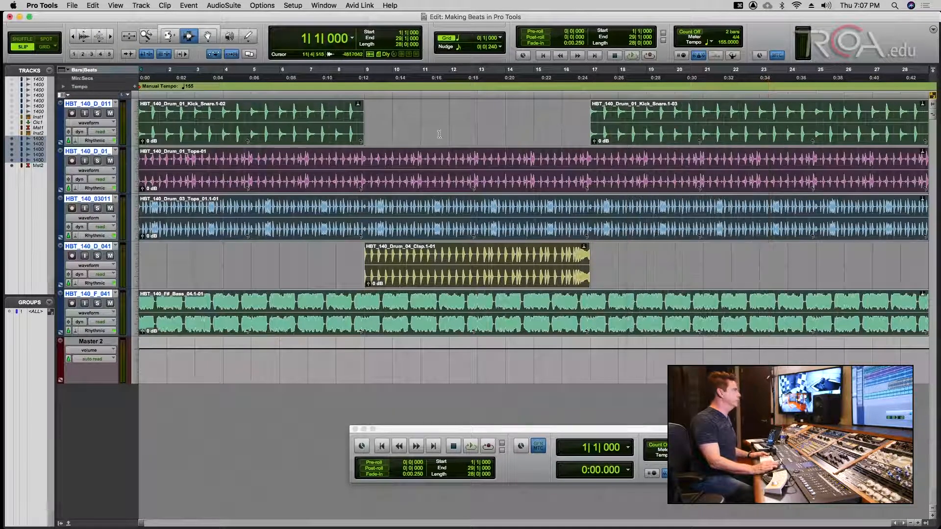
pyautogui.press('super+s')
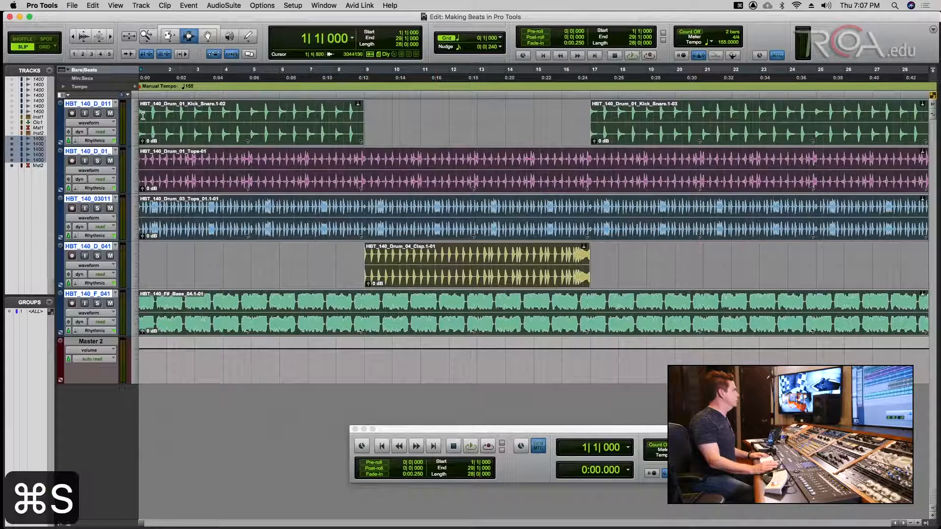
pyautogui.click(165, 165)
pyautogui.click(91, 170)
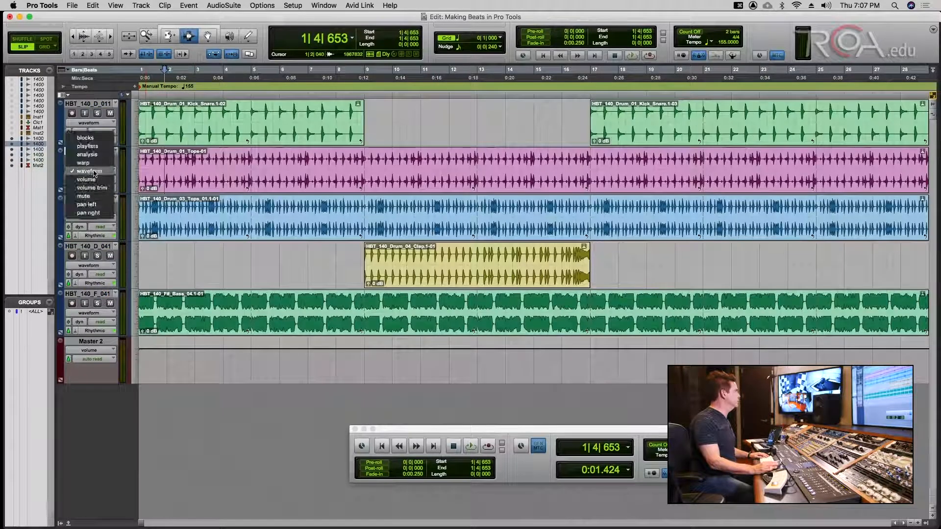
pyautogui.click(86, 164)
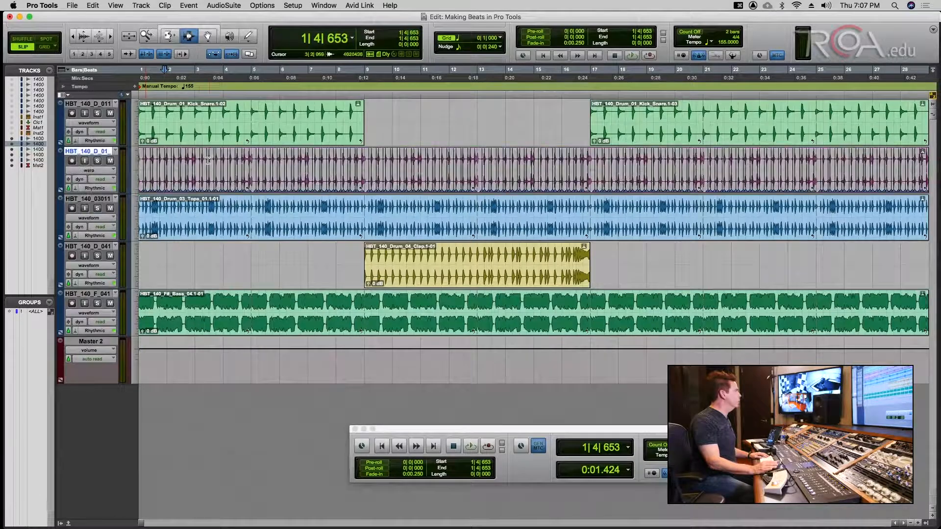
pyautogui.press('super+bracketright')
pyautogui.press('super+bracketright')
pyautogui.press('super+bracketright')
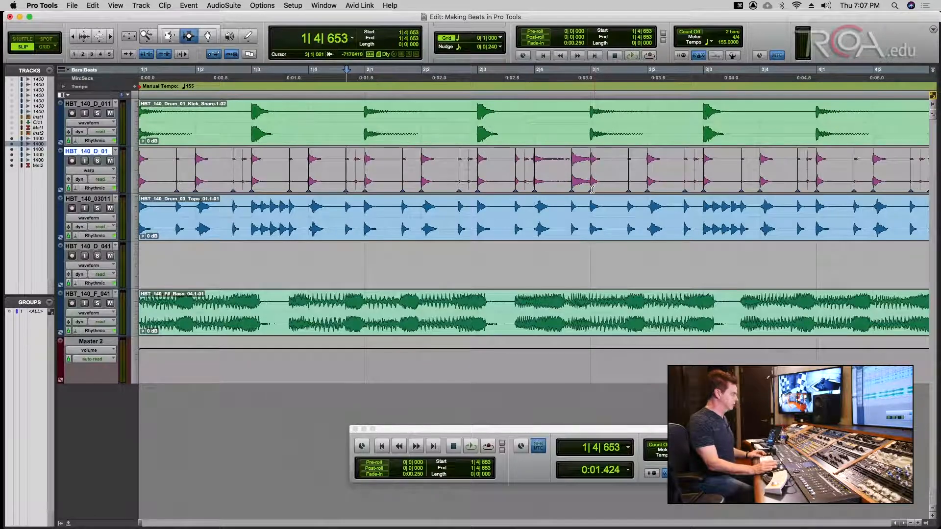
# - Compare warp markers with and without quantize, zoom out to the whole session, and save
pyautogui.press('super+z')
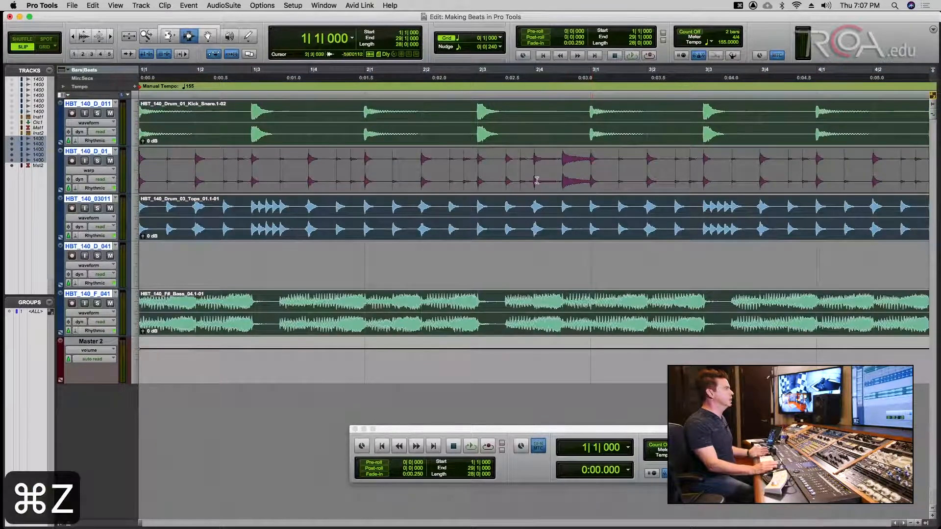
pyautogui.press('shift+super+z')
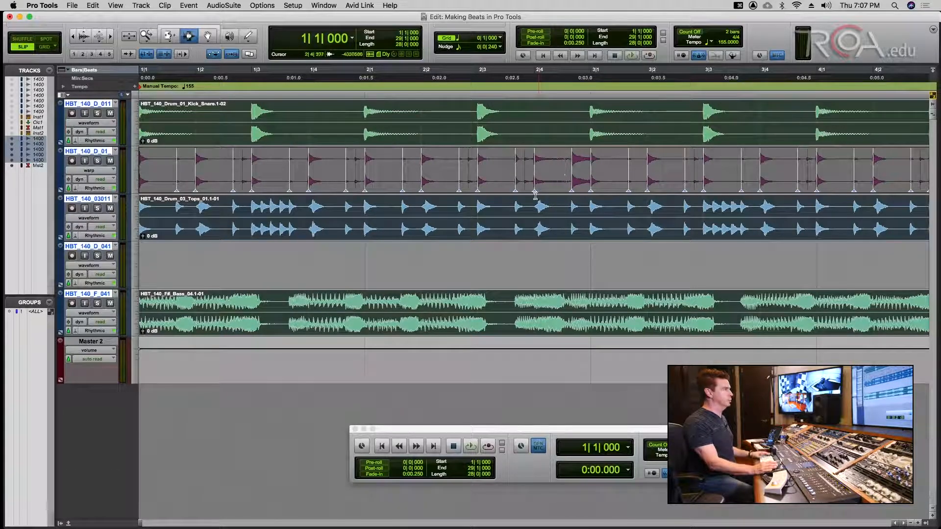
pyautogui.press('super+s')
pyautogui.hotkey('alt', 'a')
pyautogui.press('super+s')
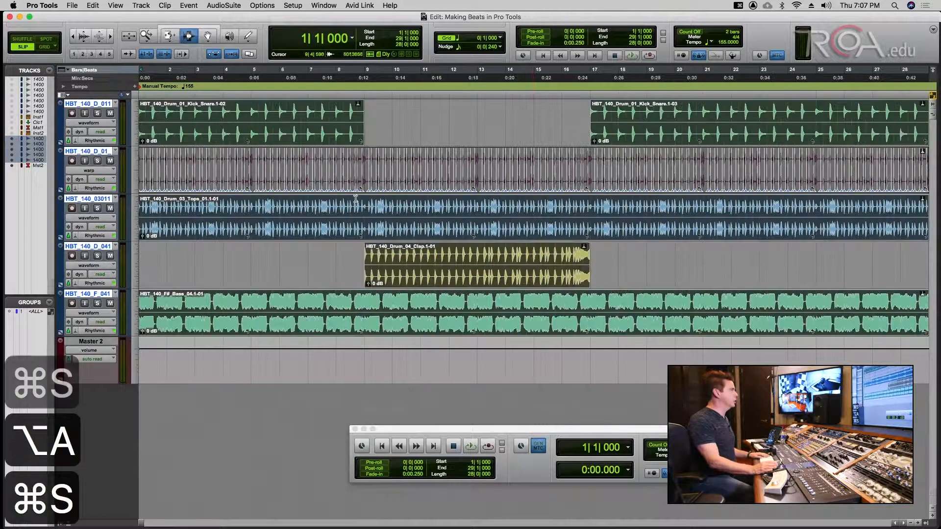
# - Switch all tracks from Warp to playlist waveform view, then save the session
pyautogui.click(90, 172)
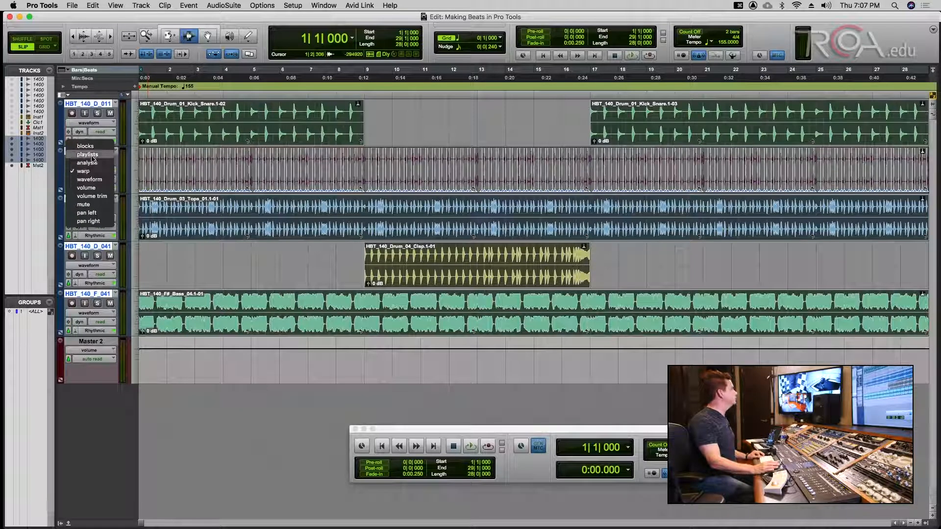
pyautogui.keyDown('alt'); pyautogui.click(92, 156); pyautogui.keyUp('alt')
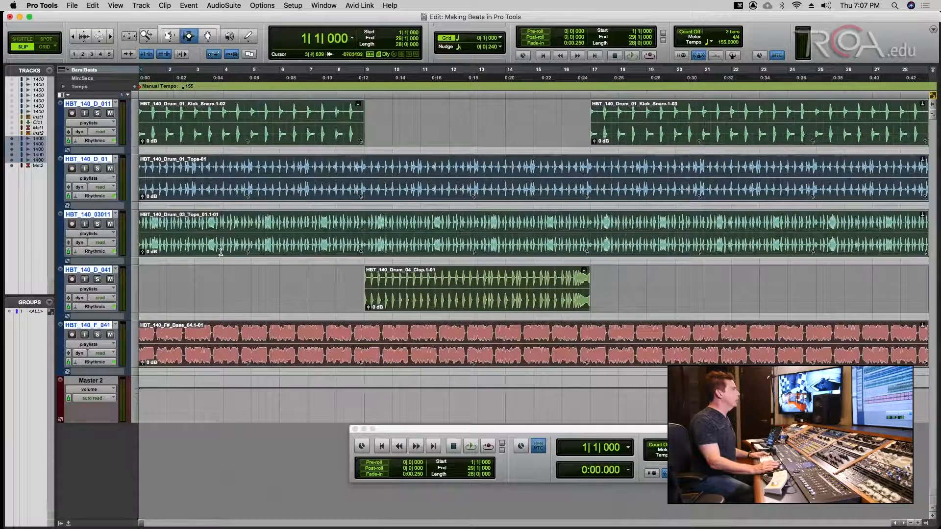
pyautogui.press('super+s')
pyautogui.click(168, 283)
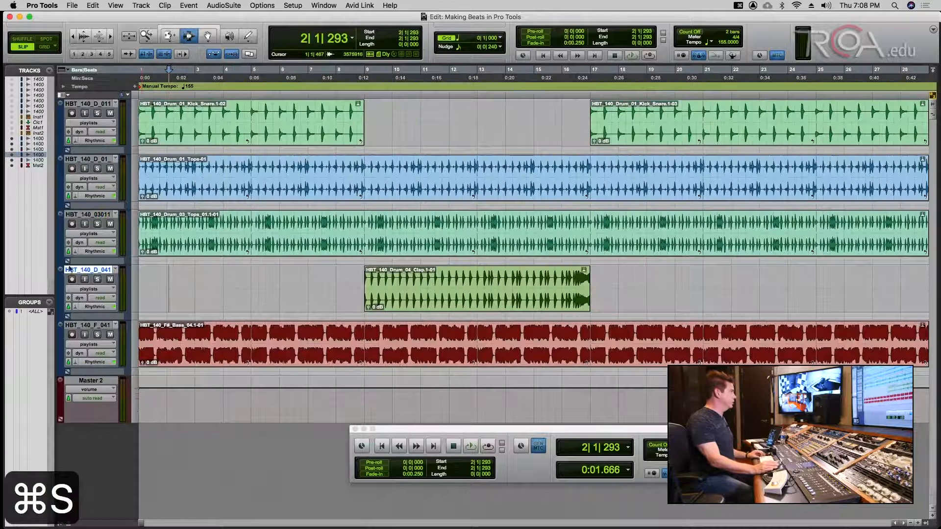
pyautogui.click(82, 271)
pyautogui.press('super+s')
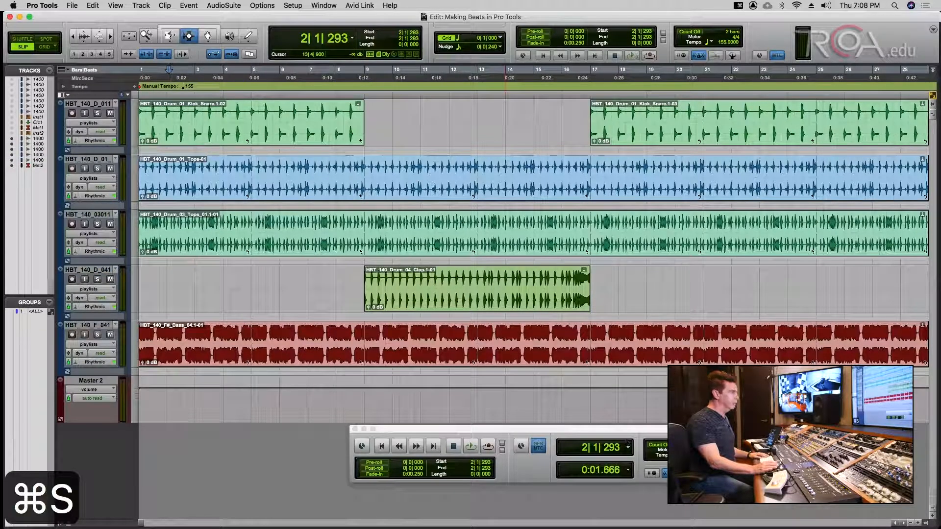
pyautogui.click(628, 443)
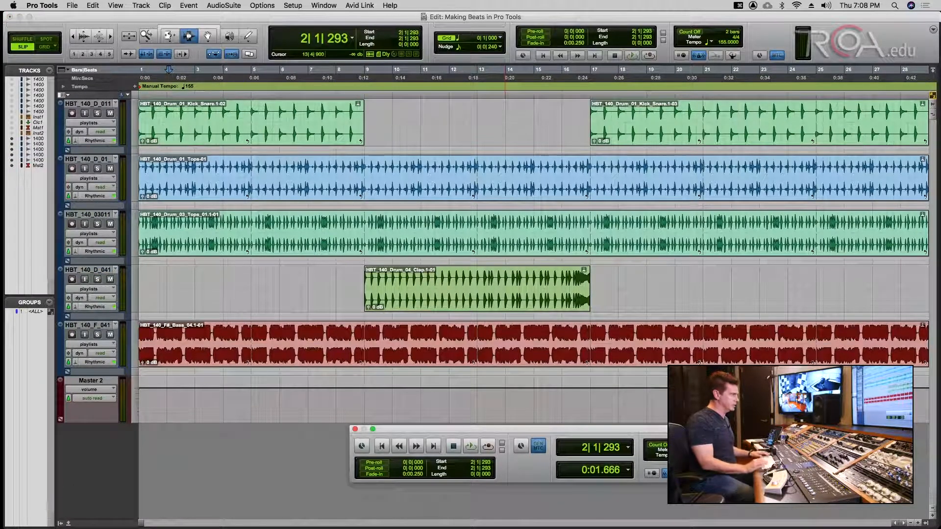
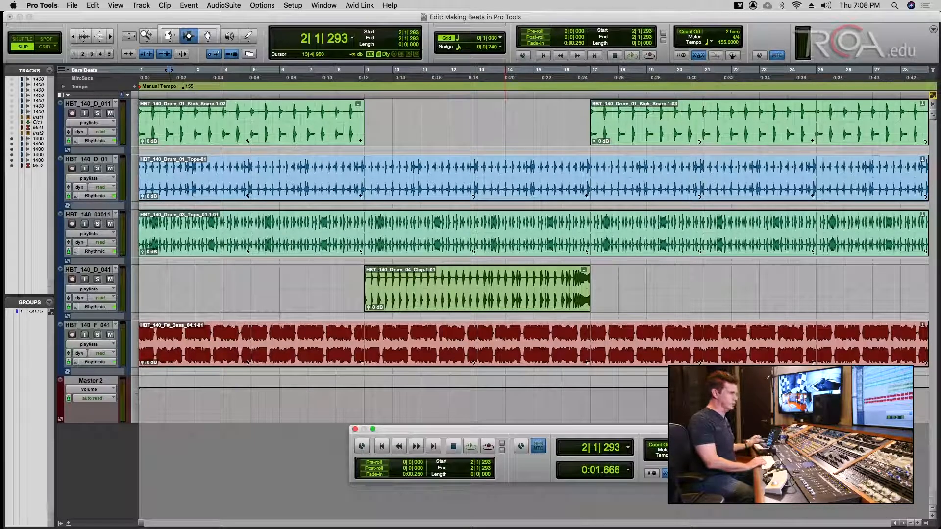
# - Save the session and play the beat from the session start
pyautogui.press('Return')
pyautogui.press('super+s')
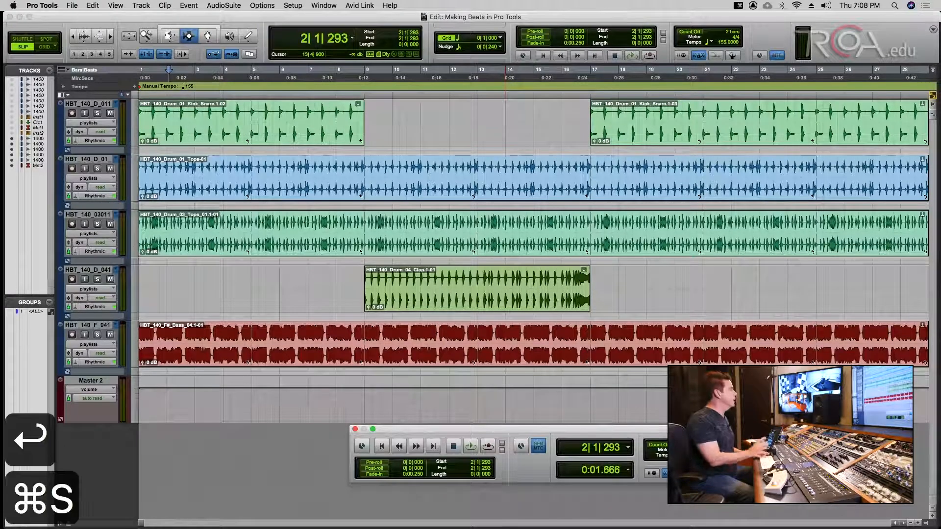
pyautogui.press('space')
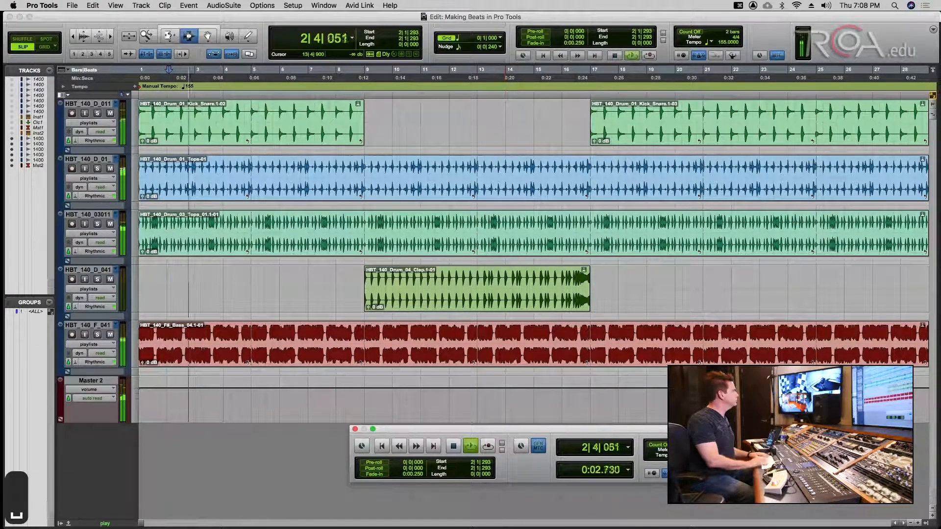
pyautogui.press('Return')
pyautogui.press('super+s')
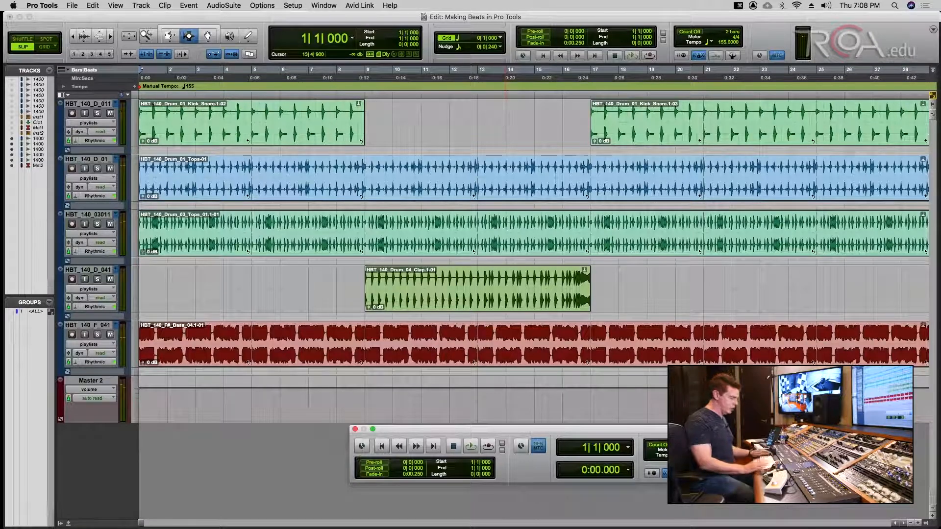
# - Set the manual tempo to 165 BPM, save, and play the beat at that tempo
pyautogui.write('165')
pyautogui.press('Return')
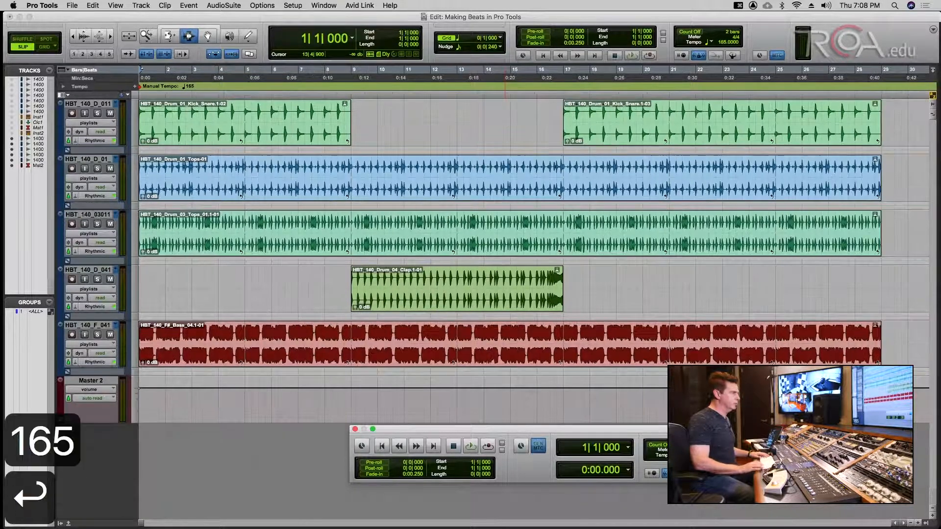
pyautogui.press('super+s')
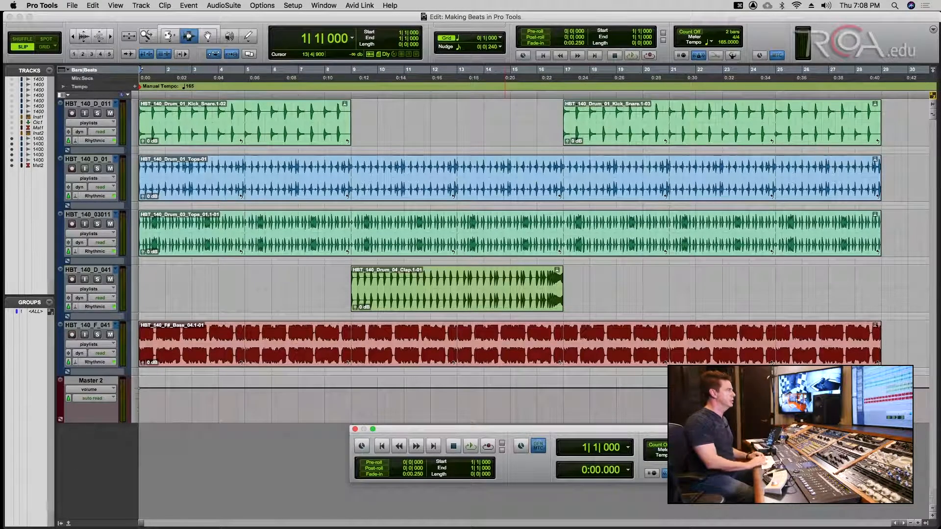
pyautogui.press('Return')
pyautogui.press('space')
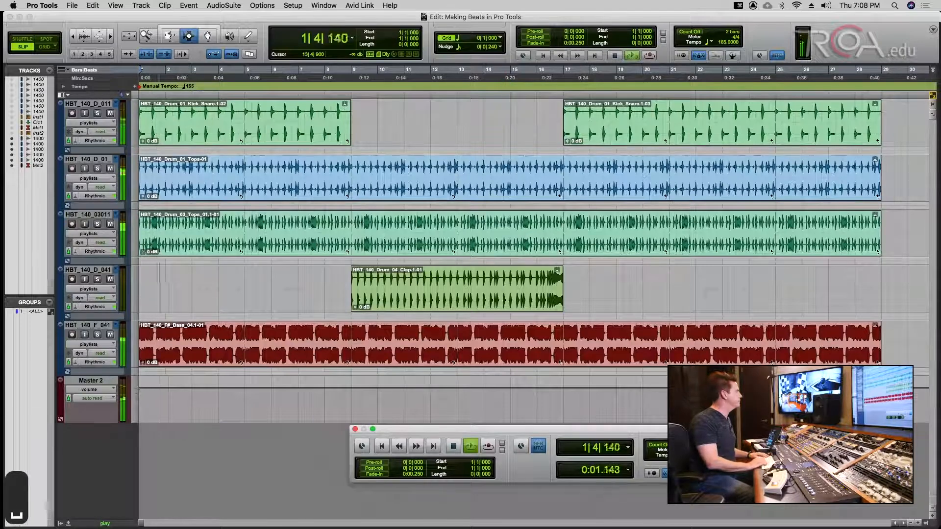
pyautogui.press('Return')
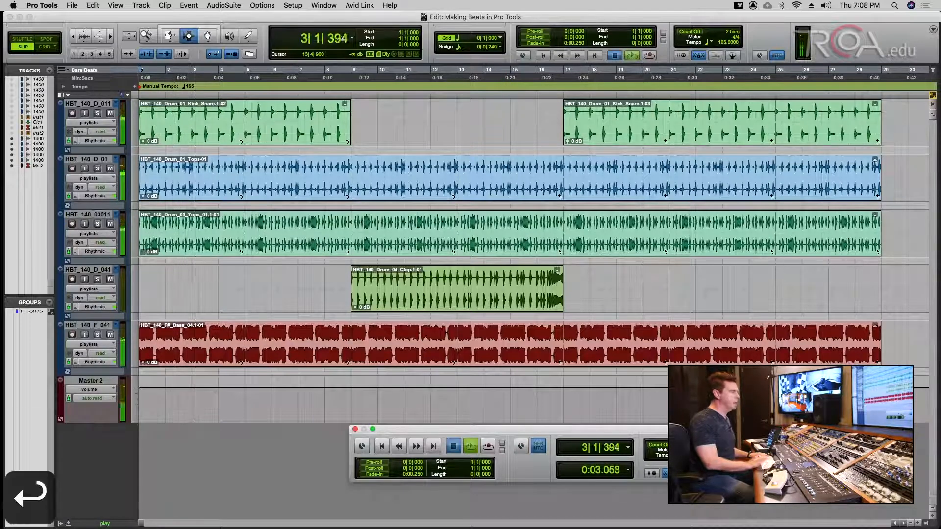
# - Make the session follow its tempo map at 140 BPM and save
pyautogui.click(732, 56)
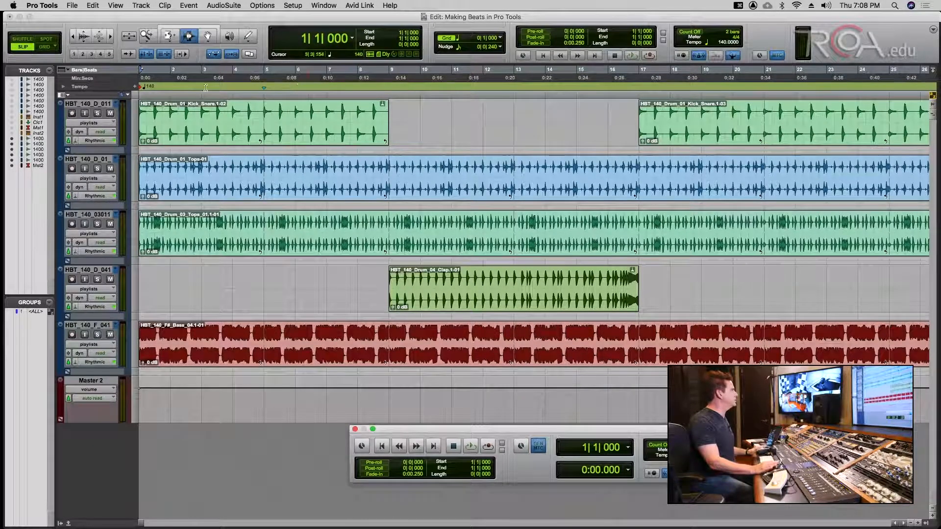
pyautogui.click(263, 88)
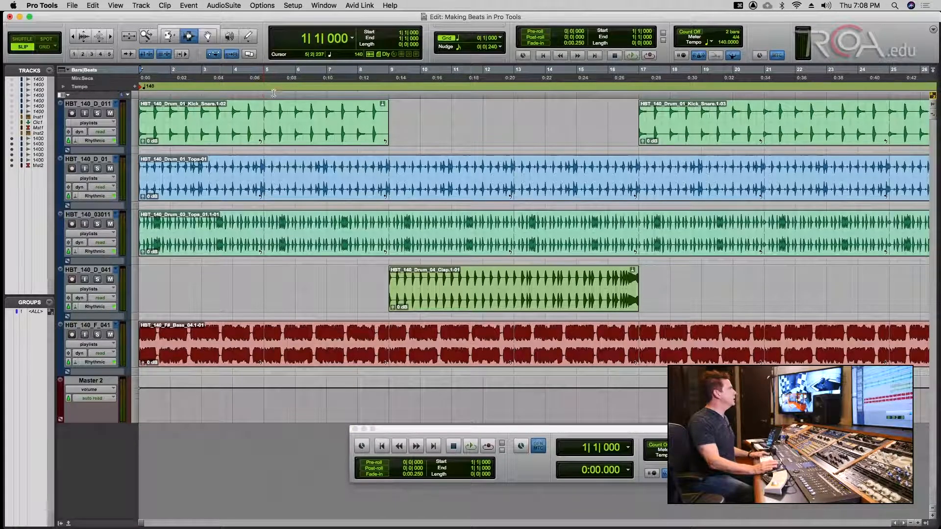
pyautogui.press('super+s')
pyautogui.press('super+s')
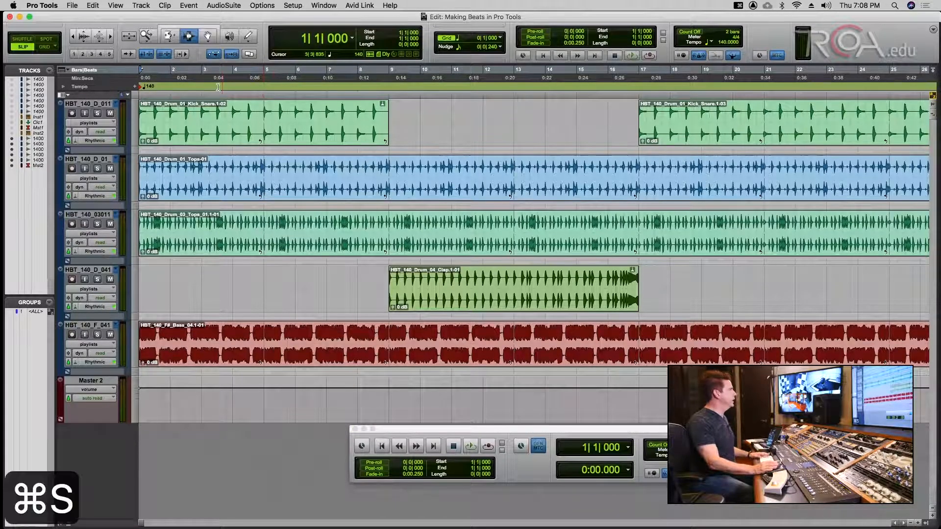
# - Set the opening tempo marker to 150 BPM and audition the beat
pyautogui.doubleClick(148, 86)
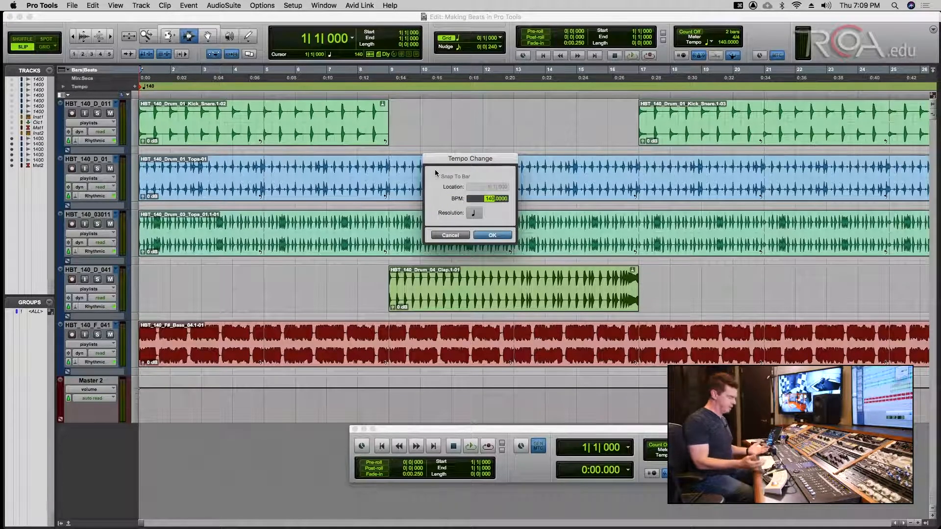
pyautogui.write('150')
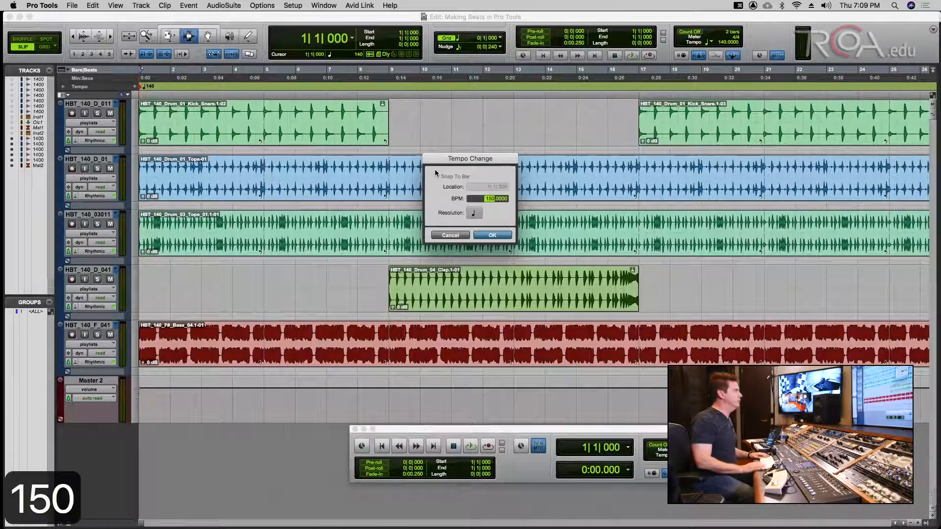
pyautogui.press('Return')
pyautogui.press('Return')
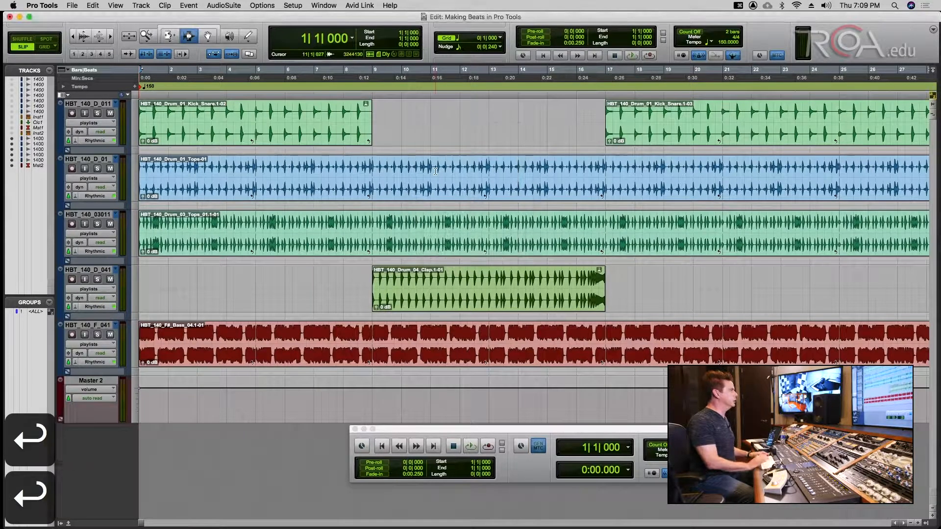
pyautogui.press('super+s')
pyautogui.press('space')
pyautogui.press('space')
# - Change the opening tempo to 155 BPM, save, and expand the tempo ruler into a graph
pyautogui.doubleClick(142, 86)
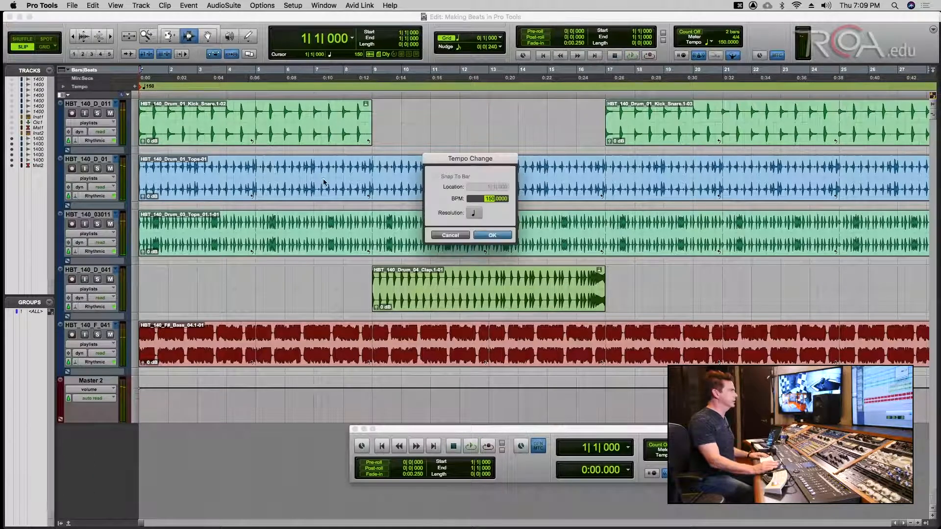
pyautogui.write('155')
pyautogui.press('Return')
pyautogui.press('super+s')
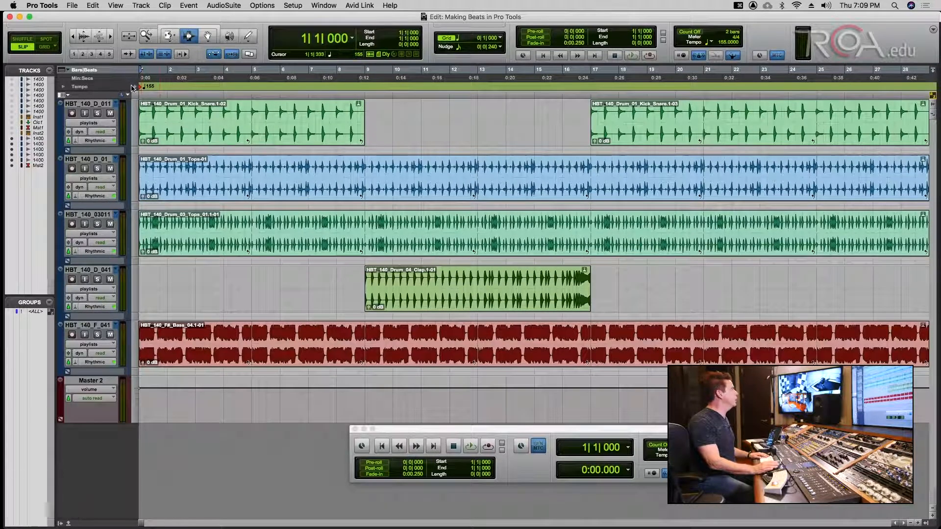
pyautogui.click(62, 86)
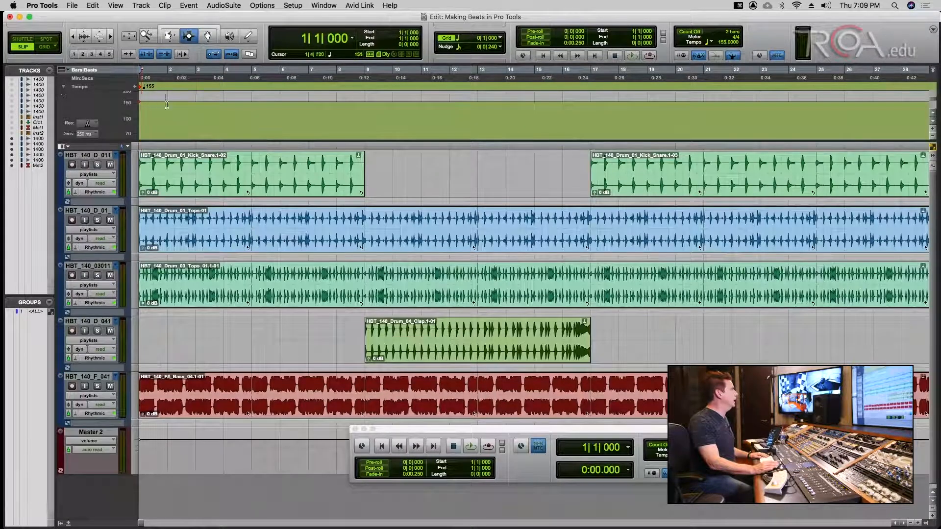
# - Draw a tempo curve with the Pencil dipping from 155 to about 76 BPM and back to 150, then save
pyautogui.click(253, 39)
pyautogui.moveTo(252, 103); pyautogui.dragTo(312, 102)
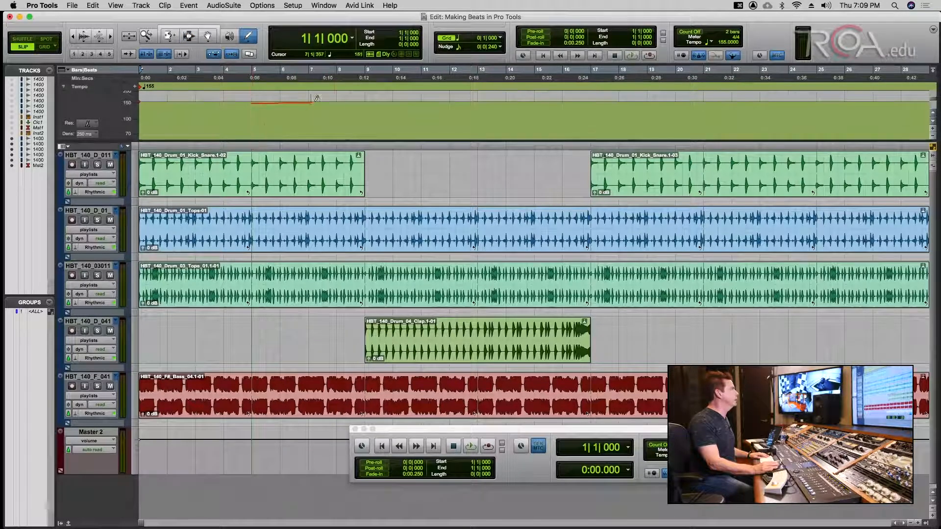
pyautogui.moveTo(381, 127); pyautogui.dragTo(595, 98)
pyautogui.press('super+s')
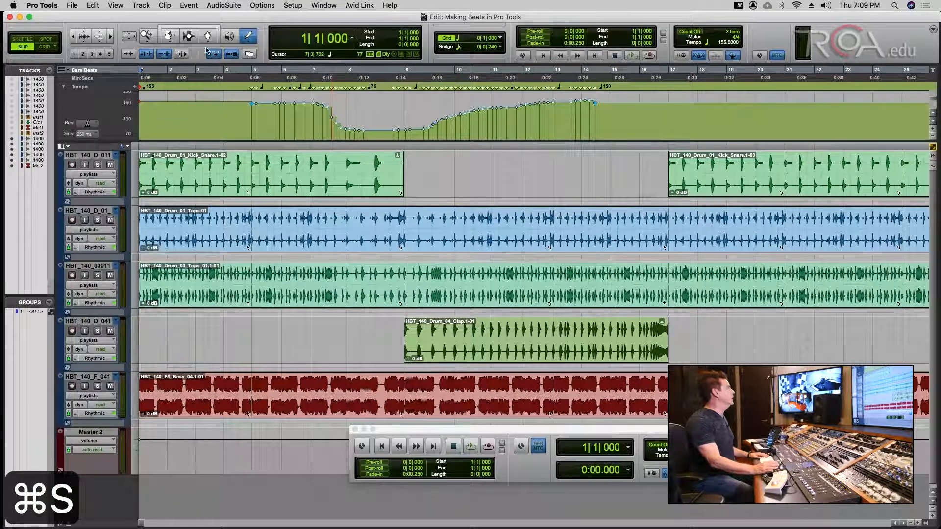
# - Play through the slowed-down section from bar 6
pyautogui.click(189, 36)
pyautogui.click(293, 107)
pyautogui.press('space')
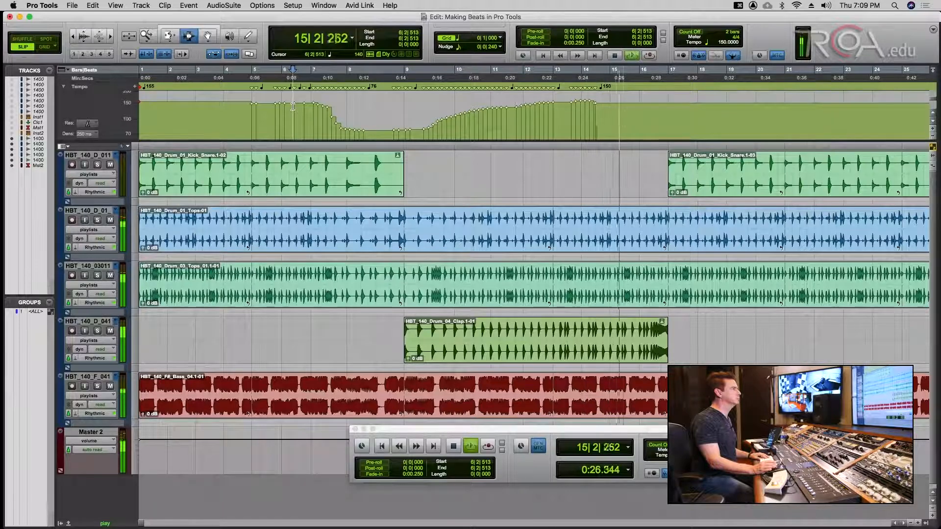
# - Draw a freehand tempo ramp rising to 240 BPM by bar 17
pyautogui.click(248, 36)
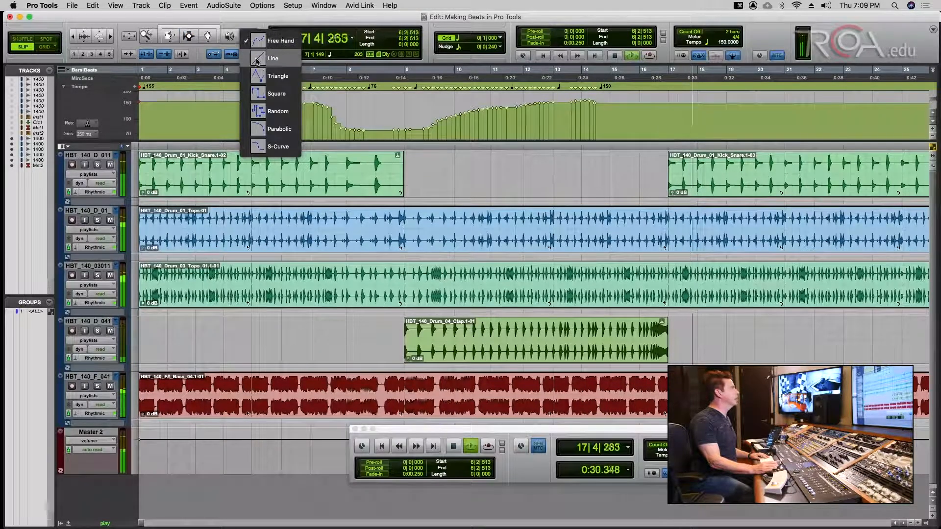
pyautogui.click(248, 40)
pyautogui.press('space')
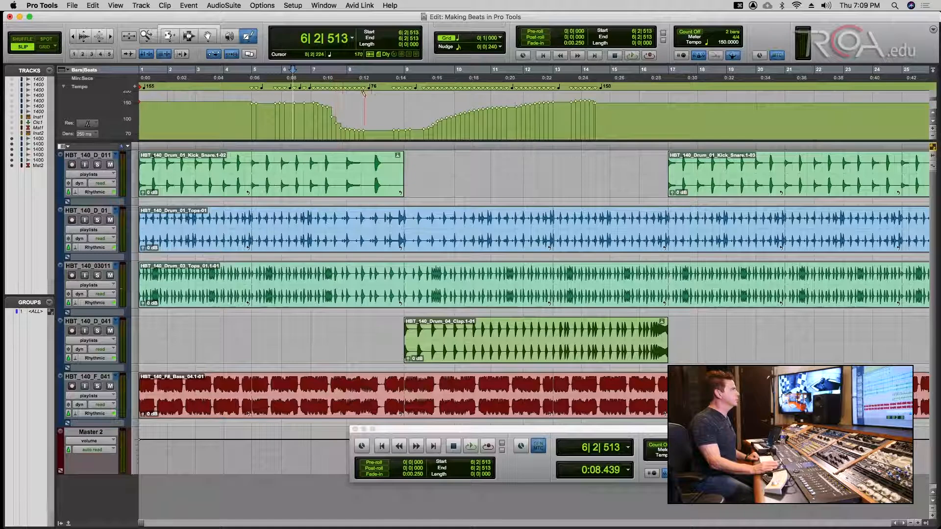
pyautogui.moveTo(424, 126)
pyautogui.mouseDown()
pyautogui.moveTo(553, 87)
pyautogui.moveTo(611, 86)
pyautogui.moveTo(609, 113)
pyautogui.moveTo(669, 131)
pyautogui.mouseUp()
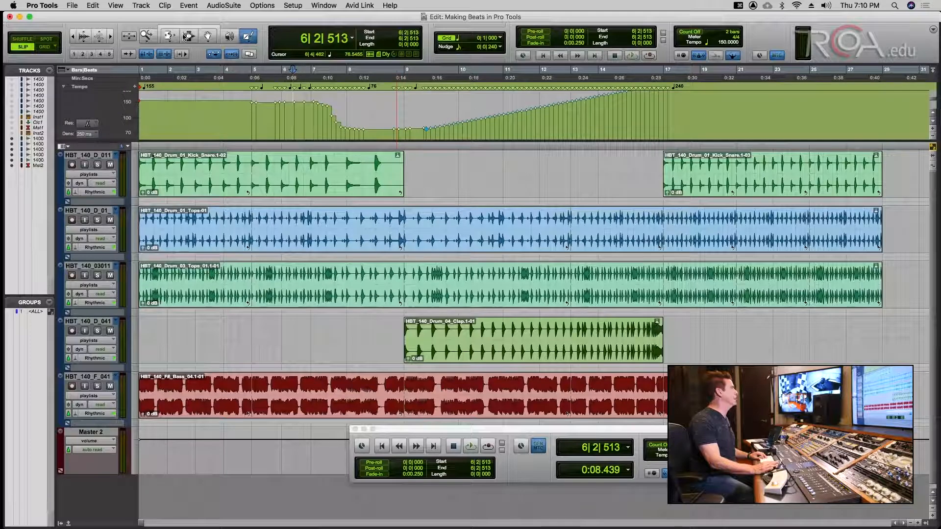
# - Play the rising ramp from bar 9 and make the tempo lane taller
pyautogui.click(190, 36)
pyautogui.click(443, 113)
pyautogui.press('space')
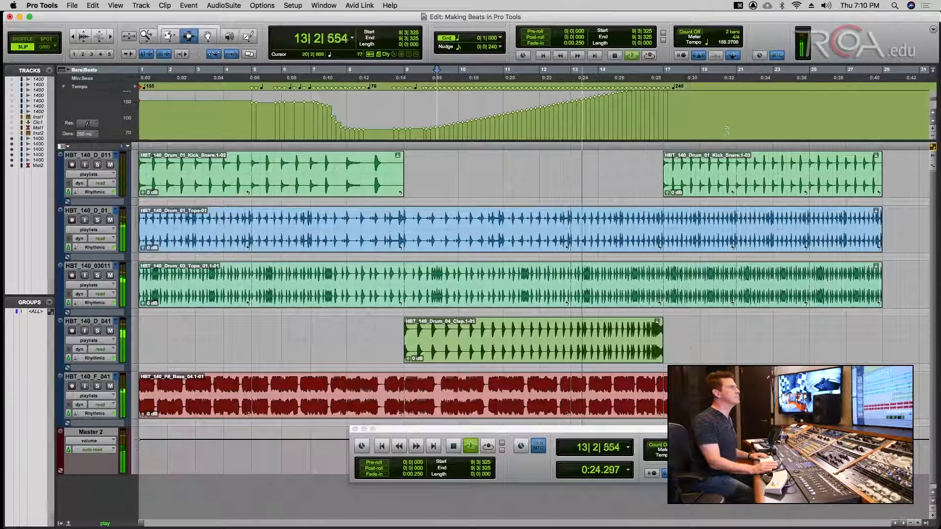
pyautogui.moveTo(913, 139); pyautogui.dragTo(920, 200)
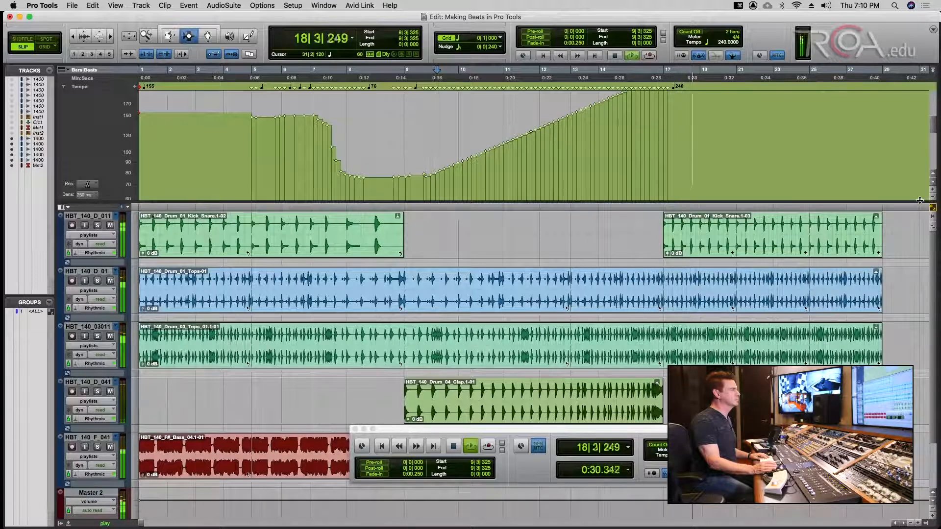
pyautogui.press('space')
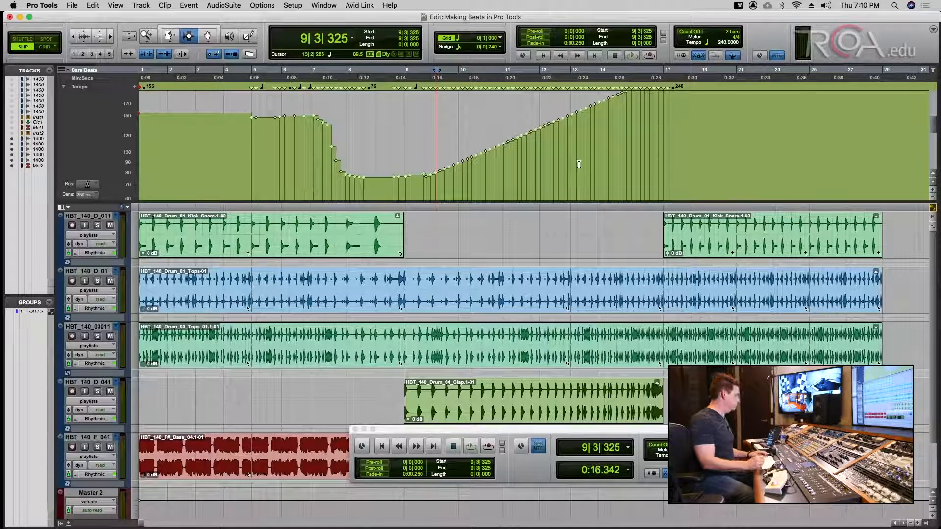
# - Undo the drawn tempo curve back to a flat 155 BPM, collapse the tempo ruler, and save
pyautogui.press('super+z')
pyautogui.press('super+z')
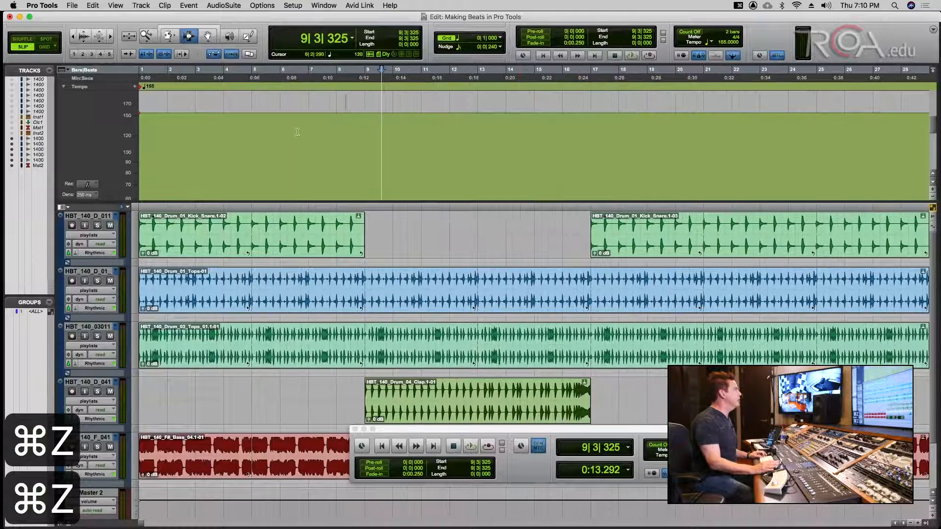
pyautogui.press('super+s')
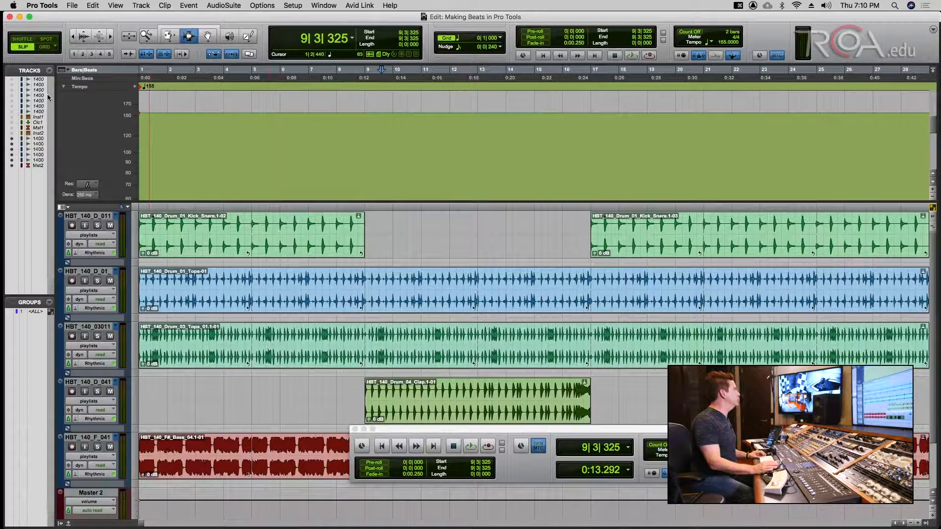
pyautogui.click(65, 87)
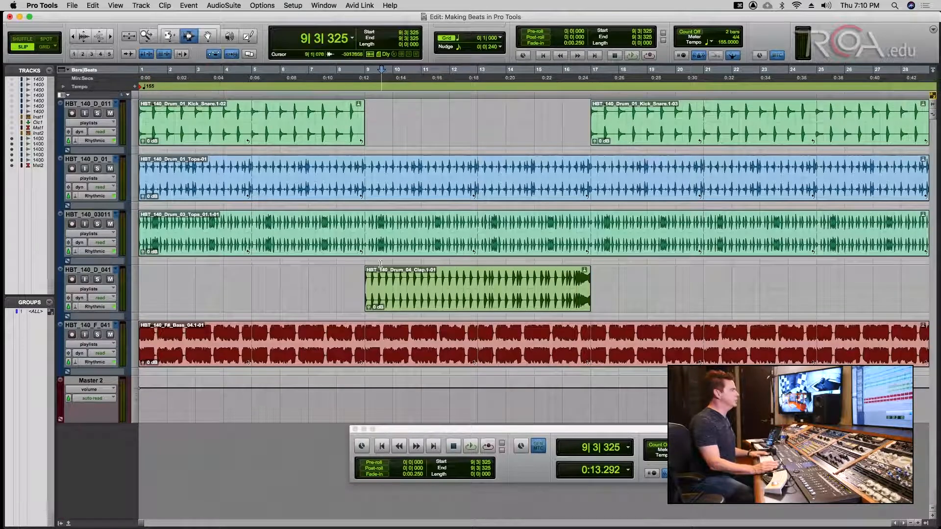
pyautogui.click(356, 429)
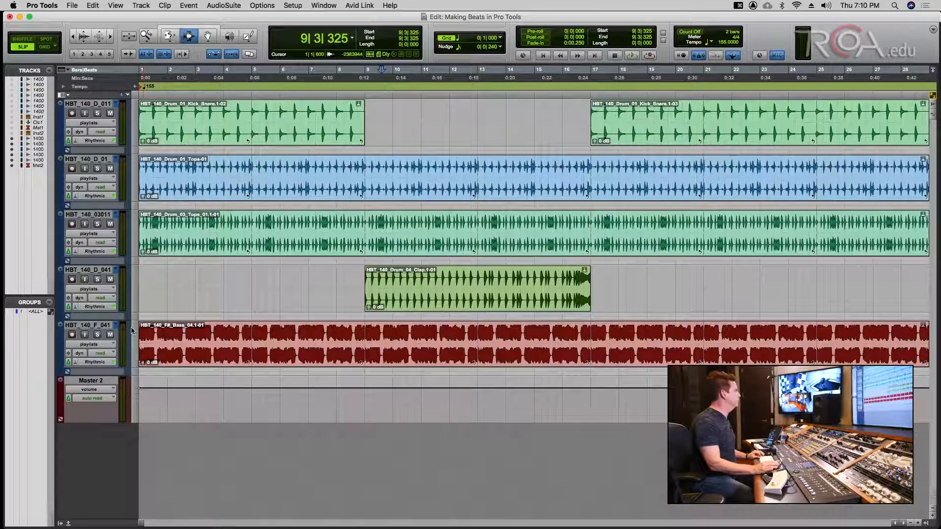
pyautogui.press('super+s')
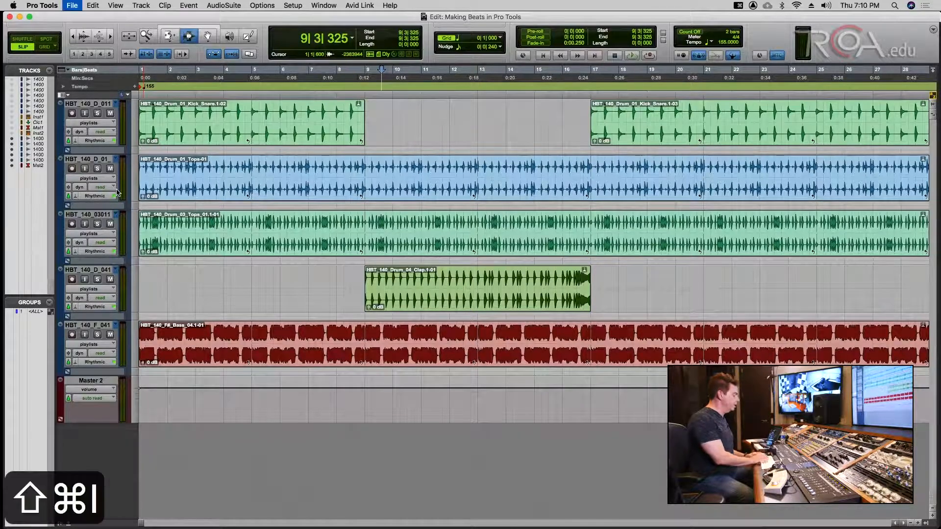
# - Browse the BASS_HEAVY_TRAP library to HBT_KICKS and add HBT_Kick_04 for import
pyautogui.press('super+shift+i')
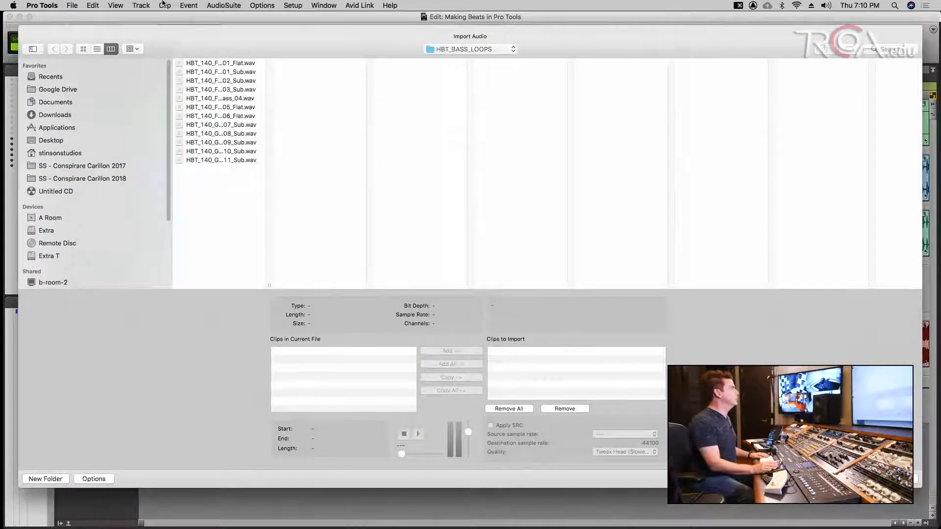
pyautogui.click(452, 49)
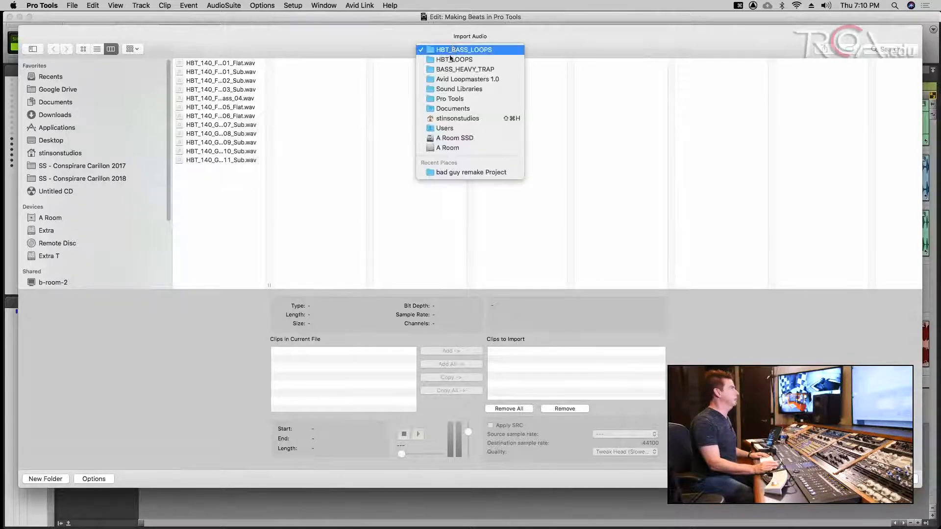
pyautogui.click(448, 69)
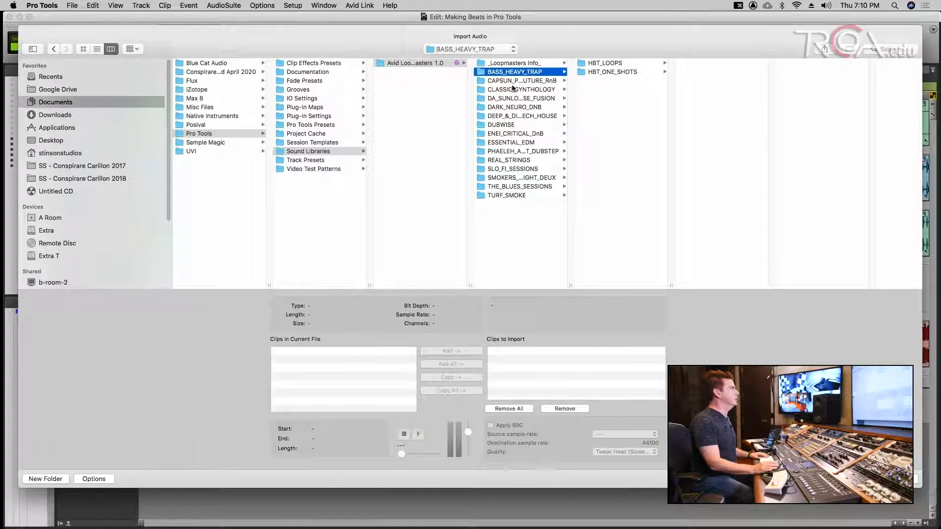
pyautogui.click(596, 72)
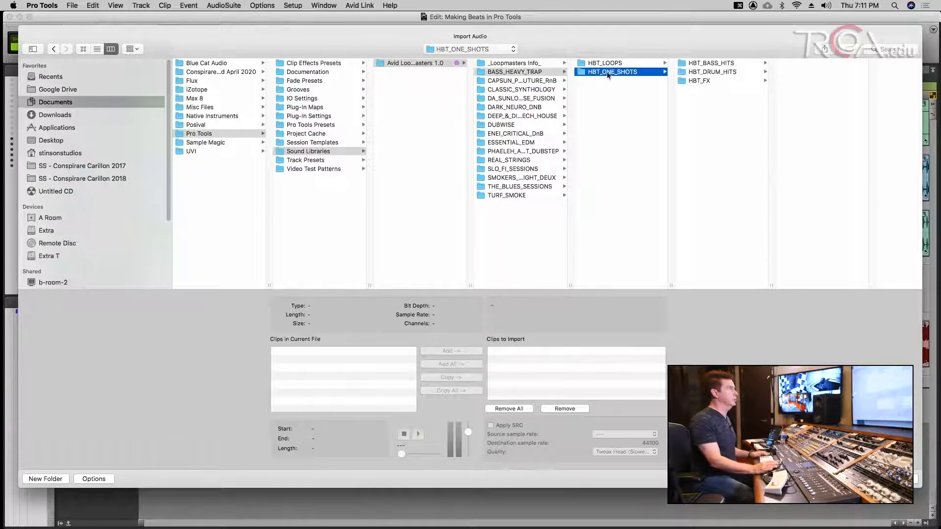
pyautogui.click(709, 73)
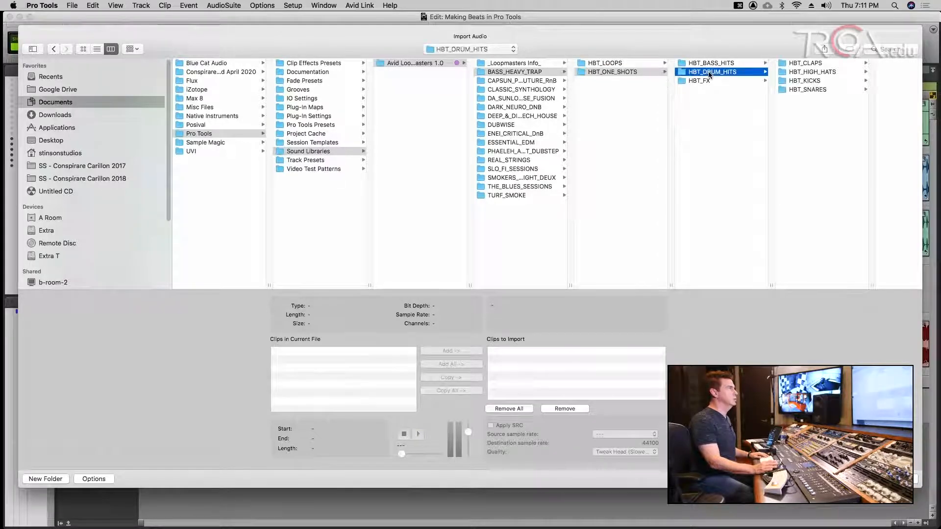
pyautogui.click(809, 81)
pyautogui.click(848, 90)
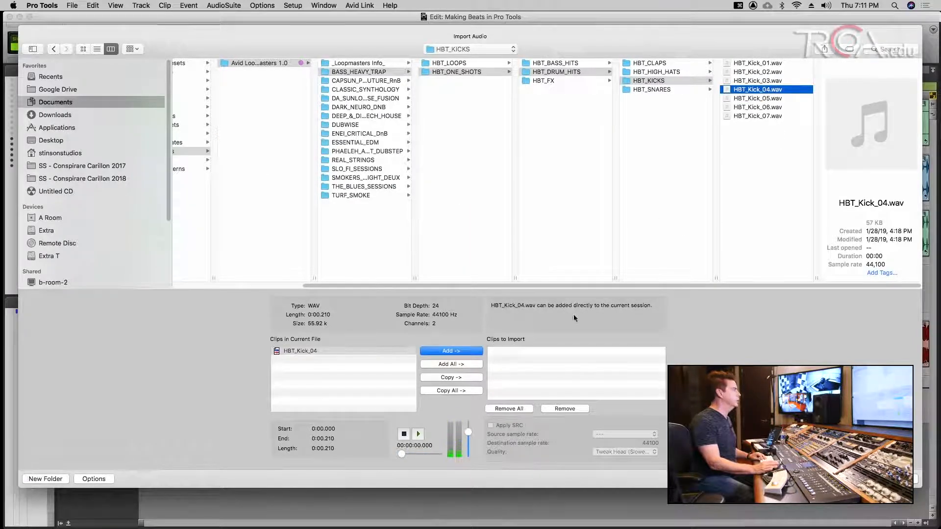
pyautogui.click(476, 352)
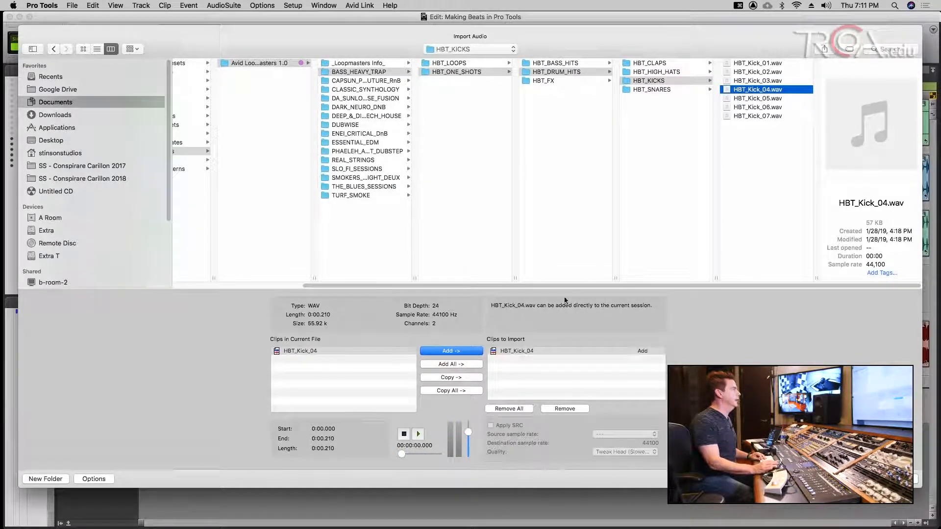
# - Audition snares in HBT_SNARES and pick HBT_Snare_02
pyautogui.click(657, 90)
pyautogui.click(758, 90)
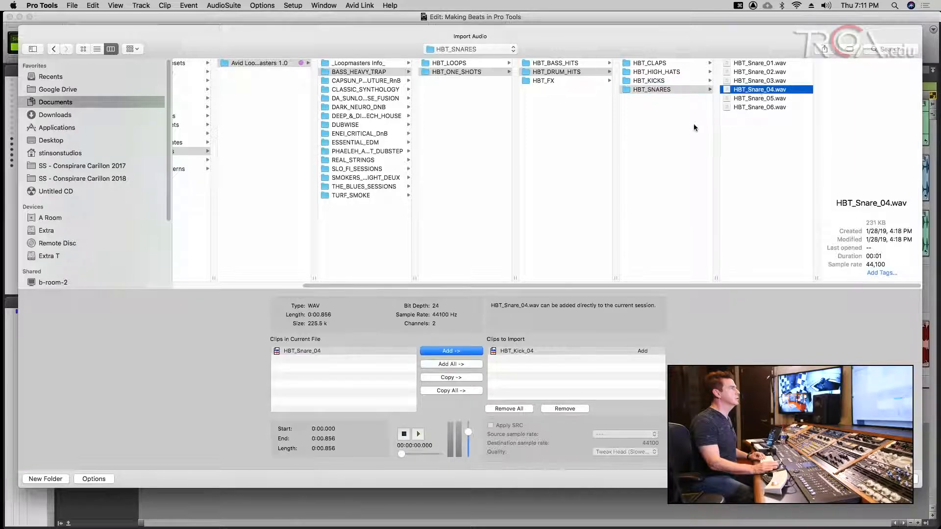
pyautogui.press('space')
pyautogui.click(750, 82)
pyautogui.press('space')
pyautogui.click(752, 72)
pyautogui.press('space')
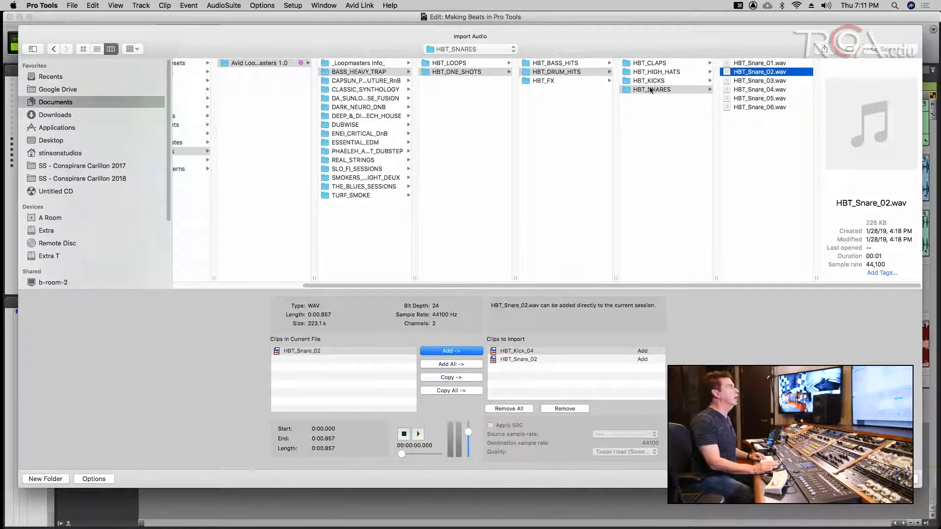
# - Audition hi-hats HBT_Hihat_01 through 07, settling on HBT_Hihat_04
pyautogui.click(652, 72)
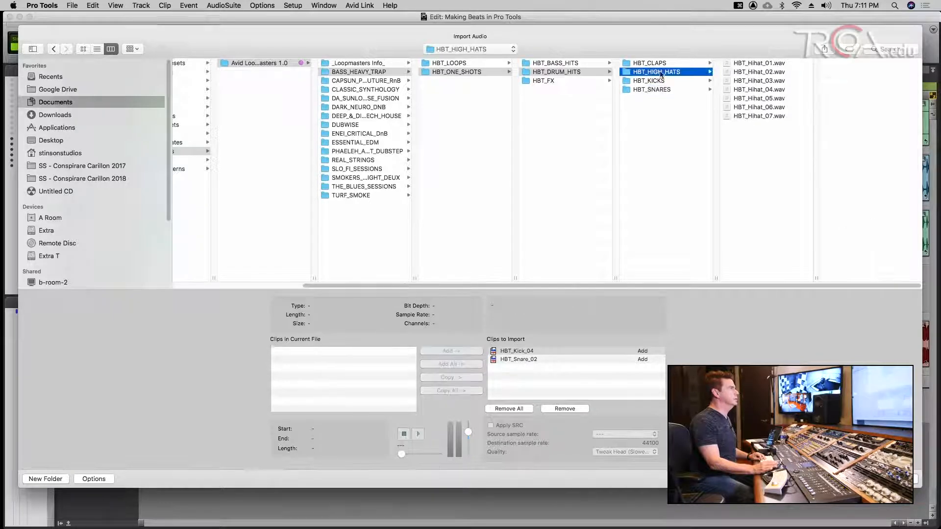
pyautogui.click(759, 81)
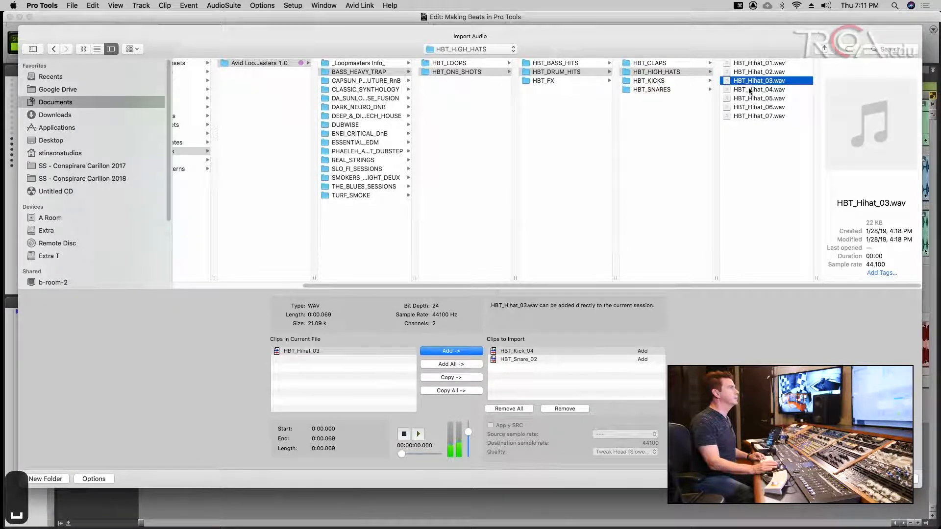
pyautogui.click(749, 89)
pyautogui.click(752, 98)
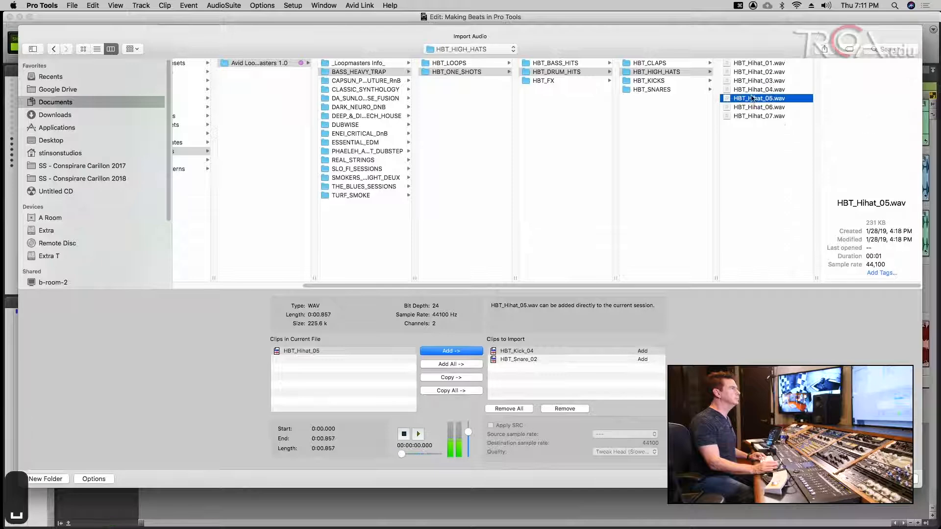
pyautogui.click(751, 72)
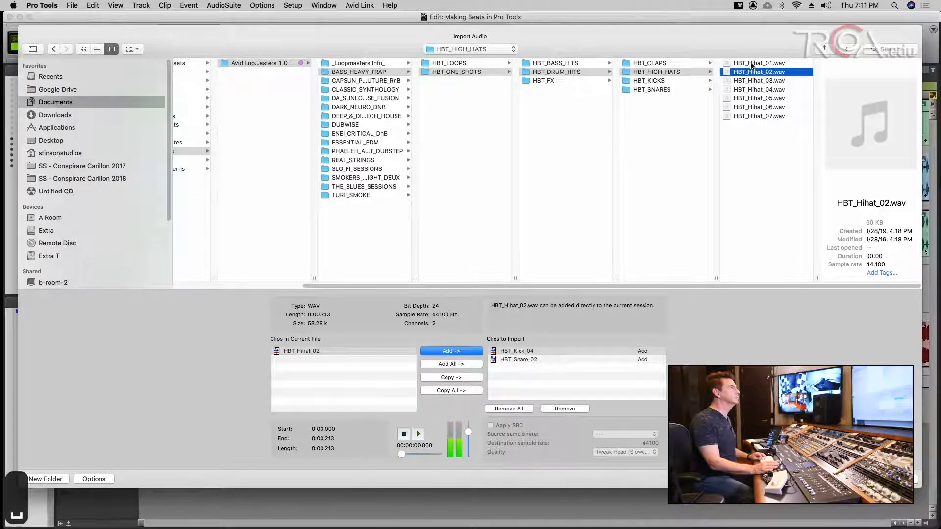
pyautogui.click(751, 64)
pyautogui.click(752, 80)
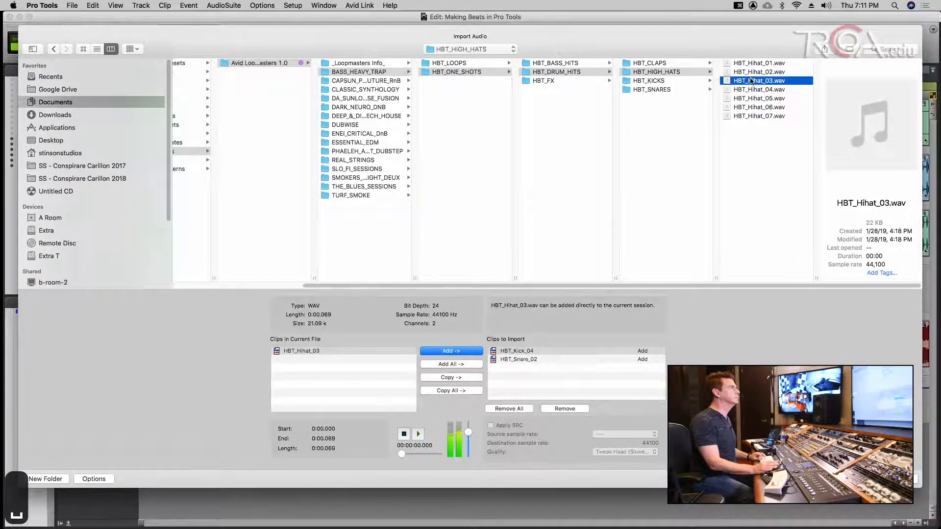
pyautogui.click(754, 90)
pyautogui.click(748, 98)
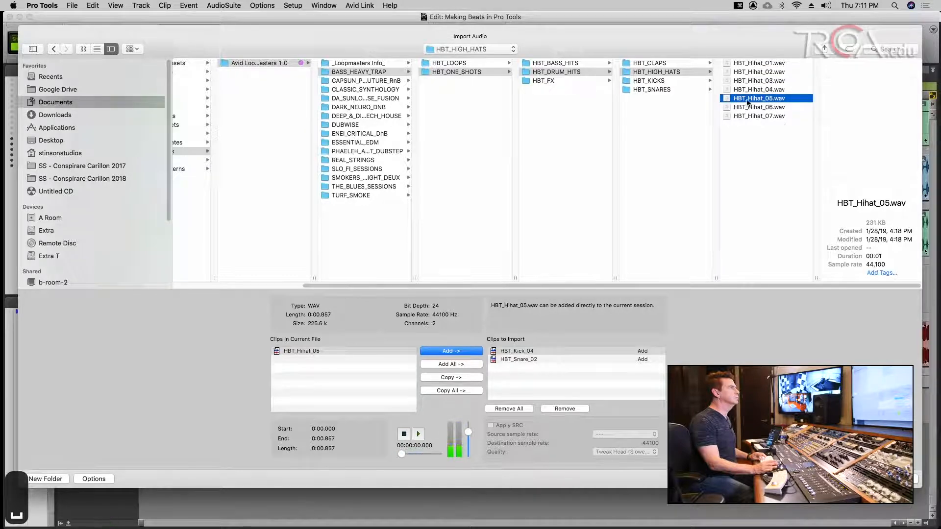
pyautogui.click(751, 107)
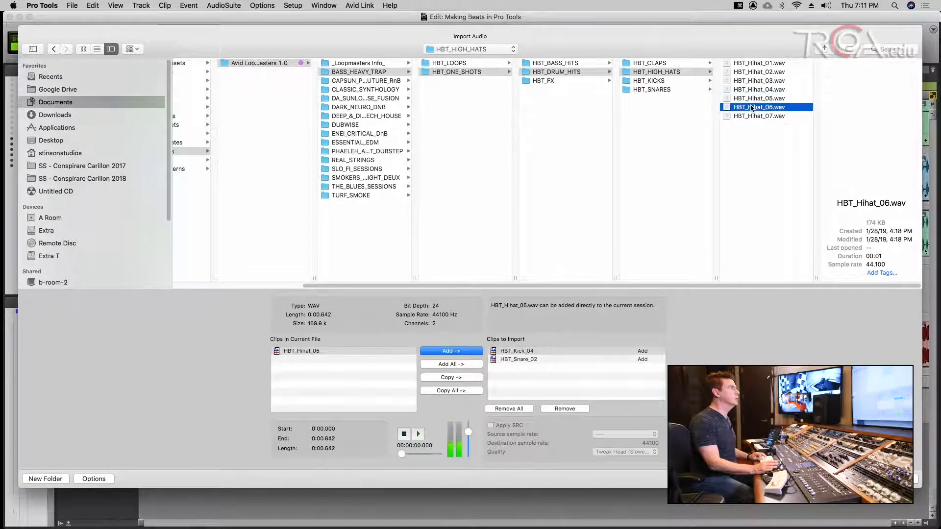
pyautogui.click(752, 116)
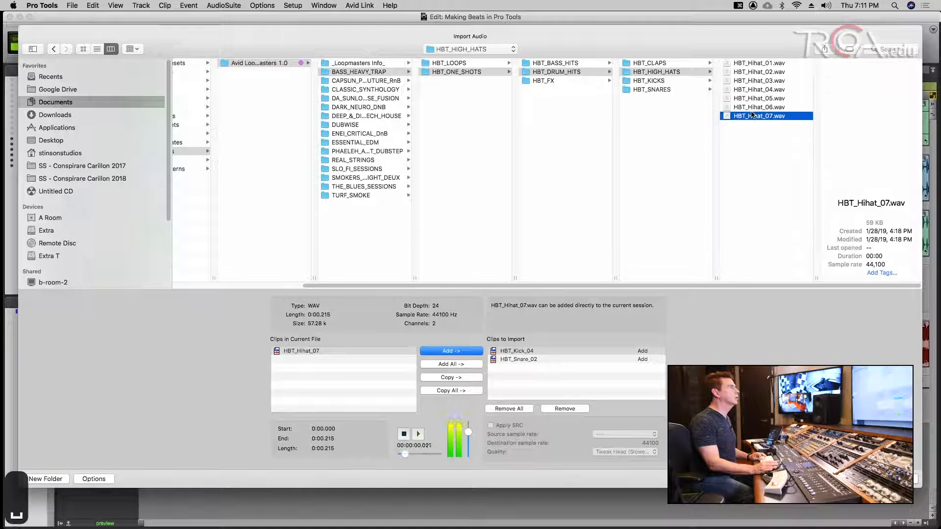
pyautogui.click(750, 89)
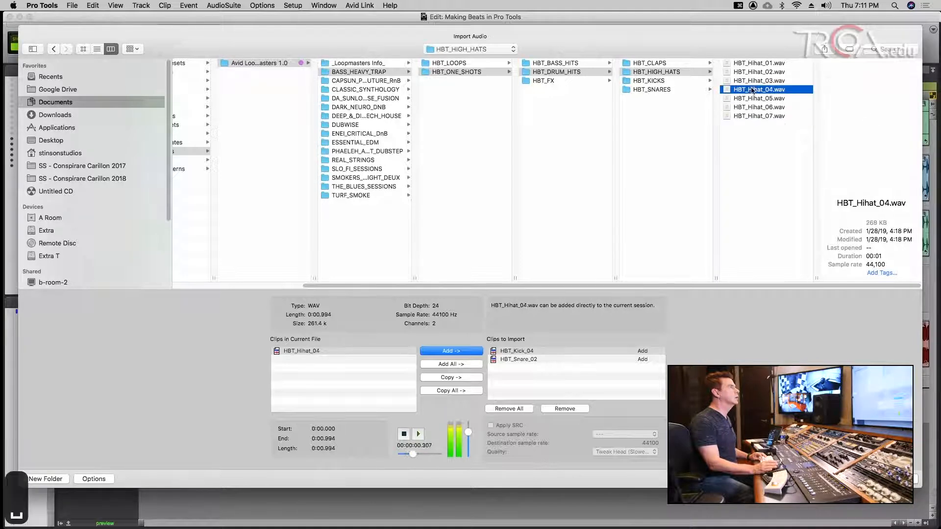
# - Add HBT_Hihat_04 and import the clips as new tracks at session start
pyautogui.click(458, 353)
pyautogui.click(901, 478)
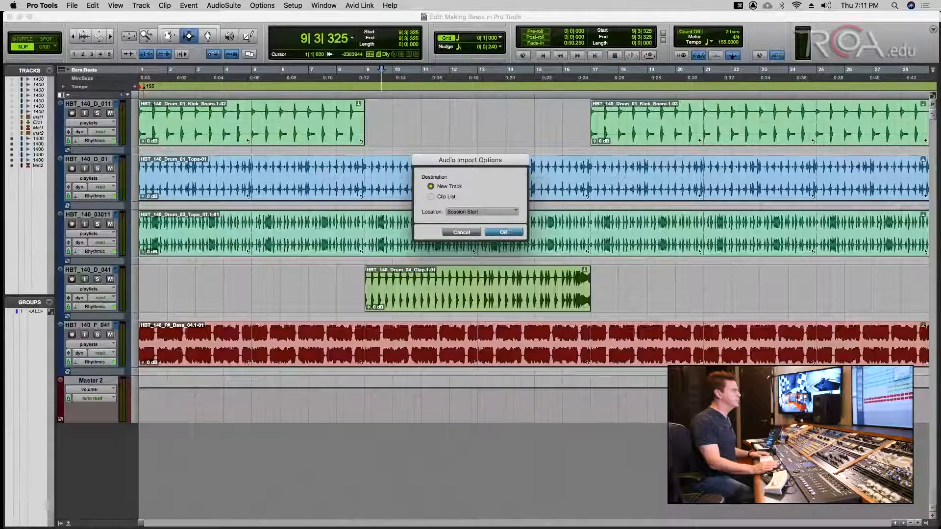
pyautogui.click(502, 233)
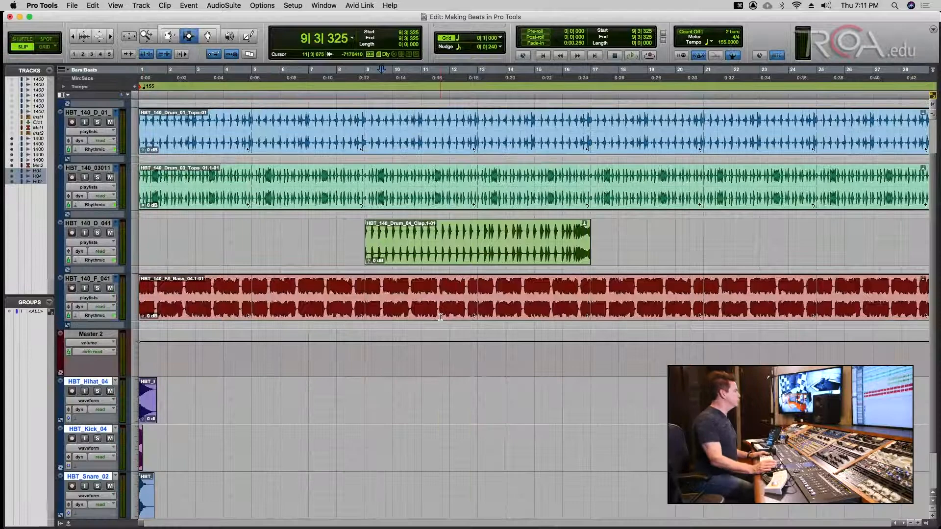
# - Save the session with the imported clips and switch to the Grabber tool
pyautogui.press('super+s')
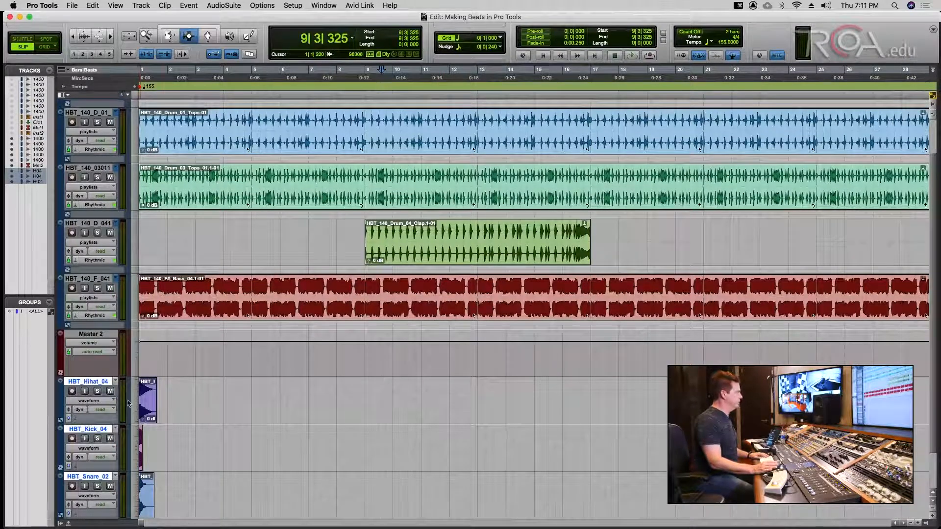
pyautogui.press('super+s')
pyautogui.hotkey('alt', 'a')
pyautogui.press('super+s')
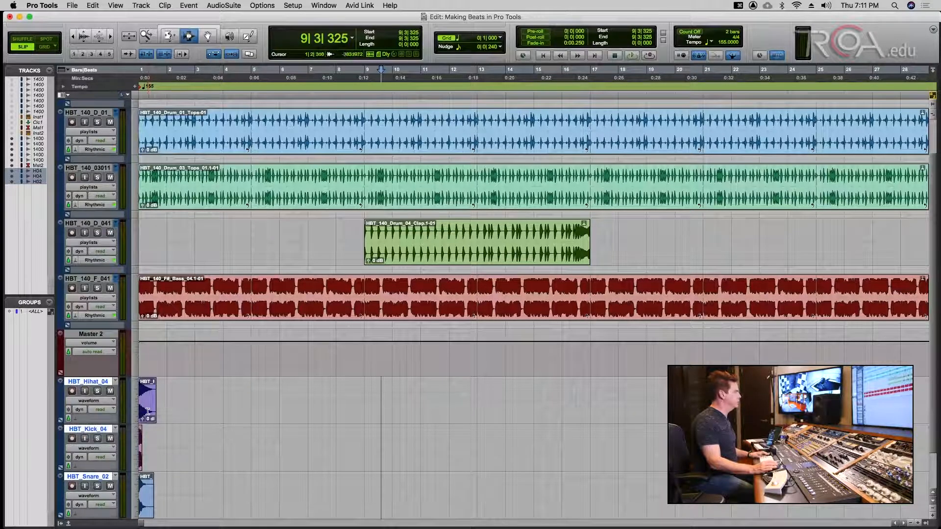
pyautogui.press('super+s')
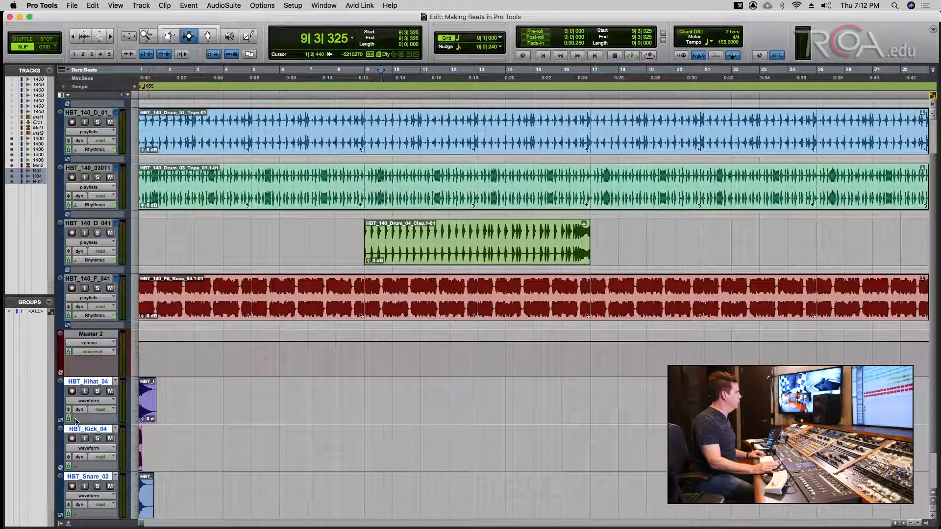
pyautogui.press('super+s')
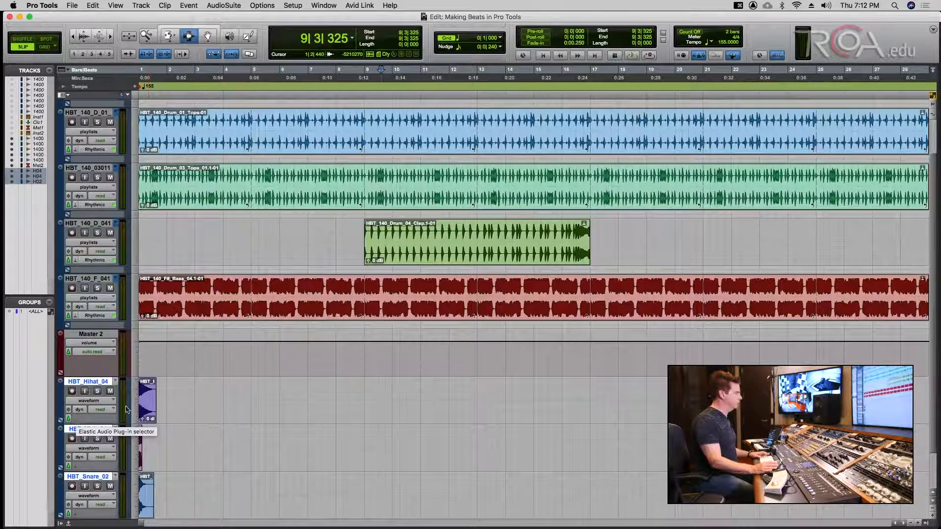
pyautogui.press('super+s')
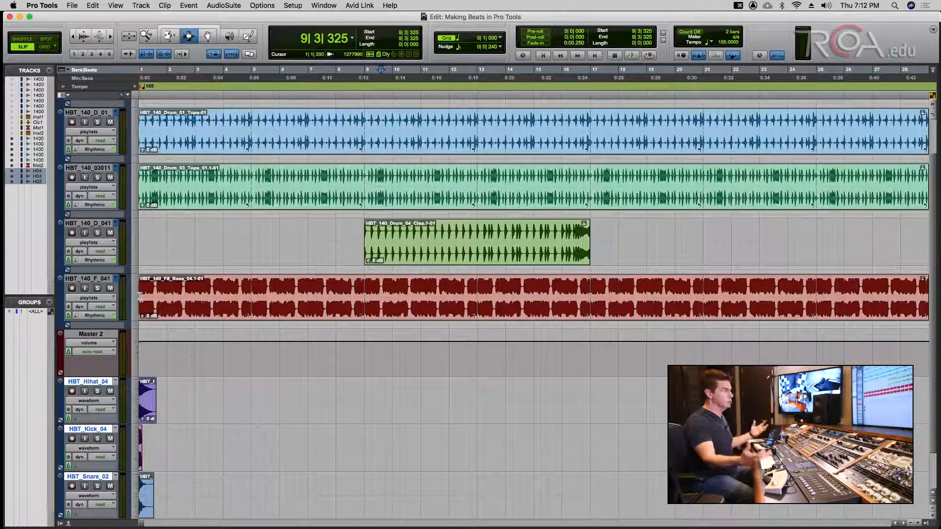
pyautogui.click(212, 35)
pyautogui.press('super+s')
# - Solo the HBT_Hihat_04 track and play it from the session start
pyautogui.click(97, 391)
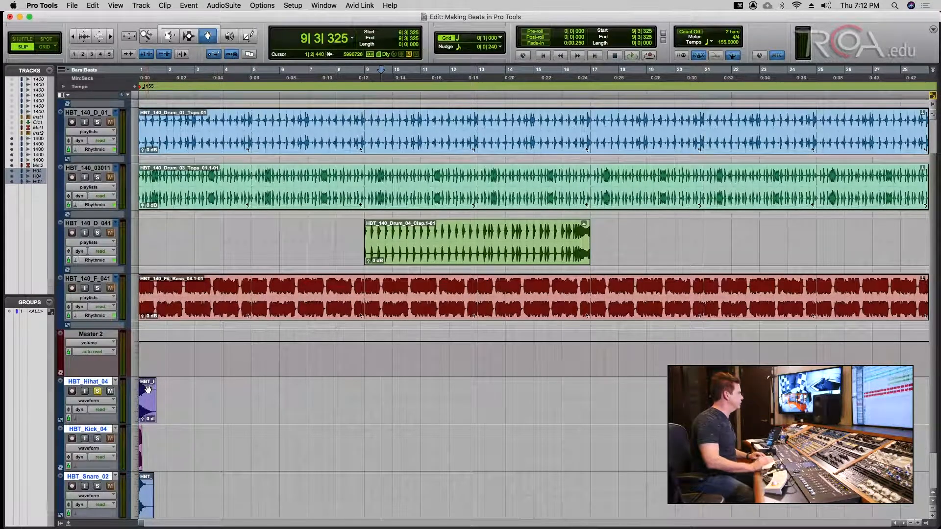
pyautogui.press('Return')
pyautogui.press('space')
pyautogui.press('Return')
pyautogui.press('space')
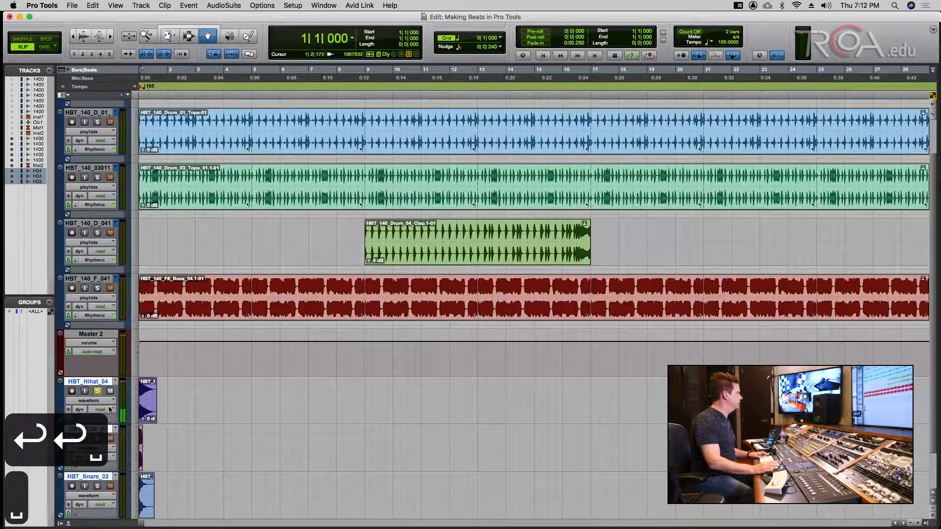
pyautogui.press('s')
# - Select the Hihat clip, switch to the Trim tool, and save
pyautogui.click(152, 386)
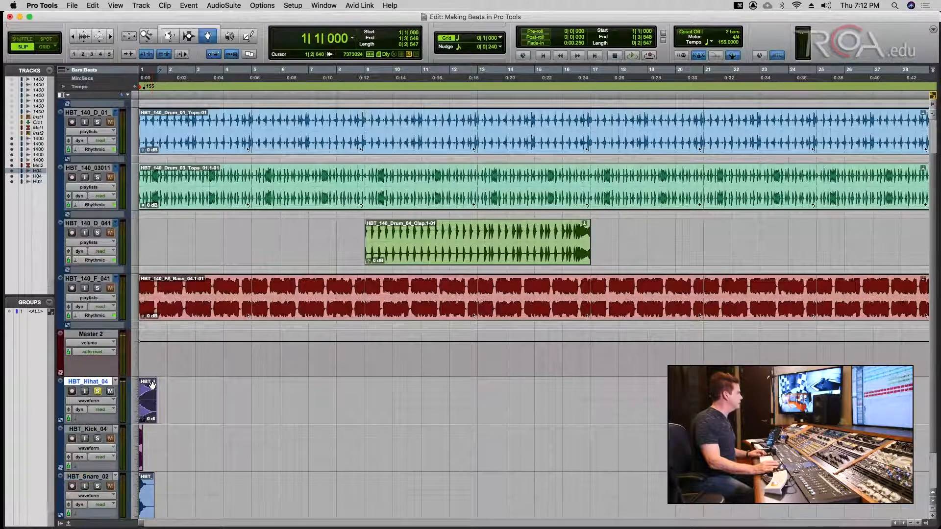
pyautogui.click(168, 35)
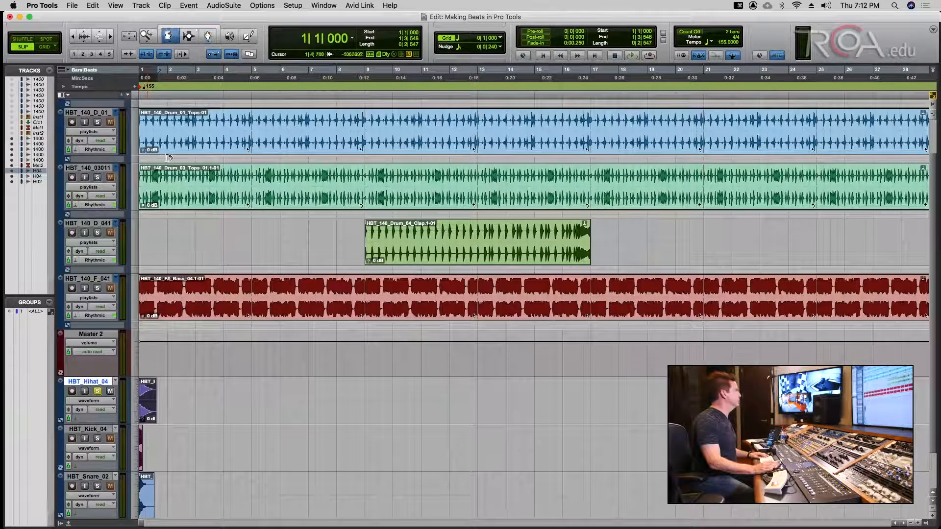
pyautogui.press('super+s')
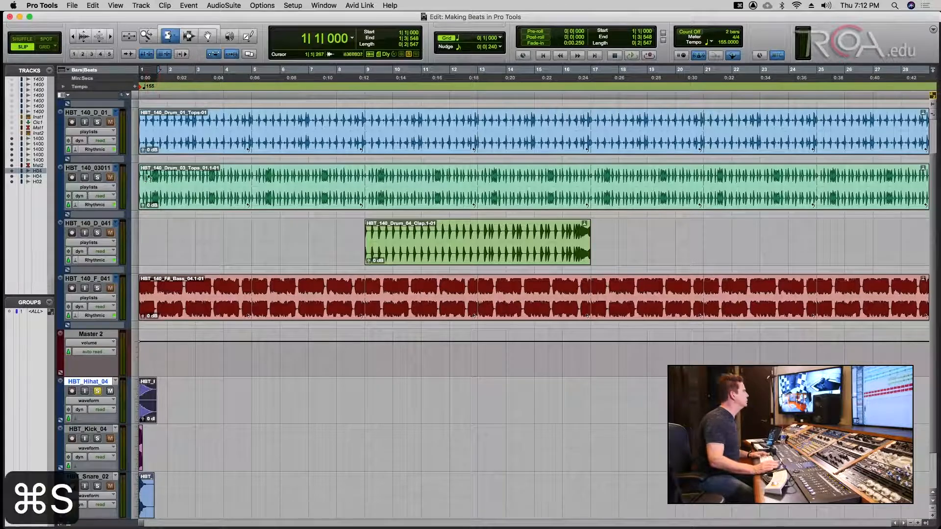
# - In Grid mode, delete the Hihat clip's tail from beat 3 and save
pyautogui.press('super+bracketright')
pyautogui.press('super+bracketright')
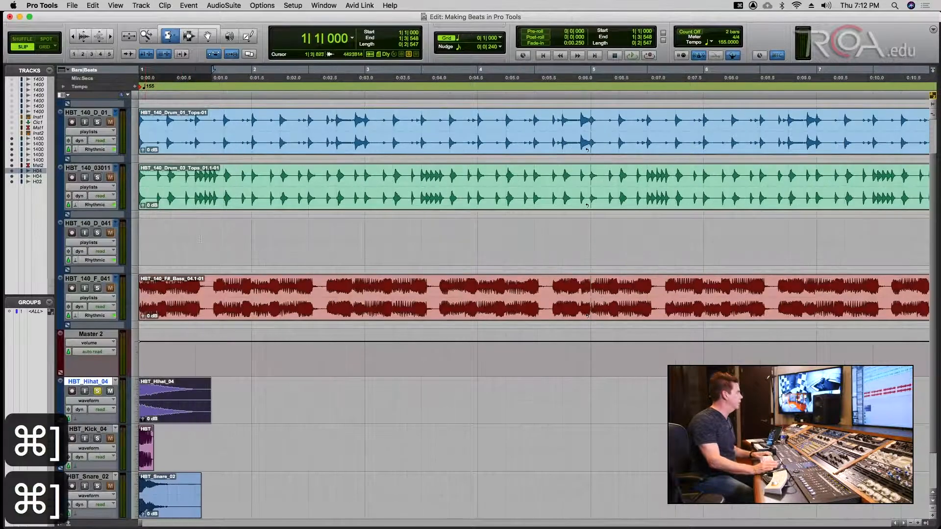
pyautogui.press('Return')
pyautogui.click(190, 37)
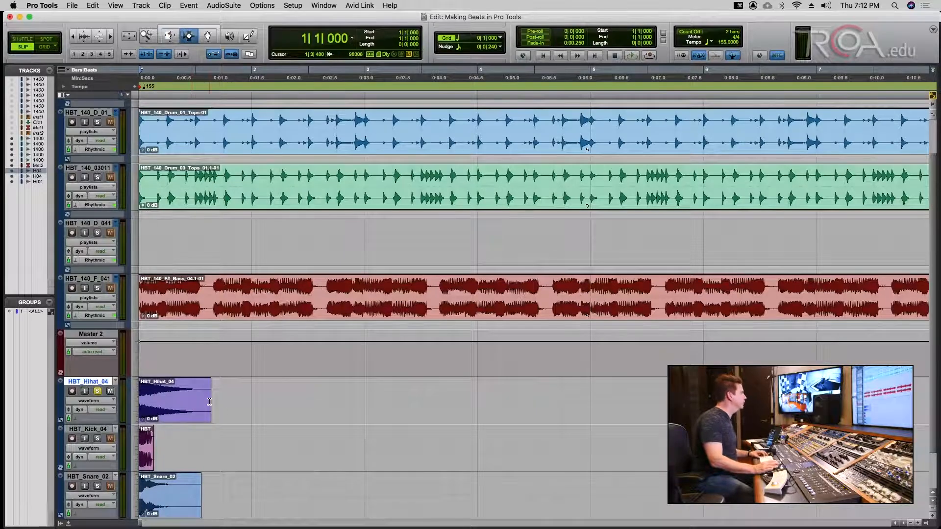
pyautogui.click(47, 47)
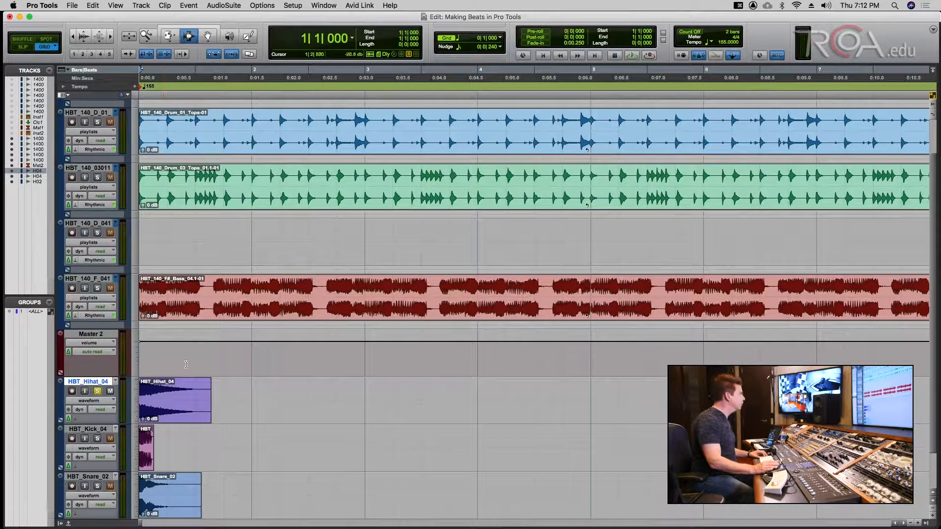
pyautogui.click(196, 382)
pyautogui.hotkey('shift', 'Tab')
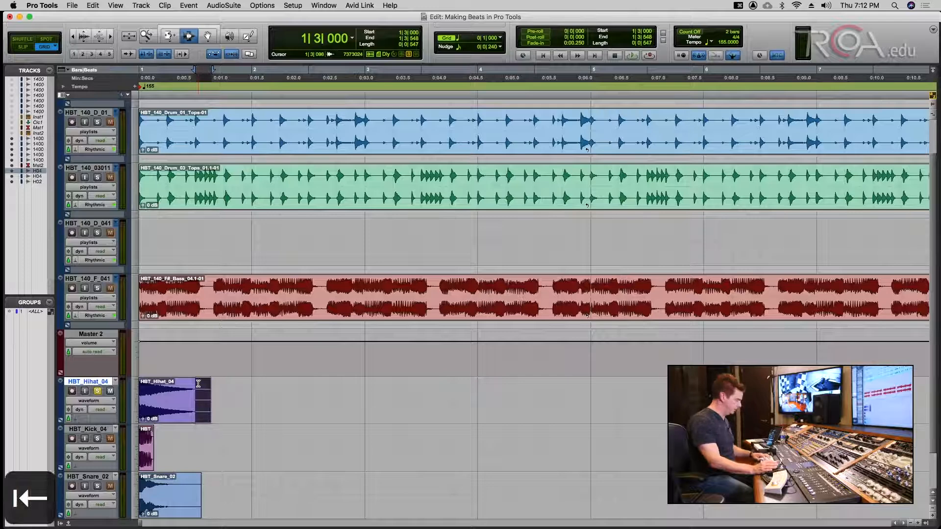
pyautogui.press('BackSpace')
pyautogui.press('super+s')
# - Fade out the Hihat clip from beat 2, save, and play it back
pyautogui.click(175, 391)
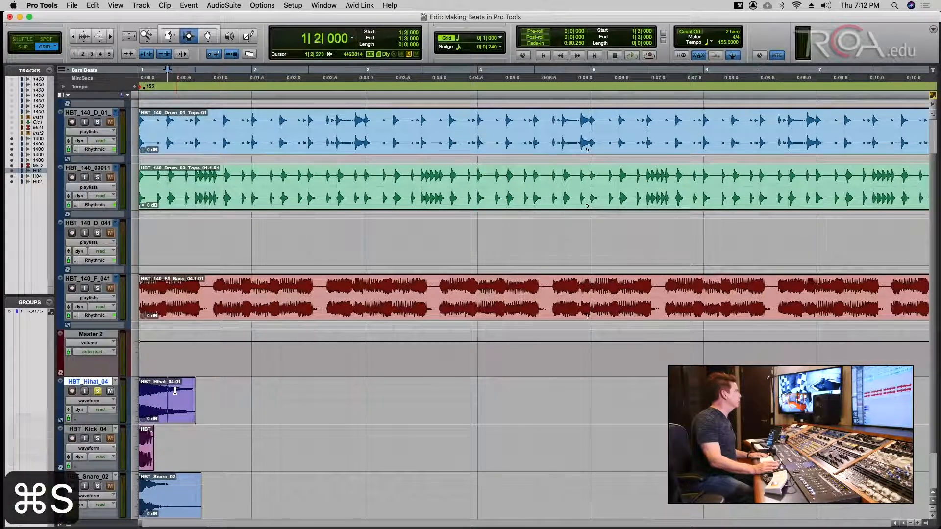
pyautogui.doubleClick(175, 391)
pyautogui.click(175, 390)
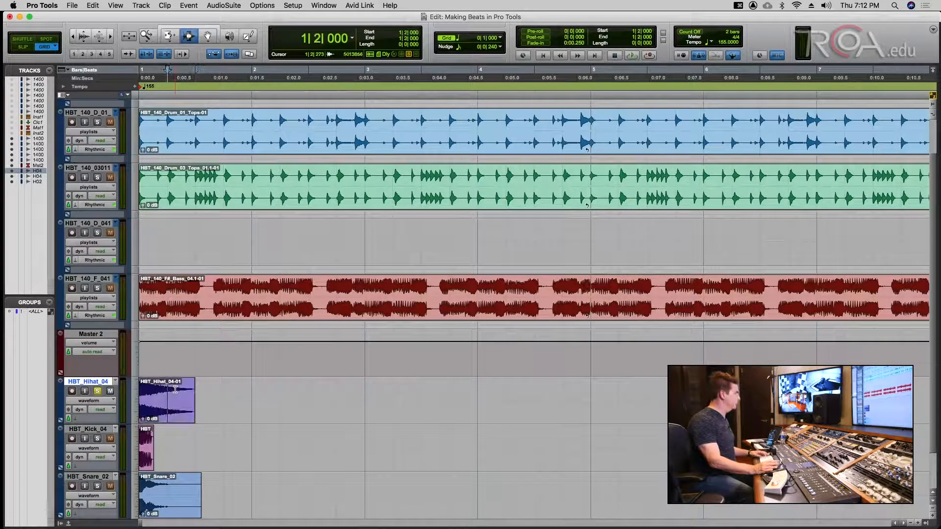
pyautogui.hotkey('shift', 'Tab')
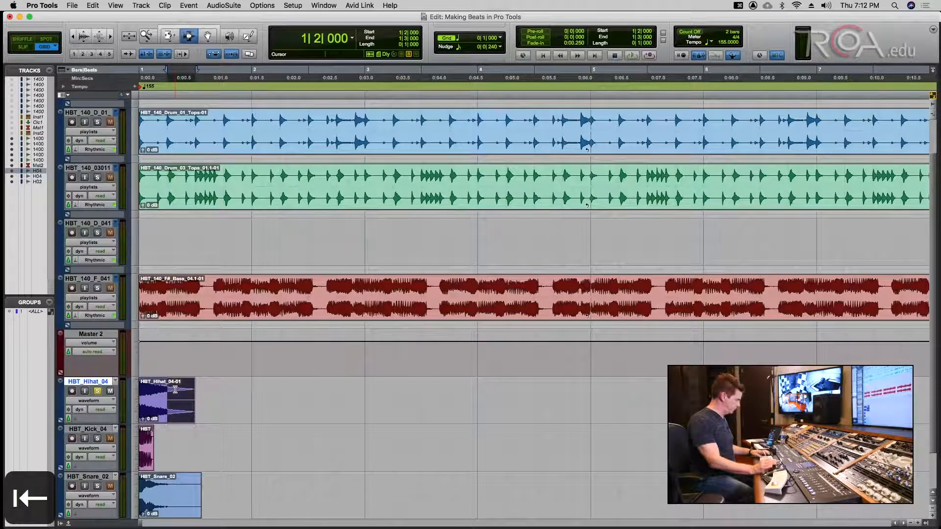
pyautogui.press('cmd+f')
pyautogui.press('Return')
pyautogui.press('cmd+s')
pyautogui.press('Return')
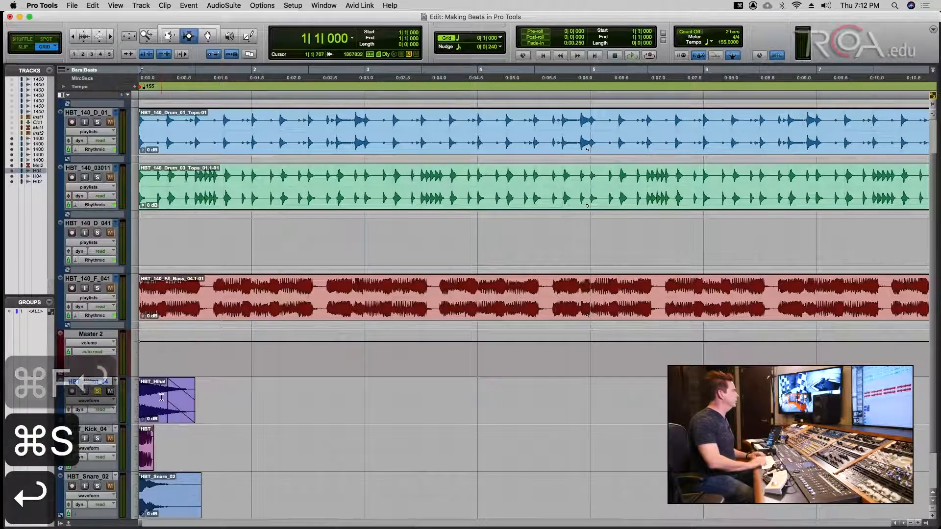
pyautogui.press('space')
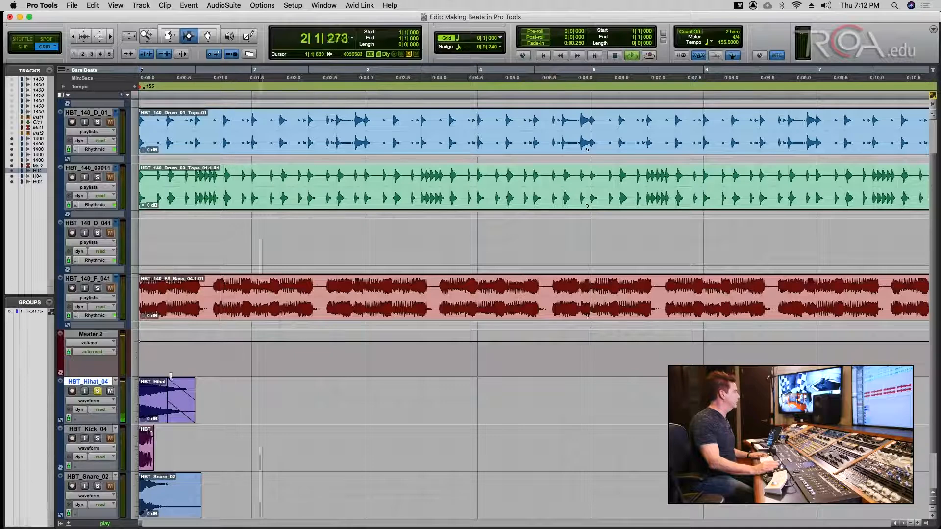
pyautogui.press('cmd+s')
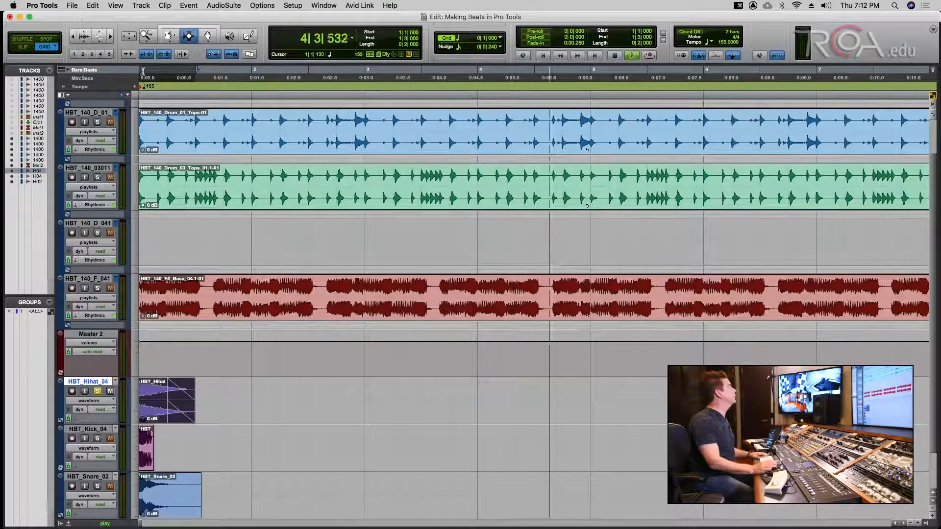
pyautogui.press('space')
# - Turn the Hihat clip into clip group Group-01 and save
pyautogui.click(229, 5)
pyautogui.moveTo(257, 4)
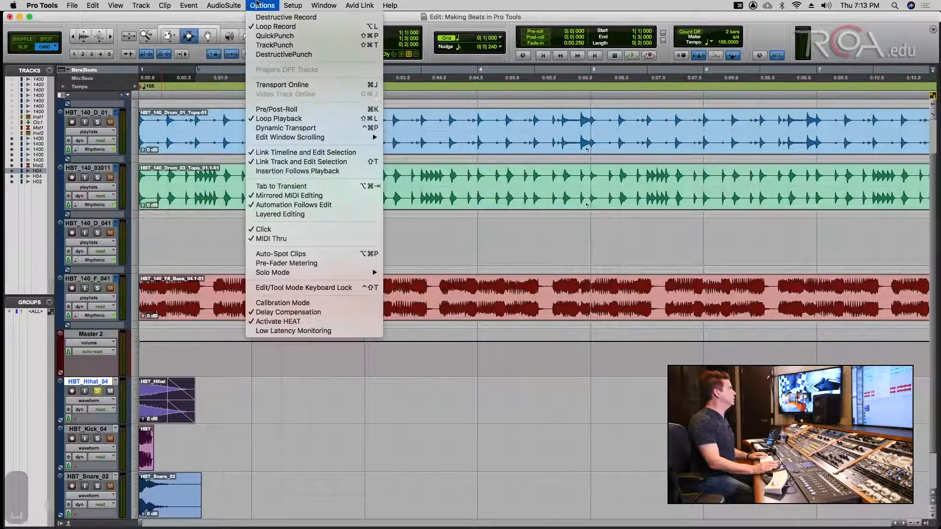
pyautogui.moveTo(192, 3)
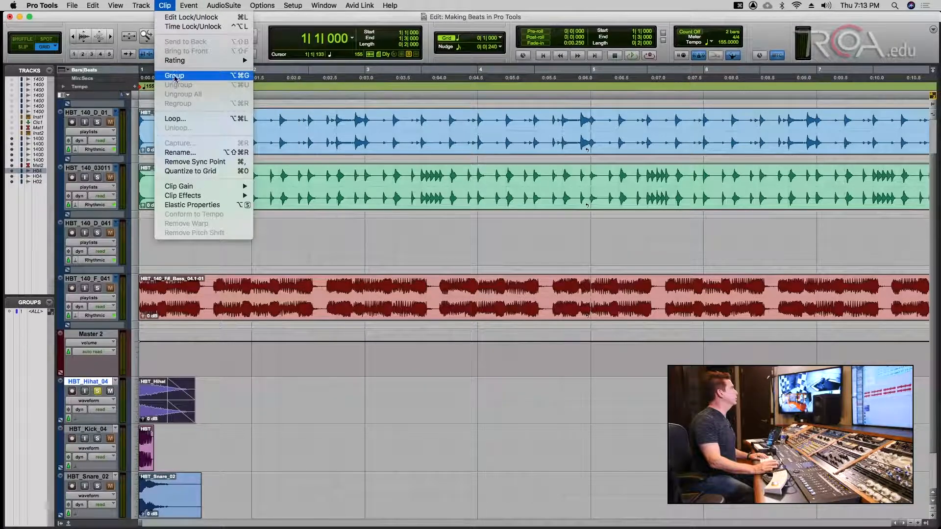
pyautogui.click(175, 76)
pyautogui.press('cmd+s')
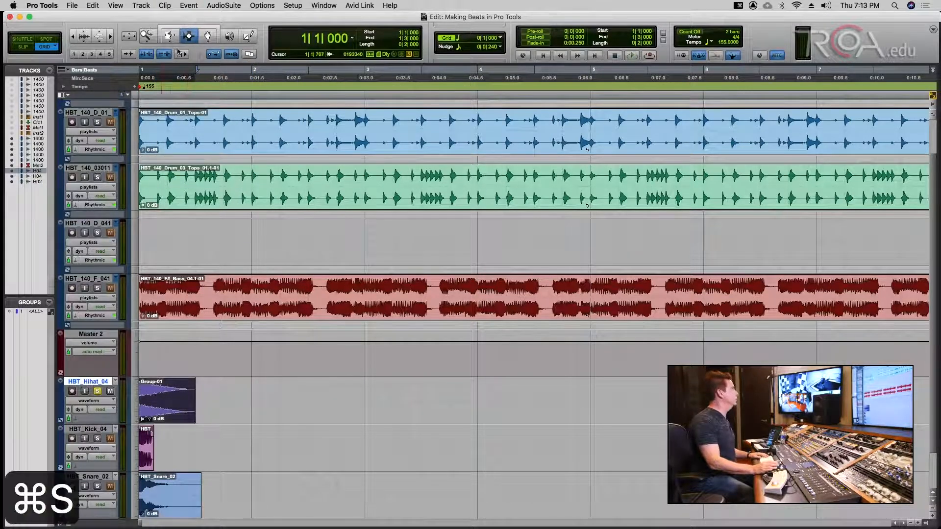
# - Loop-trim Group-01 to repeat out to bar 4, play it, and save
pyautogui.click(175, 39)
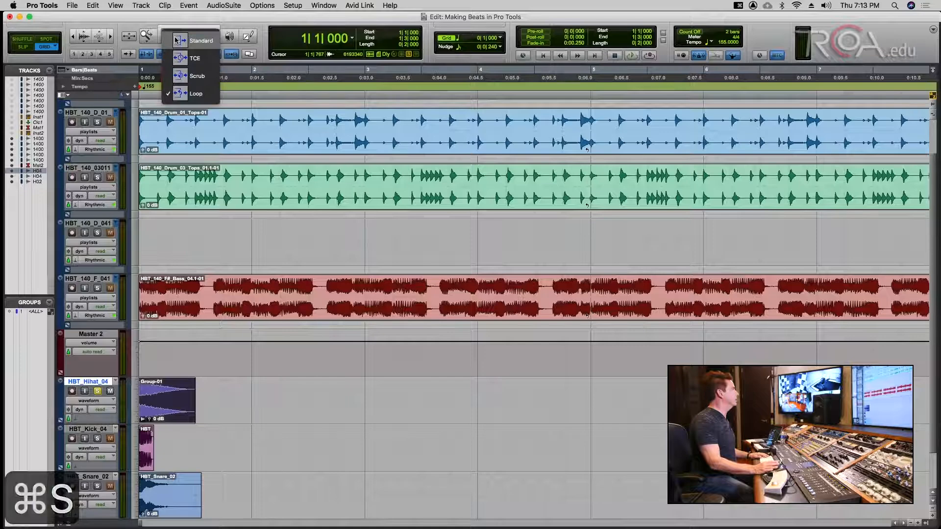
pyautogui.click(186, 97)
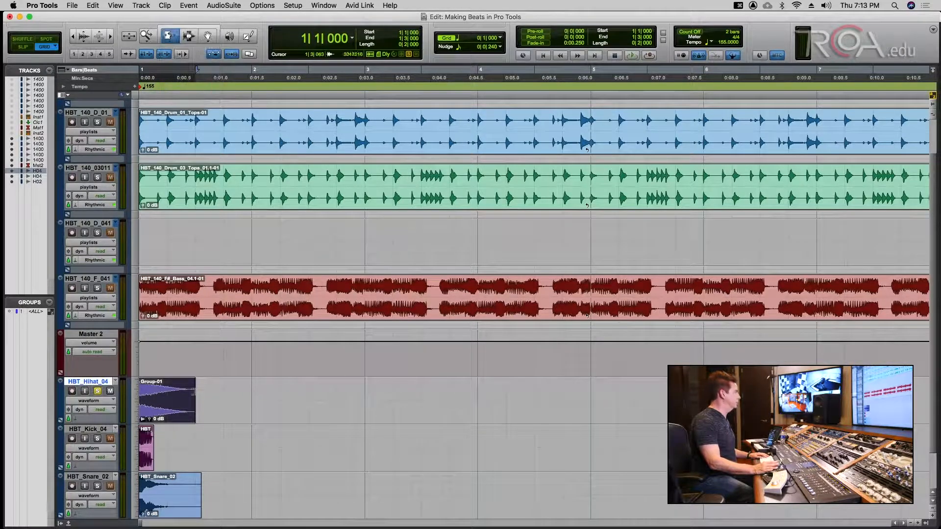
pyautogui.moveTo(191, 387); pyautogui.dragTo(473, 393)
pyautogui.press('space')
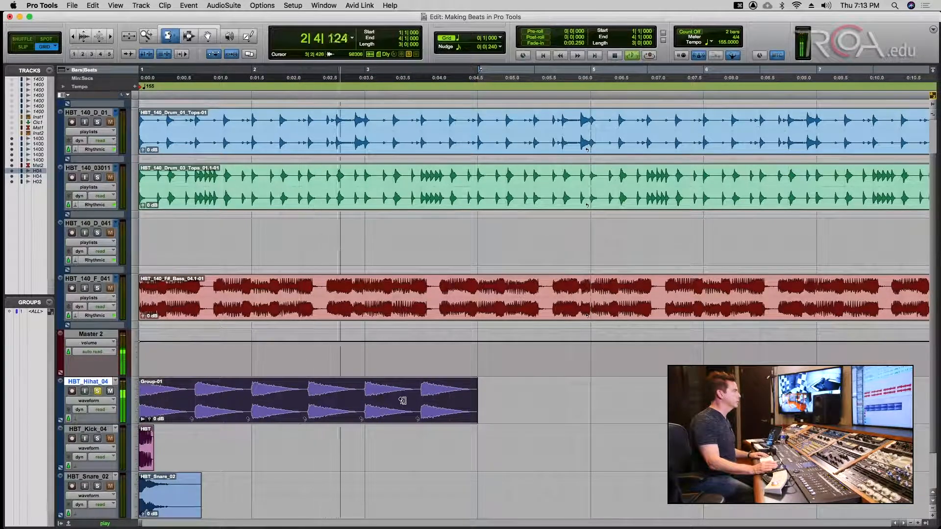
pyautogui.press('super+s')
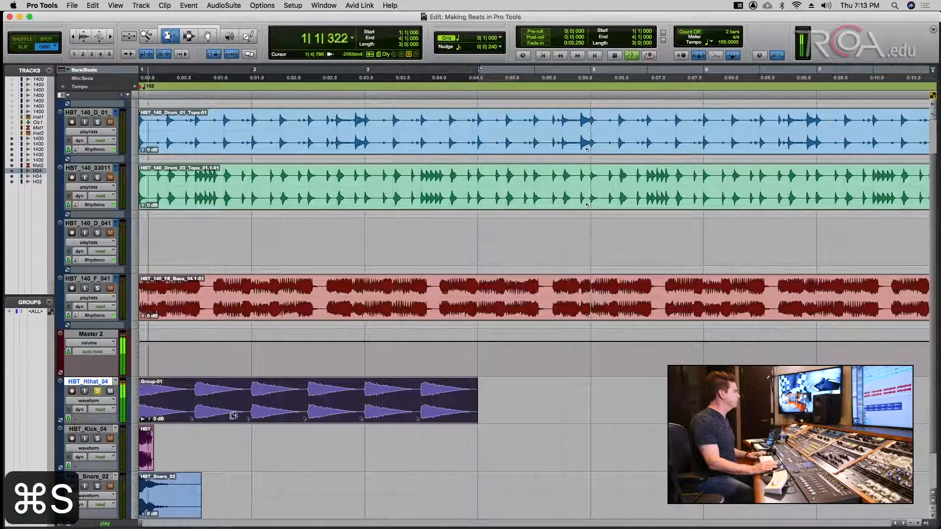
pyautogui.press('space')
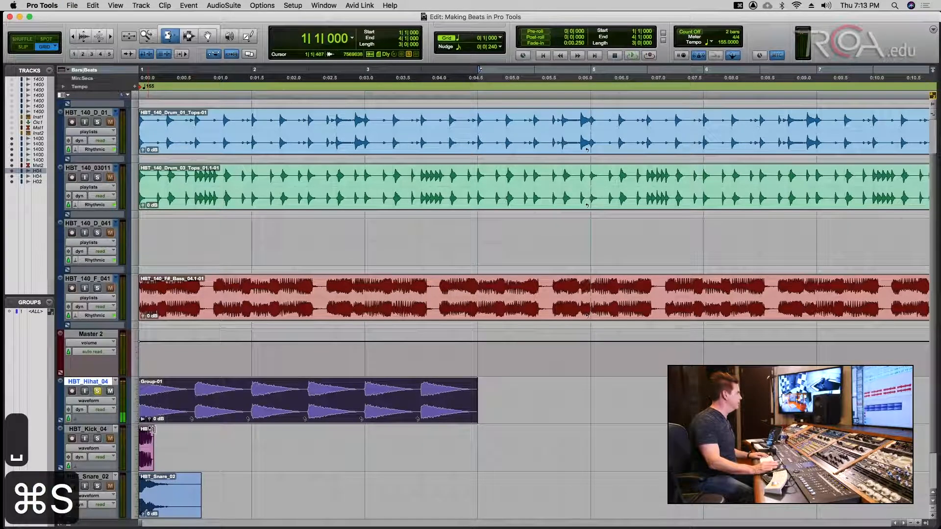
# - Solo the Kick track and play it back from the session start
pyautogui.click(98, 439)
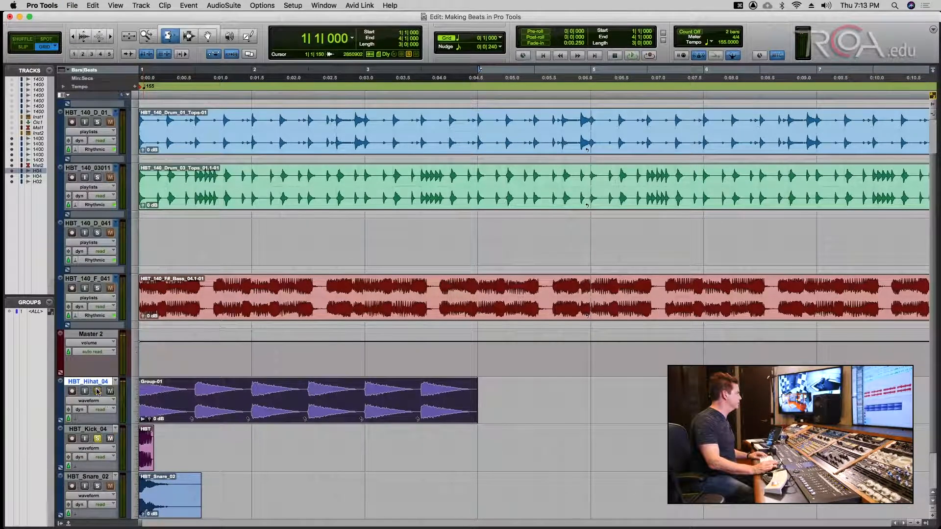
pyautogui.press('space')
pyautogui.press('Return')
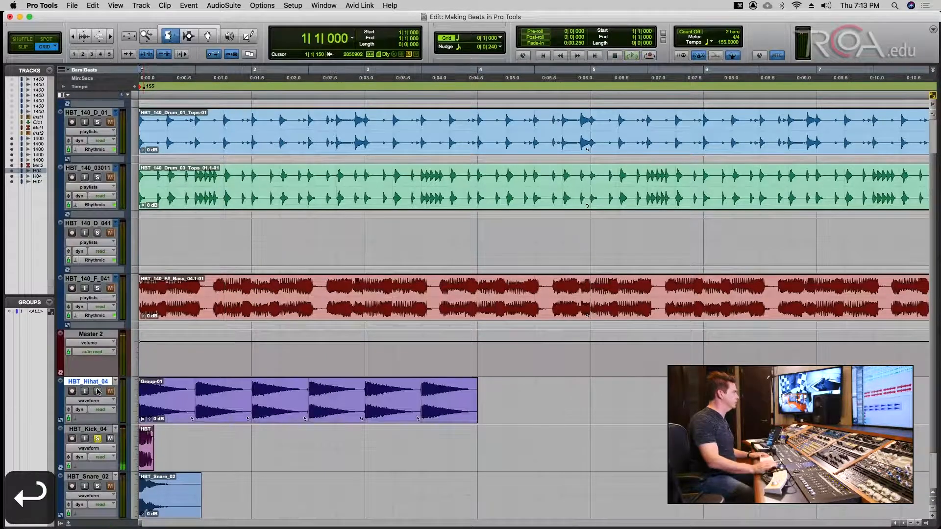
pyautogui.click(207, 36)
# - Shift the HBT_Snare_02 hit later in bar 1, then solo Snare and Hihat and audition
pyautogui.moveTo(173, 478); pyautogui.dragTo(218, 483)
pyautogui.press('Return')
pyautogui.press('space')
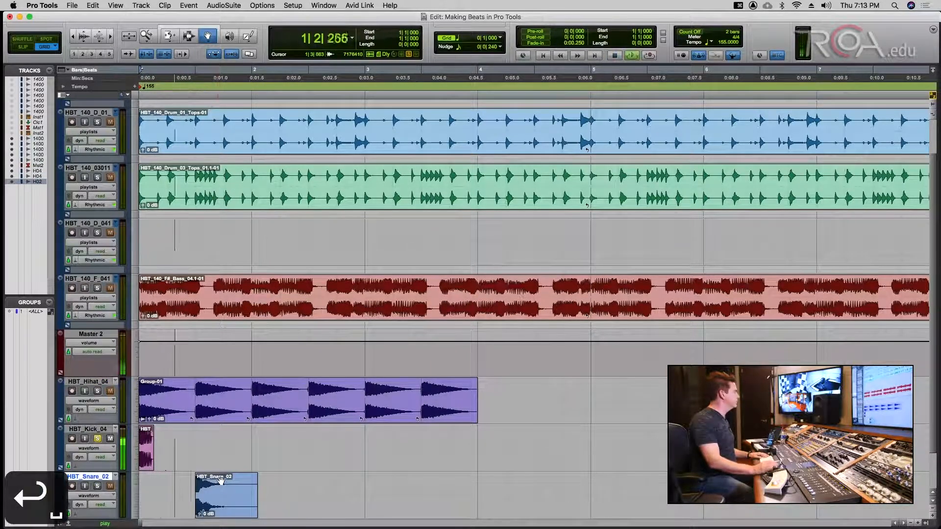
pyautogui.press('super+s')
pyautogui.click(97, 486)
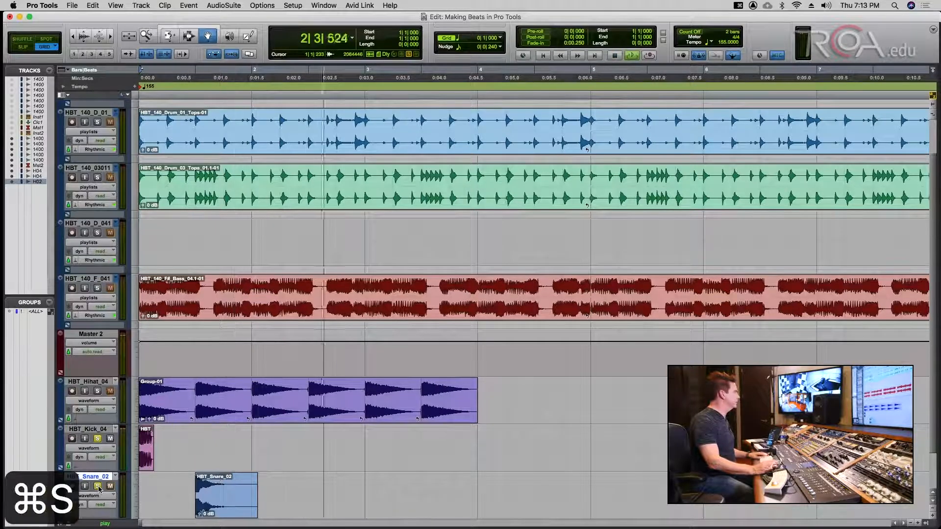
pyautogui.press('Return')
pyautogui.press('space')
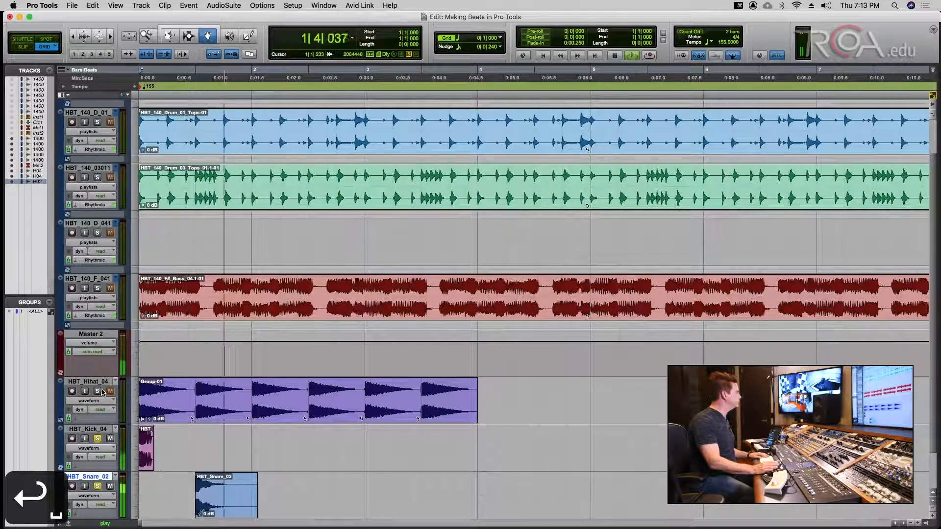
pyautogui.click(97, 390)
pyautogui.press('space')
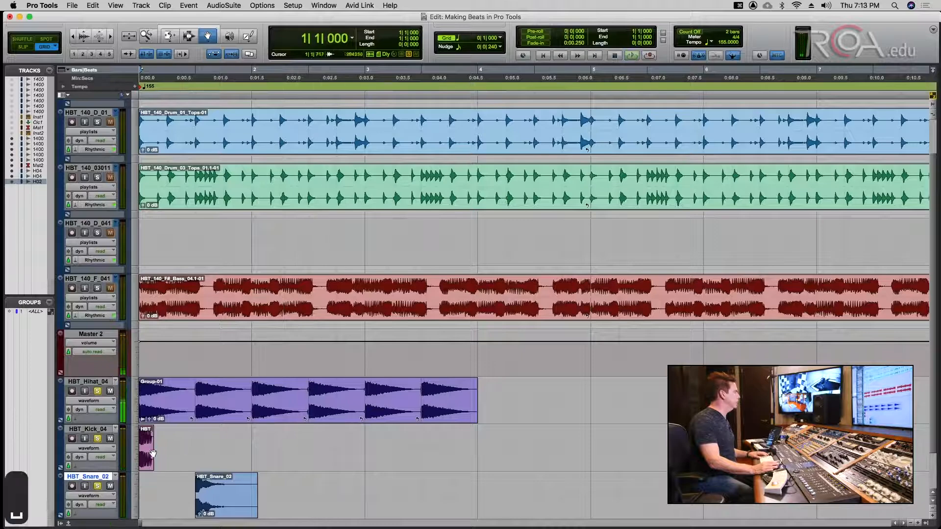
# - Copy the bar-1 kick and snare clips to bar 2 and play the beat from the top
pyautogui.click(148, 435)
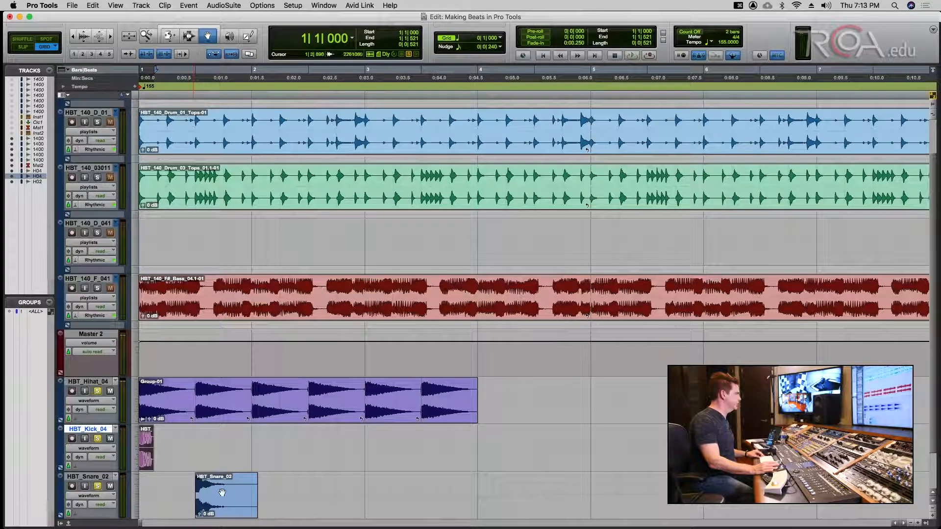
pyautogui.keyDown('shift'); pyautogui.click(222, 494); pyautogui.keyUp('shift')
pyautogui.moveTo(150, 435); pyautogui.dragTo(258, 446)
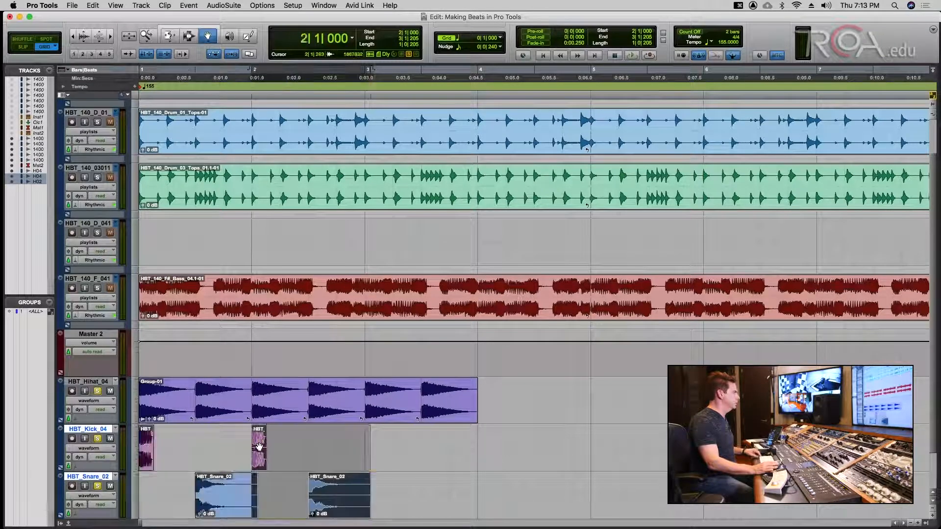
pyautogui.click(305, 459)
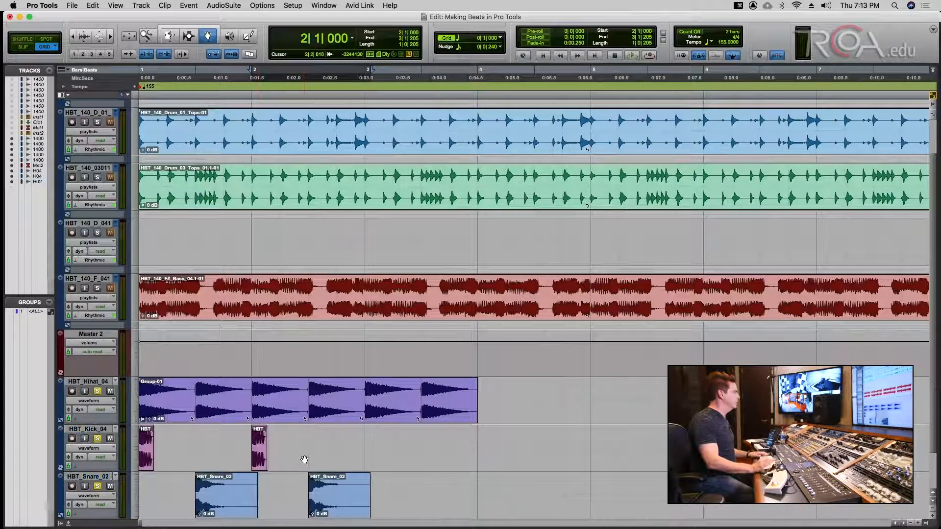
pyautogui.press('Return')
pyautogui.press('space')
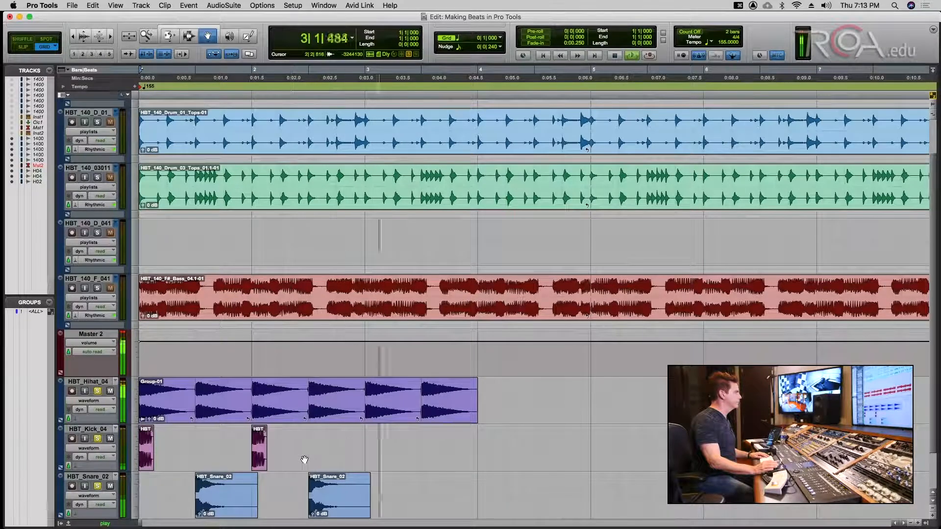
pyautogui.press('space')
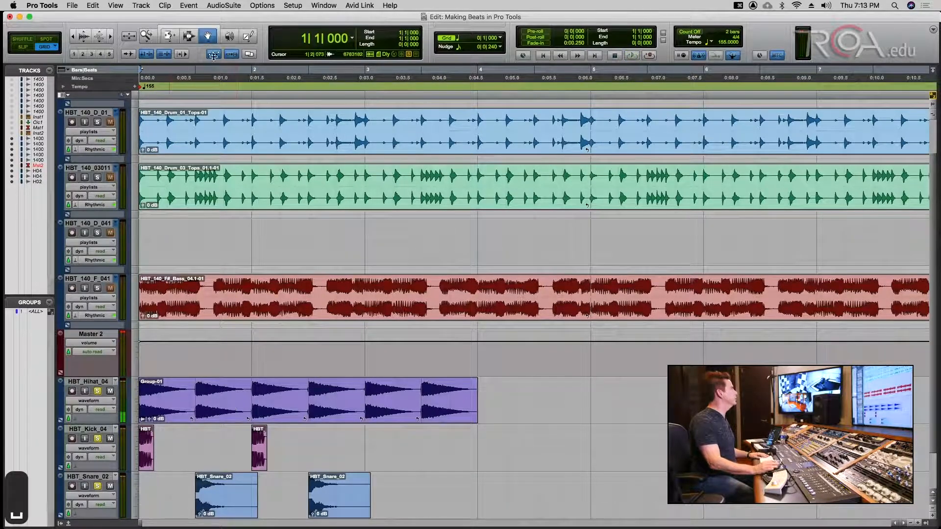
# - Copy the second snare hit one bar later, trim its tail at bar 4, and save
pyautogui.moveTo(333, 493); pyautogui.dragTo(435, 484)
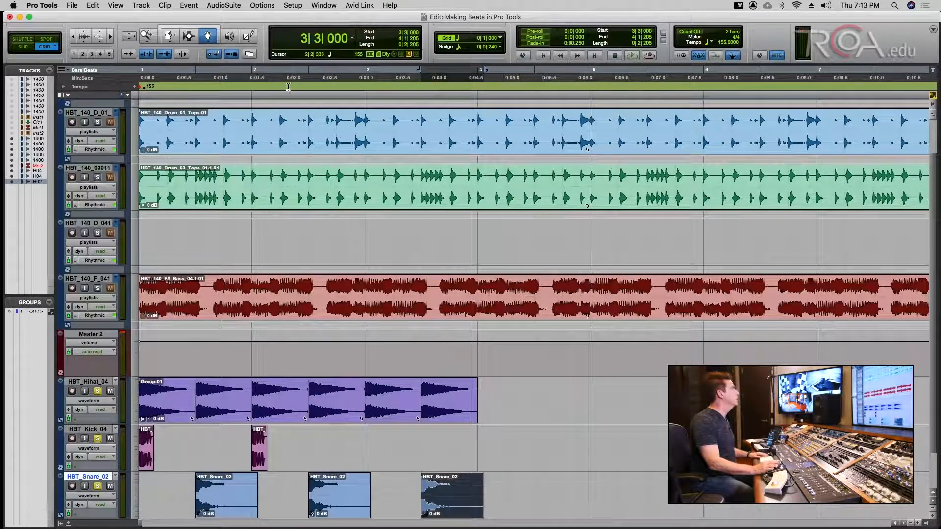
pyautogui.click(192, 36)
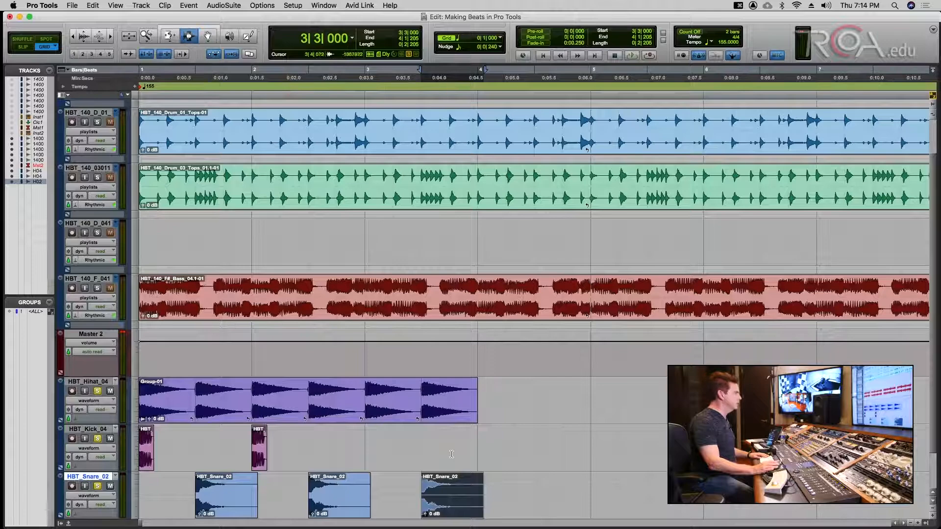
pyautogui.click(474, 481)
pyautogui.hotkey('shift', 'Tab')
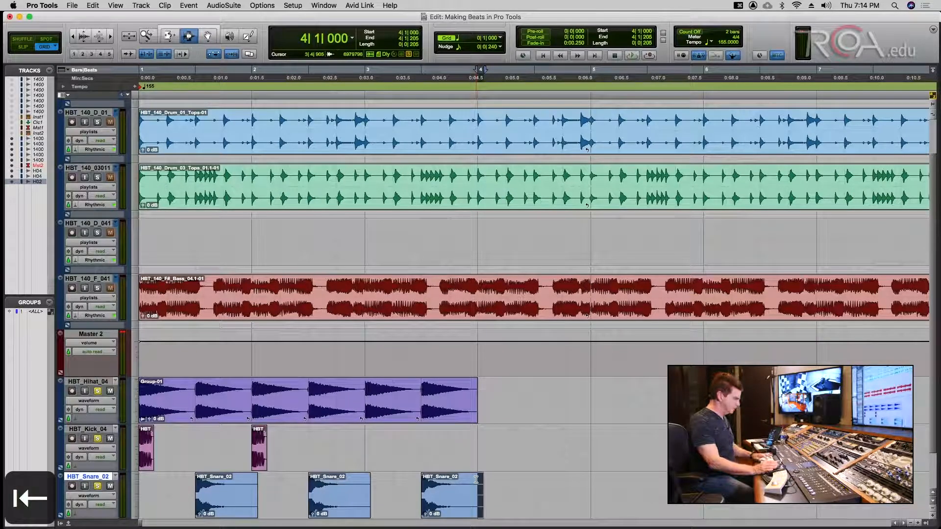
pyautogui.press('BackSpace')
pyautogui.press('super+s')
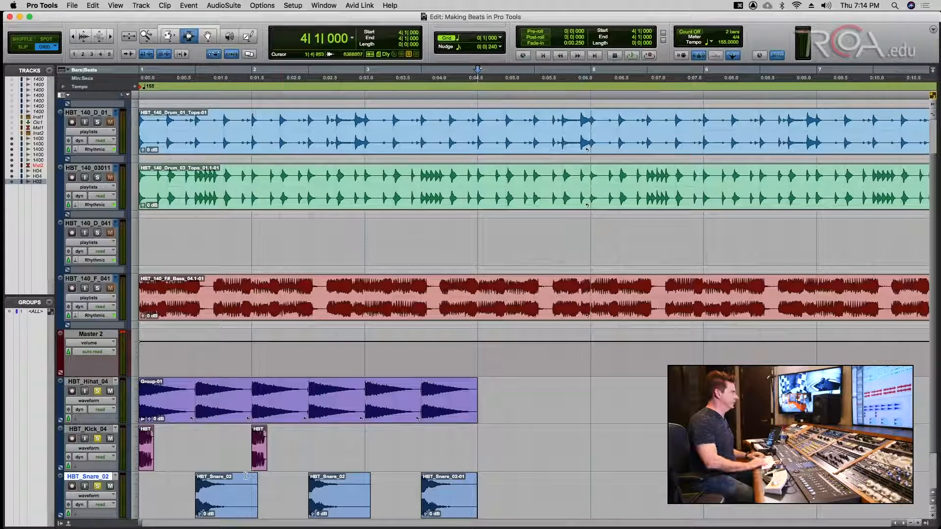
pyautogui.press('Return')
pyautogui.press('space')
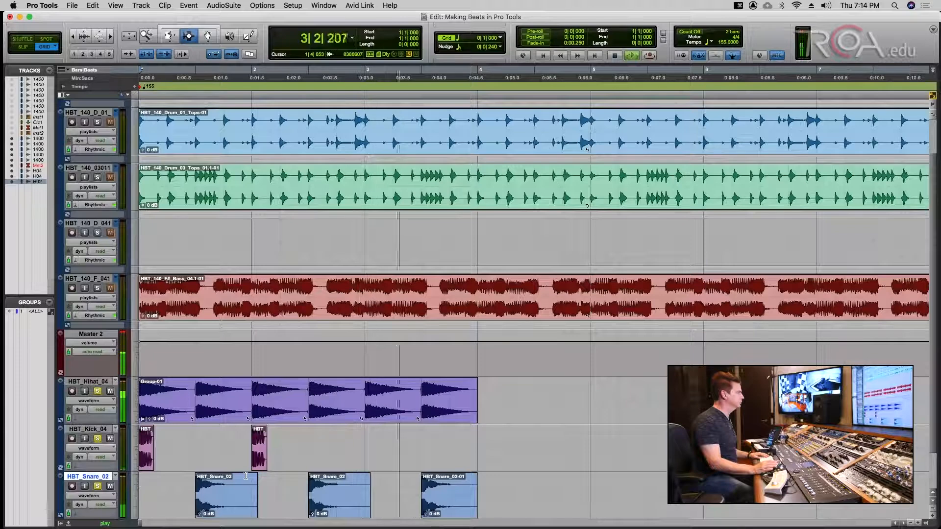
pyautogui.press('super+s')
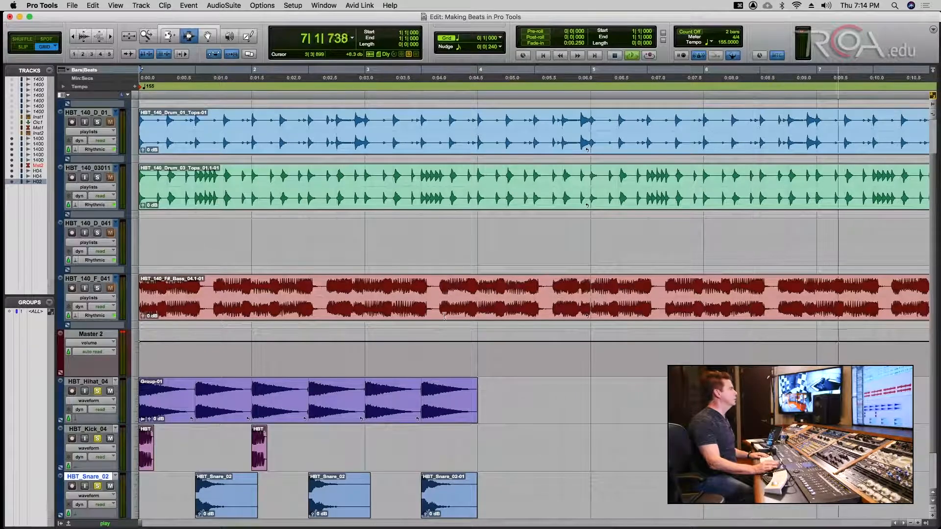
# - Copy the shortened snare hit one bar later and copy a kick hit to bar 3
pyautogui.click(208, 35)
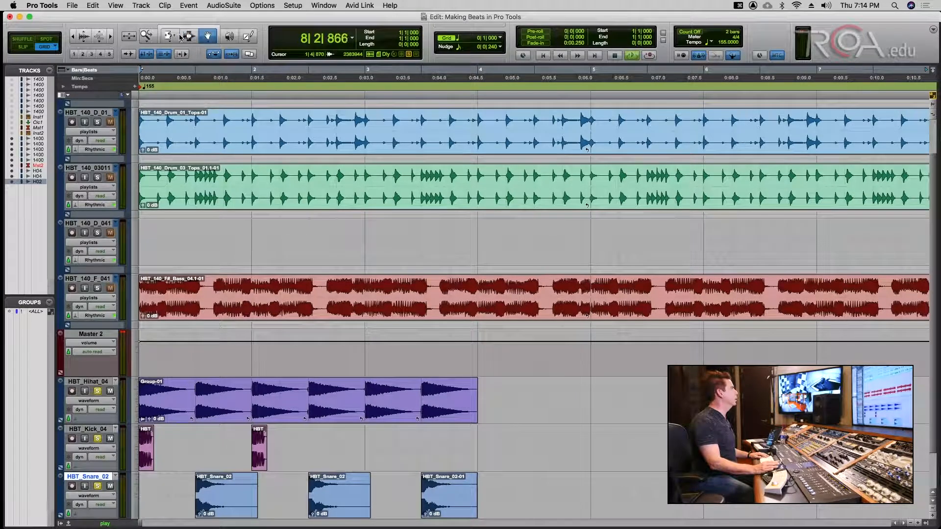
pyautogui.click(173, 40)
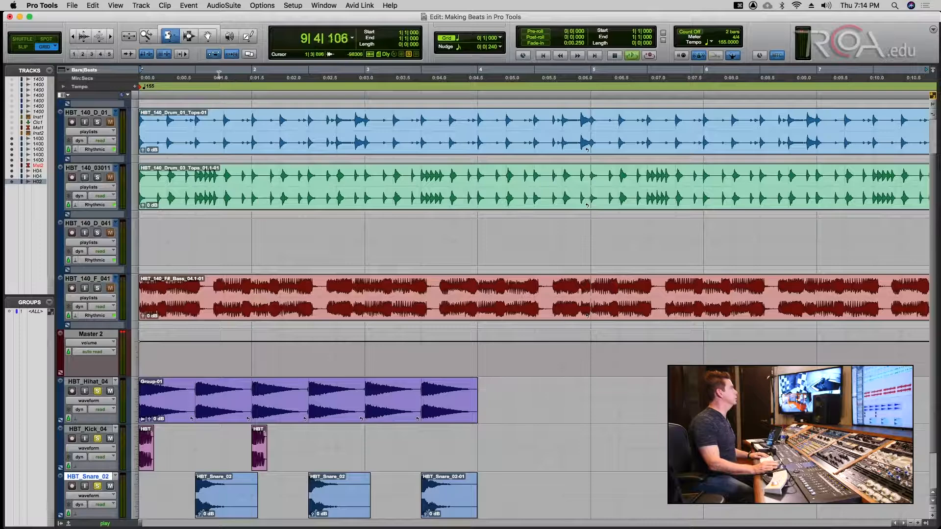
pyautogui.click(208, 36)
pyautogui.press('super+s')
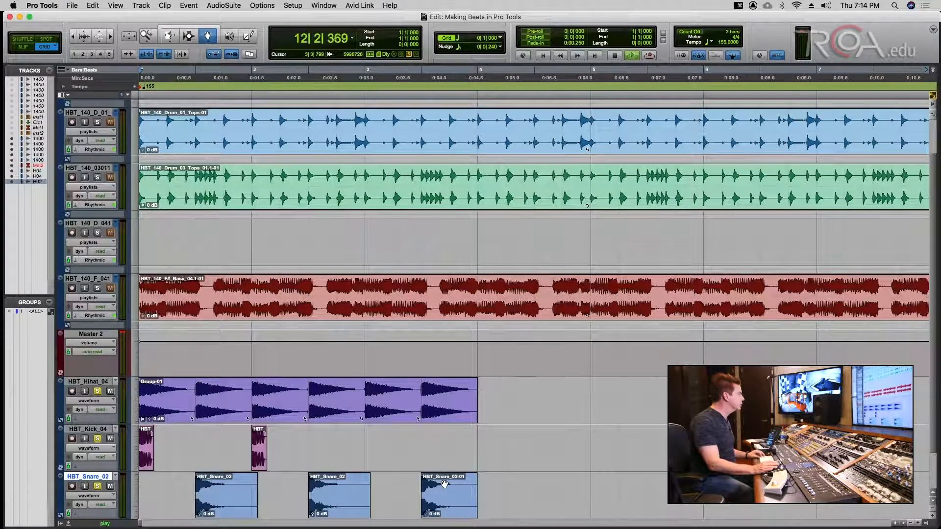
pyautogui.moveTo(444, 484); pyautogui.dragTo(557, 487)
pyautogui.press('super+s')
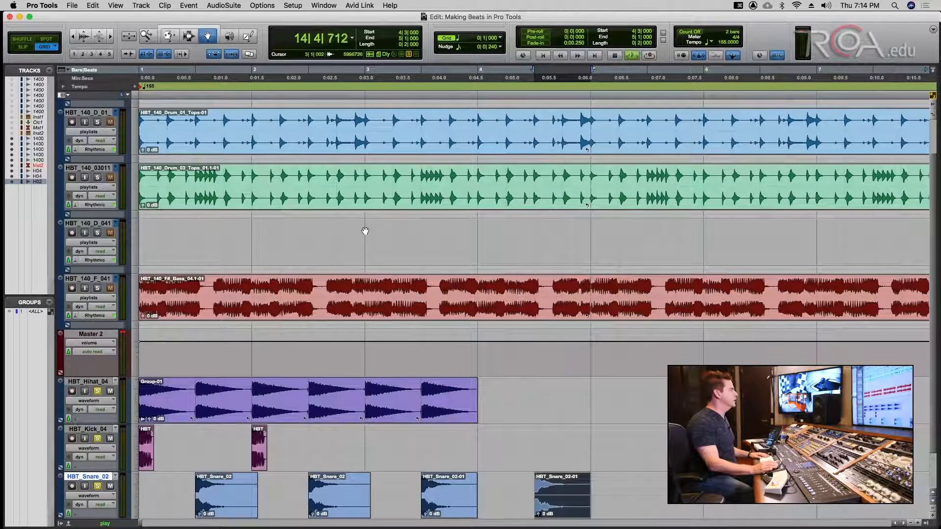
pyautogui.click(182, 39)
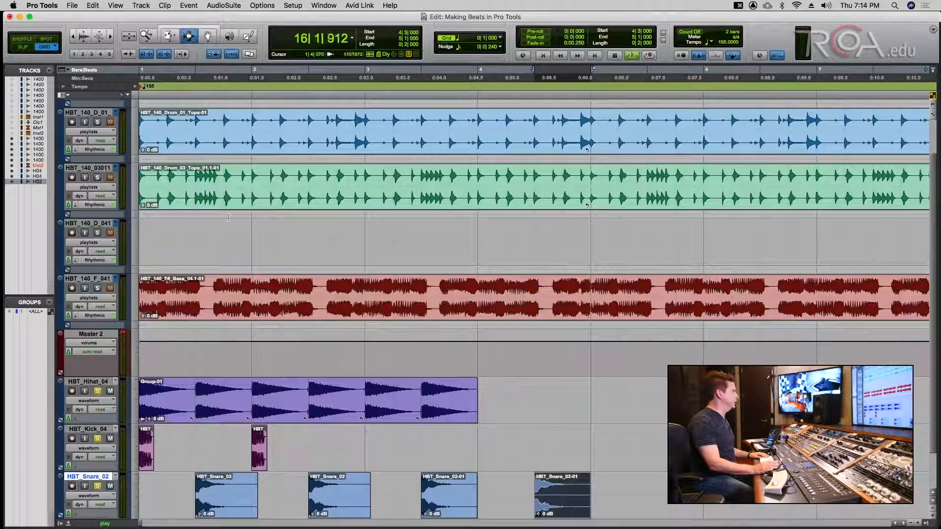
pyautogui.click(208, 37)
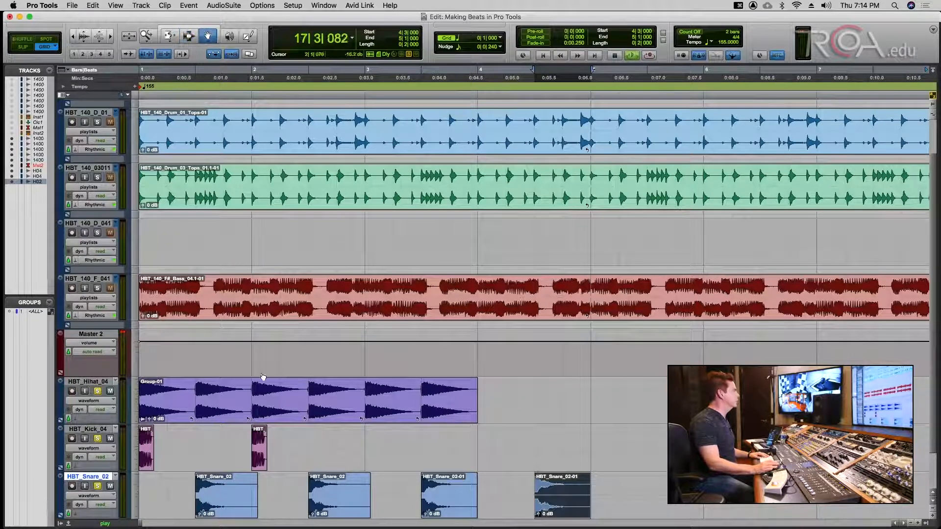
pyautogui.moveTo(267, 438); pyautogui.dragTo(522, 429)
# - Loop the hi-hat clip out to bar 5 with the Trim tool and play the extended beat
pyautogui.press('super+s')
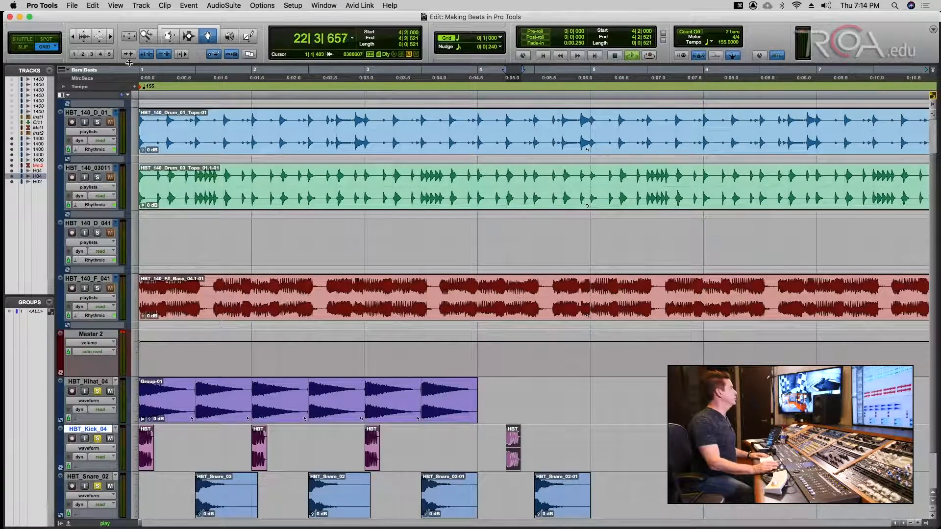
pyautogui.click(168, 35)
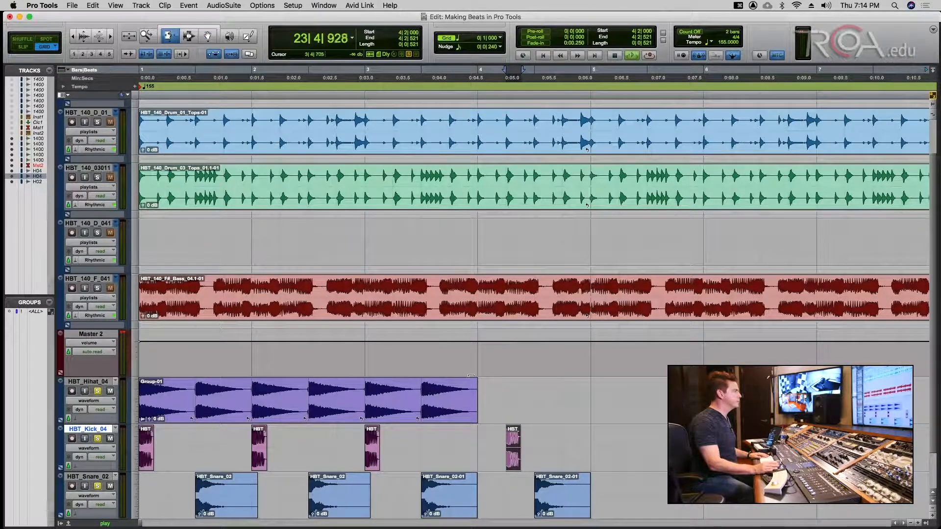
pyautogui.moveTo(468, 379); pyautogui.dragTo(591, 381)
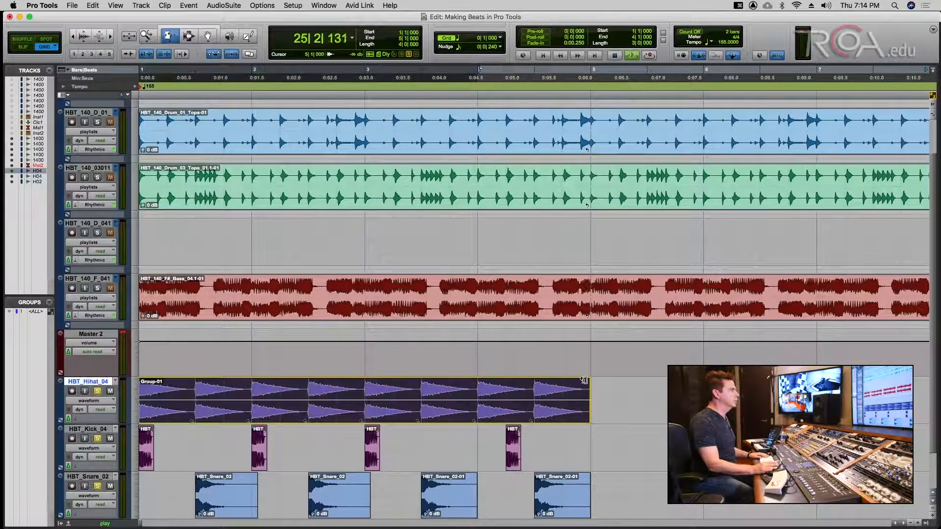
pyautogui.press('Return')
pyautogui.press('space')
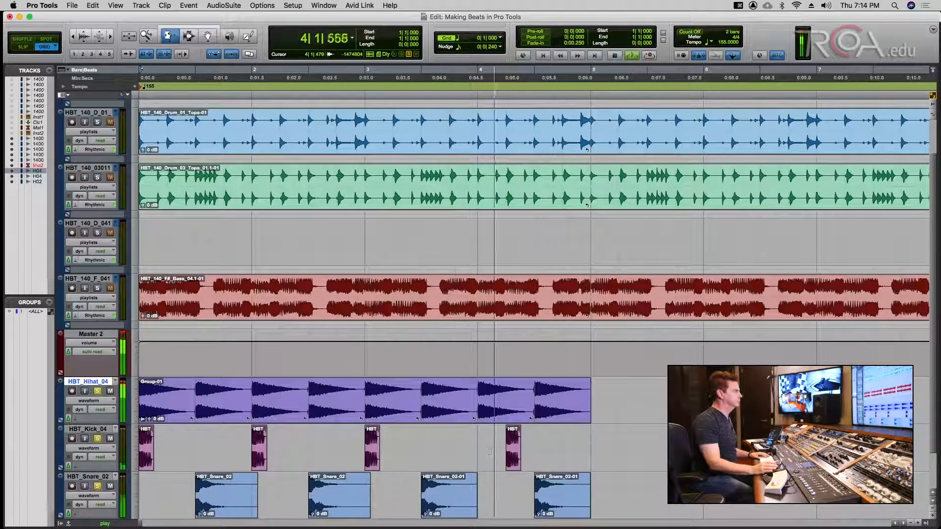
pyautogui.press('space')
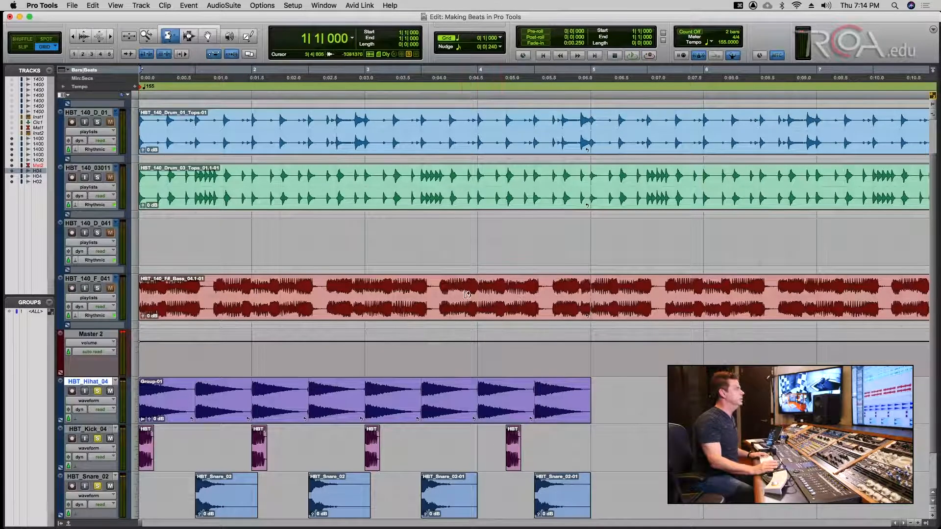
pyautogui.press('super+s')
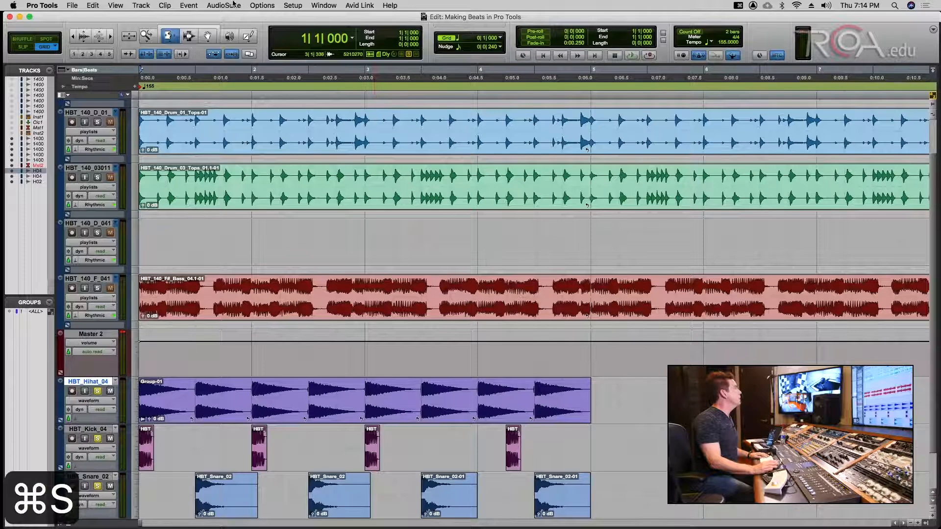
# - Select the hi-hat, kick and snare clips together with the Selector
pyautogui.click(187, 36)
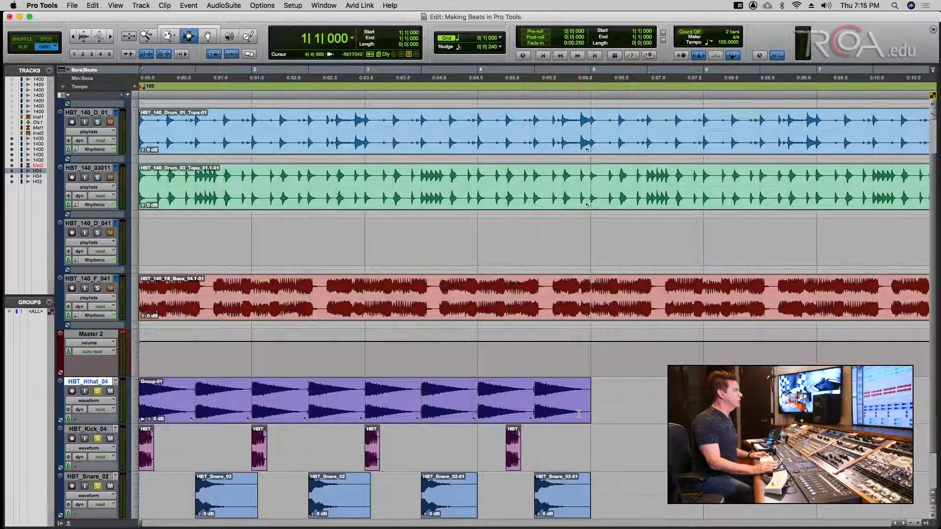
pyautogui.press('super+s')
pyautogui.moveTo(586, 400); pyautogui.dragTo(152, 527)
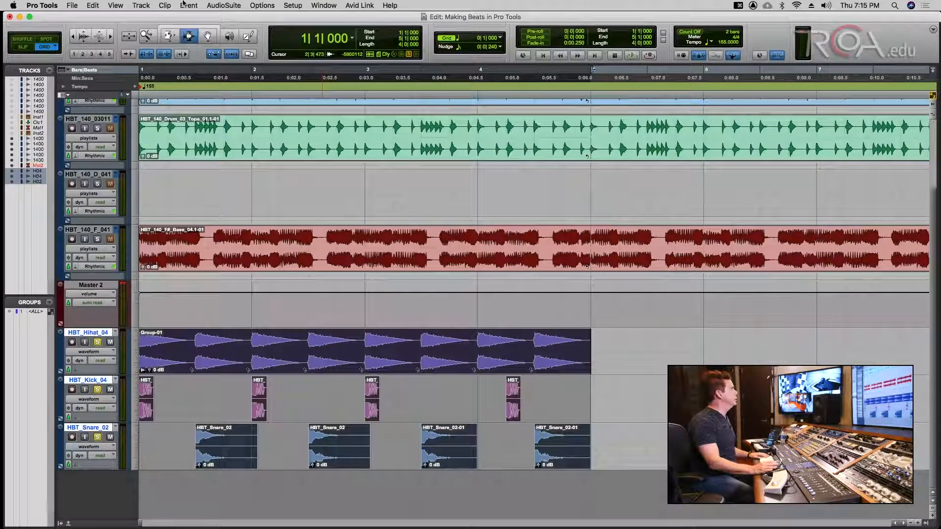
# - Group the selected hi-hat, kick and snare clips into Group-02 and save
pyautogui.click(165, 5)
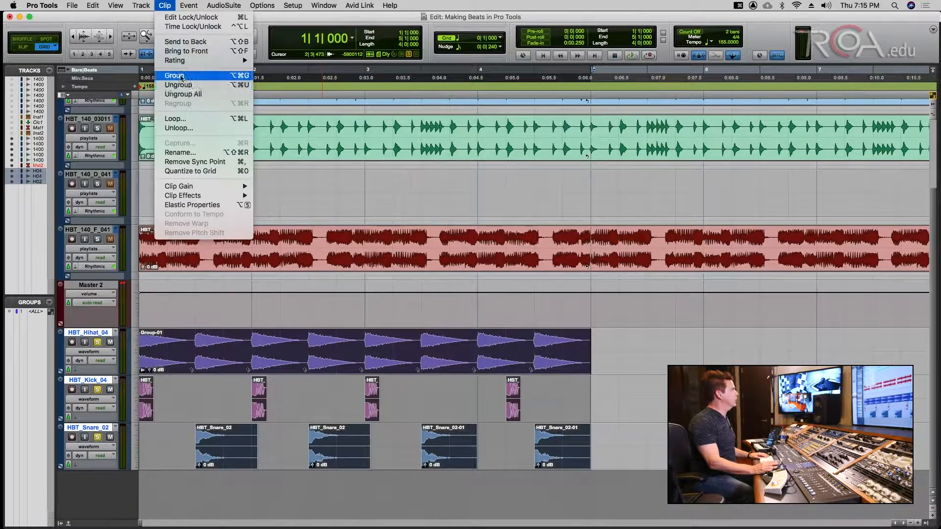
pyautogui.click(174, 75)
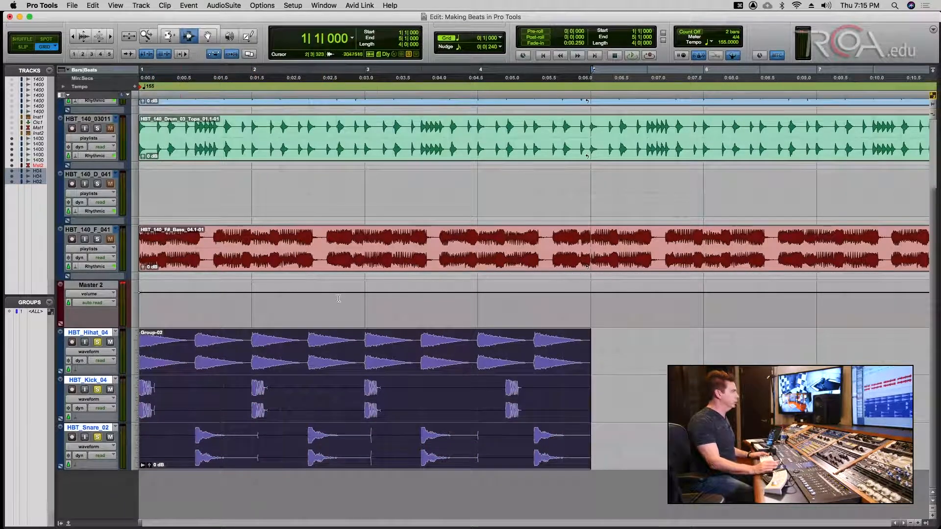
pyautogui.press('super+s')
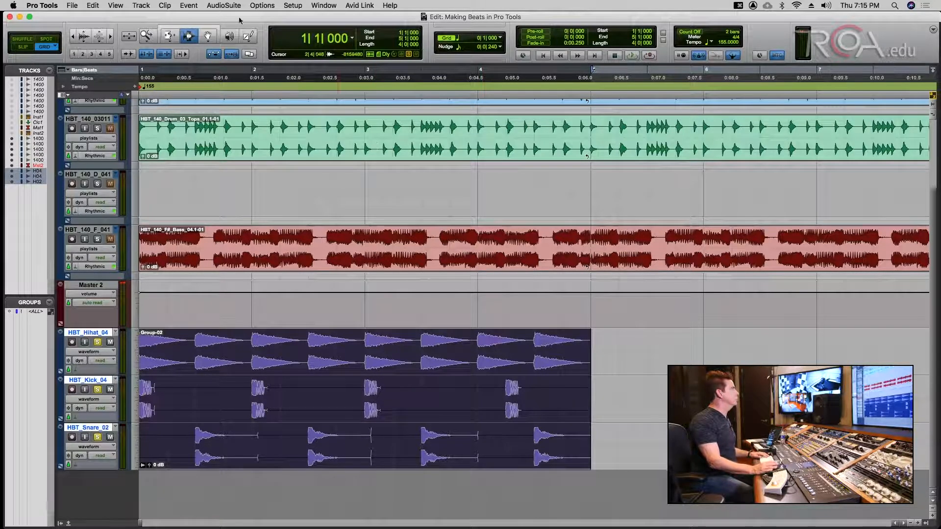
# - Loop Group-02 out to about bar 18 and play it with the whole arrangement in view
pyautogui.click(169, 34)
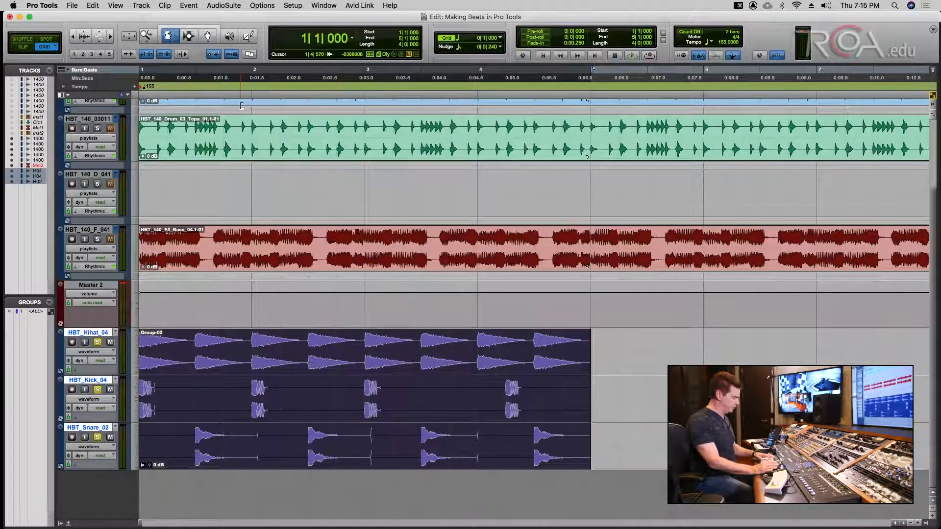
pyautogui.press('super+bracketleft')
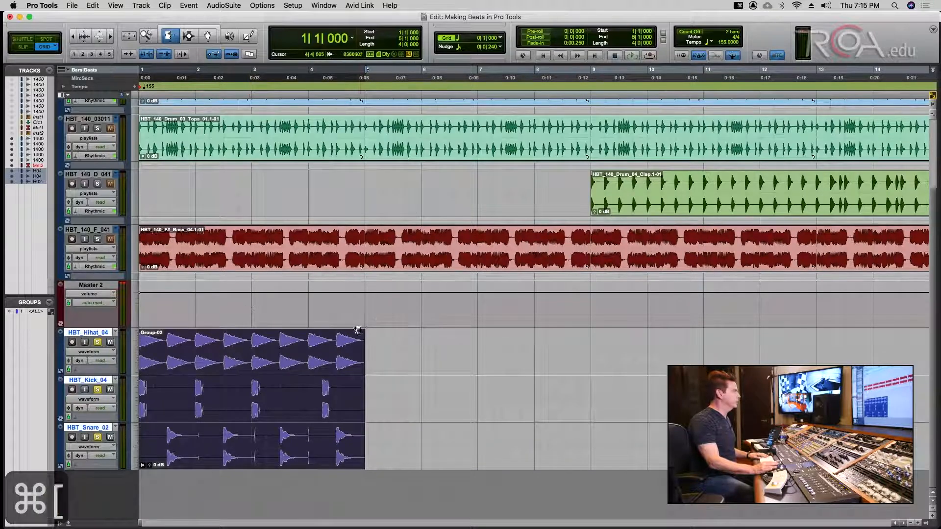
pyautogui.moveTo(358, 330); pyautogui.dragTo(856, 354)
pyautogui.press('super+s')
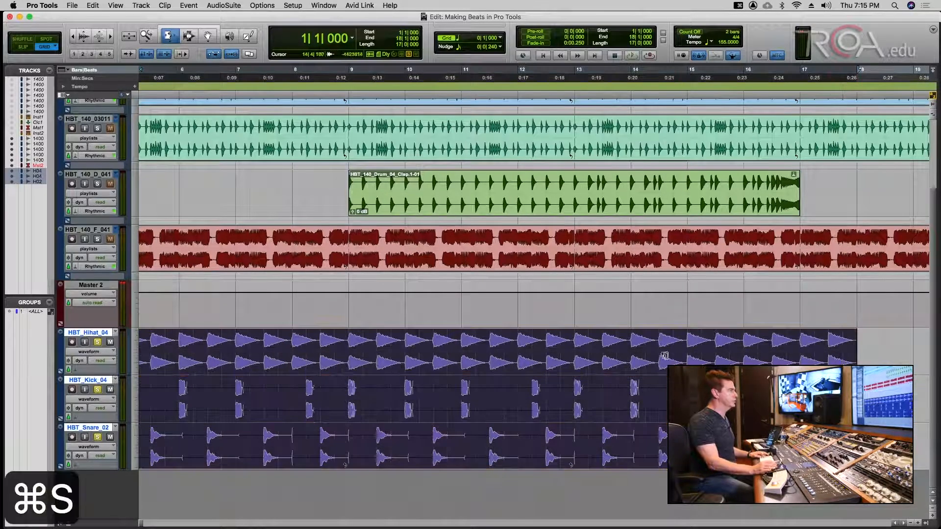
pyautogui.press('space')
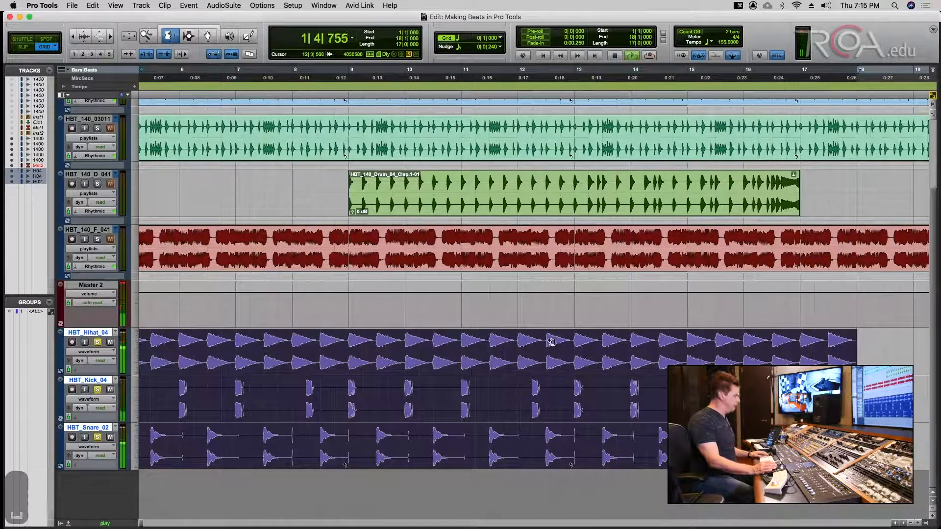
pyautogui.press('super+[')
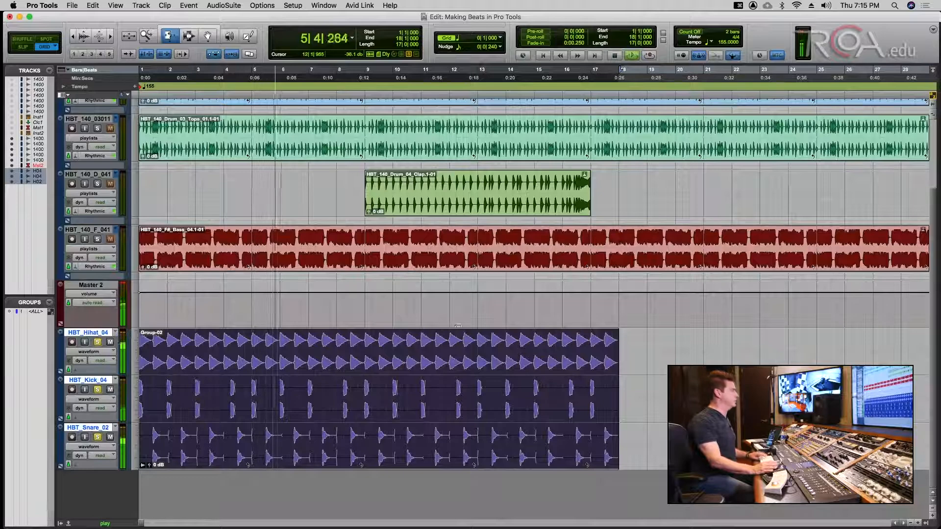
pyautogui.press('space')
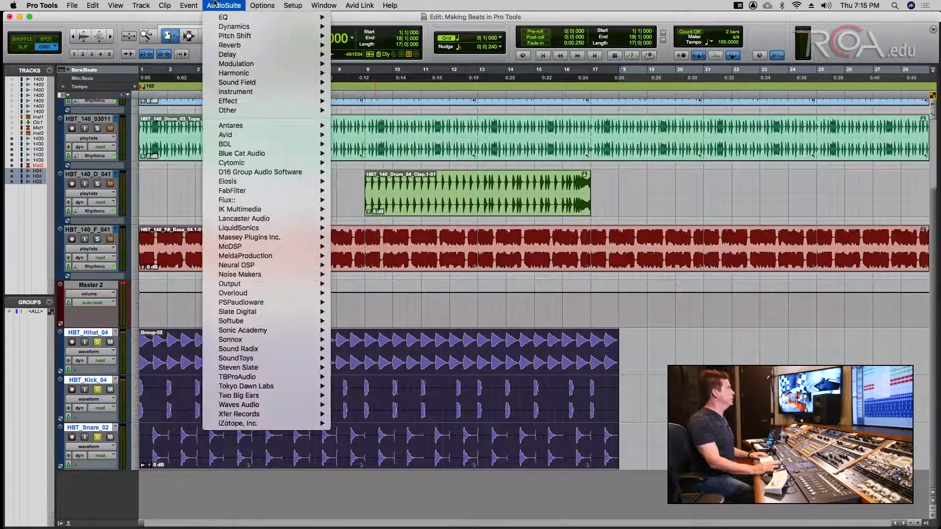
pyautogui.moveTo(187, 4)
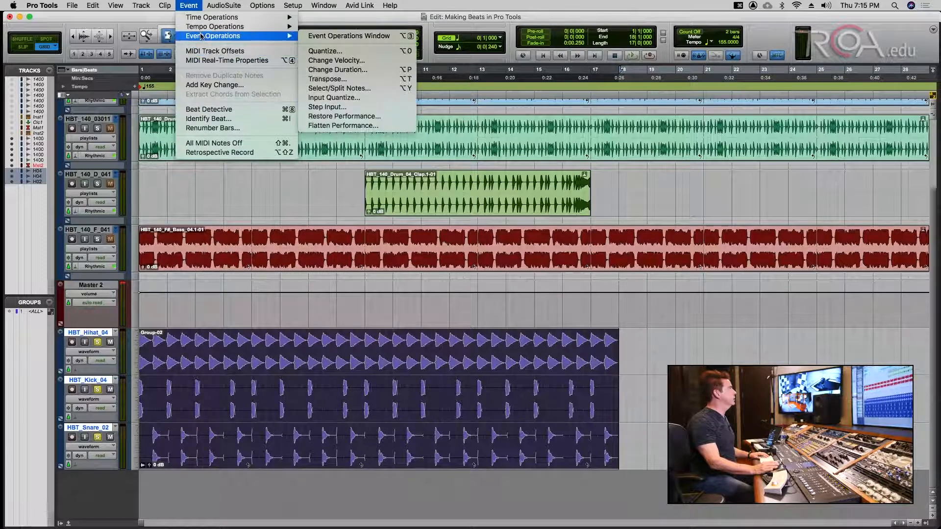
pyautogui.moveTo(283, 35)
pyautogui.click(338, 45)
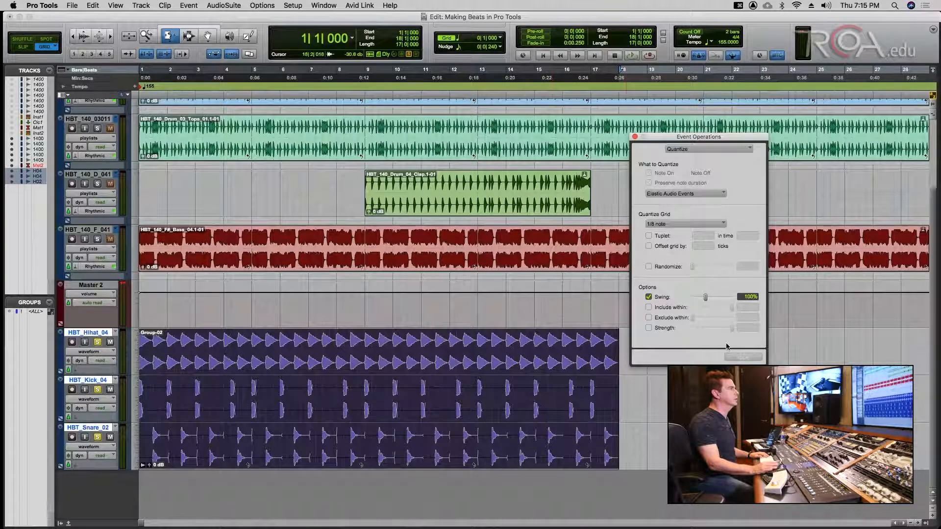
pyautogui.click(694, 148)
pyautogui.click(642, 175)
pyautogui.click(655, 194)
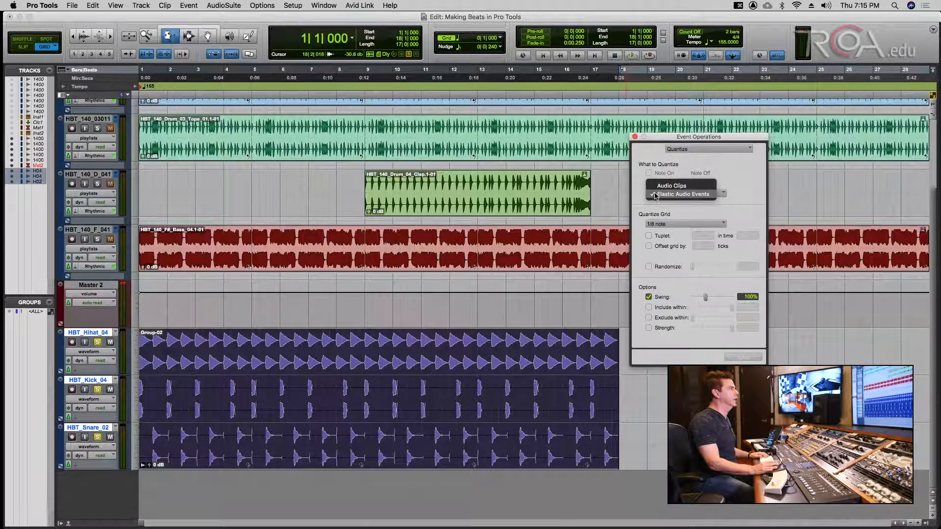
pyautogui.click(662, 186)
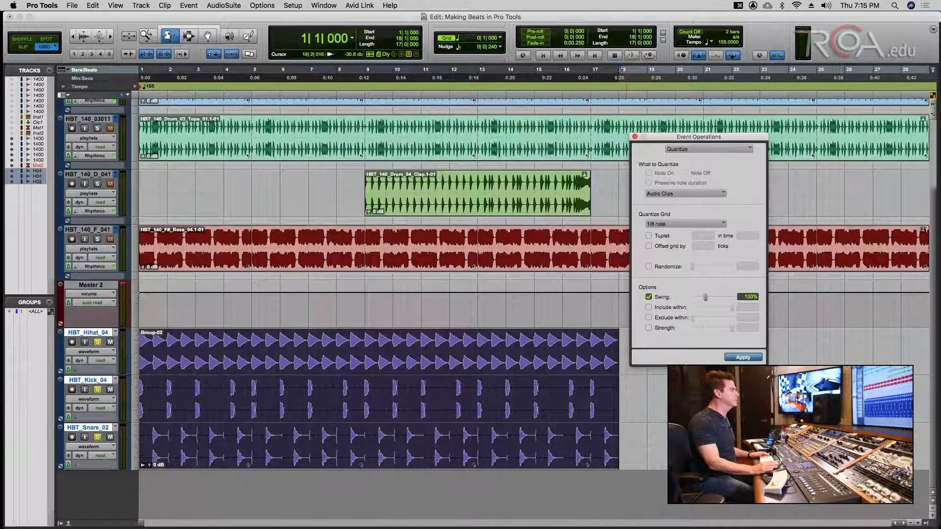
pyautogui.press('super+s')
pyautogui.press('space')
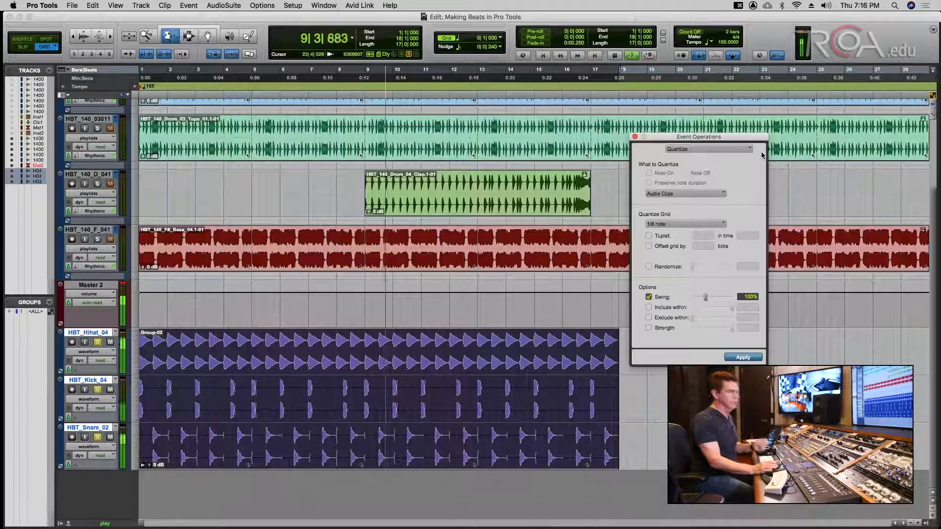
pyautogui.click(635, 136)
pyautogui.press('super+s')
pyautogui.press('space')
pyautogui.press('super+s')
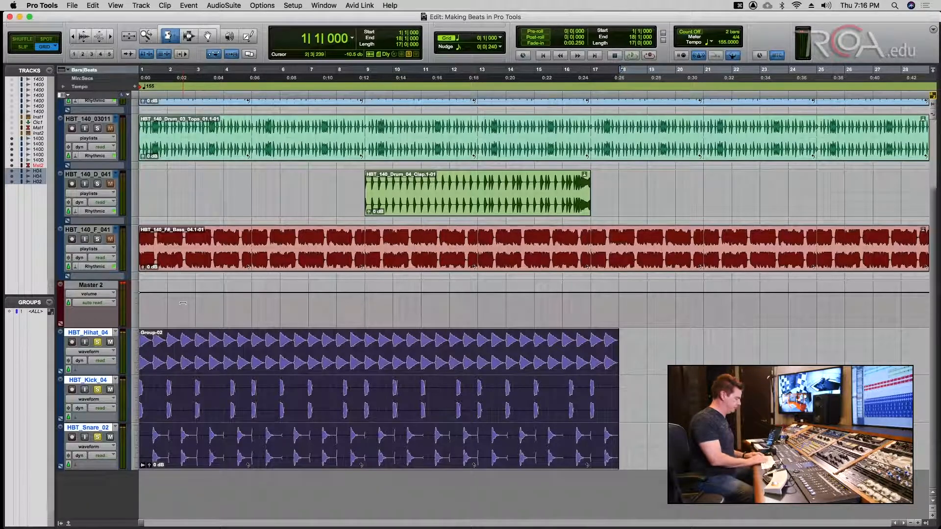
# - Preview the hi-hat samples in the import browser, starting from HBT_Hihat_01.wav
pyautogui.press('shift+super+i')
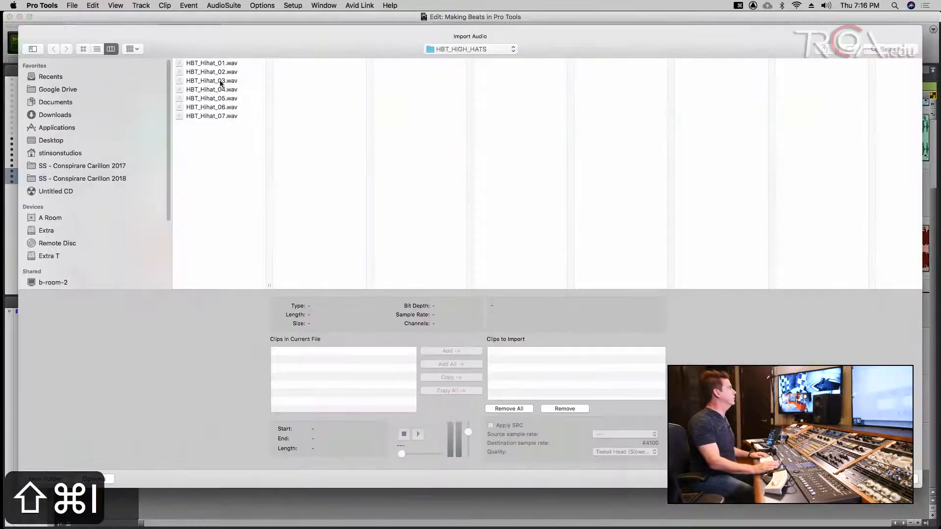
pyautogui.click(216, 64)
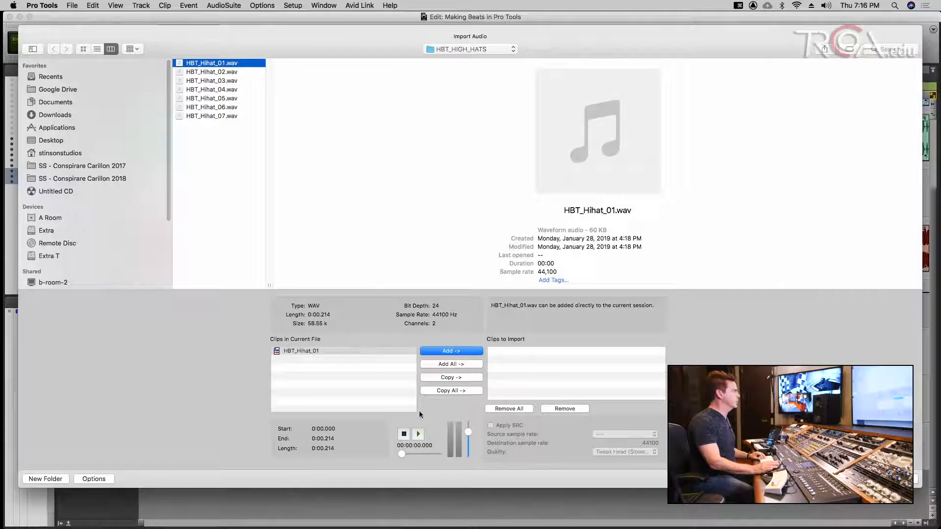
pyautogui.click(417, 434)
pyautogui.click(416, 434)
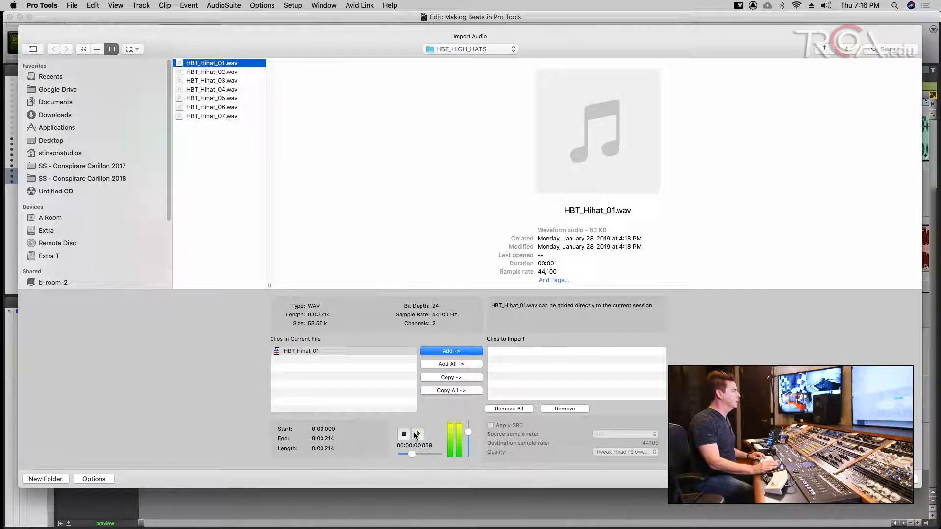
pyautogui.press('Down')
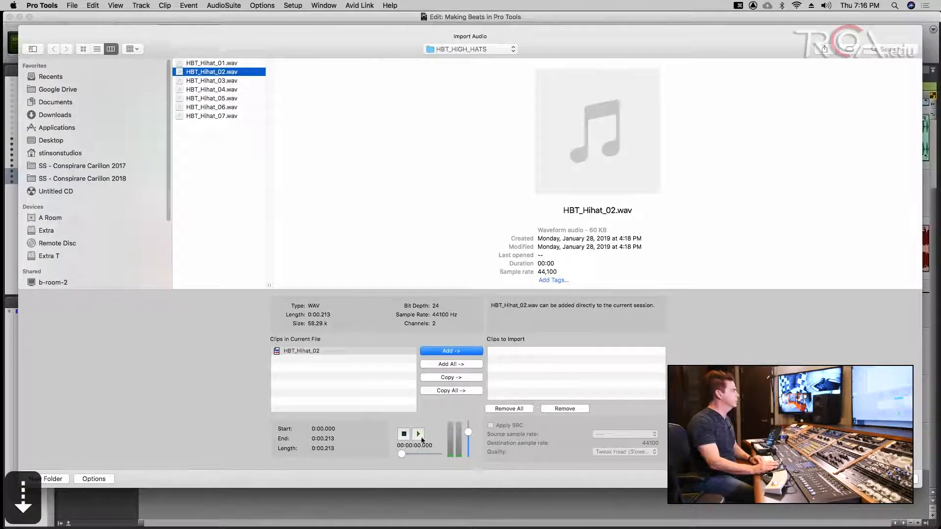
pyautogui.press('Down')
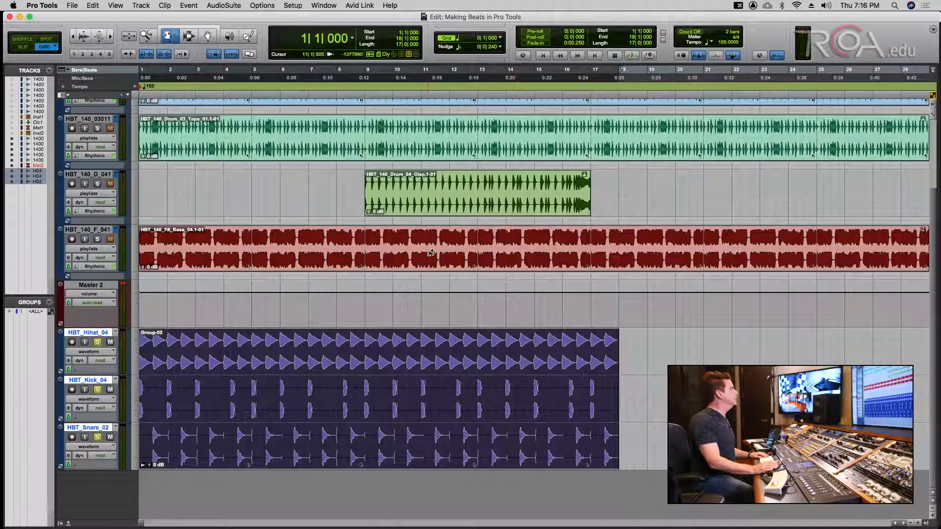
# - Import HBT_Hihat_03.wav onto a new track at session start and save
pyautogui.press('shift+super+i')
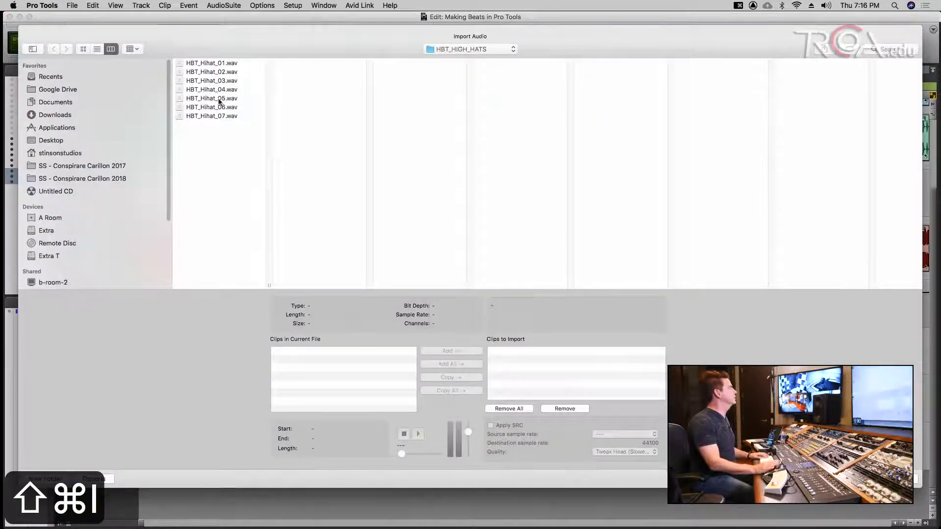
pyautogui.click(207, 82)
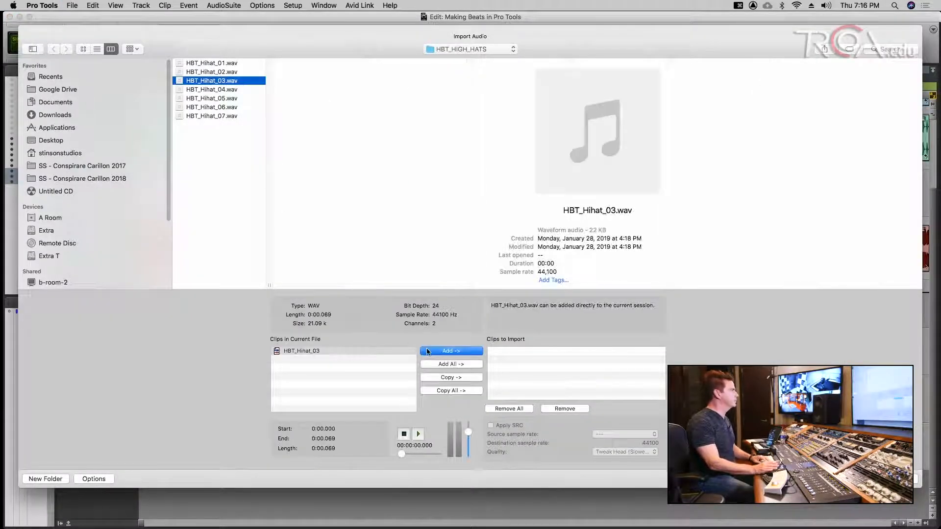
pyautogui.click(456, 352)
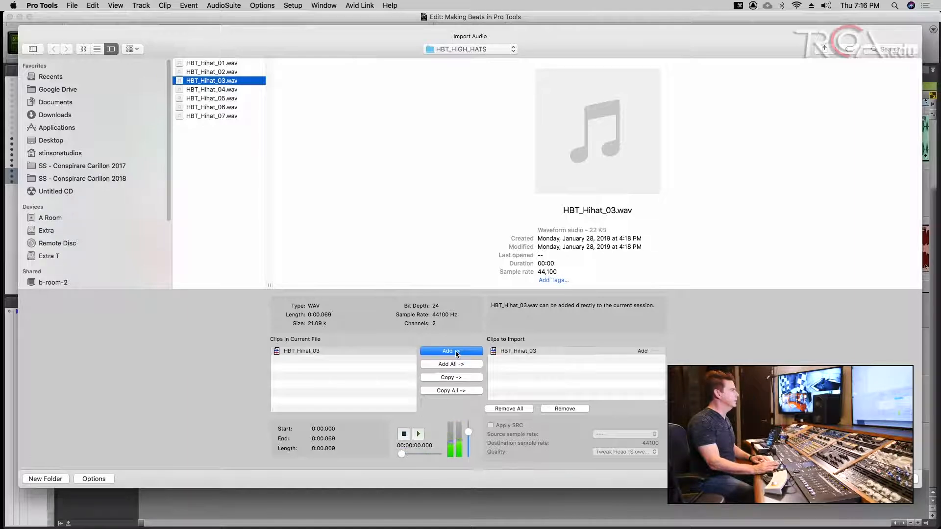
pyautogui.press('Return')
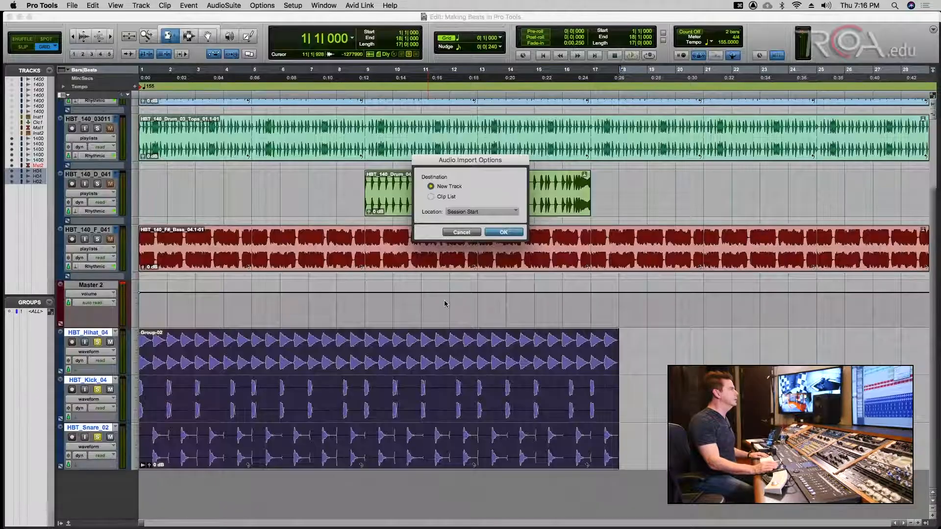
pyautogui.click(497, 235)
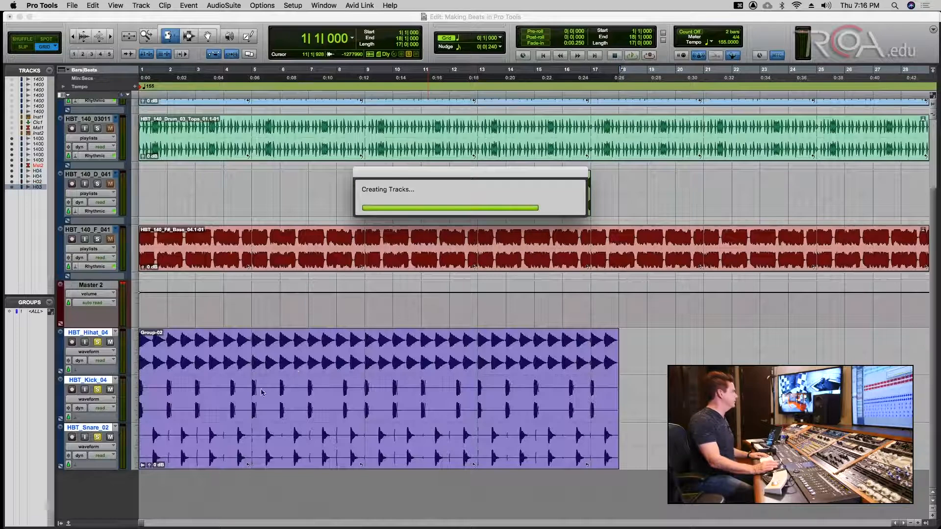
pyautogui.press('super+s')
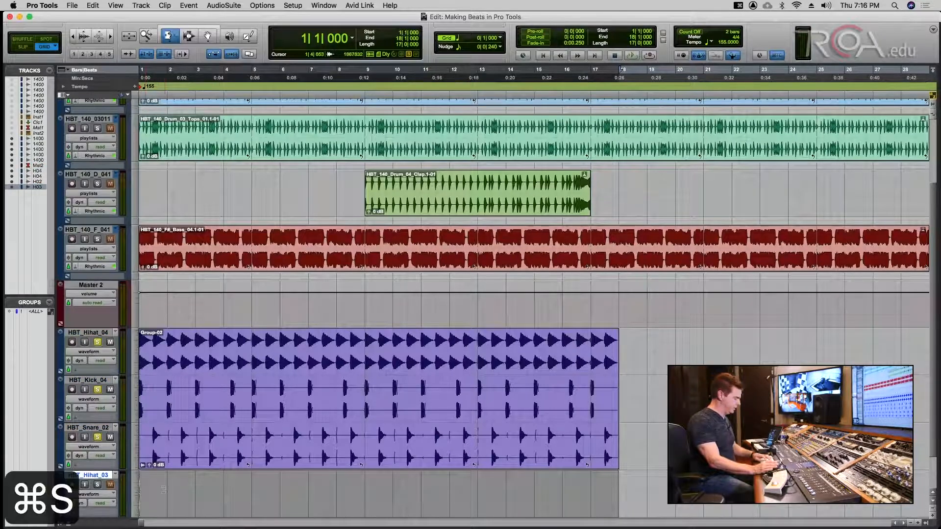
# - Zoom in on the first bars, switch to the Grabber, and open the grid resolution list
pyautogui.press('super+bracketright')
pyautogui.press('super+bracketright')
pyautogui.press('super+bracketright')
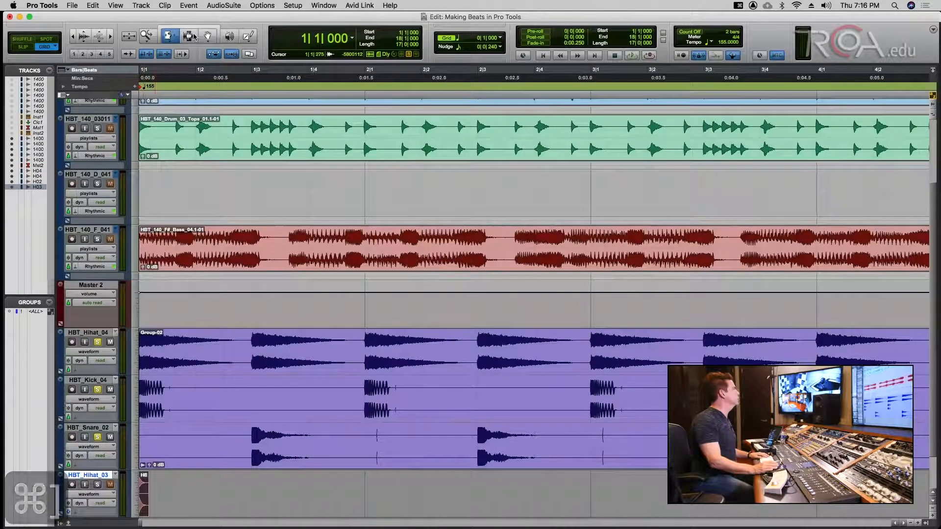
pyautogui.click(207, 36)
pyautogui.press('super+s')
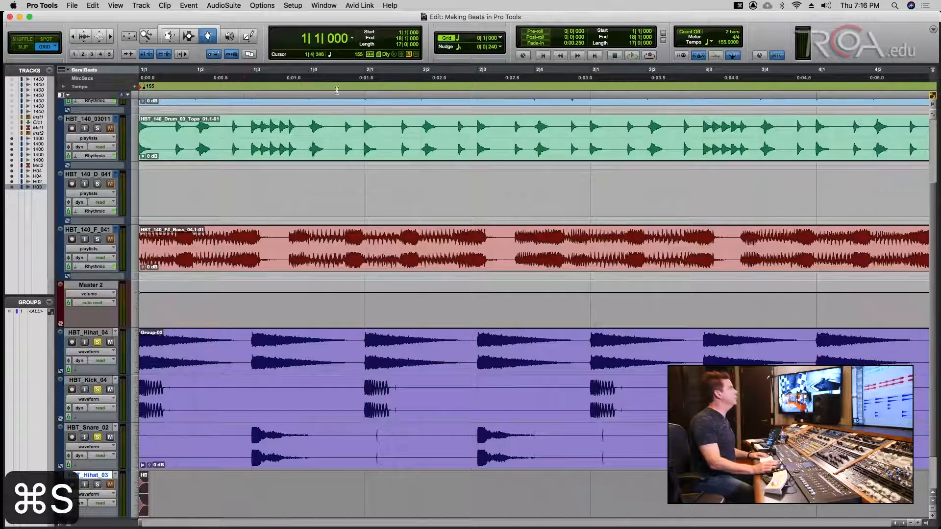
pyautogui.click(501, 38)
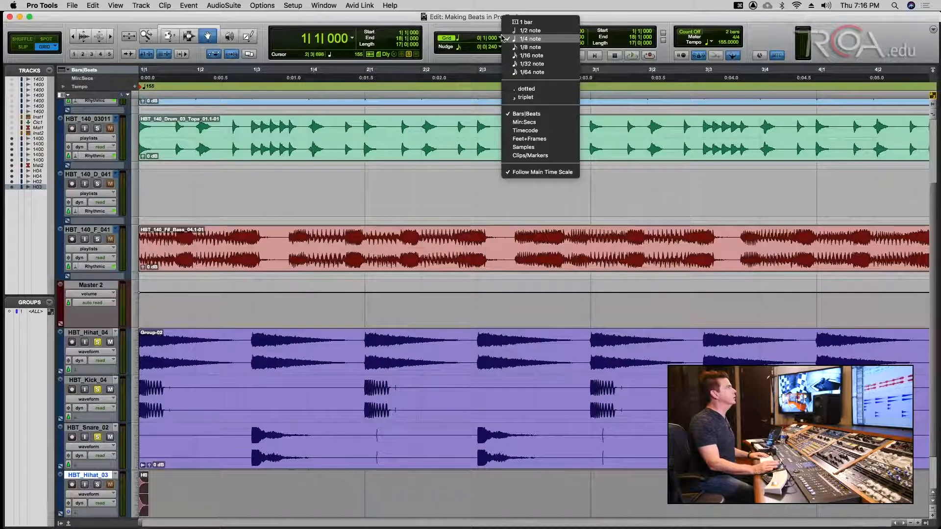
# - Set the grid to 1/16 notes and copy the hi-hat hit into back-to-back sixteenths
pyautogui.click(527, 55)
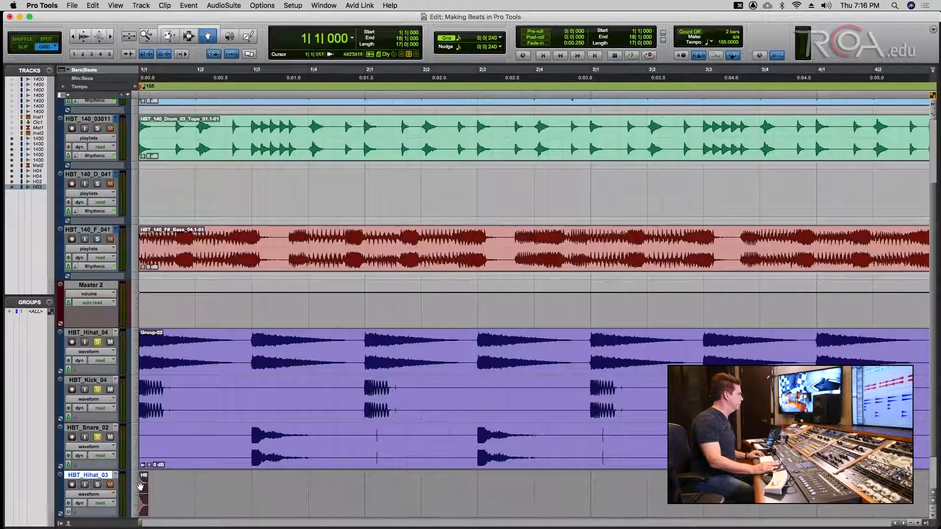
pyautogui.moveTo(142, 486); pyautogui.dragTo(241, 486)
pyautogui.press('super+s')
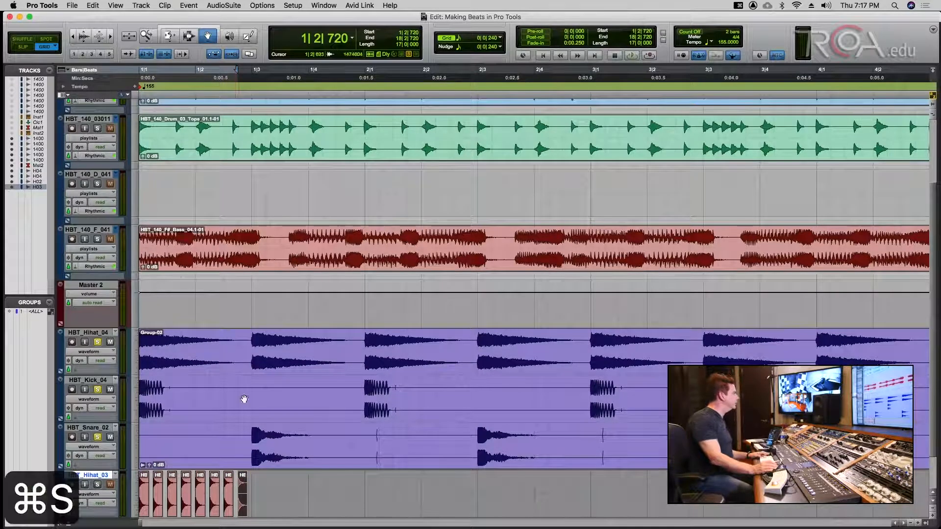
pyautogui.press('Return')
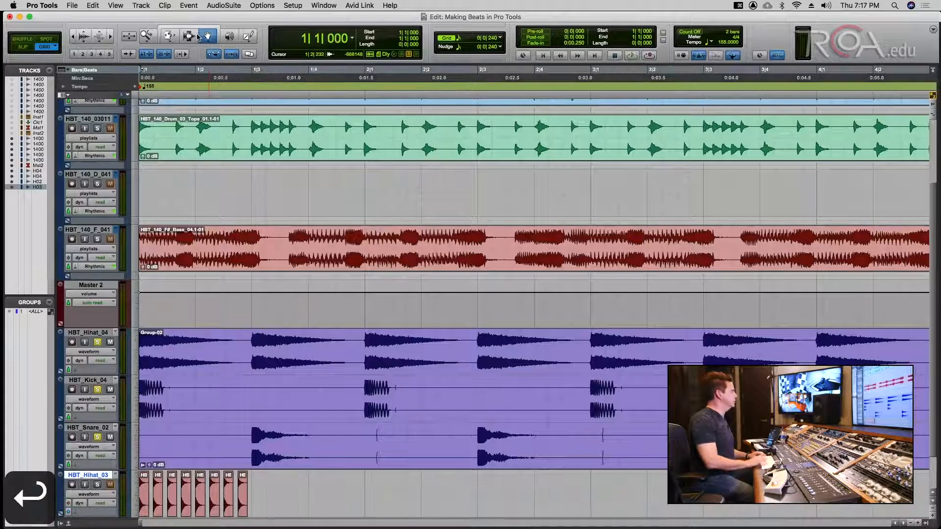
pyautogui.press('space')
pyautogui.press('space')
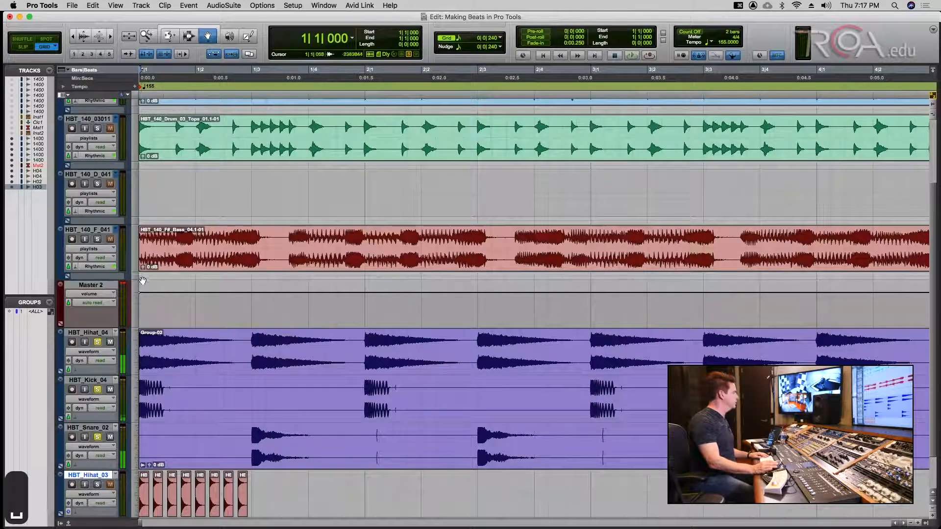
pyautogui.press('Return')
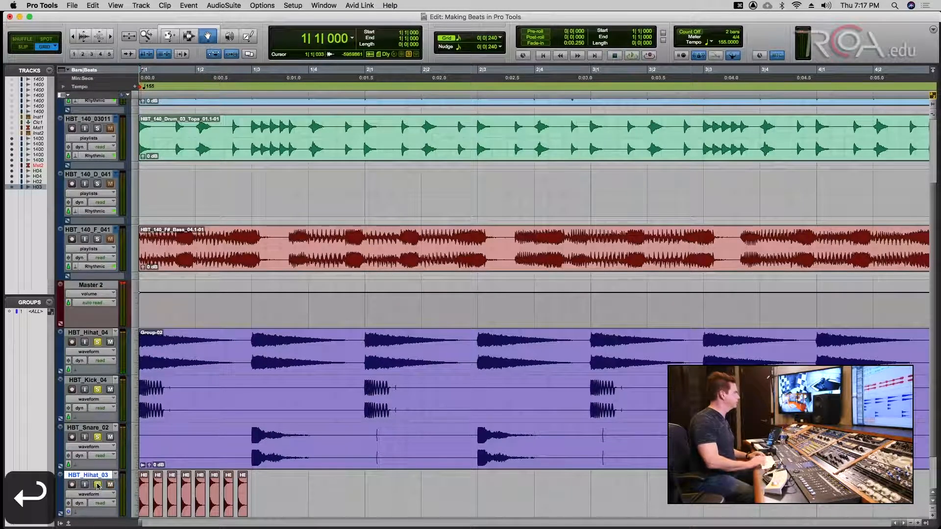
pyautogui.press('space')
pyautogui.press('space')
pyautogui.press('super+s')
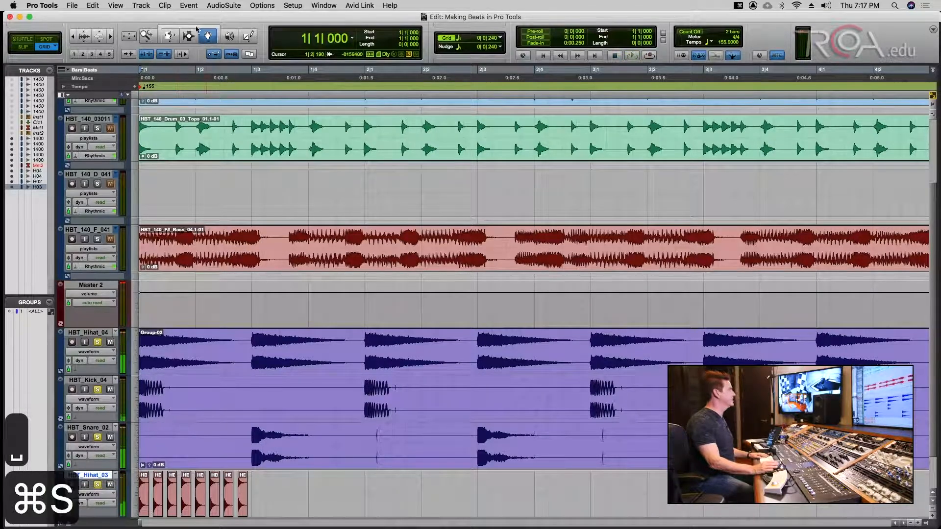
# - Select the eight hi-hat clips across the first two beats with the Selector
pyautogui.press('F7')
pyautogui.press('super+s')
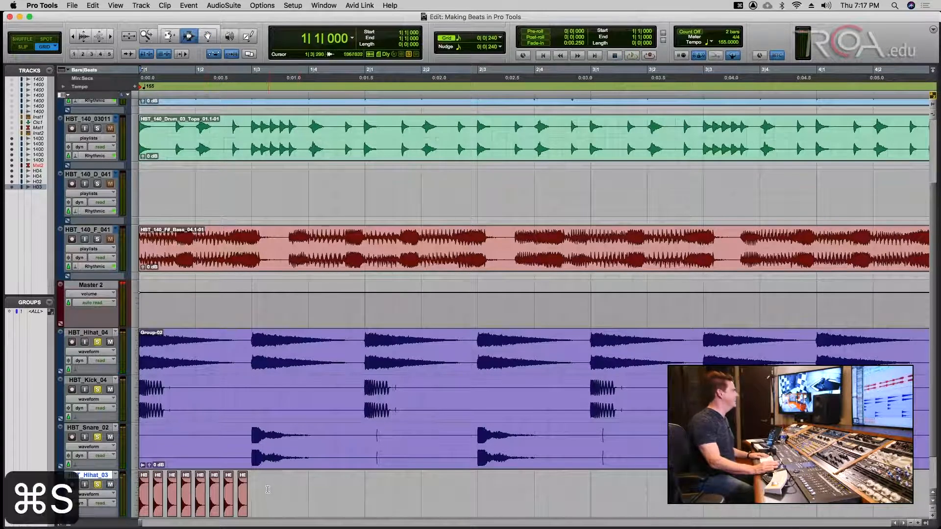
pyautogui.moveTo(252, 486); pyautogui.dragTo(140, 488)
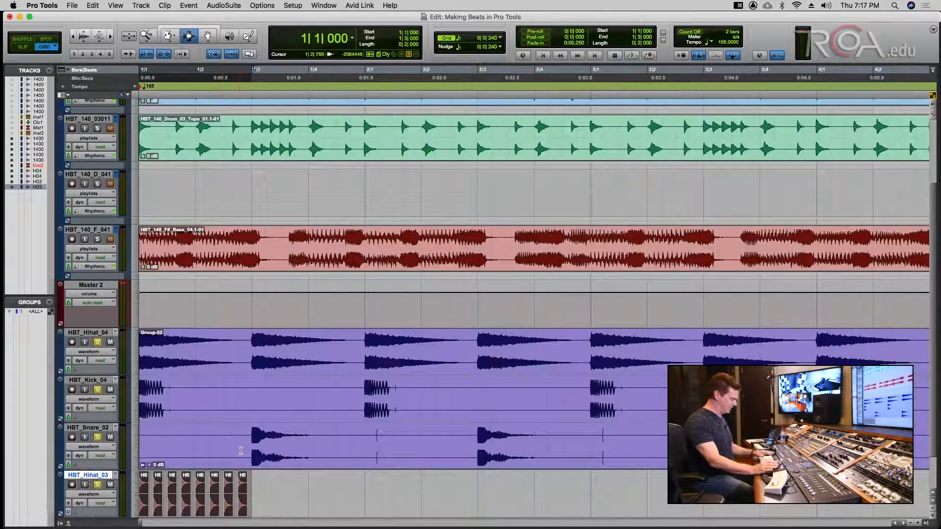
# - Group the eight selected hi-hat clips into Group-03
pyautogui.click(188, 6)
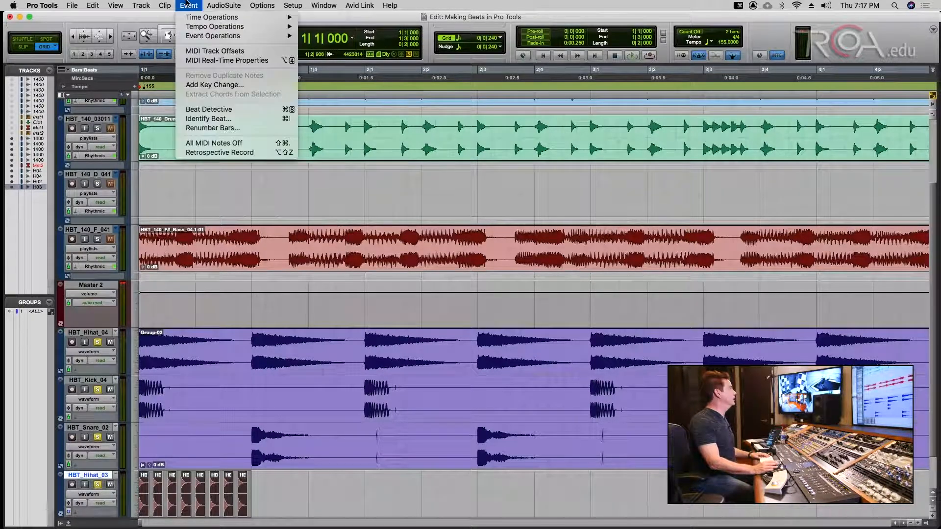
pyautogui.moveTo(165, 6)
pyautogui.click(173, 76)
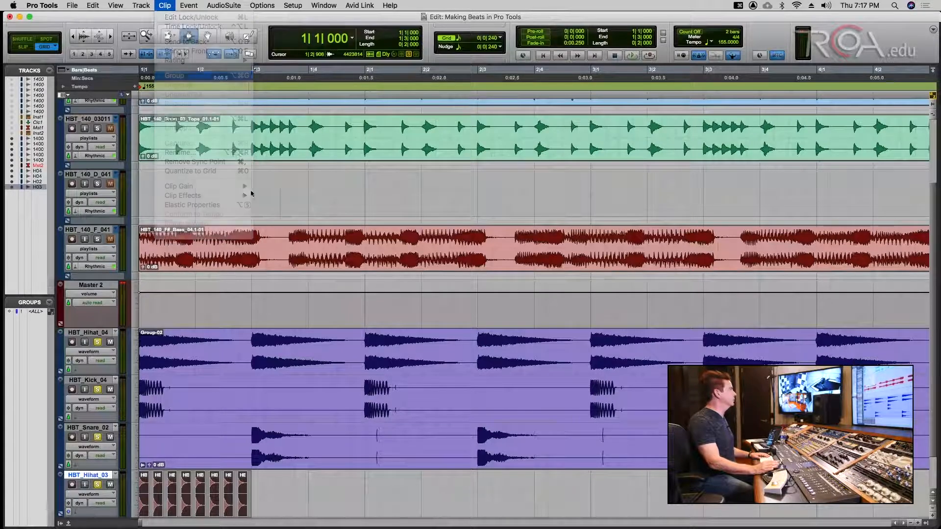
# - Loop Group-03 across the whole timeline, audition it, and select the entire clip
pyautogui.click(172, 38)
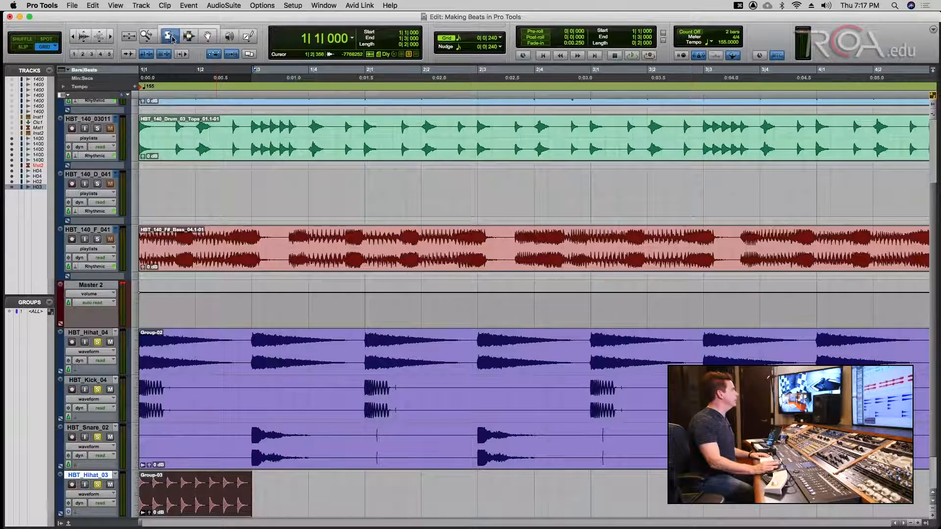
pyautogui.moveTo(247, 474); pyautogui.dragTo(937, 473)
pyautogui.press('Return')
pyautogui.press('space')
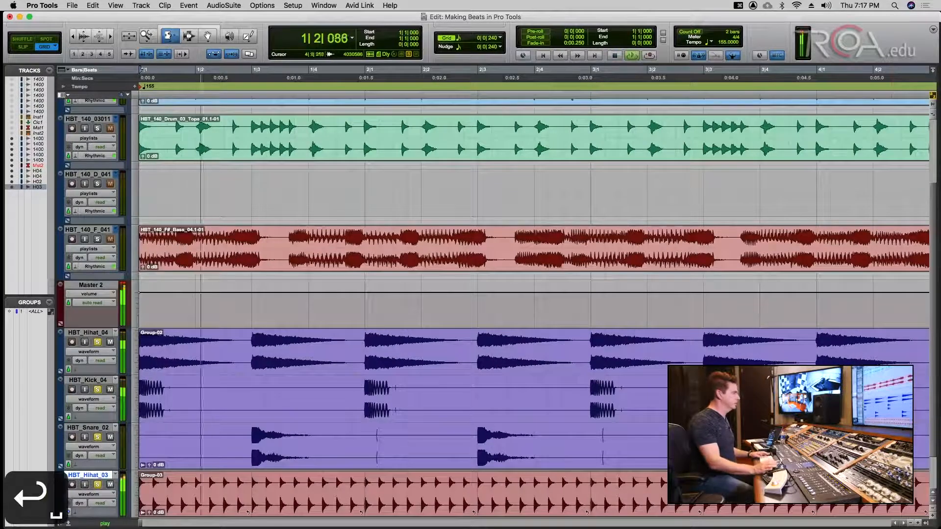
pyautogui.press('super+s')
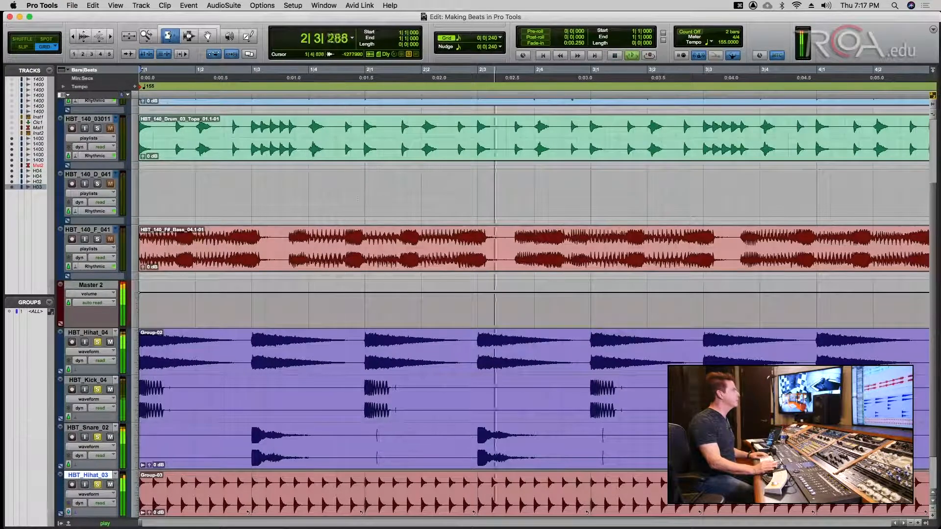
pyautogui.press('F7')
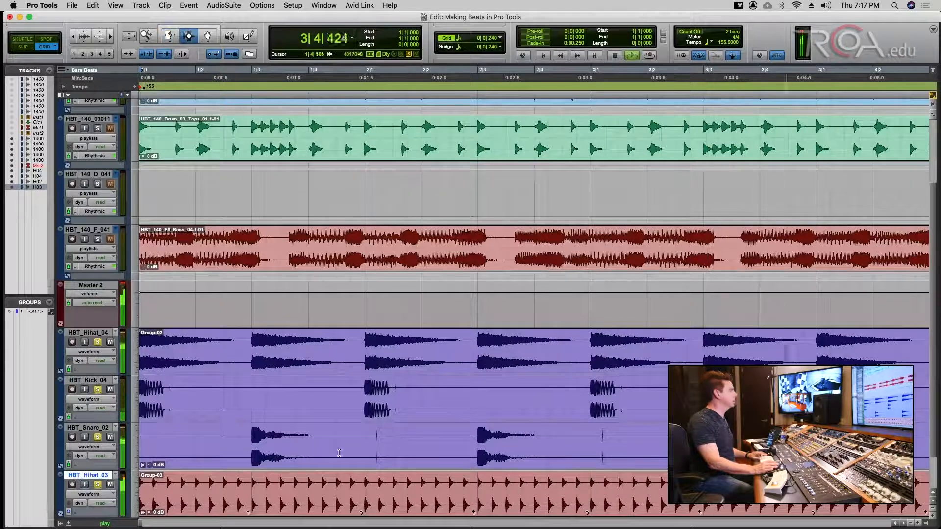
pyautogui.press('space')
pyautogui.doubleClick(366, 495)
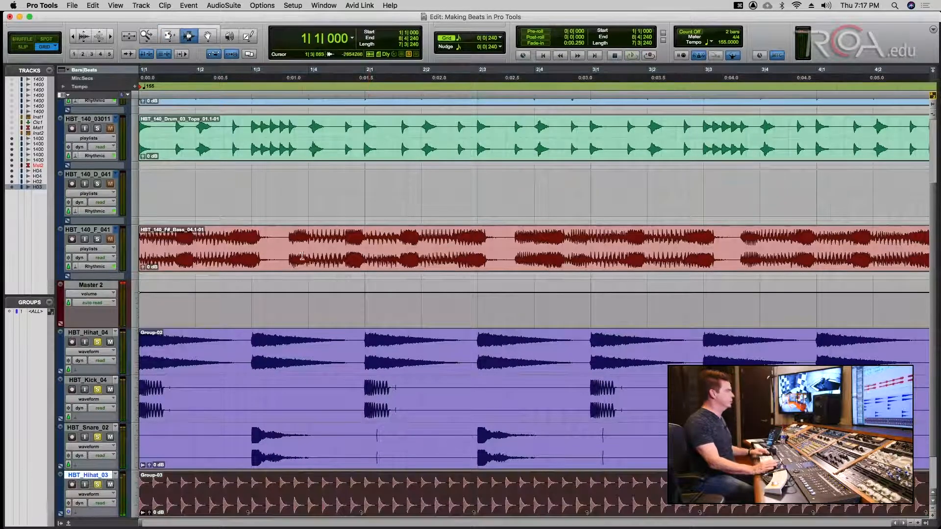
pyautogui.click(199, 5)
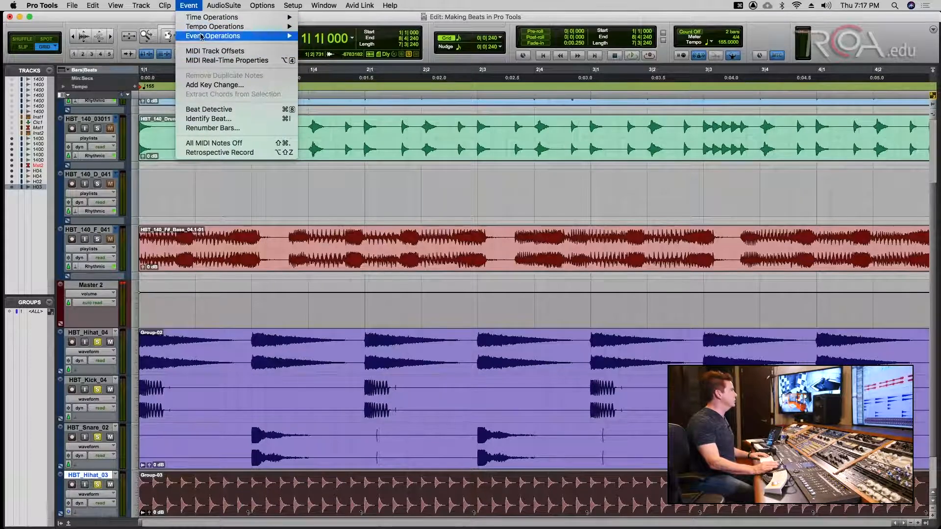
# - Open the Quantize window and set the quantize grid to 1/16 note
pyautogui.moveTo(202, 35)
pyautogui.click(347, 54)
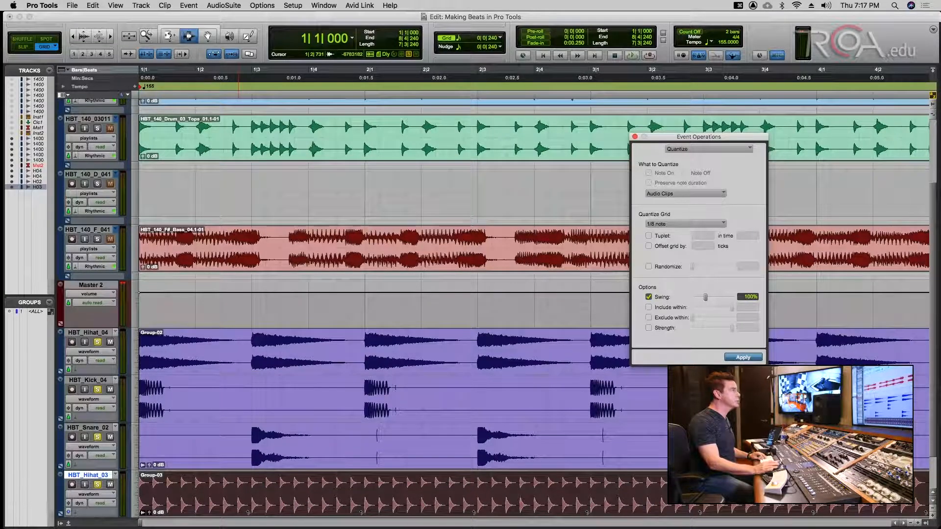
pyautogui.press('super+s')
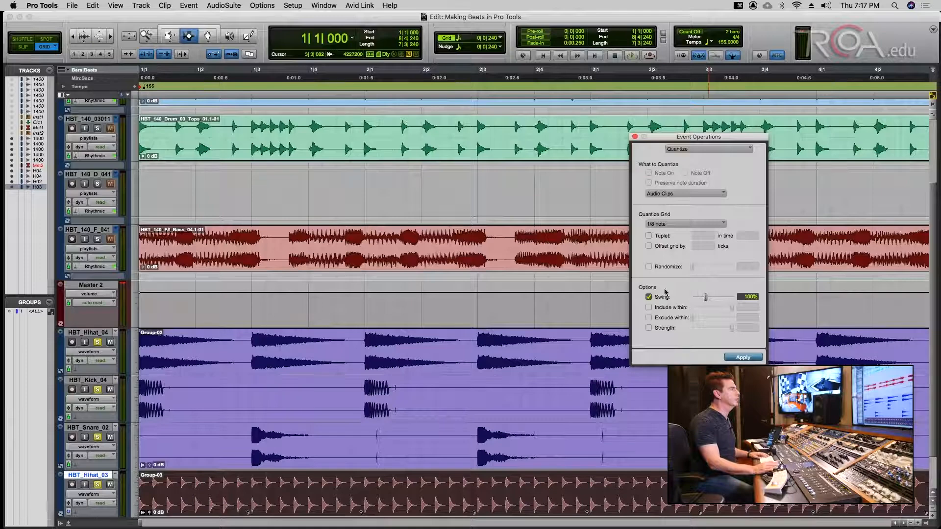
pyautogui.click(672, 225)
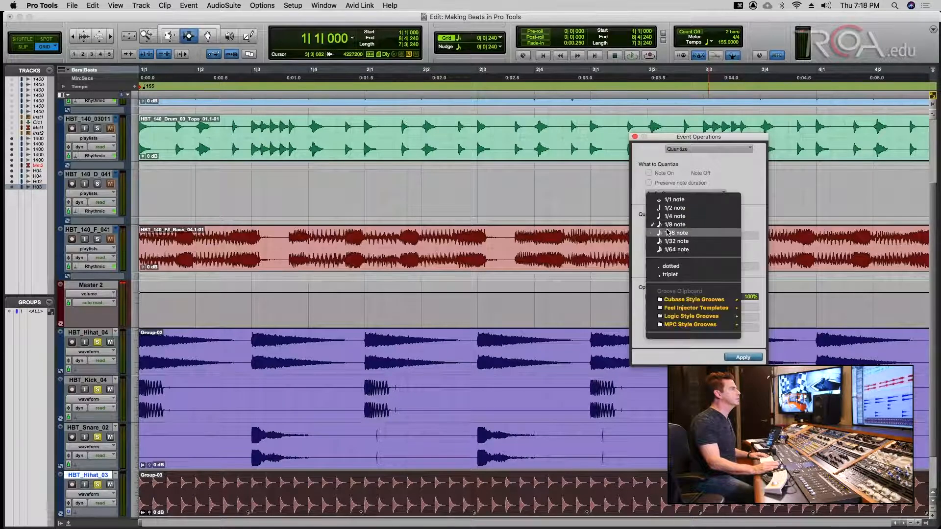
pyautogui.click(668, 234)
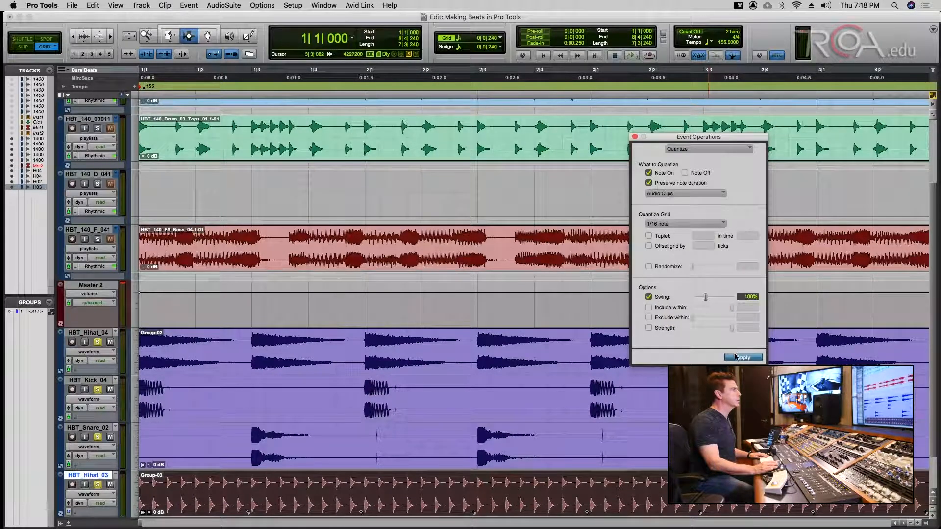
pyautogui.press('super+s')
# - Select all clips in the session, then undo the last edit
pyautogui.hotkey('alt', 'a')
pyautogui.press('super+s')
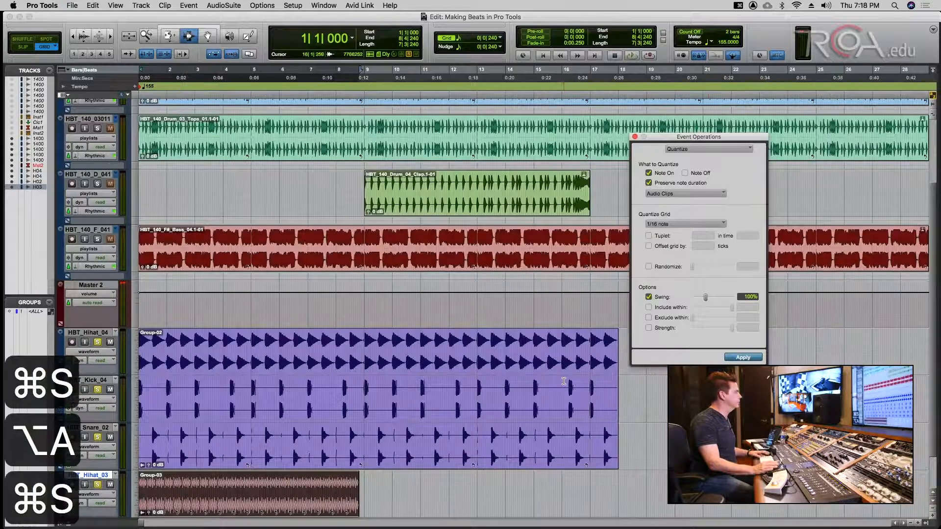
pyautogui.press('super+a')
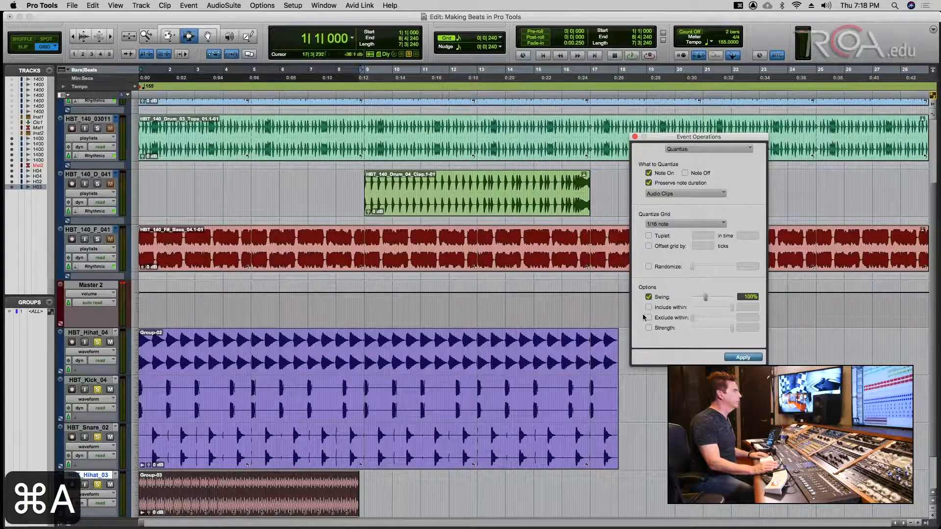
pyautogui.press('super+s')
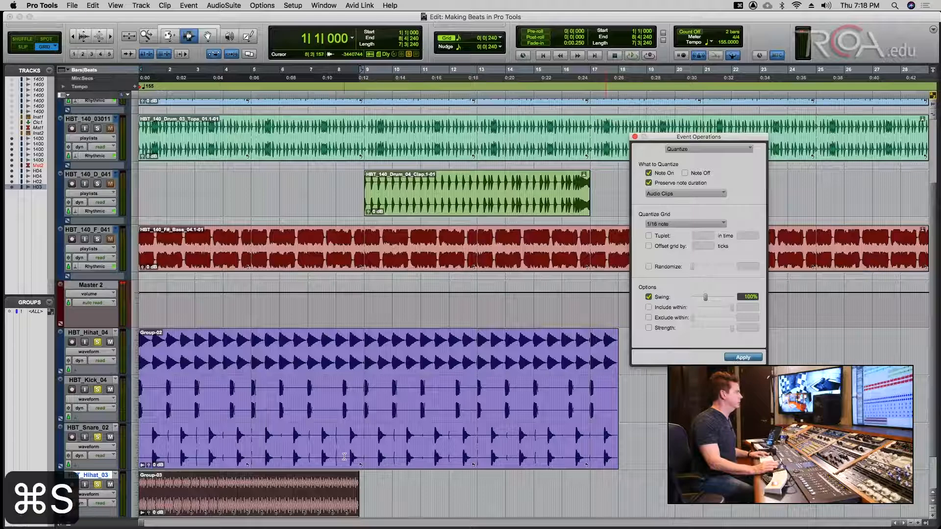
pyautogui.press('super+z')
pyautogui.press('super+z')
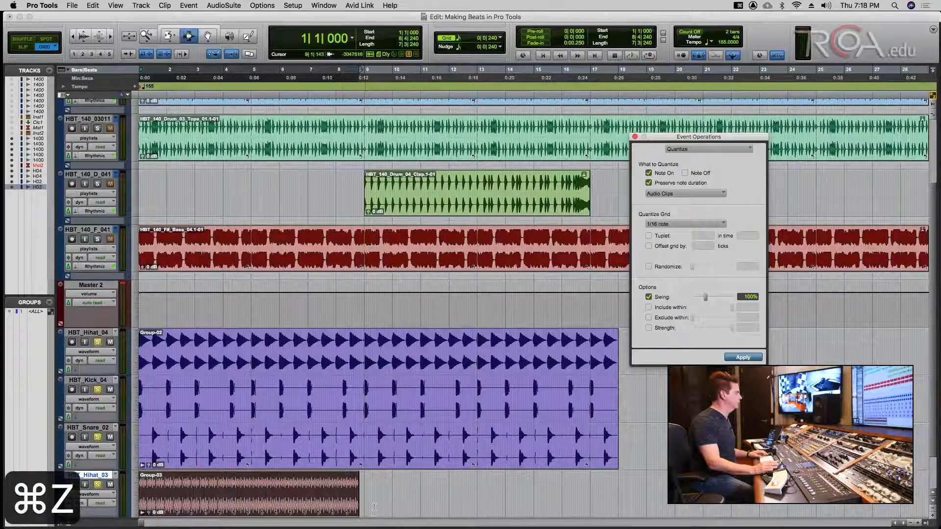
# - Ungroup Group-03 into single hi-hat clips, apply the quantize, then undo back to the group
pyautogui.click(333, 486)
pyautogui.doubleClick(333, 487)
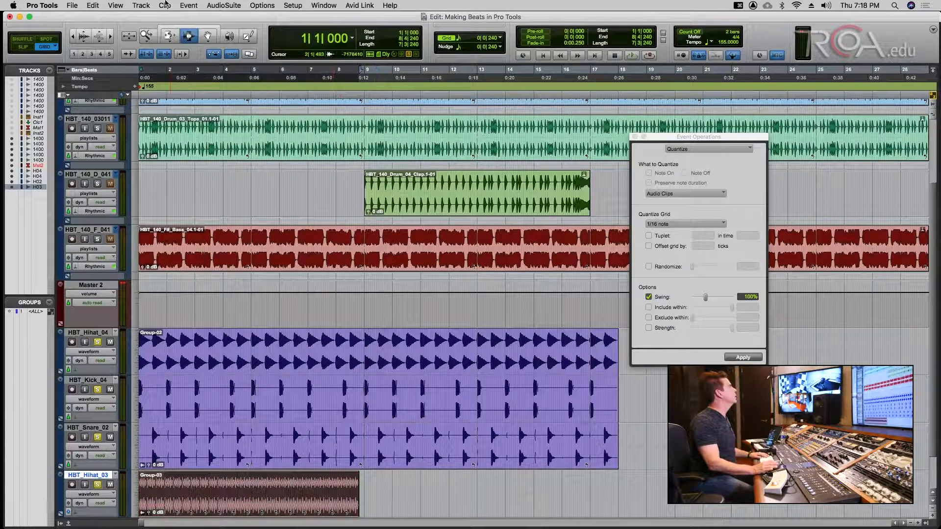
pyautogui.click(202, 4)
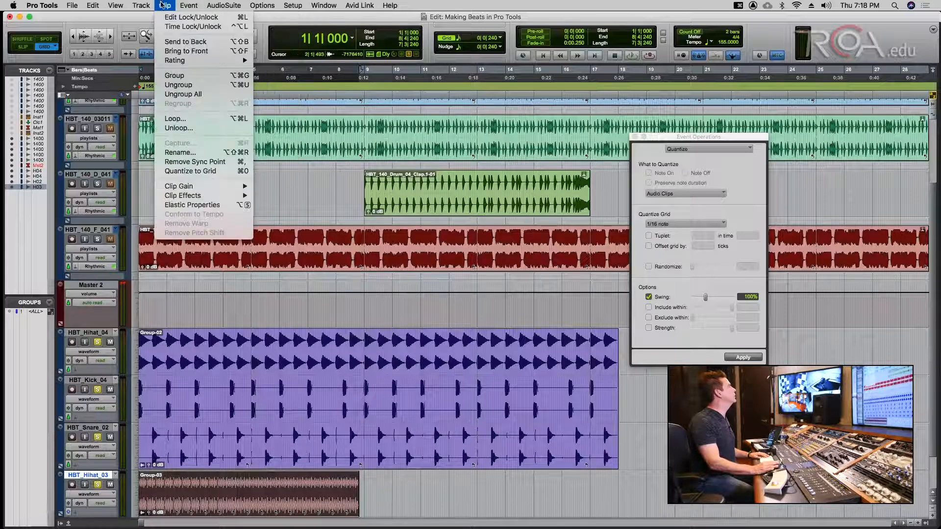
pyautogui.click(172, 87)
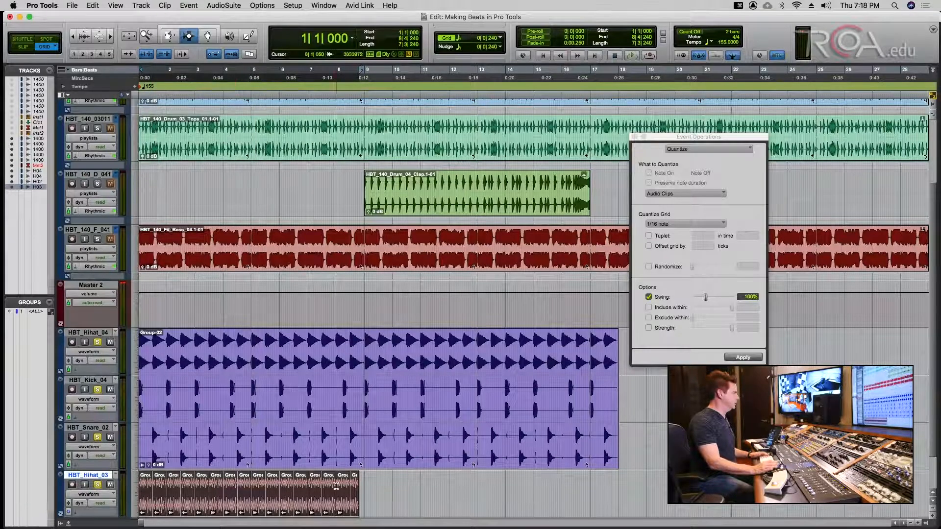
pyautogui.press('super+s')
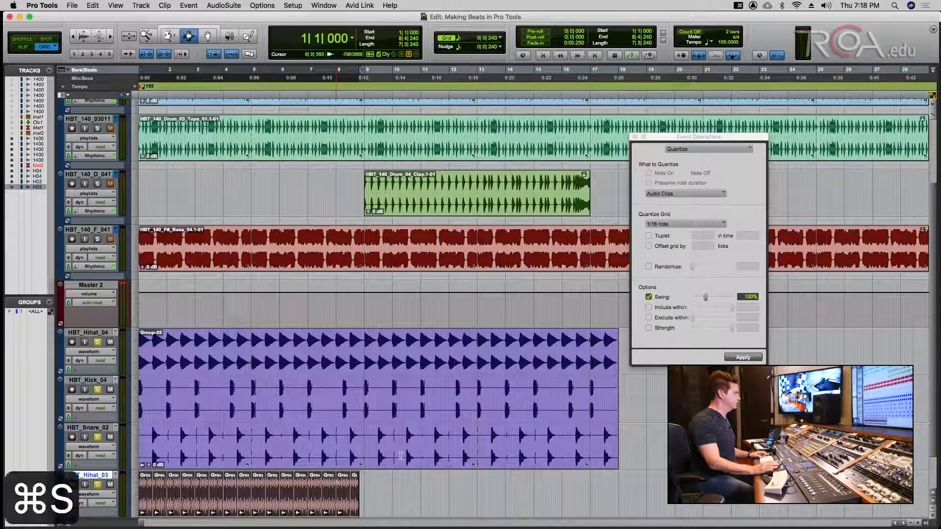
pyautogui.click(737, 358)
pyautogui.press('super+bracketright')
pyautogui.press('super+bracketright')
pyautogui.press('super+bracketright')
pyautogui.press('super+bracketright')
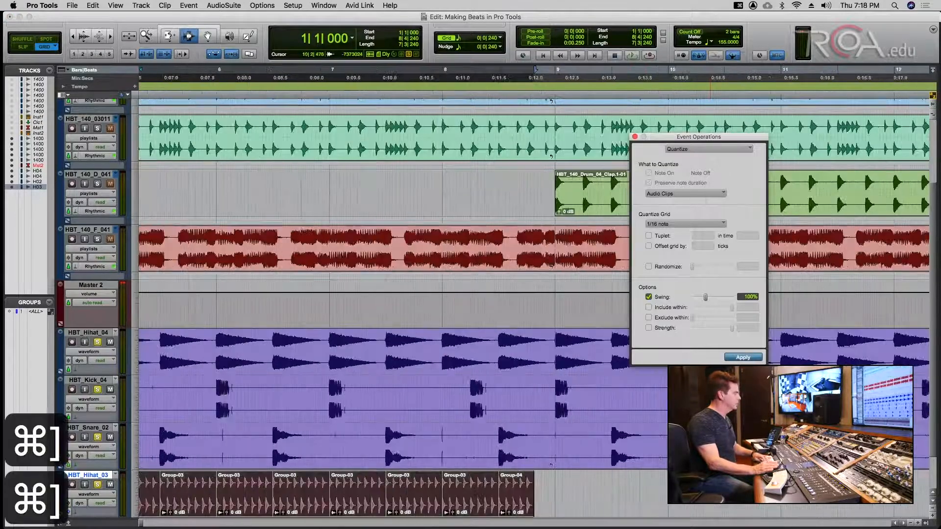
pyautogui.press('super+z')
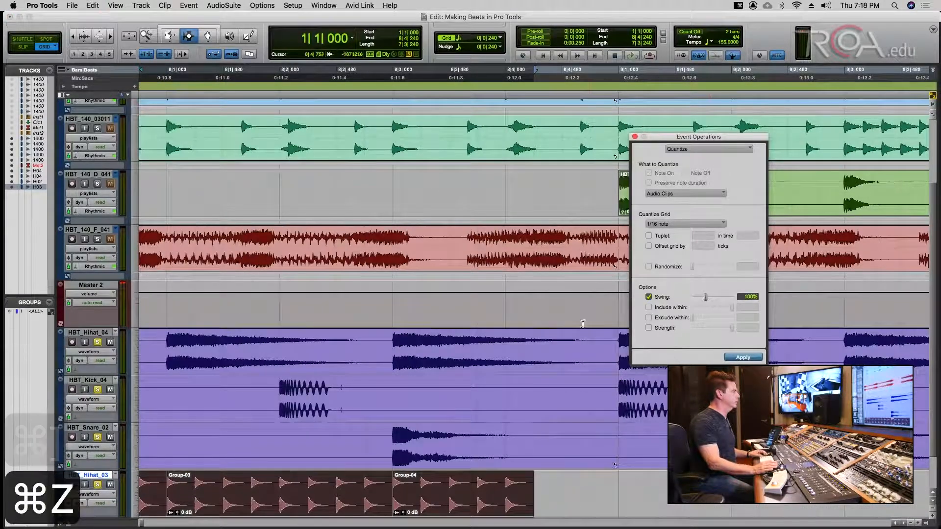
# - Ungroup Group-03 and Group-04 into clips, apply swung 1/16 quantize to the hi-hats, and audition them
pyautogui.click(191, 4)
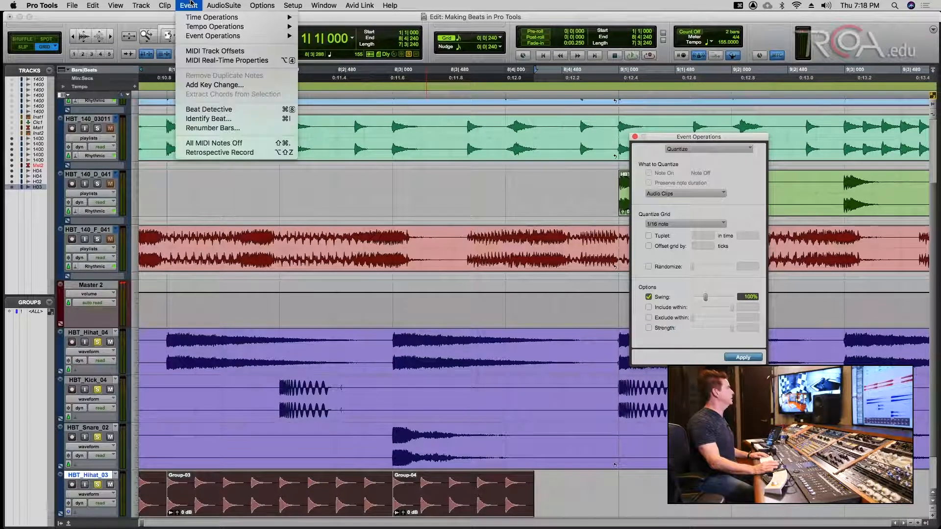
pyautogui.moveTo(164, 5)
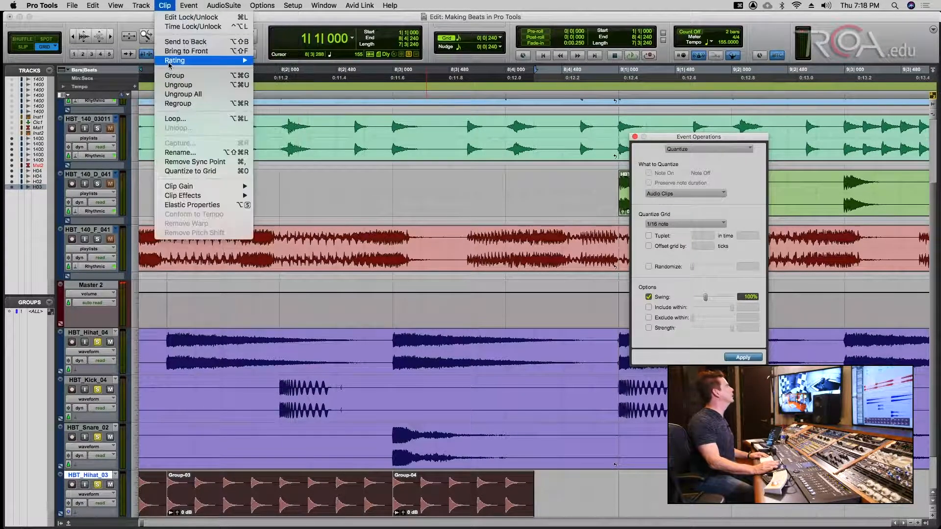
pyautogui.click(178, 85)
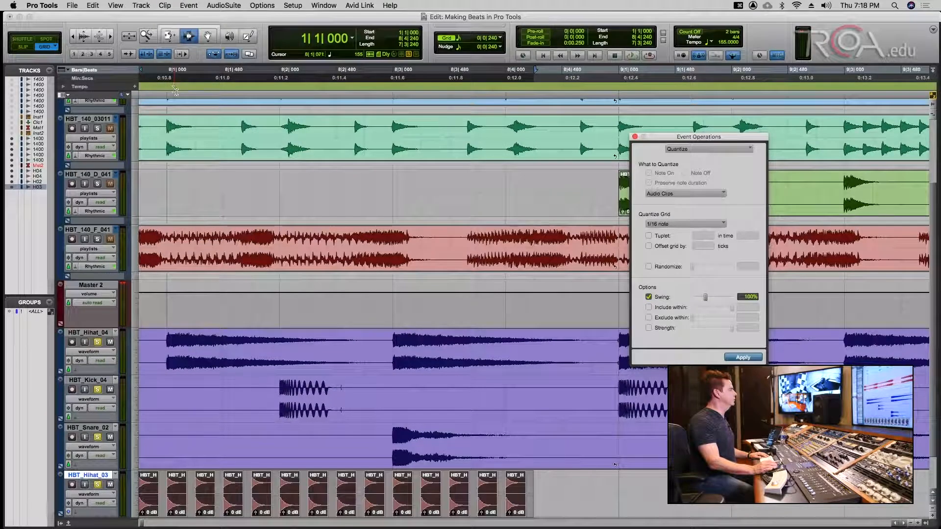
pyautogui.click(750, 361)
pyautogui.press('cmd+s')
pyautogui.press('Return')
pyautogui.press('space')
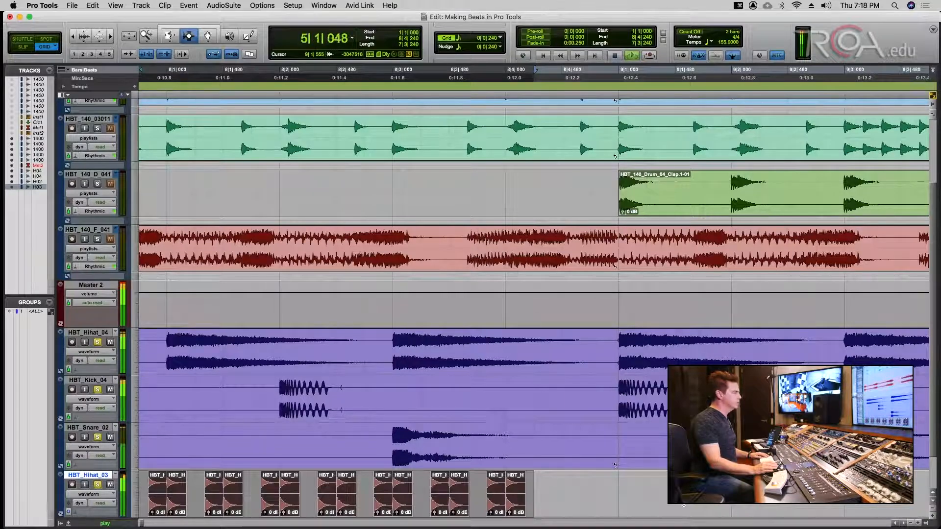
pyautogui.press('space')
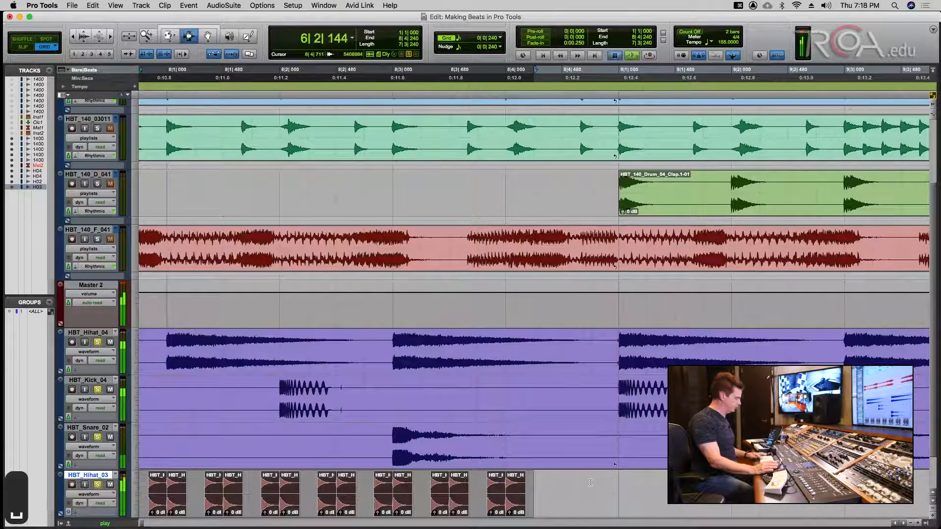
pyautogui.hotkey('ctrl', 's')
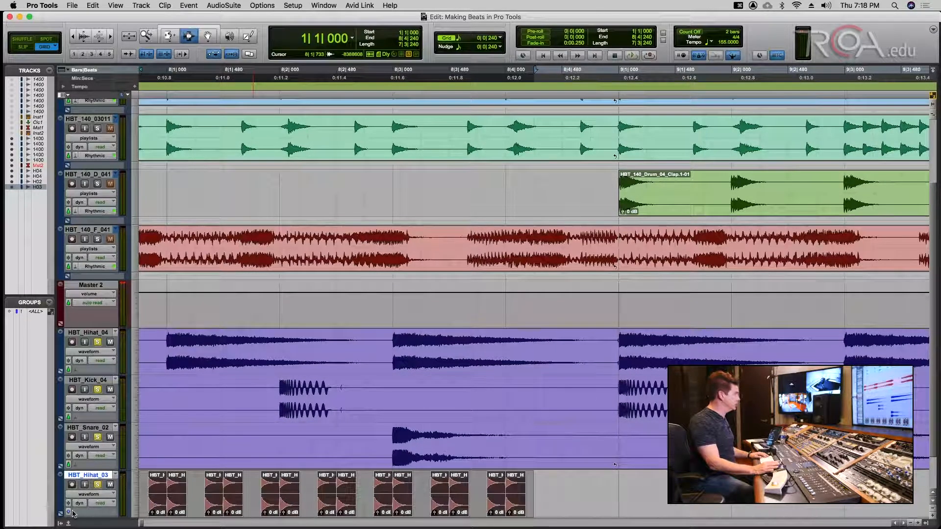
# - Make the HBT_Hihat_03 track tick-based and save the session
pyautogui.click(70, 513)
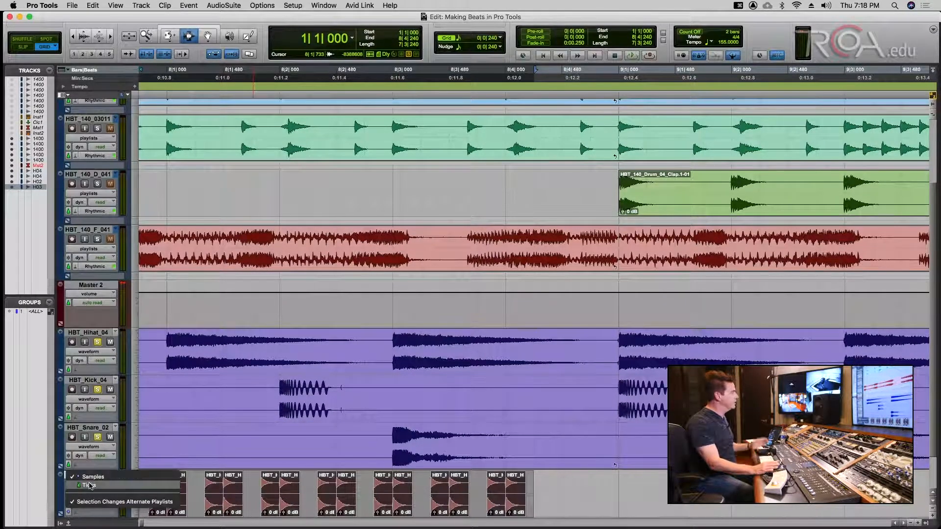
pyautogui.click(89, 486)
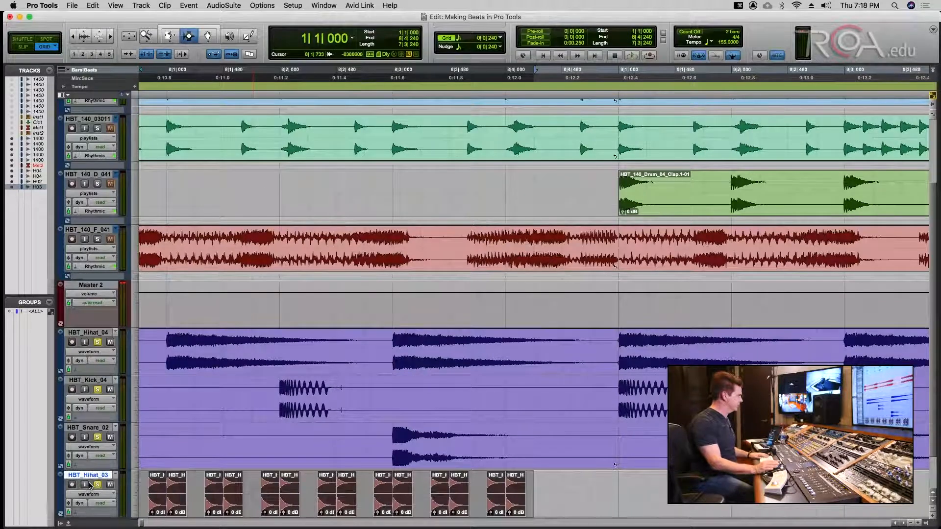
pyautogui.press('super+s')
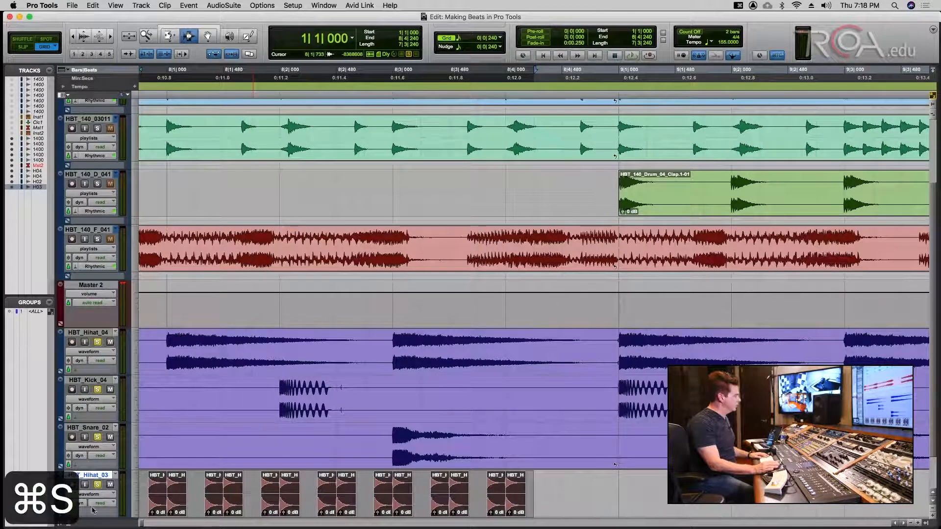
pyautogui.press('super+s')
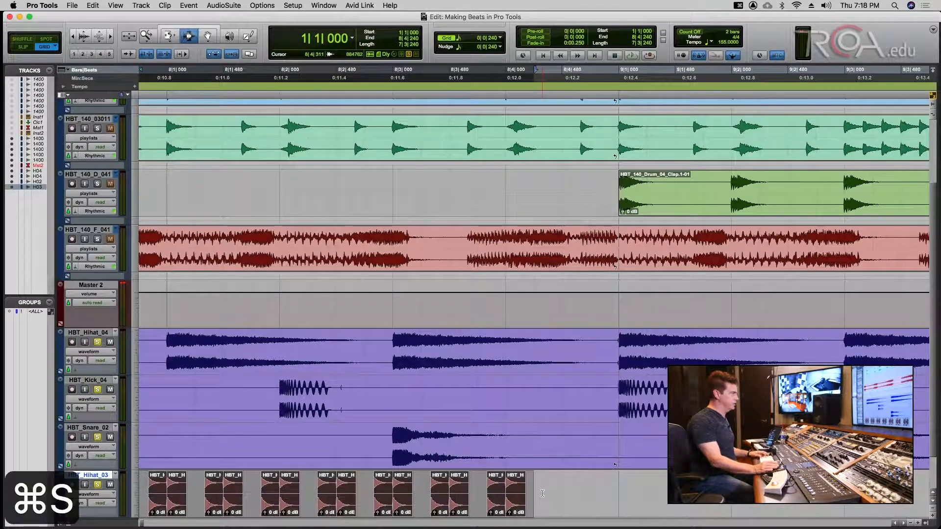
pyautogui.hotkey('alt', 'a')
pyautogui.press('super+s')
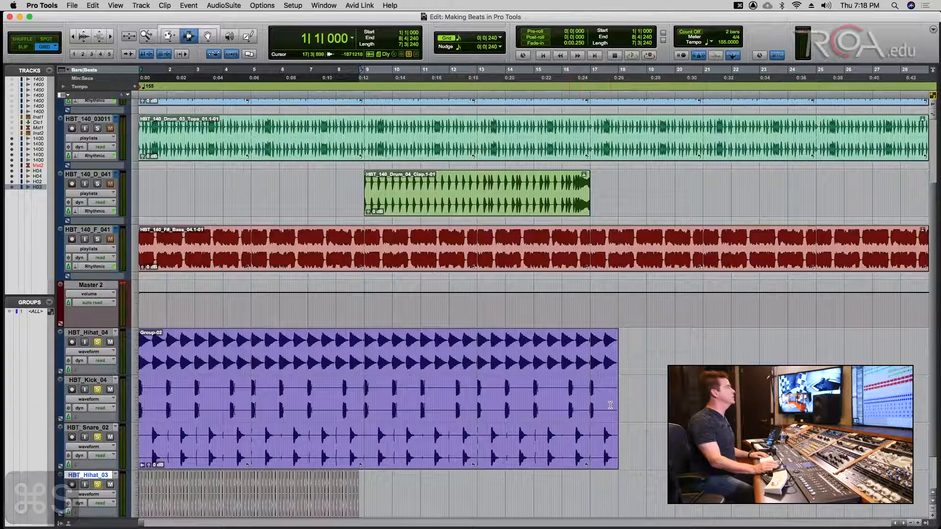
pyautogui.press('Return')
pyautogui.press('super+s')
# - Switch from the tempo map to a manual tempo of 165 and play the session from the start
pyautogui.press('space')
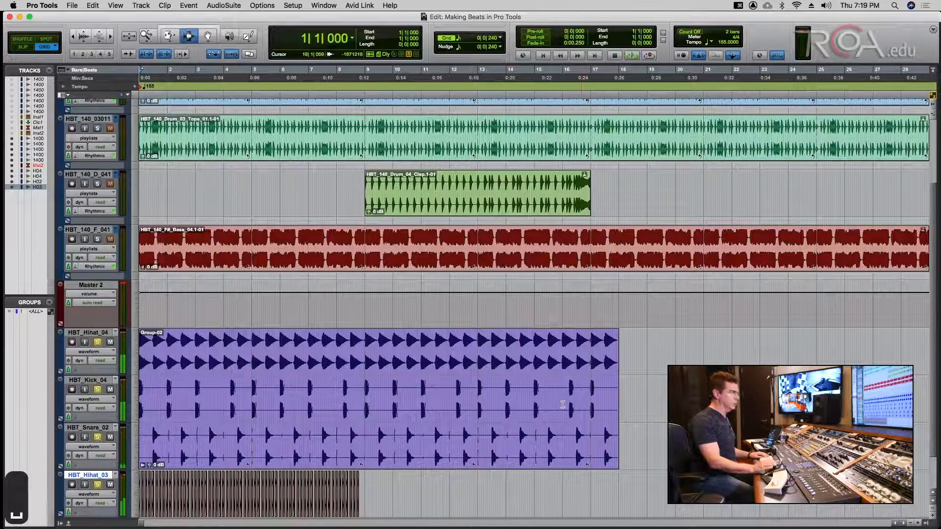
pyautogui.press('super+1')
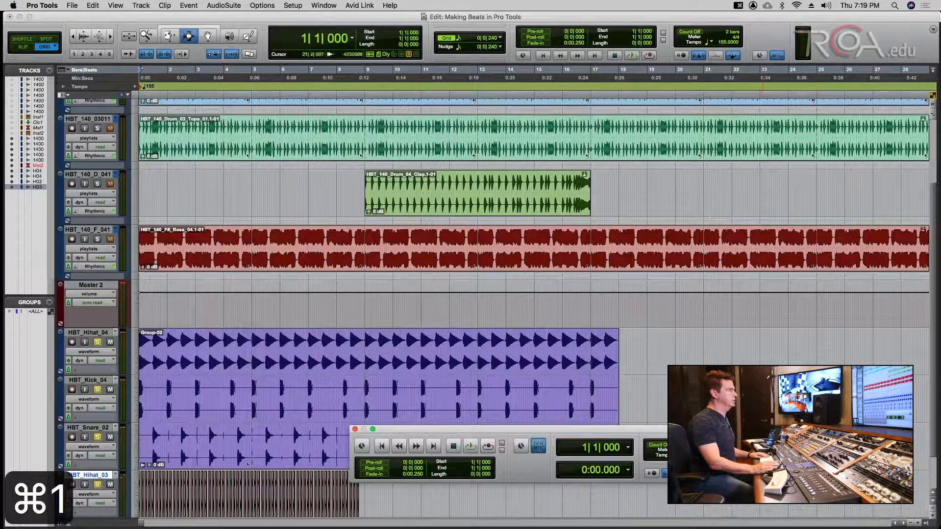
pyautogui.click(703, 473)
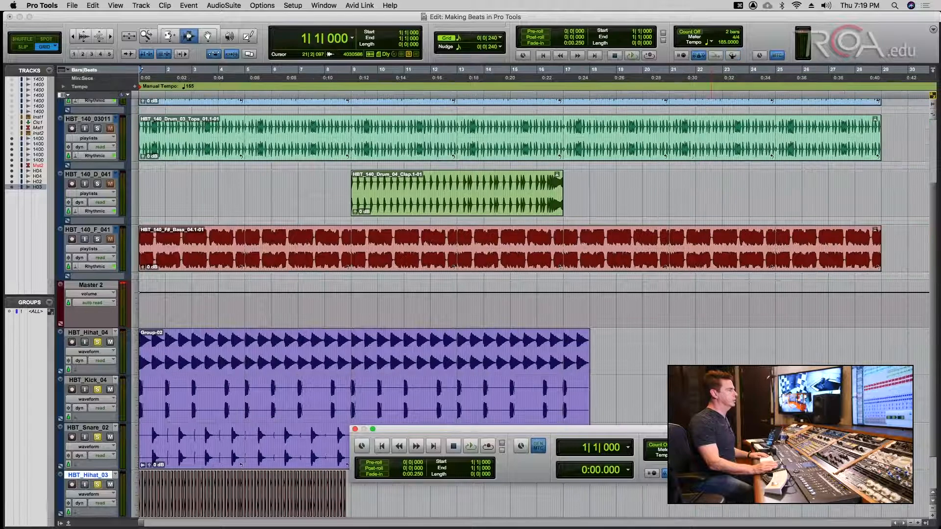
pyautogui.press('Return')
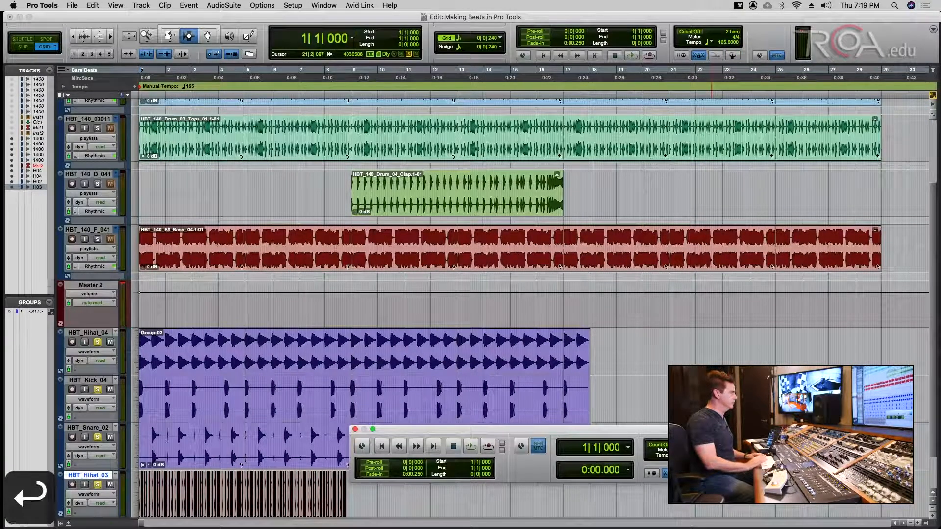
pyautogui.press('space')
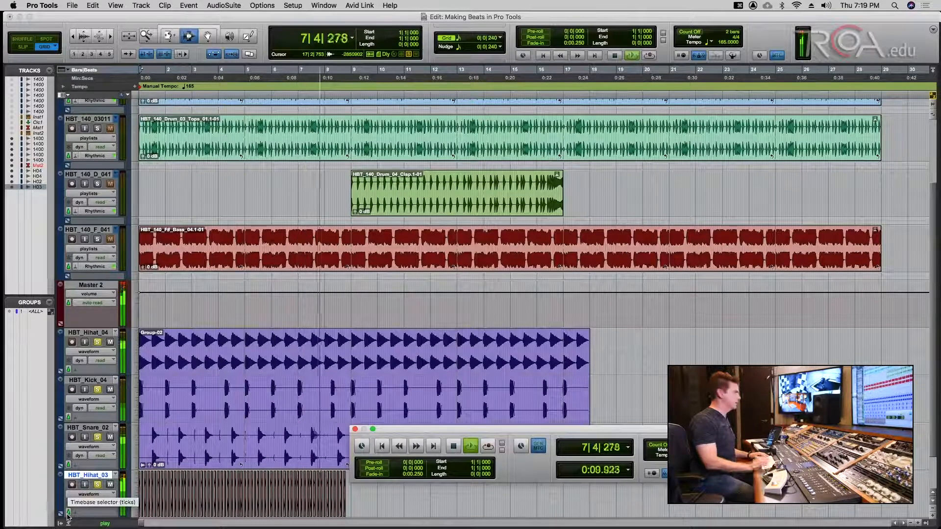
pyautogui.press('Return')
pyautogui.press('super+s')
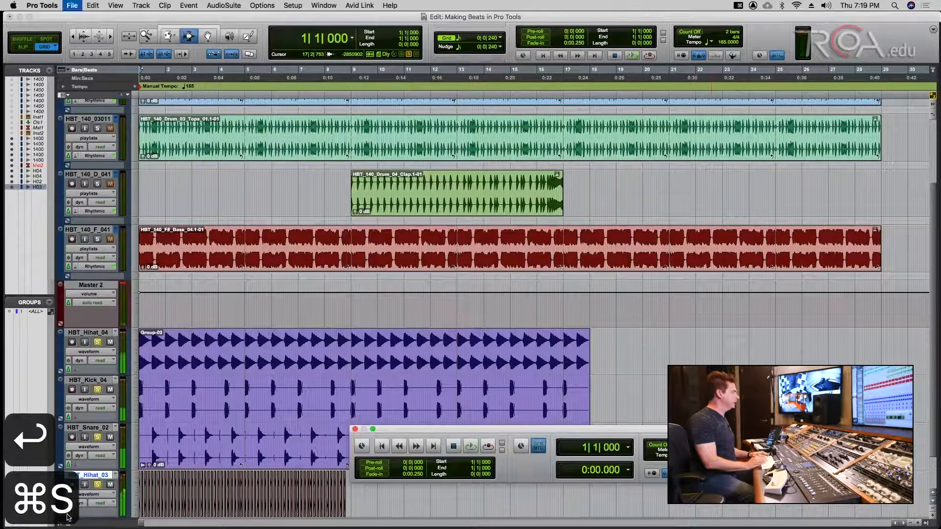
# - Play the session in the Mix window and select the HBT_Hh_04 track
pyautogui.press('super+equal')
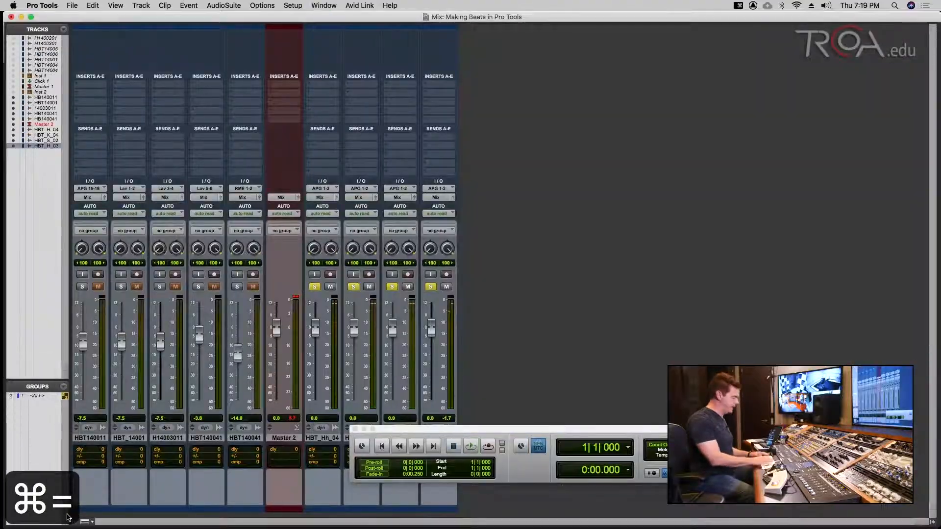
pyautogui.press('super+equal')
pyautogui.press('Return')
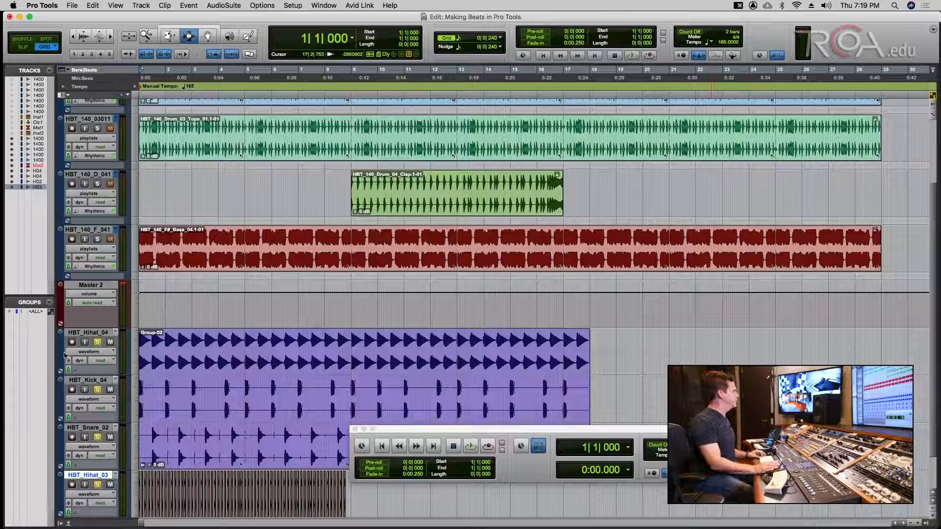
pyautogui.press('super+s')
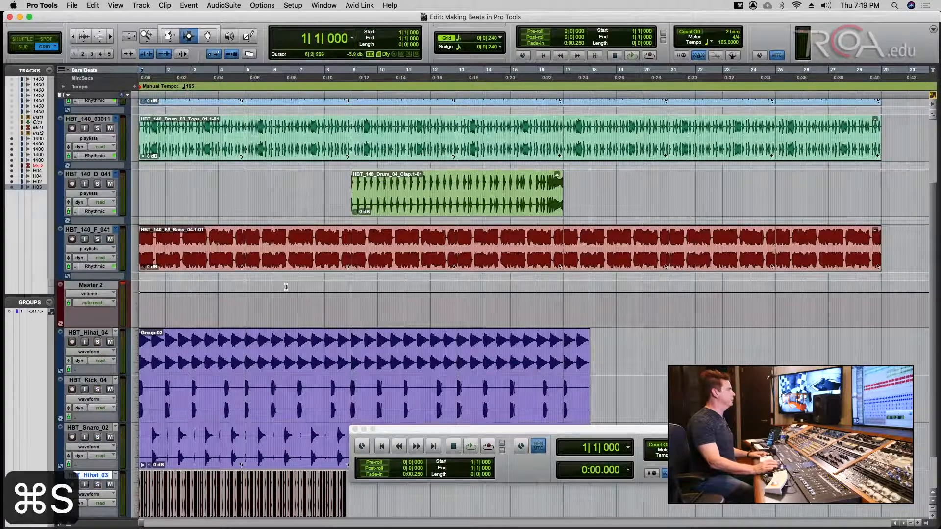
pyautogui.press('space')
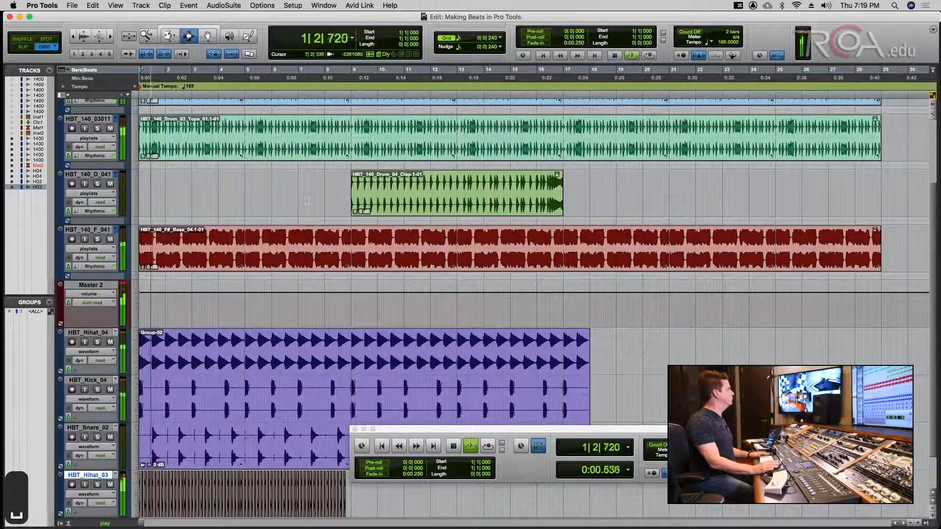
pyautogui.press('super+equal')
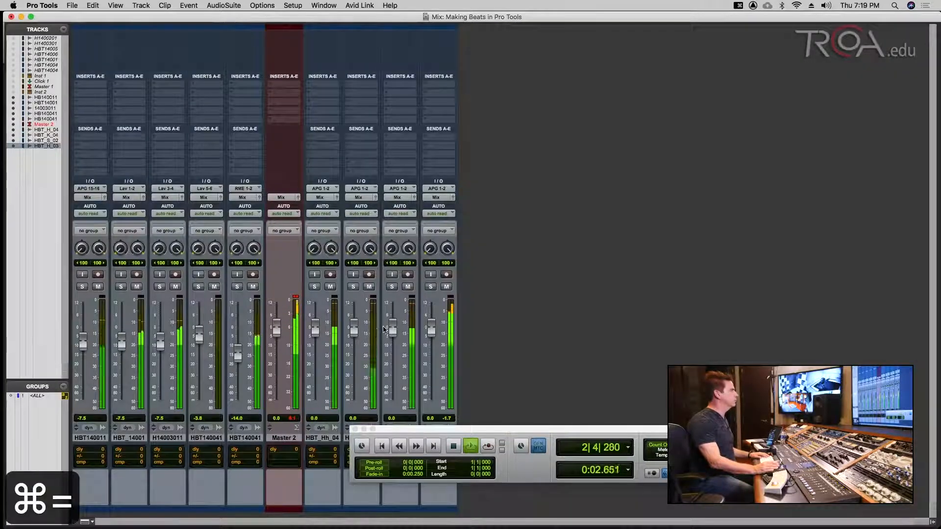
pyautogui.click(322, 437)
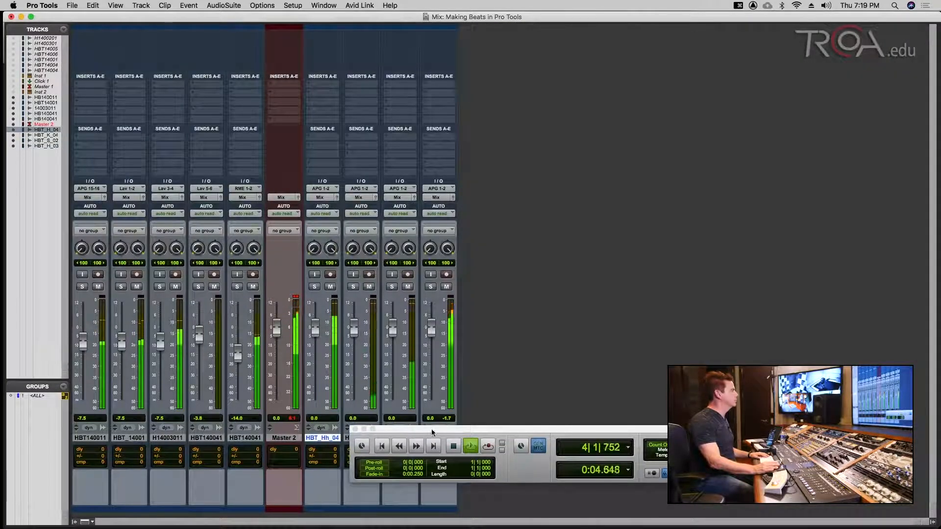
pyautogui.moveTo(428, 434); pyautogui.dragTo(634, 321)
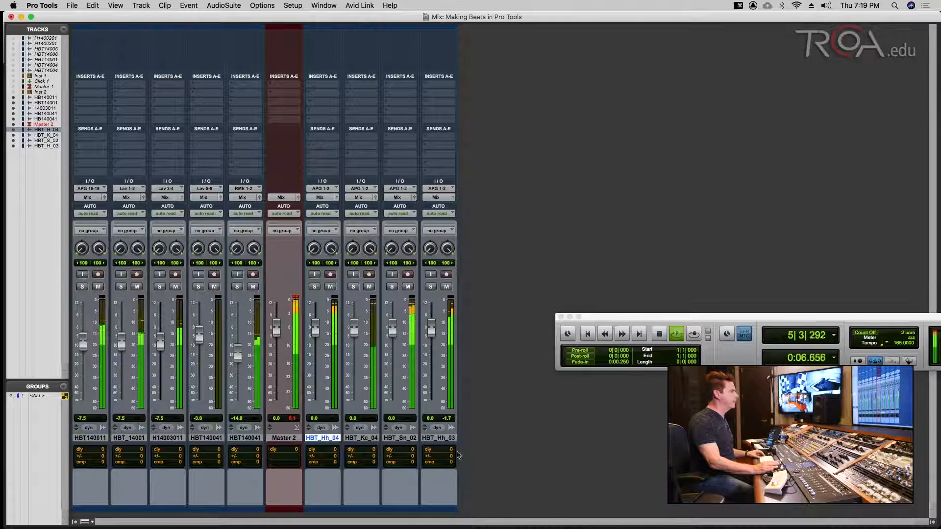
# - Group the kick, snare and two hi-hat tracks as Group 1 and lower their faders together
pyautogui.keyDown('shift'); pyautogui.click(451, 439); pyautogui.keyUp('shift')
pyautogui.press('super+g')
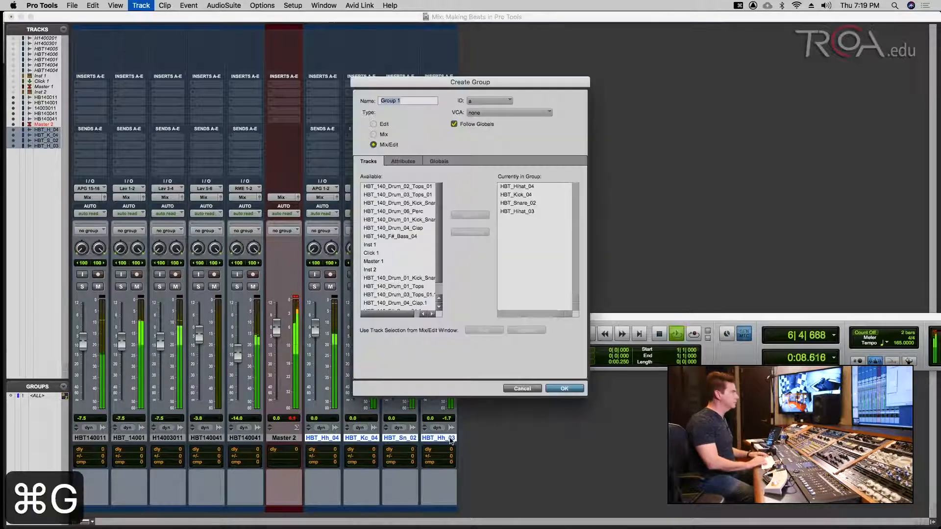
pyautogui.press('Return')
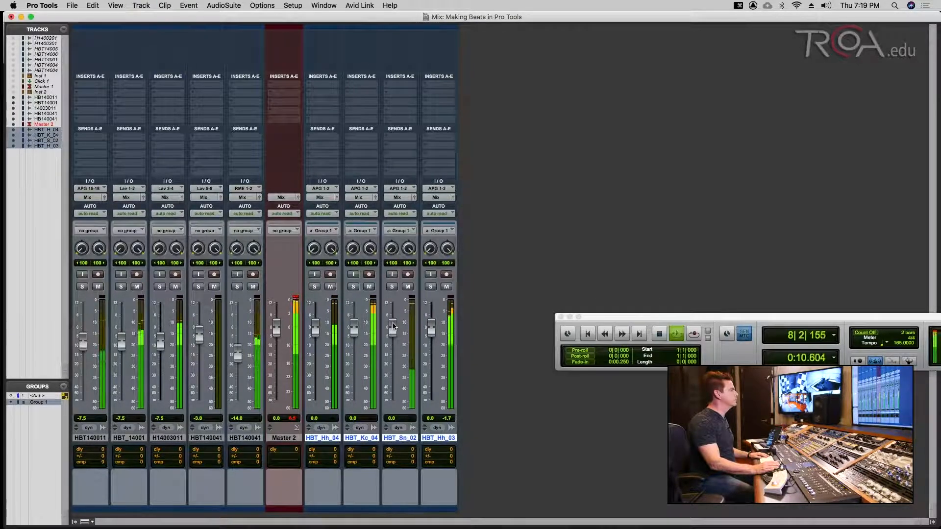
pyautogui.moveTo(393, 327); pyautogui.dragTo(394, 332)
pyautogui.moveTo(614, 315); pyautogui.dragTo(562, 308)
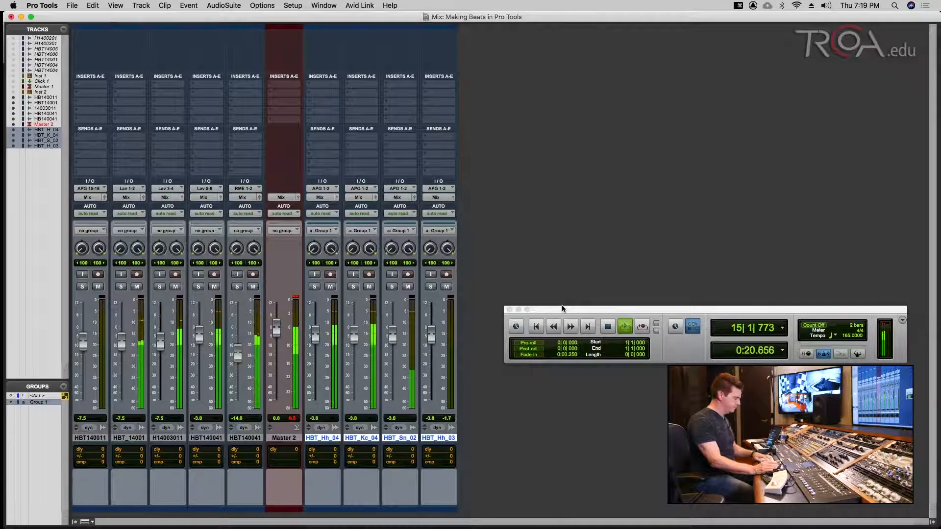
pyautogui.press('super+equal')
pyautogui.moveTo(646, 307); pyautogui.dragTo(651, 369)
pyautogui.press('space')
# - Set the manual tempo to 175 and play the session back from the start
pyautogui.press('super+equal')
pyautogui.press('Return')
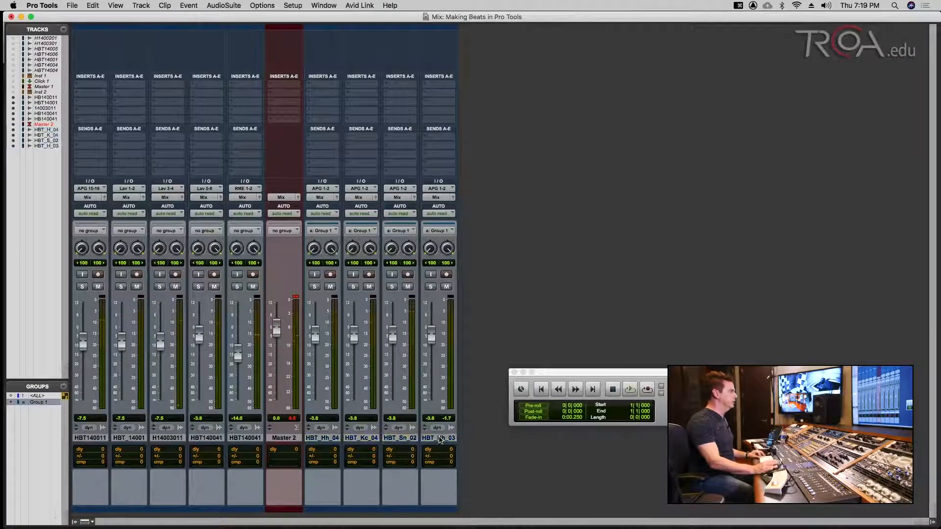
pyautogui.press('super+s')
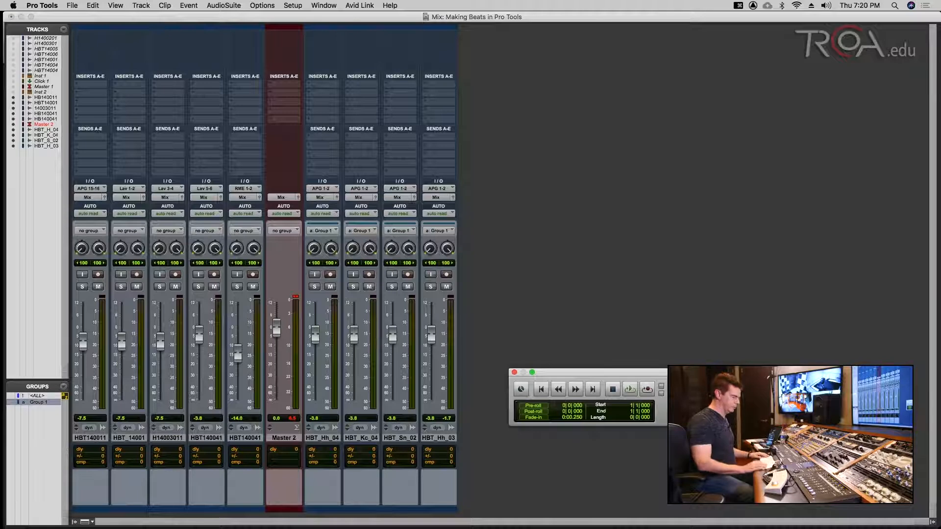
pyautogui.press('1')
pyautogui.press('7')
pyautogui.press('5')
pyautogui.press('Return')
pyautogui.press('Return')
pyautogui.press('super+s')
pyautogui.press('super+equal')
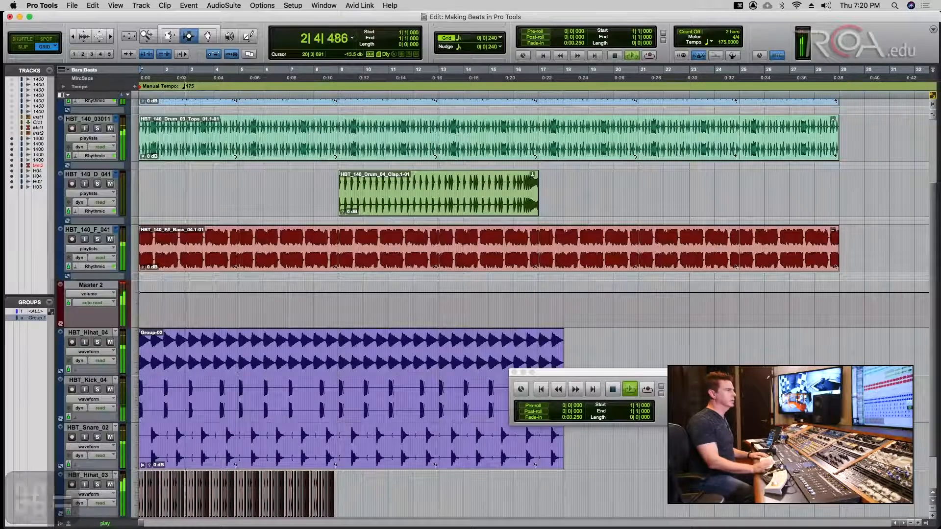
# - Stop playback, return to the 155 BPM tempo map, and begin a tempo change at bar 5
pyautogui.press('space')
pyautogui.click(732, 55)
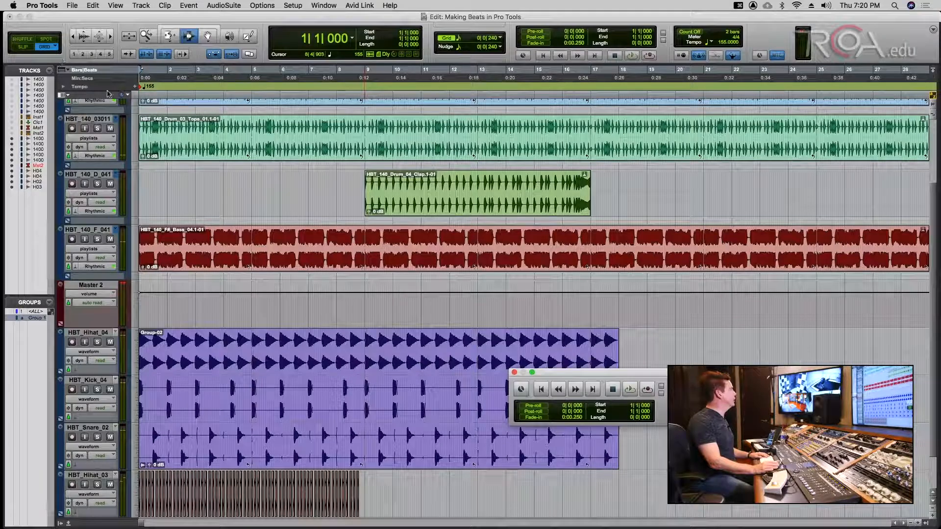
pyautogui.click(64, 87)
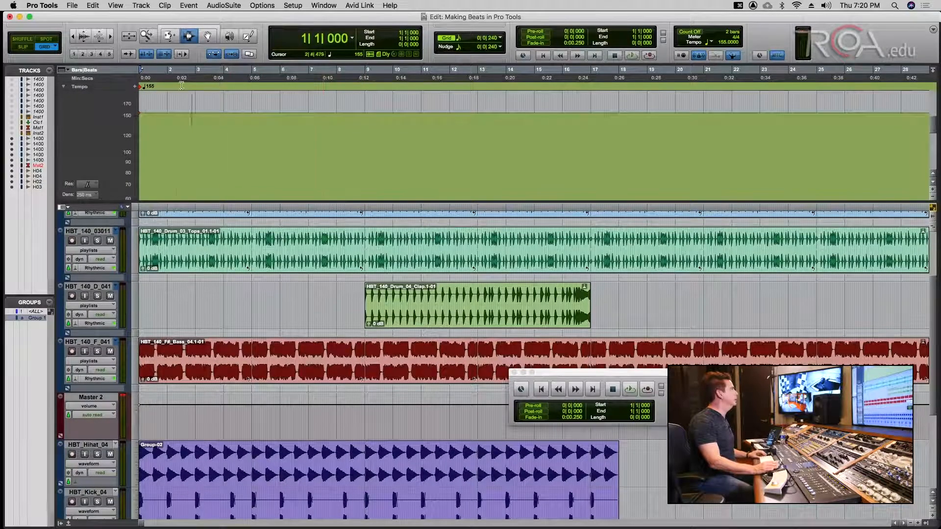
pyautogui.click(62, 87)
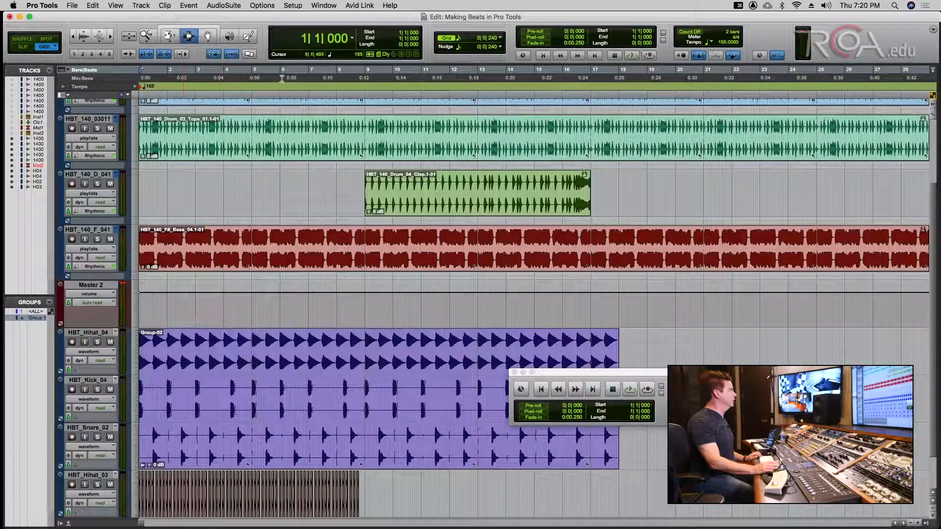
pyautogui.click(255, 88)
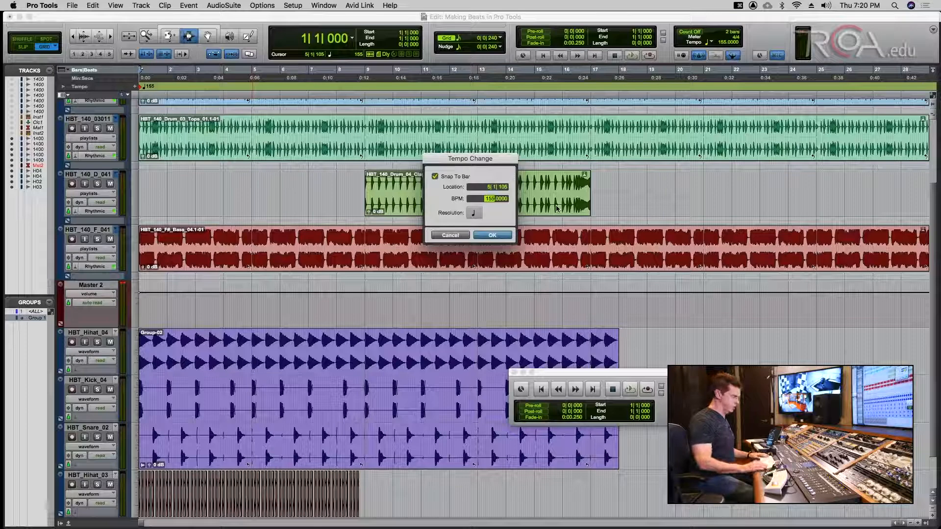
# - Add a 170 BPM tempo change at bar 5 and play it back from bar 4
pyautogui.write('170')
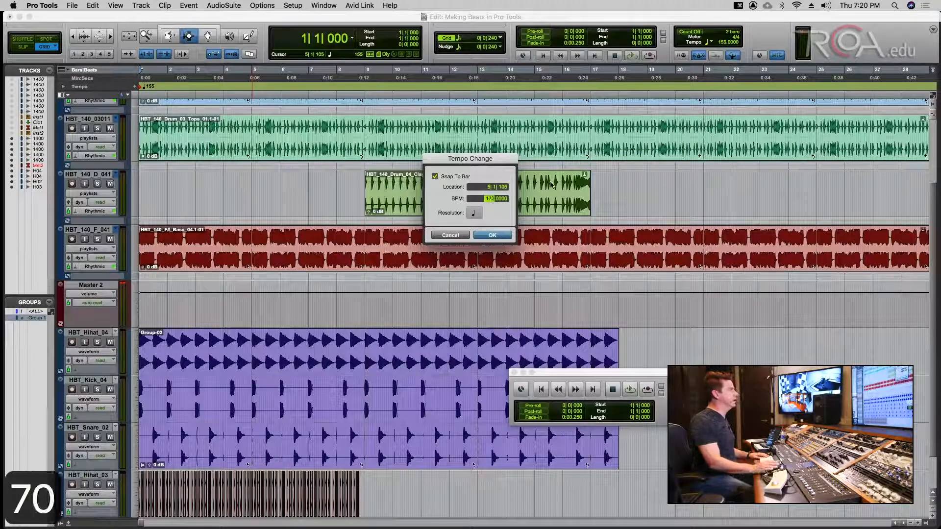
pyautogui.click(504, 187)
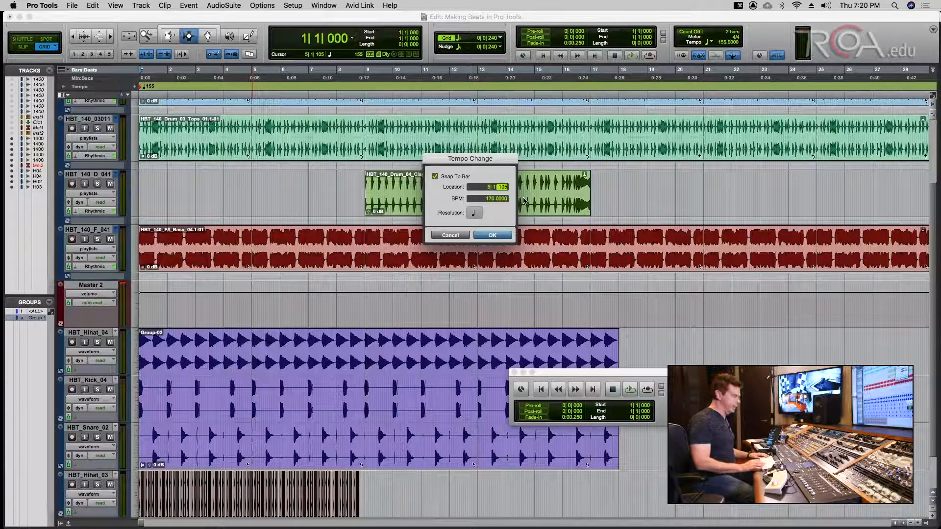
pyautogui.write('0')
pyautogui.press('Return')
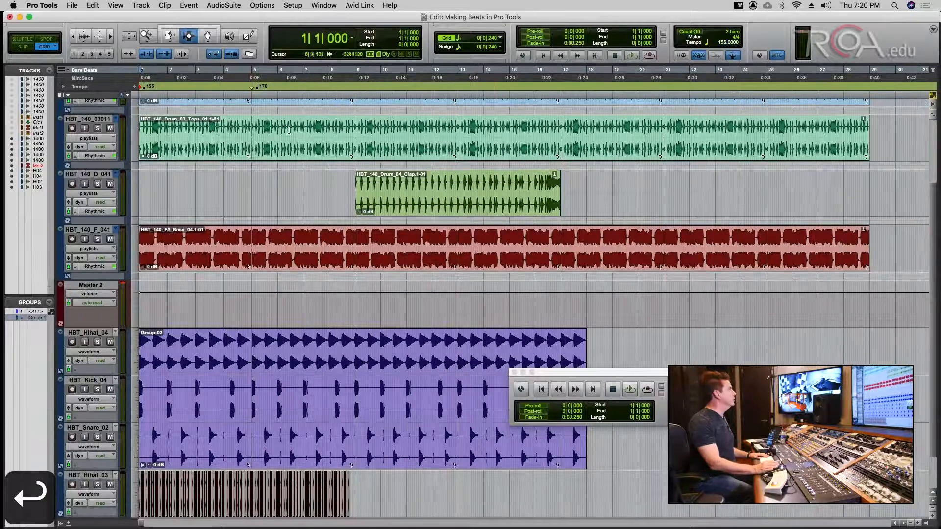
pyautogui.press('super+s')
pyautogui.click(224, 87)
pyautogui.press('space')
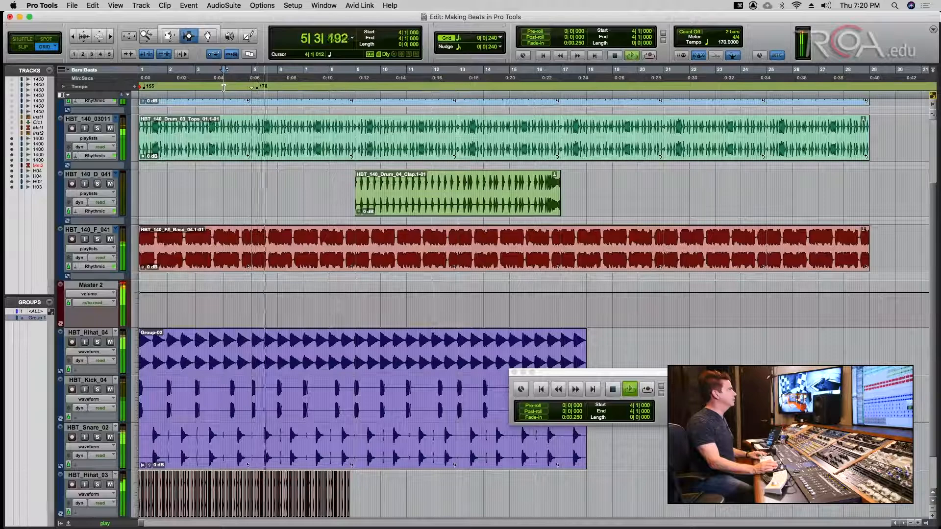
pyautogui.press('space')
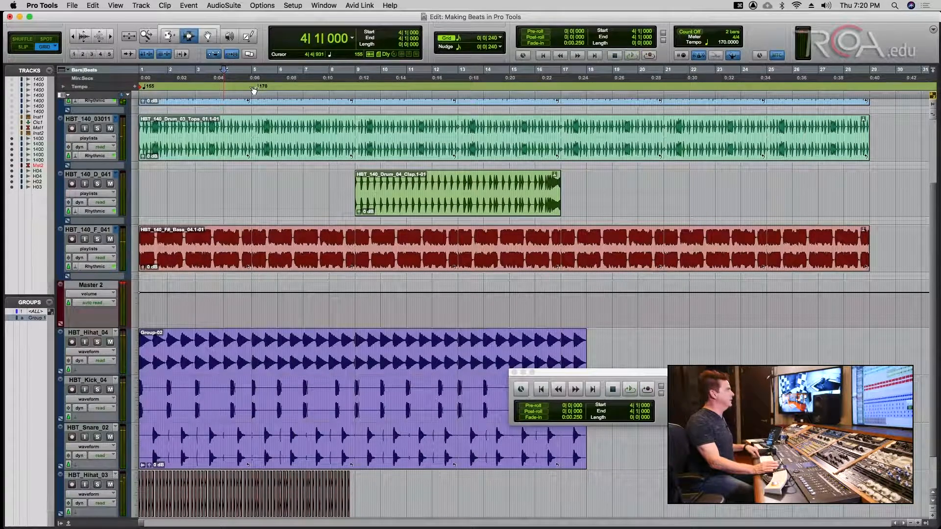
# - Delete the 170 BPM marker, draw a tempo ramp from bar 5 to bar 8, then undo it
pyautogui.keyDown('alt'); pyautogui.click(254, 89); pyautogui.keyUp('alt')
pyautogui.press('super+s')
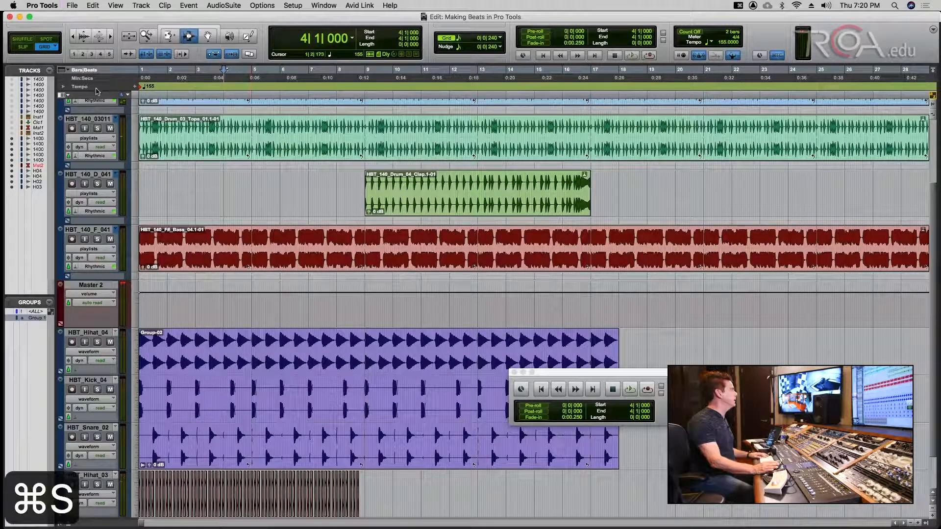
pyautogui.click(63, 86)
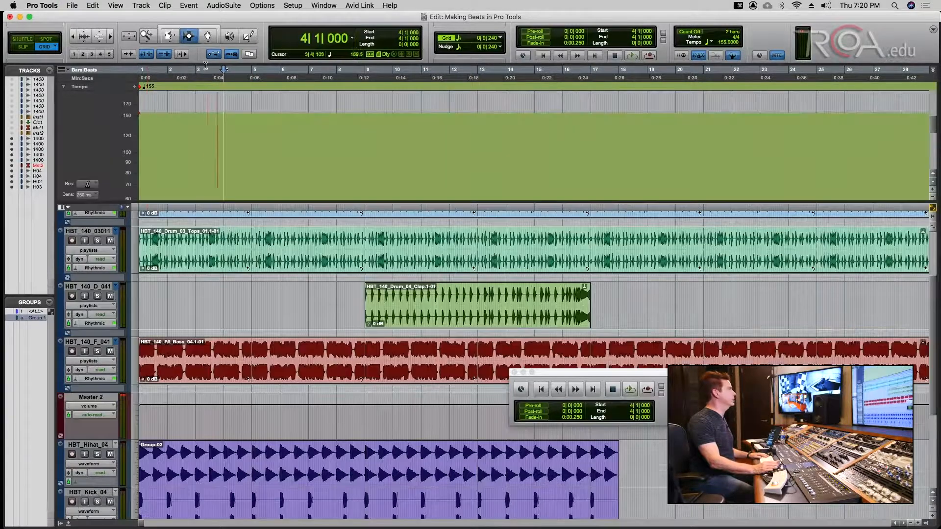
pyautogui.click(249, 36)
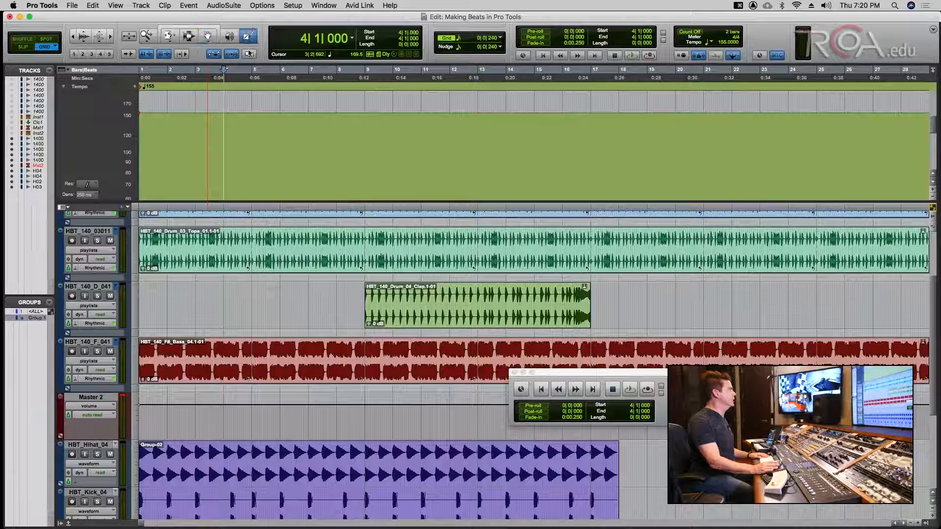
pyautogui.moveTo(249, 113); pyautogui.dragTo(364, 137)
pyautogui.press('super+s')
pyautogui.press('super+z')
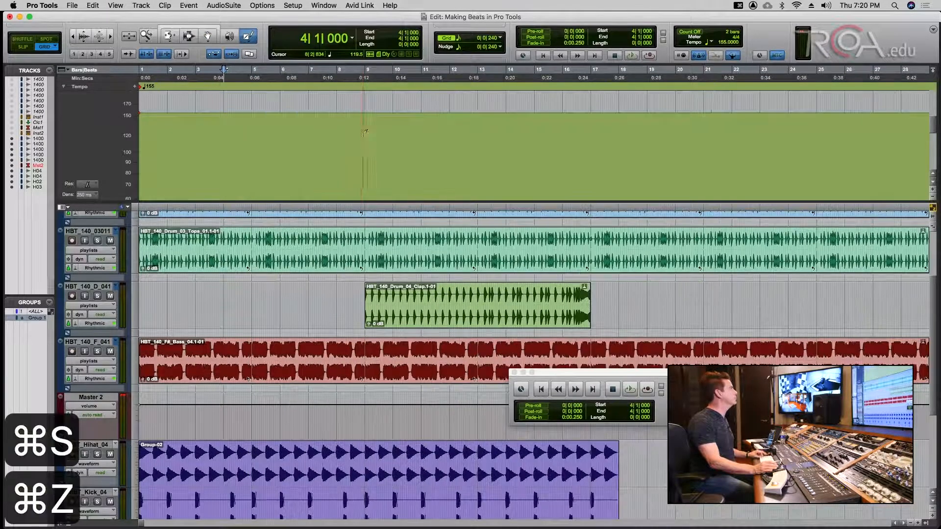
pyautogui.press('super+s')
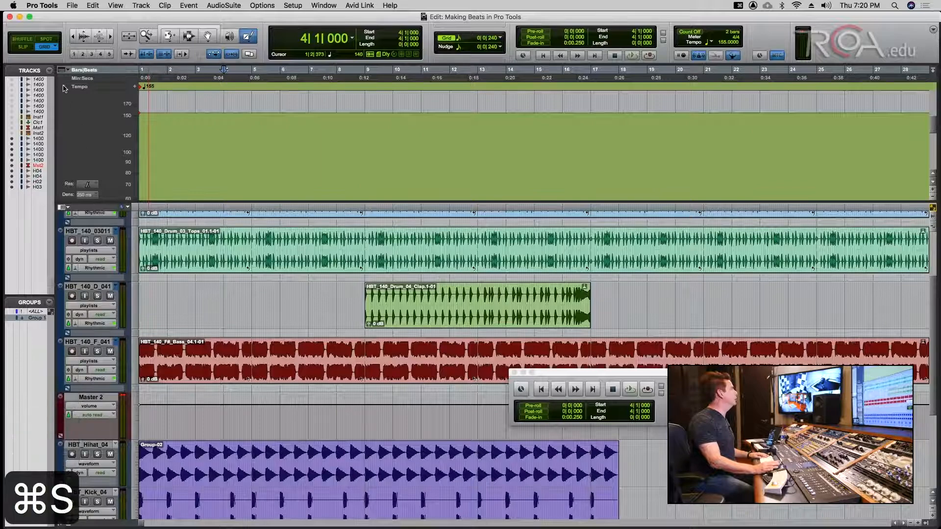
pyautogui.click(63, 86)
pyautogui.press('super+s')
# - Create a stereo, tick-based instrument track named Inst 3 from the Mix window
pyautogui.press('super+equal')
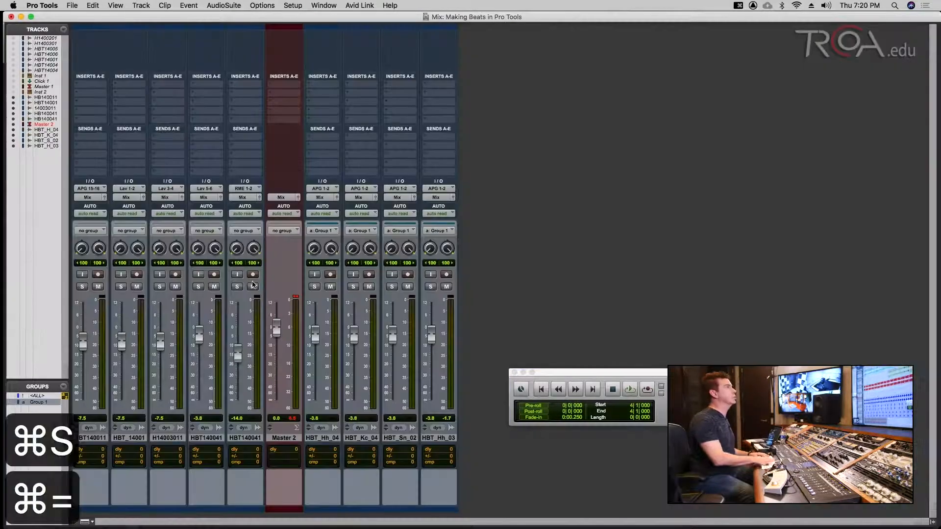
pyautogui.press('Return')
pyautogui.press('super+s')
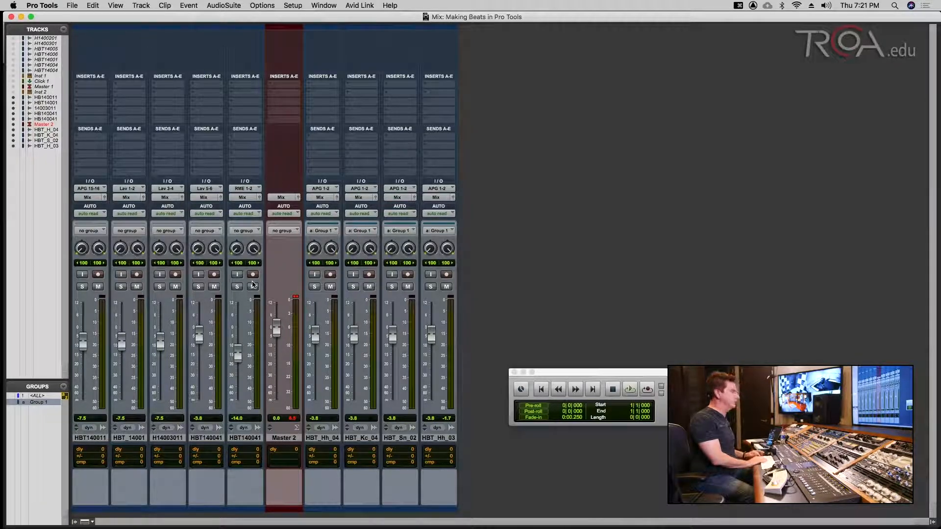
pyautogui.press('super+shift+n')
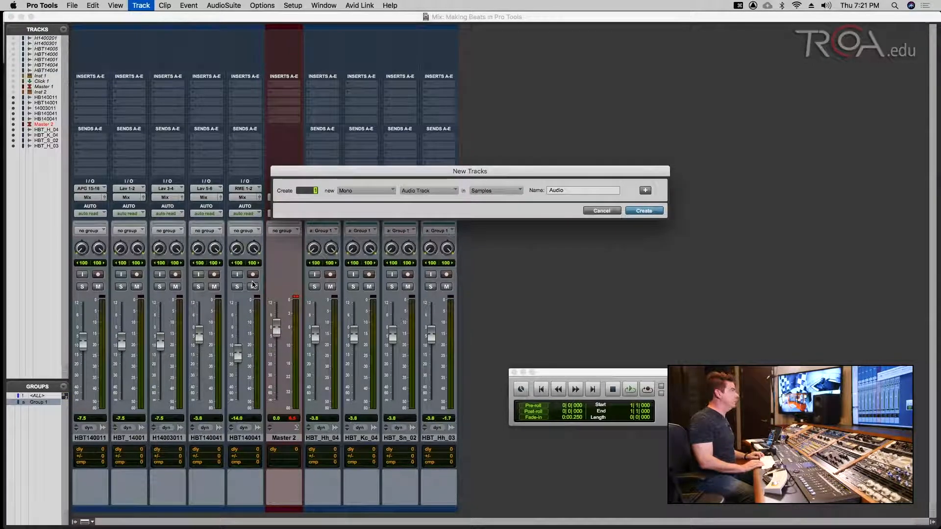
pyautogui.press('super+Down')
pyautogui.press('super+Right')
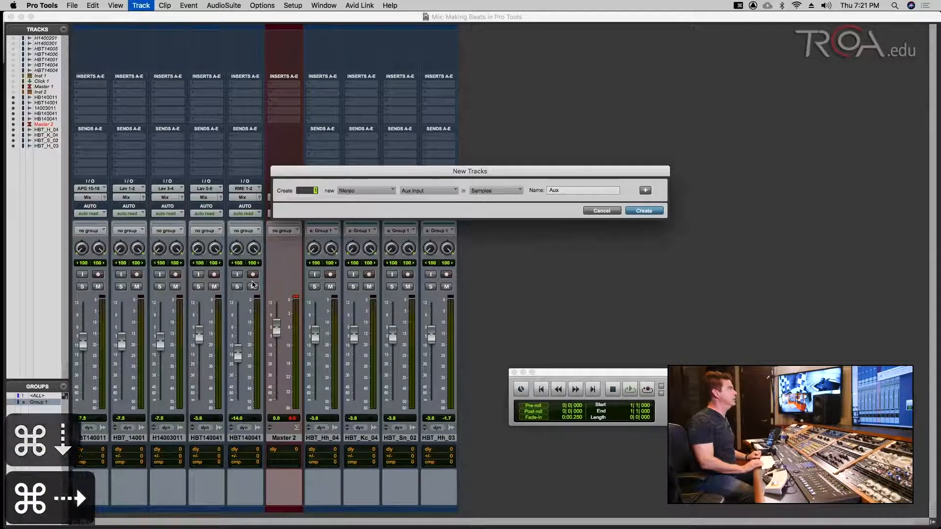
pyautogui.press('super+Down')
pyautogui.press('super+Down')
pyautogui.press('super+Down')
pyautogui.press('super+Down')
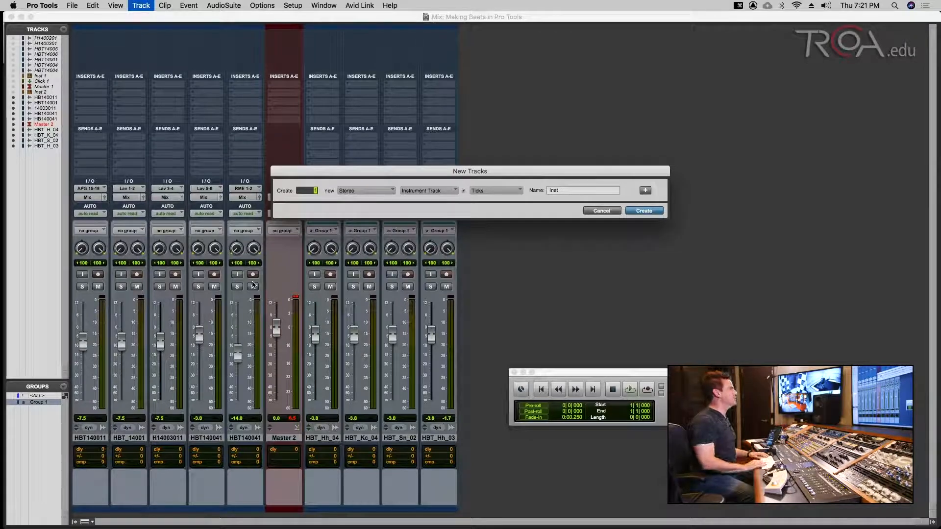
pyautogui.press('Return')
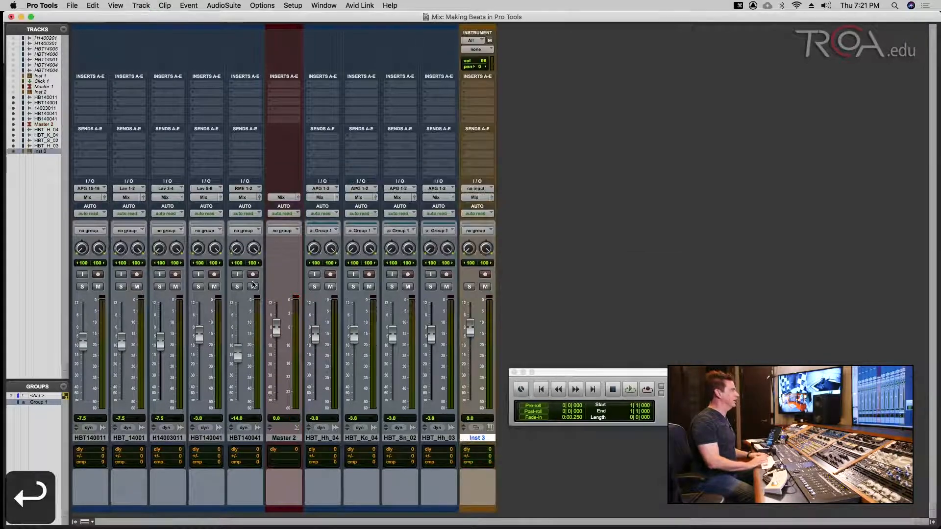
# - Insert the stereo Boom drum machine plug-in on Inst 3's first insert and save
pyautogui.press('super+s')
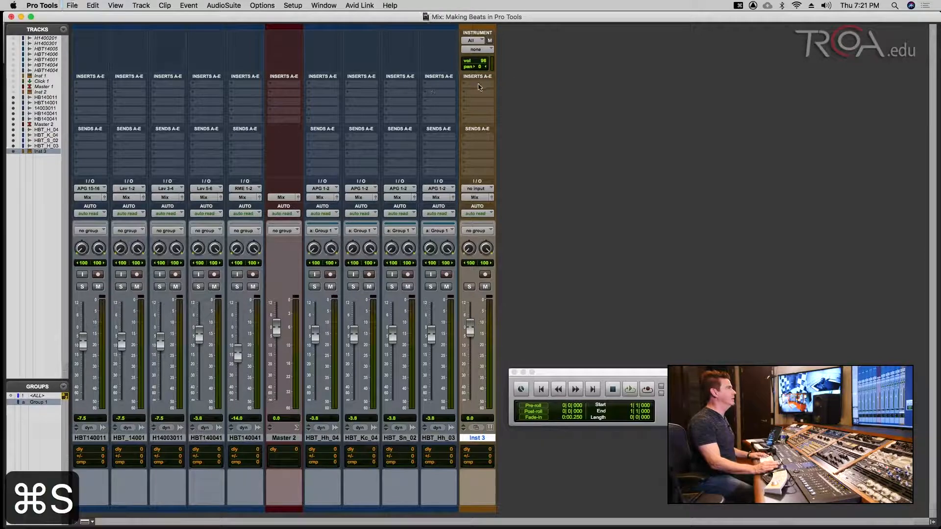
pyautogui.click(479, 88)
pyautogui.moveTo(509, 84)
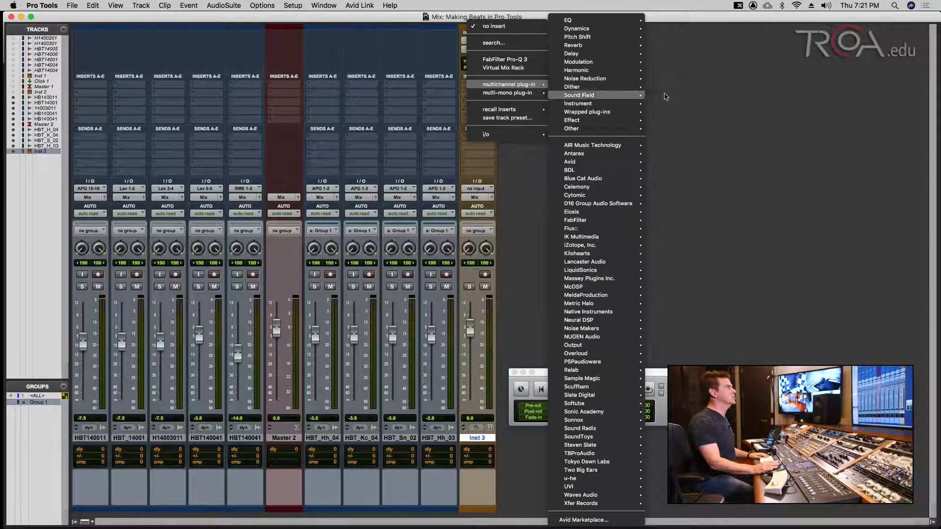
pyautogui.moveTo(612, 104)
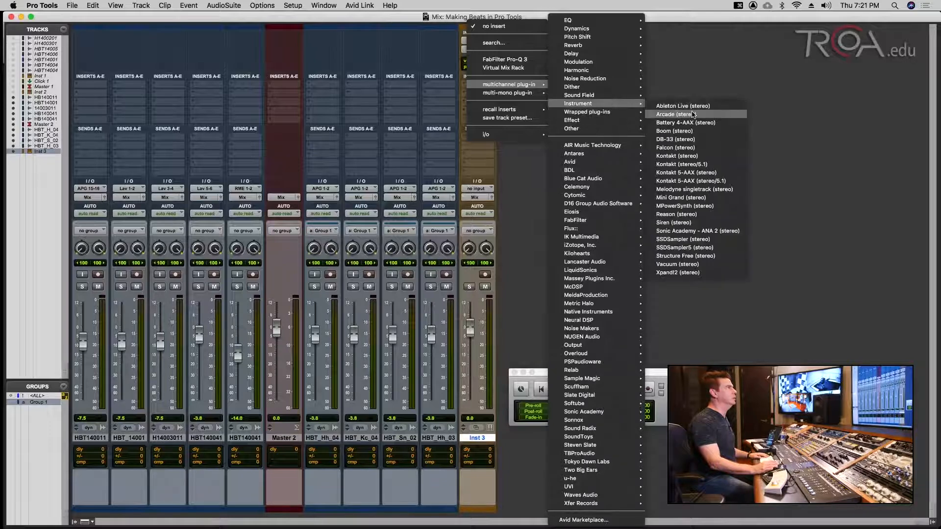
pyautogui.click(693, 133)
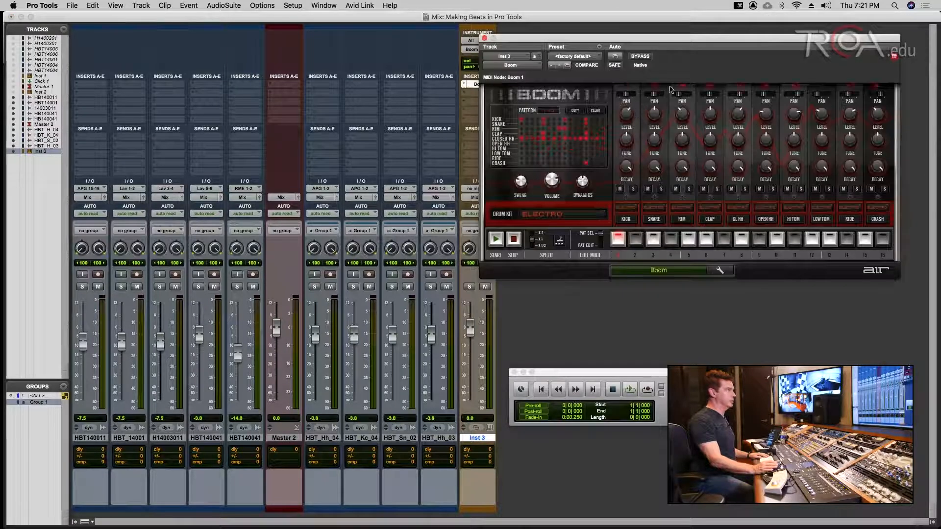
pyautogui.moveTo(678, 41); pyautogui.dragTo(698, 122)
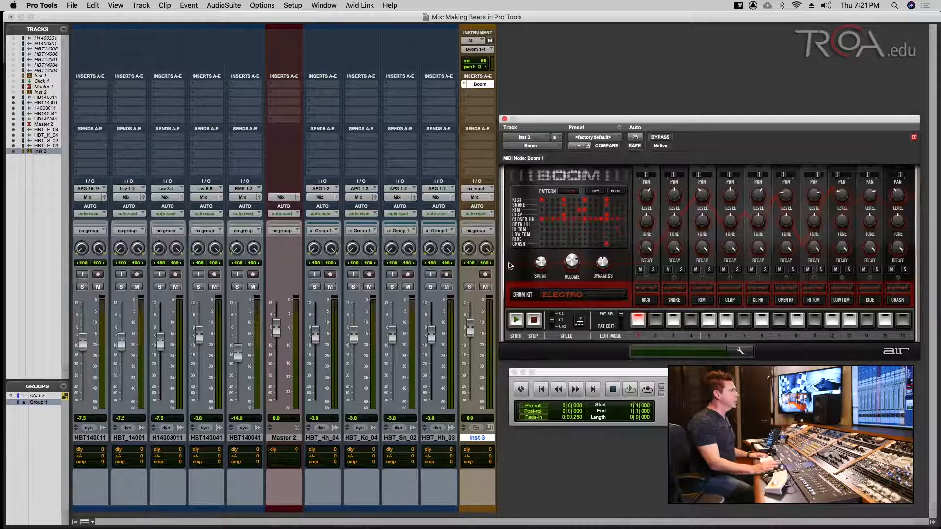
pyautogui.press('super+s')
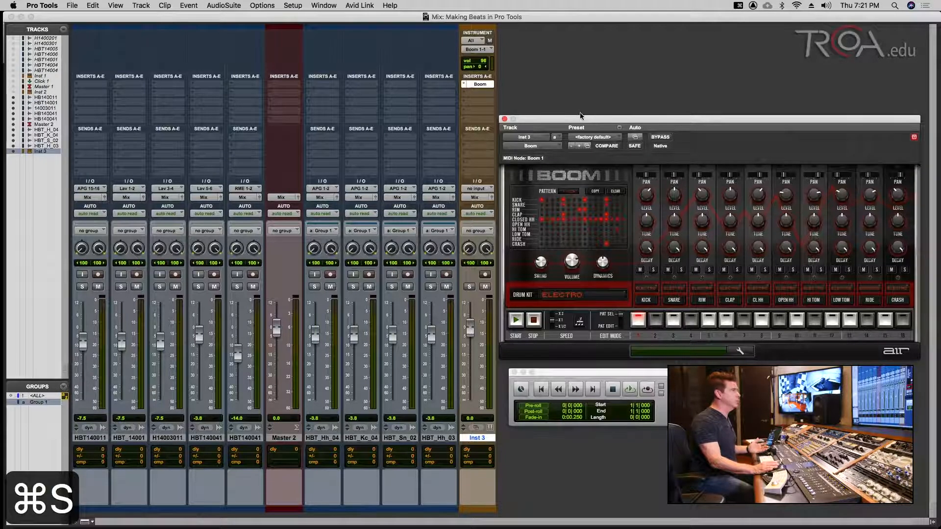
# - Record-enable the Inst 3 channel strip so Boom's Electro pattern sounds through the mixer
pyautogui.moveTo(580, 115); pyautogui.dragTo(584, 107)
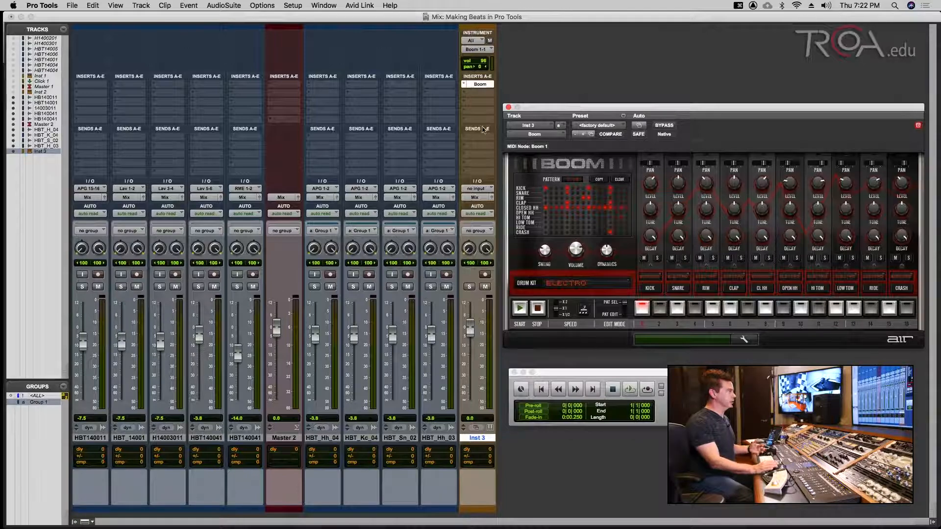
pyautogui.click(485, 275)
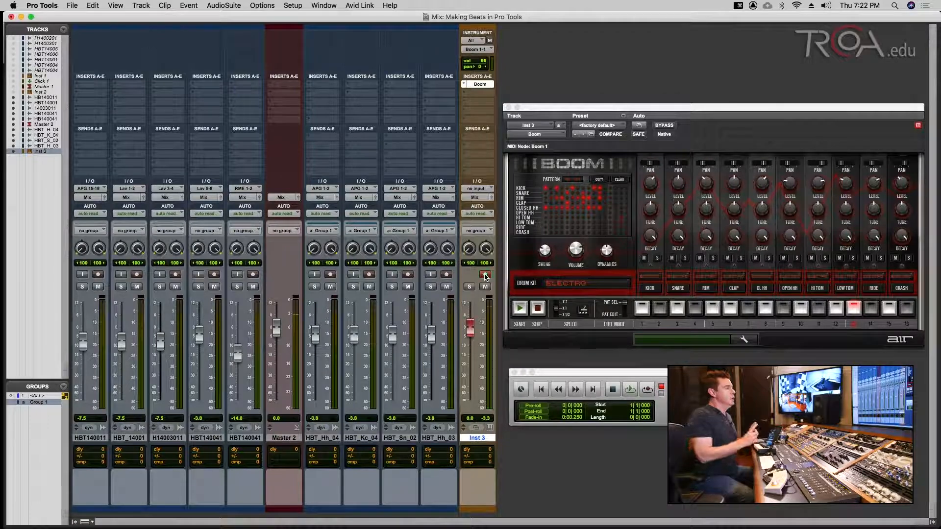
pyautogui.click(485, 276)
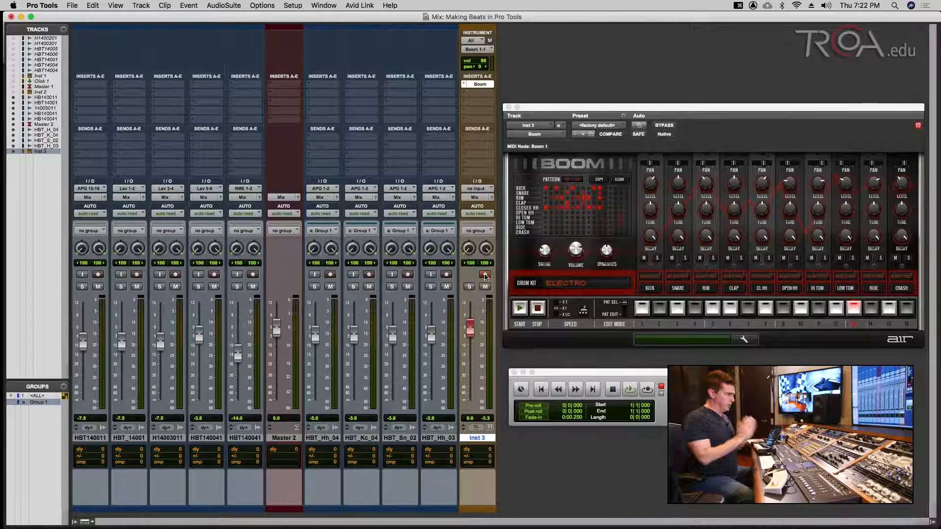
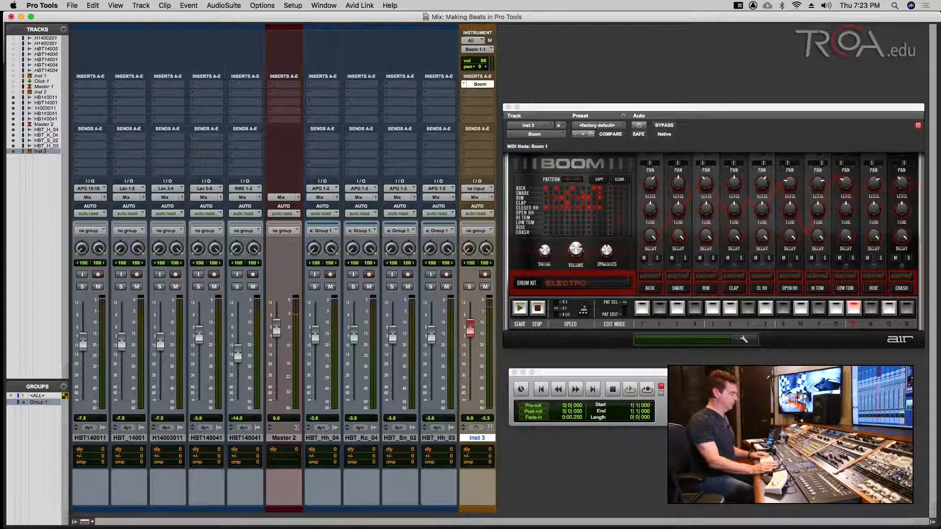
# - Switch from the Mix window to the Edit window and save the session
pyautogui.press('super+equal')
pyautogui.press('super+s')
pyautogui.hotkey('alt', 'a')
pyautogui.press('super+s')
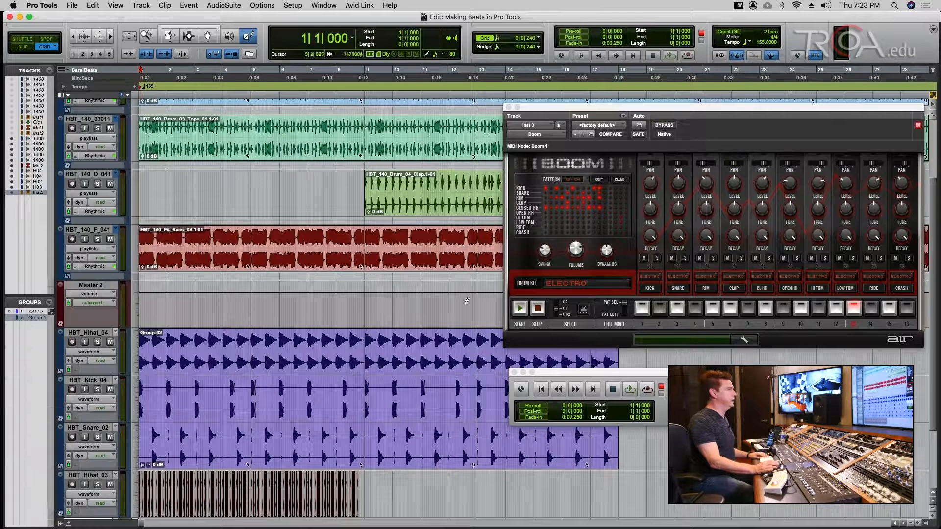
# - Turn off the Conductor, set a manual tempo of 150 BPM, and save
pyautogui.click(730, 389)
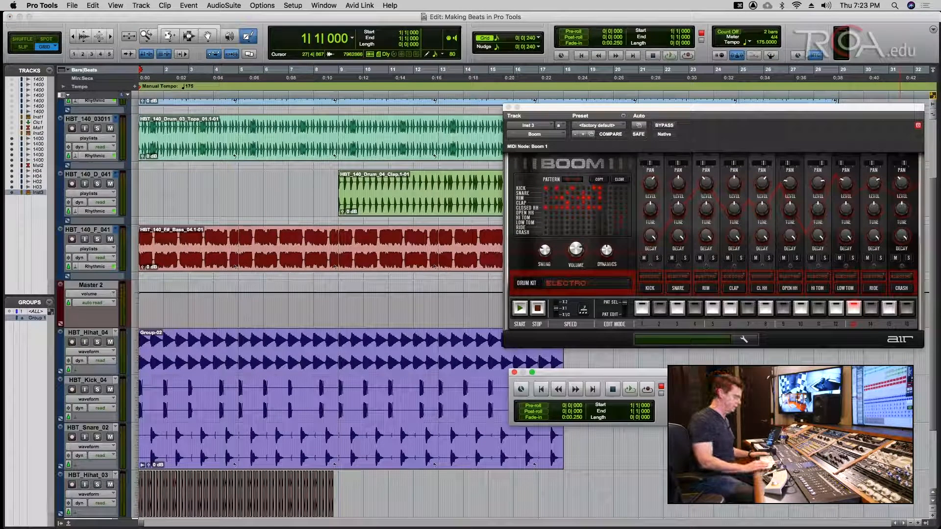
pyautogui.write('140')
pyautogui.press('Return')
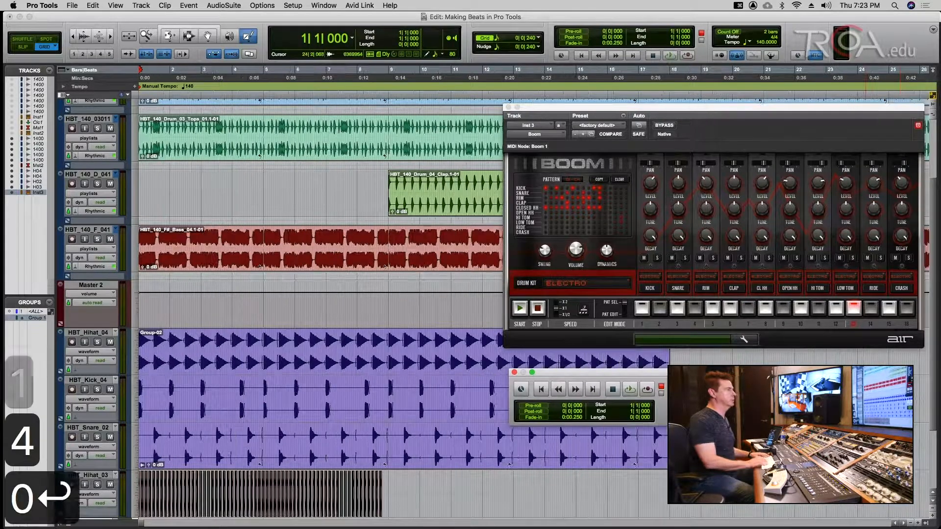
pyautogui.press('Return')
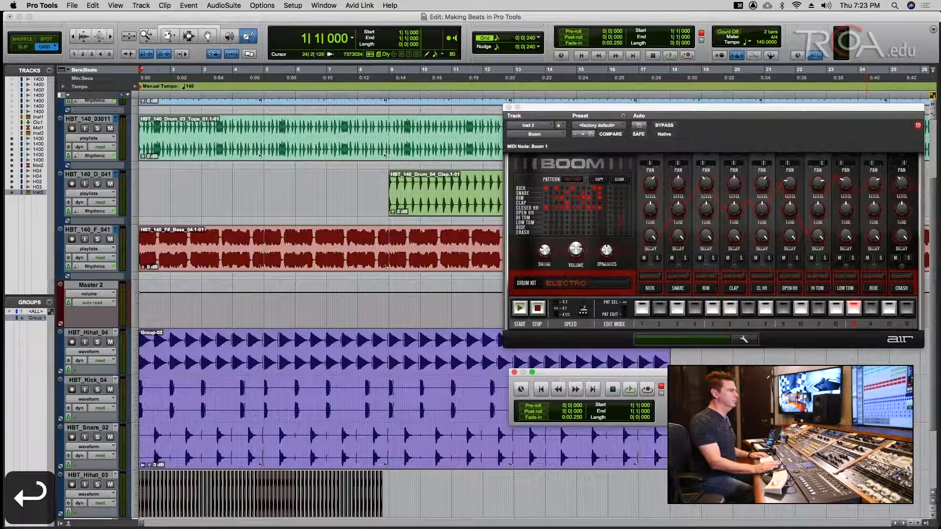
pyautogui.write('15')
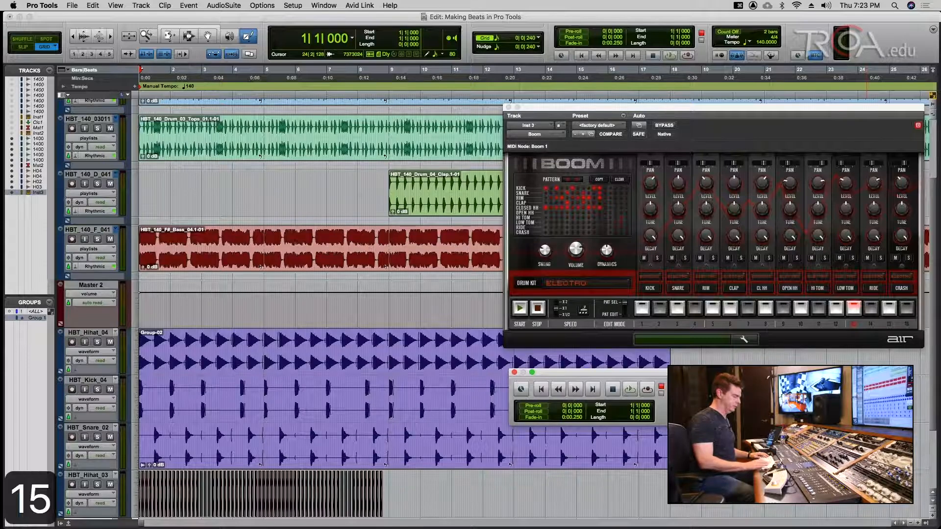
pyautogui.write('0')
pyautogui.press('Return')
pyautogui.press('cmd+s')
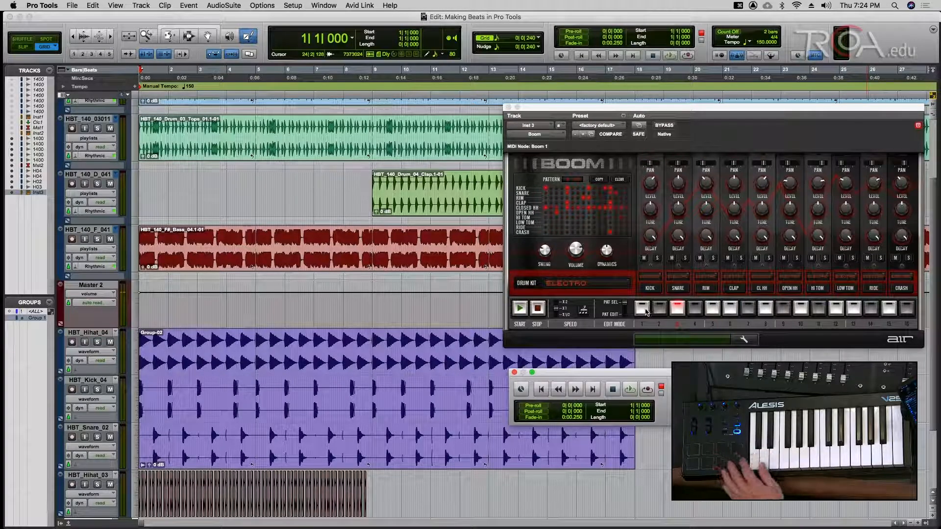
# - Audition Boom's patterns 1, 2 and 3 and settle on pattern 3
pyautogui.click(646, 312)
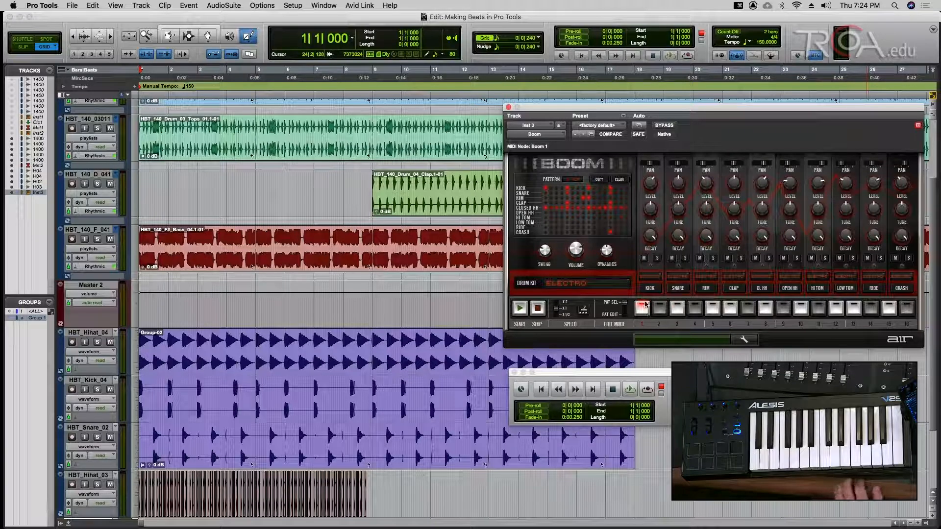
pyautogui.click(521, 308)
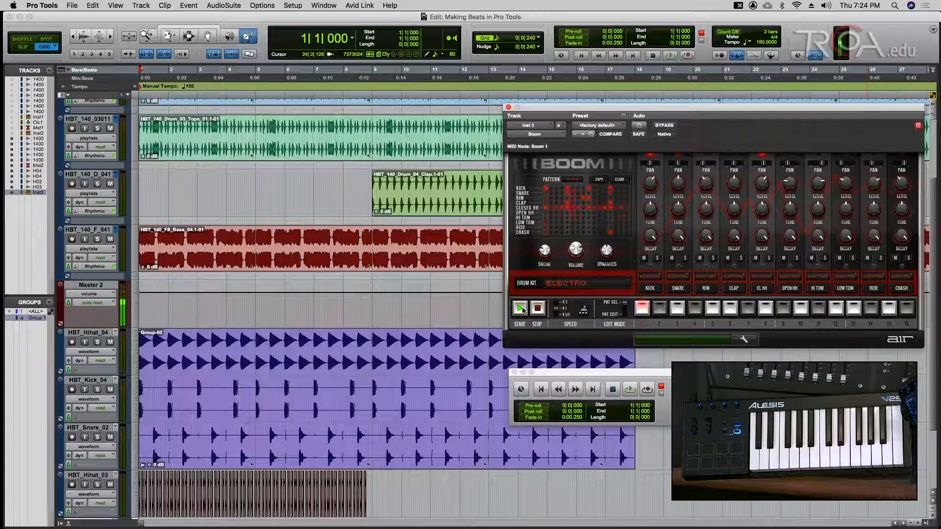
pyautogui.click(660, 309)
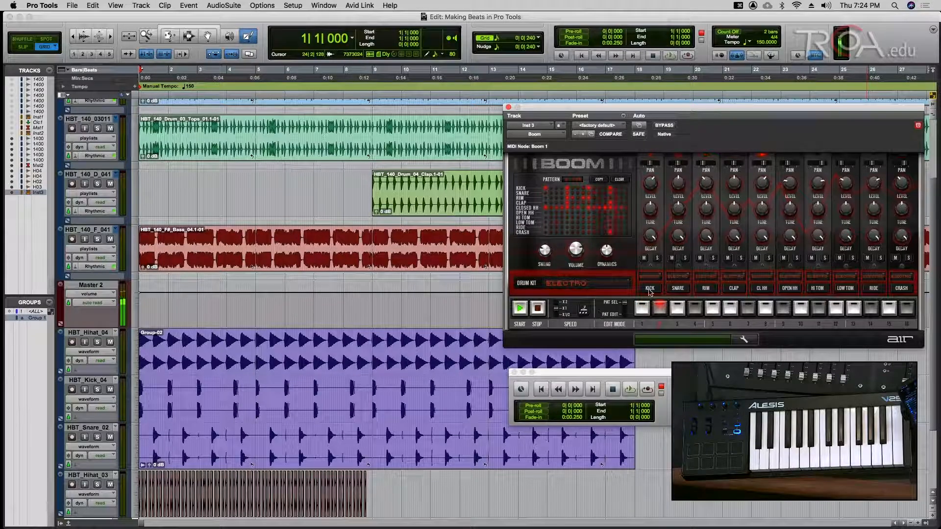
pyautogui.click(676, 308)
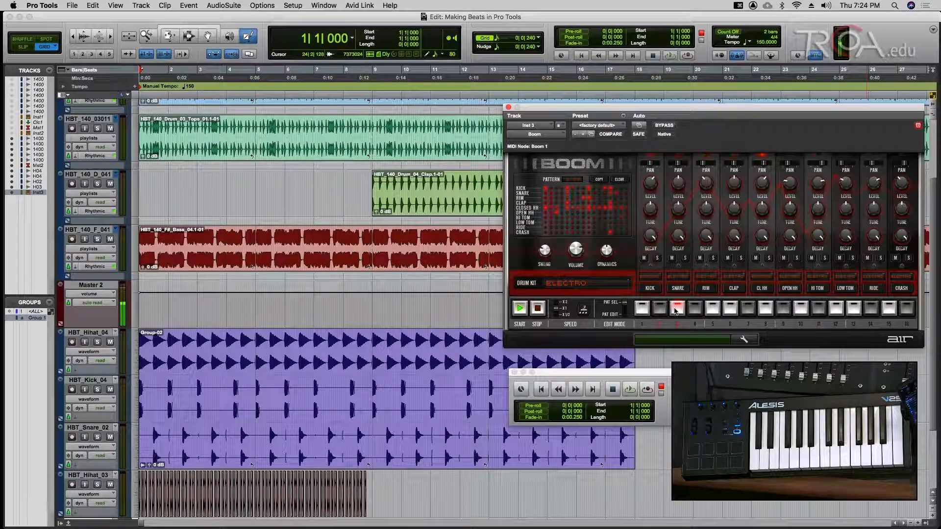
pyautogui.click(537, 309)
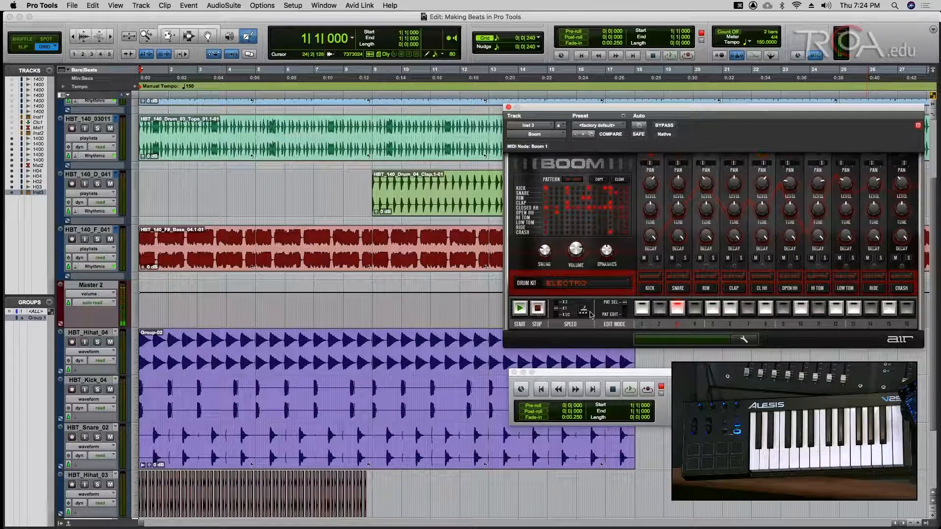
# - Switch Boom to PAT EDIT, toggle kick step 7 on and off, and play the loop
pyautogui.click(625, 314)
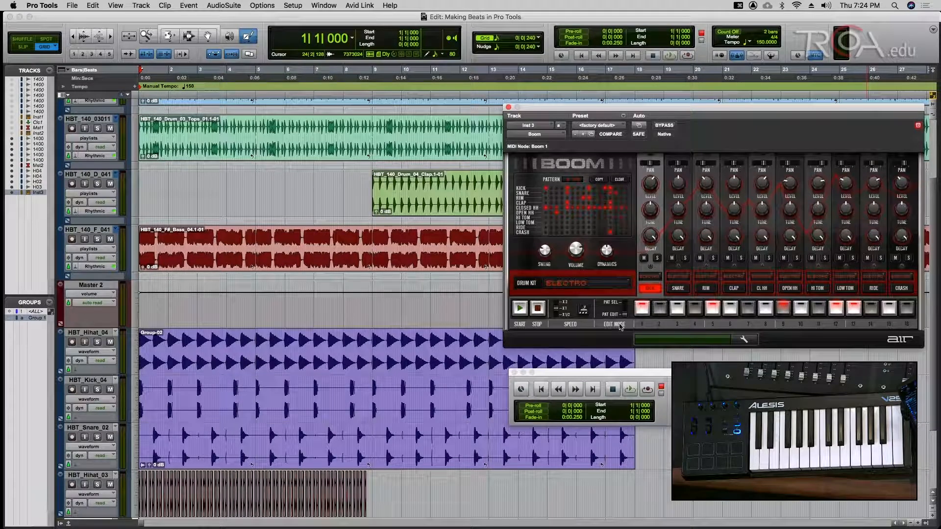
pyautogui.click(522, 309)
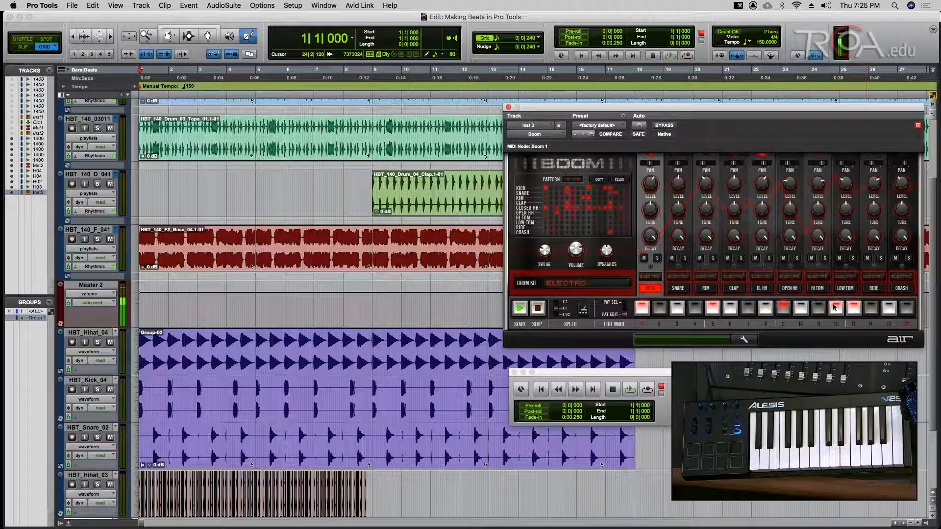
pyautogui.click(542, 309)
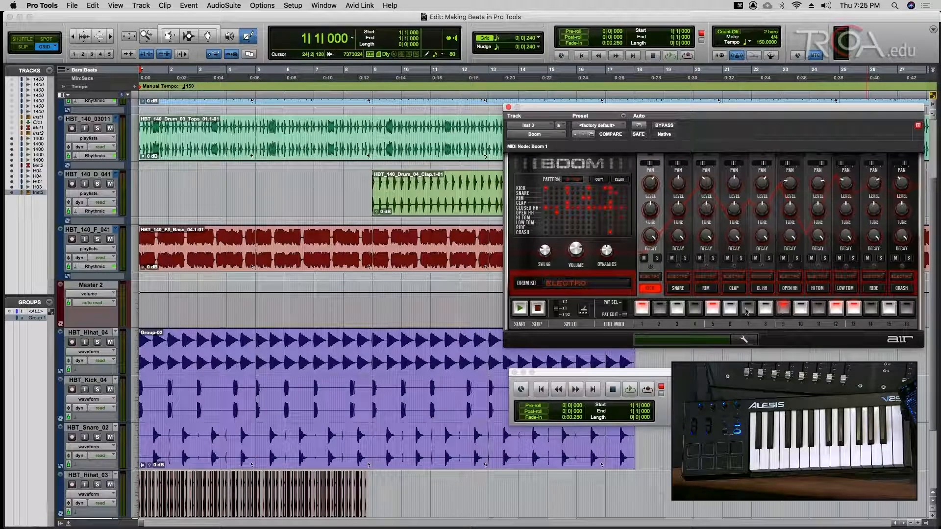
pyautogui.click(746, 310)
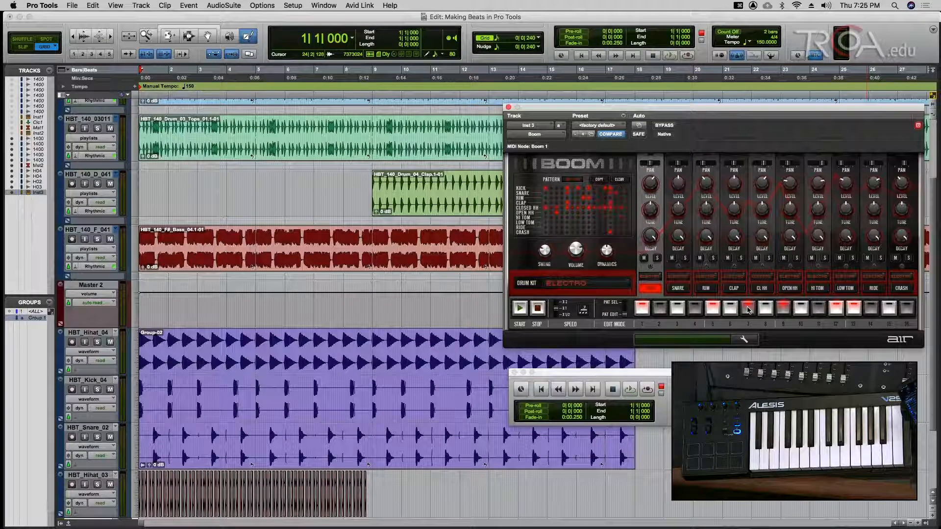
pyautogui.click(748, 313)
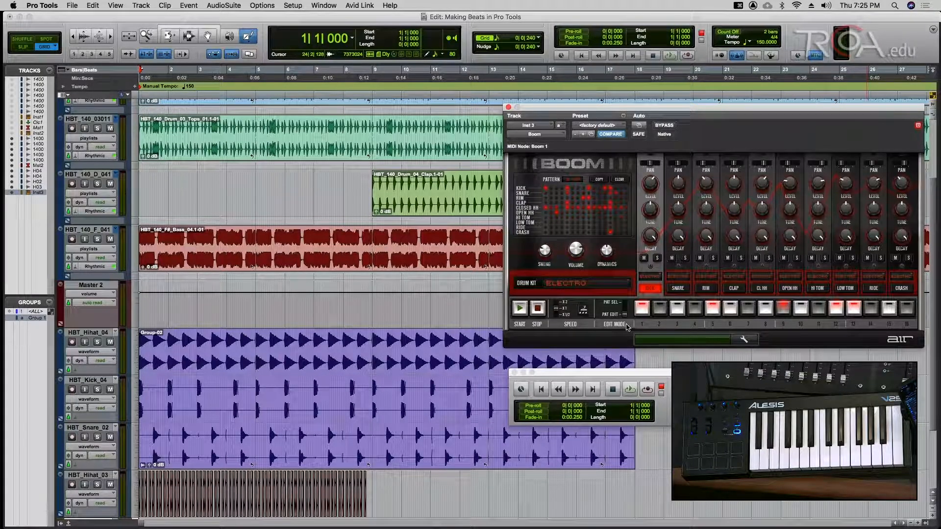
pyautogui.press('space')
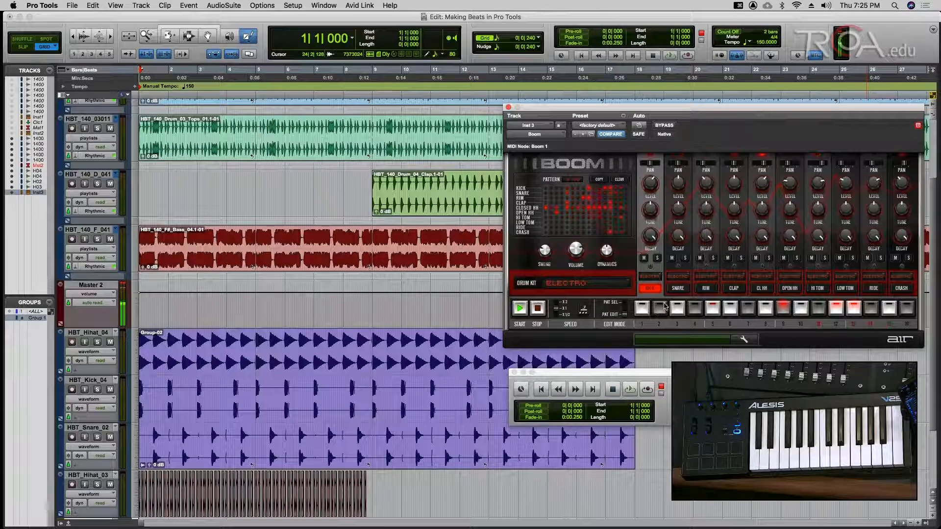
# - Add a snare hit on step 9, then select the rim and clap parts in Boom
pyautogui.click(678, 288)
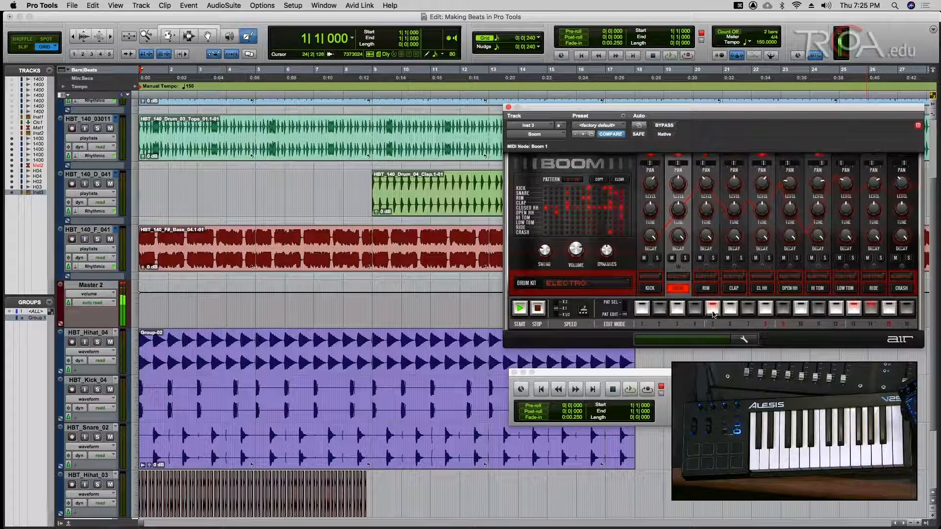
pyautogui.click(784, 308)
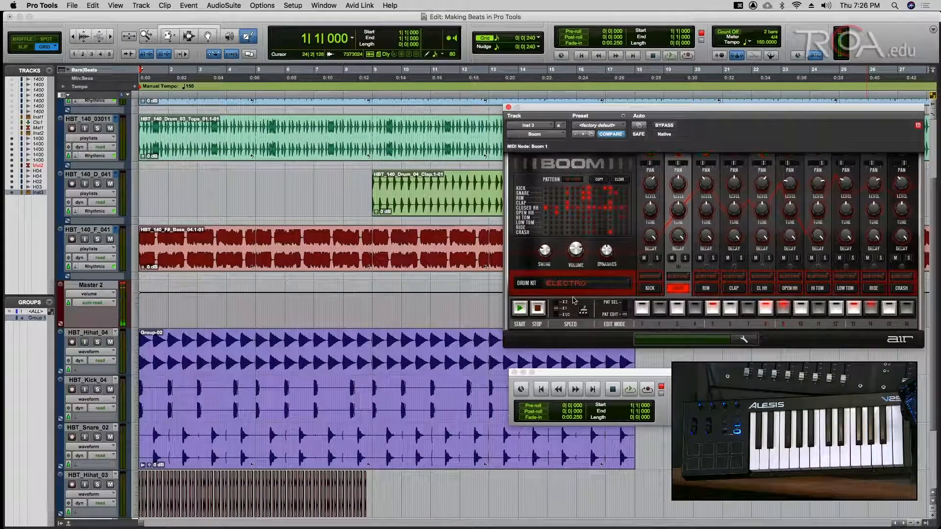
pyautogui.click(707, 291)
pyautogui.click(729, 290)
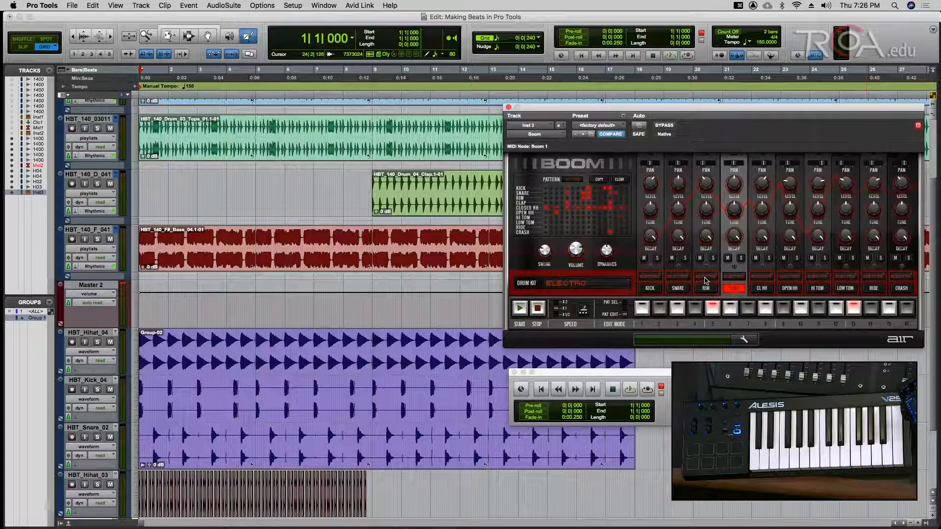
# - Check Boom's kit list without changing kits, then play and stop the groove
pyautogui.click(707, 278)
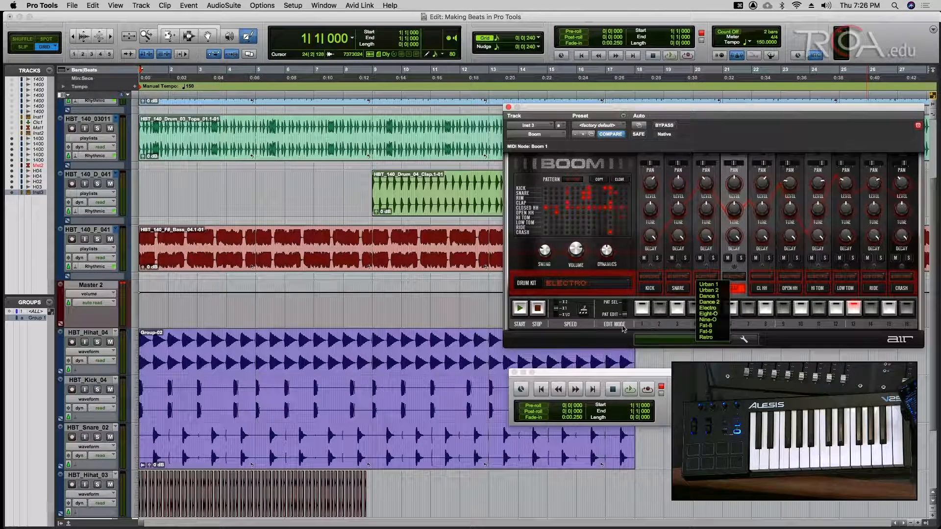
pyautogui.click(623, 328)
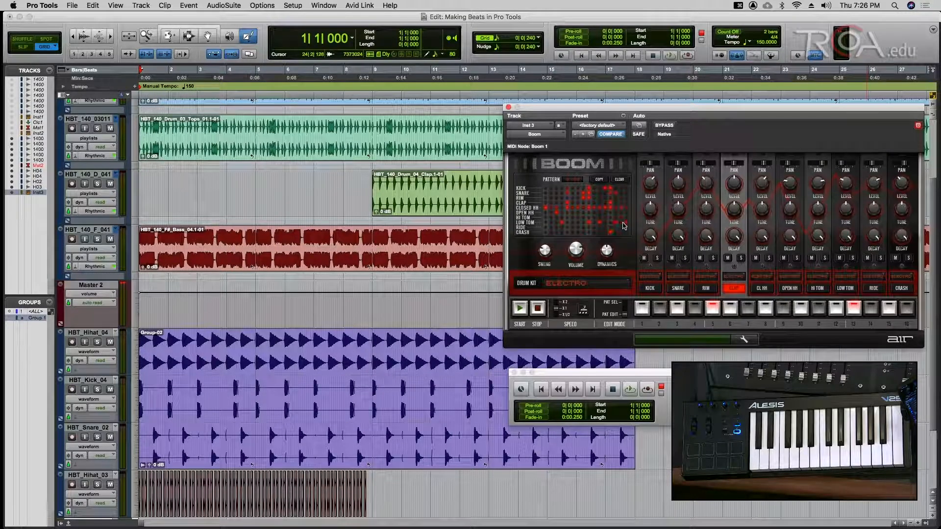
pyautogui.click(520, 308)
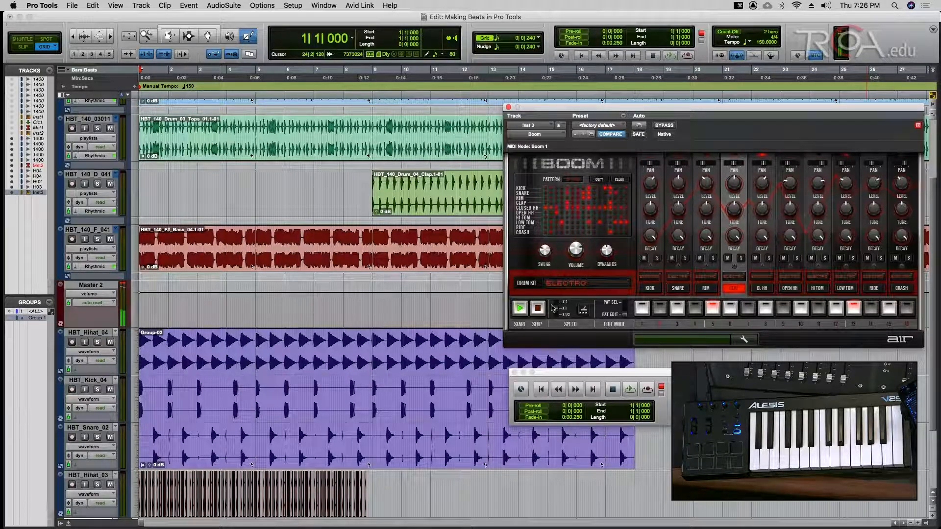
pyautogui.click(537, 307)
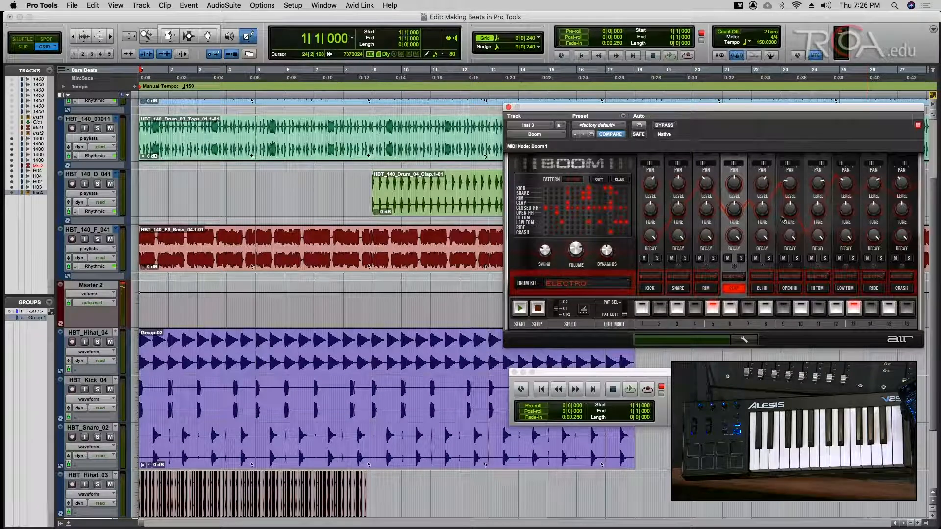
# - Tune Boom's kick down to about -5.5 semitones, auditioning and saving along the way
pyautogui.moveTo(650, 211); pyautogui.dragTo(652, 214)
pyautogui.press('space')
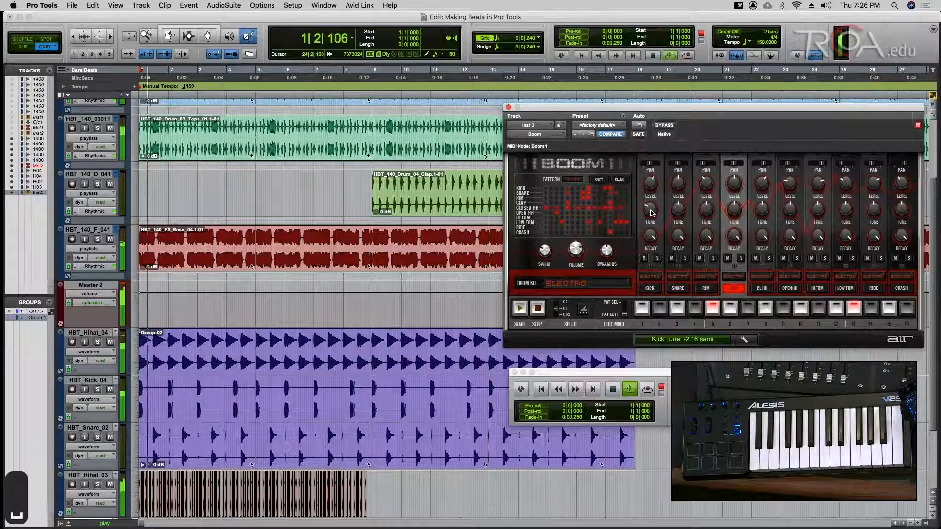
pyautogui.press('space')
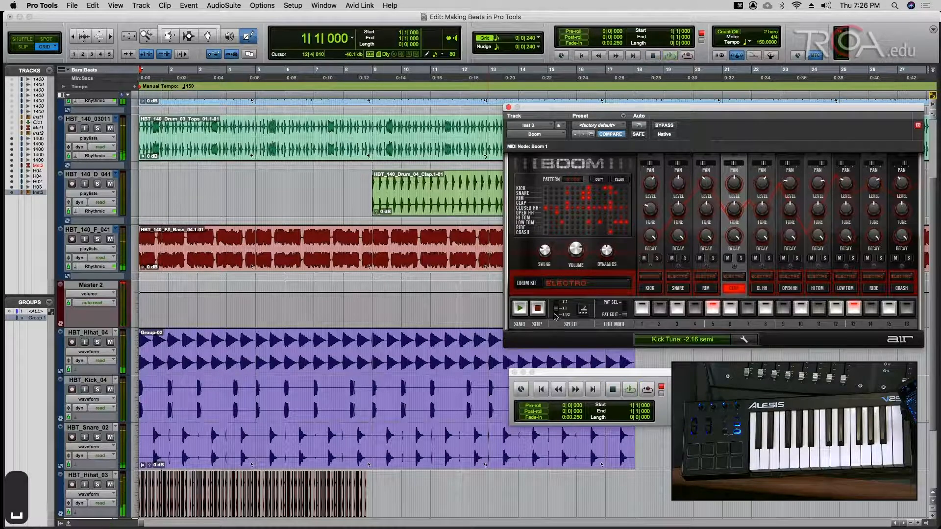
pyautogui.press('super+s')
pyautogui.moveTo(651, 217); pyautogui.dragTo(650, 220)
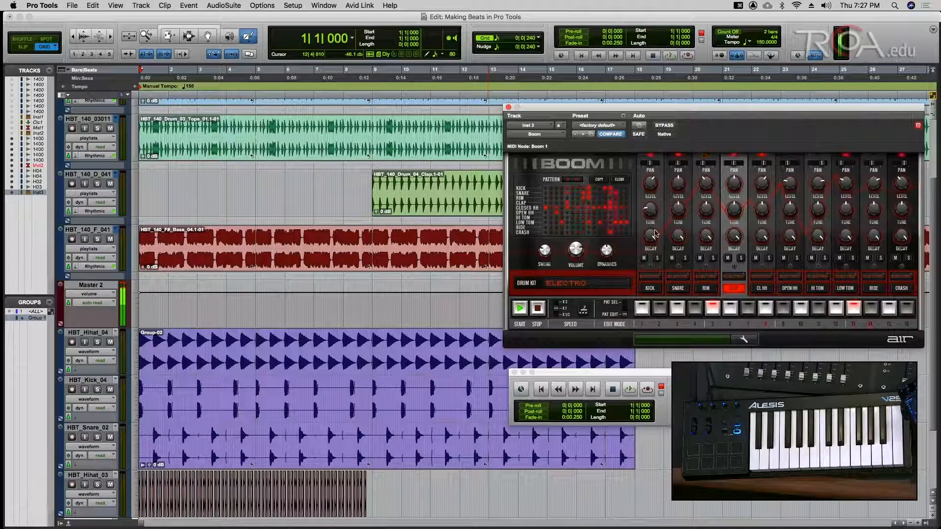
pyautogui.press('space')
pyautogui.press('space')
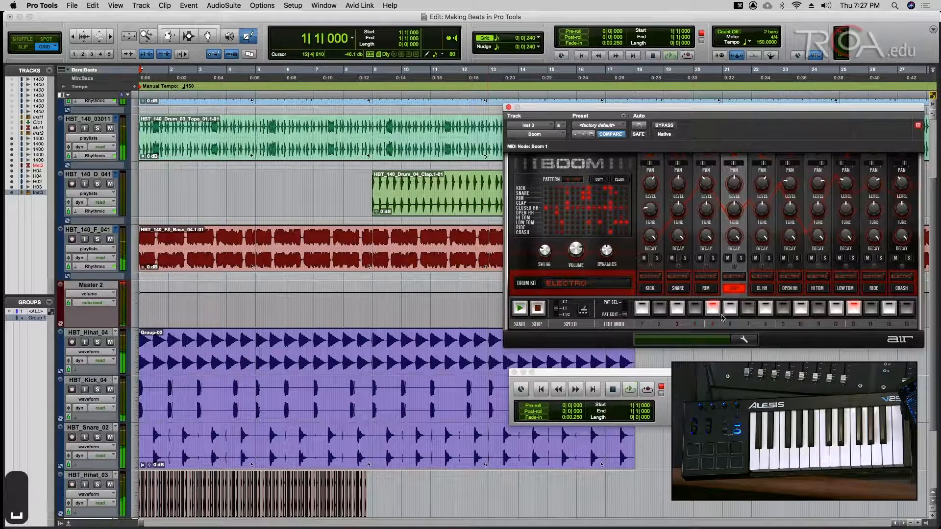
pyautogui.press('super+s')
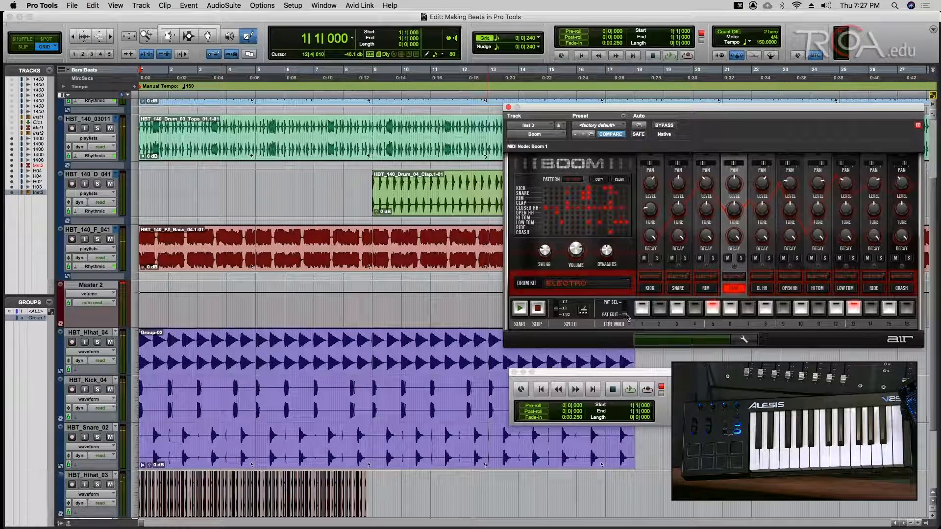
# - Switch Boom to PAT SEL mode, return to the session start, and save
pyautogui.click(626, 305)
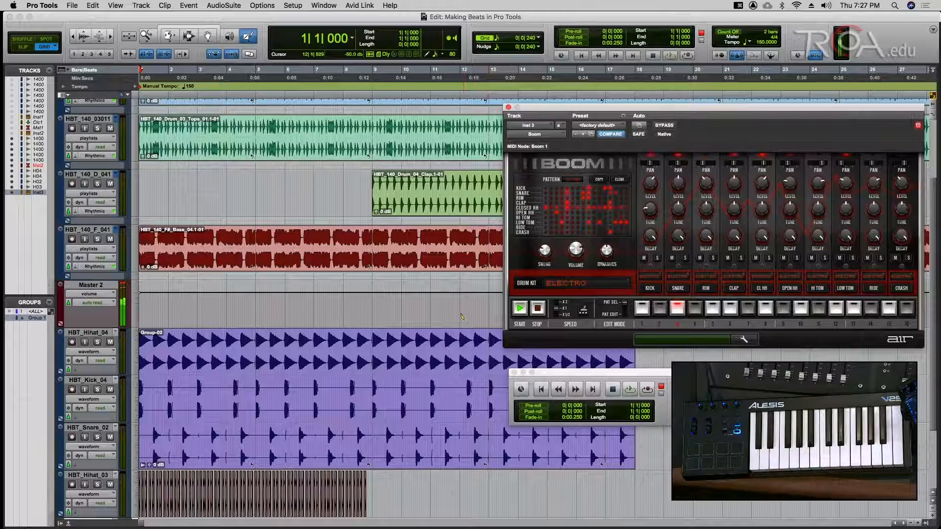
pyautogui.press('Return')
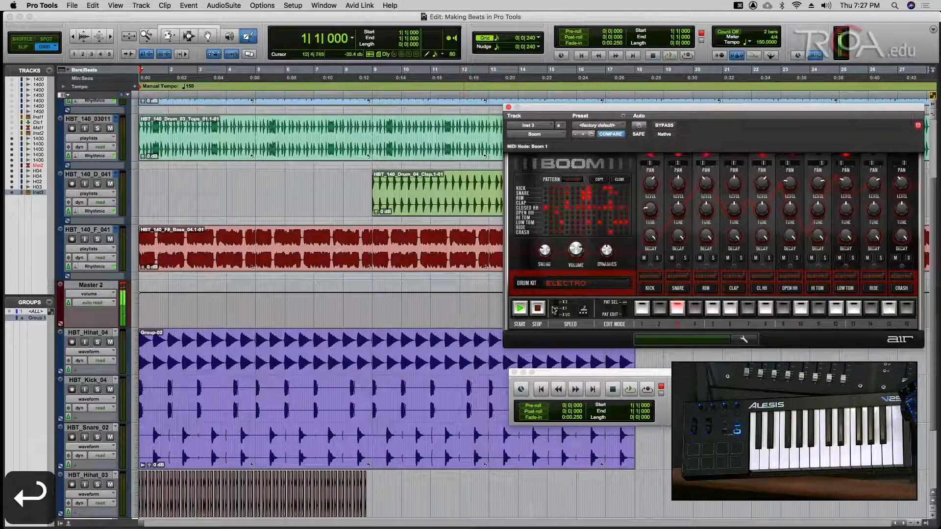
pyautogui.press('Return')
pyautogui.press('super+s')
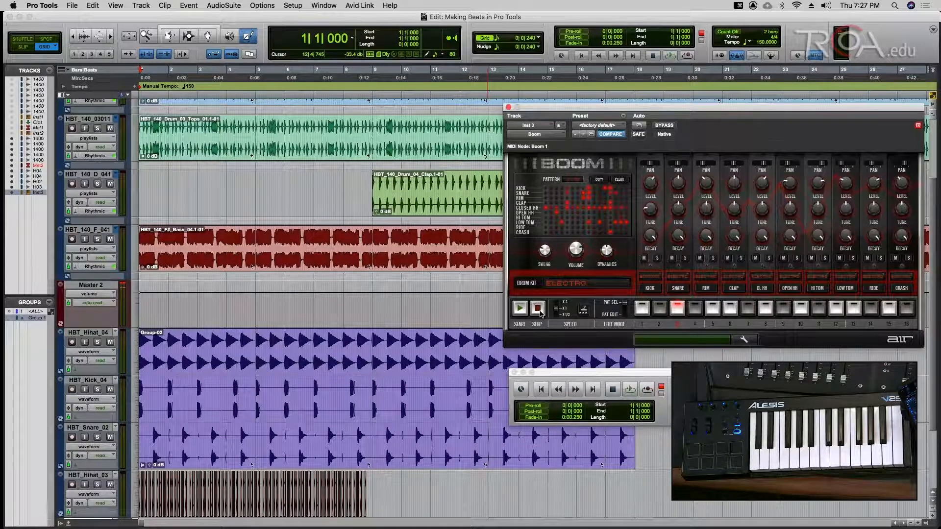
# - In the Mix window, solo the Group 1 drum tracks and Inst 3, and save
pyautogui.press('super+equal')
pyautogui.press('super+s')
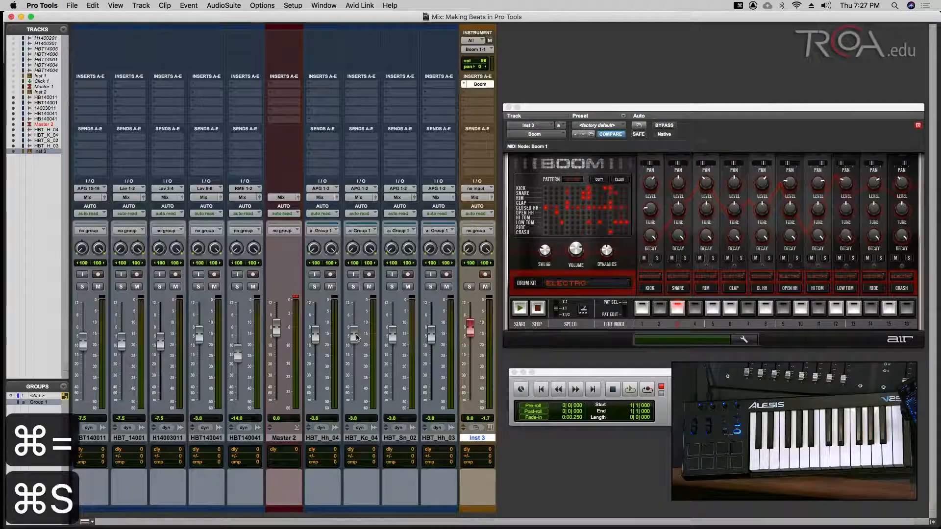
pyautogui.click(354, 287)
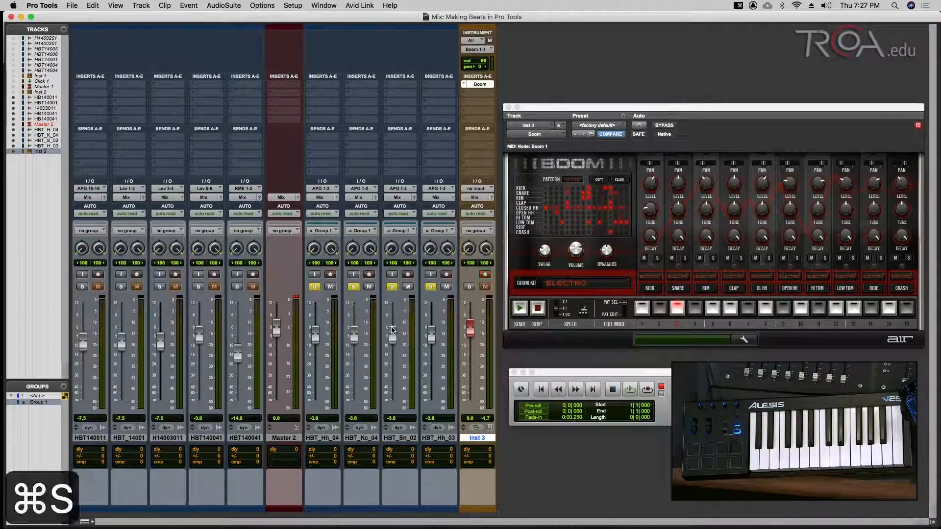
pyautogui.click(469, 288)
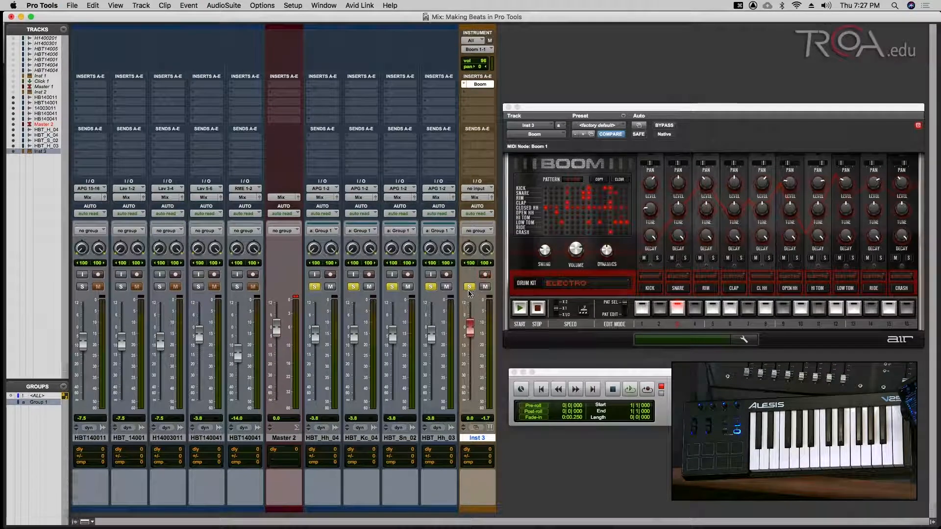
pyautogui.press('super+s')
# - Play the soloed tracks from the start, stop, save, and return to the Edit window
pyautogui.press('Return')
pyautogui.press('space')
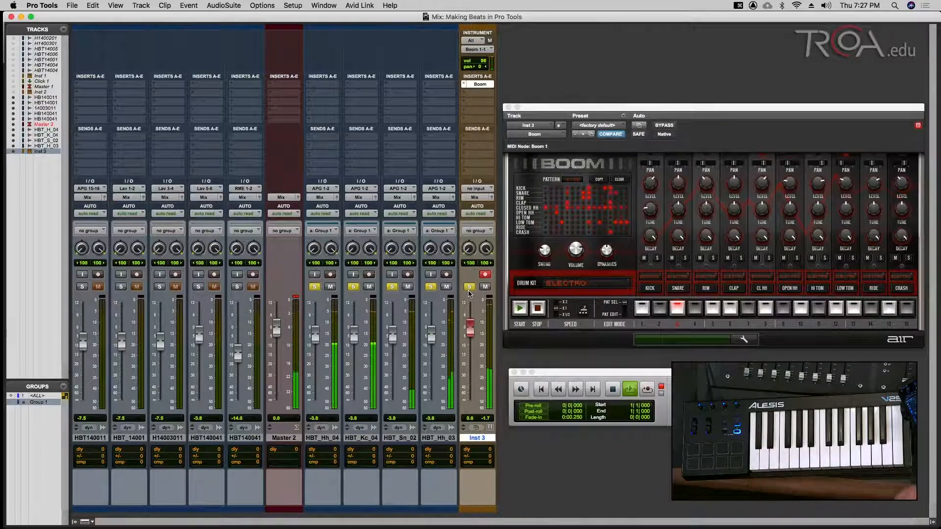
pyautogui.press('Return')
pyautogui.press('super+s')
pyautogui.press('super+equal')
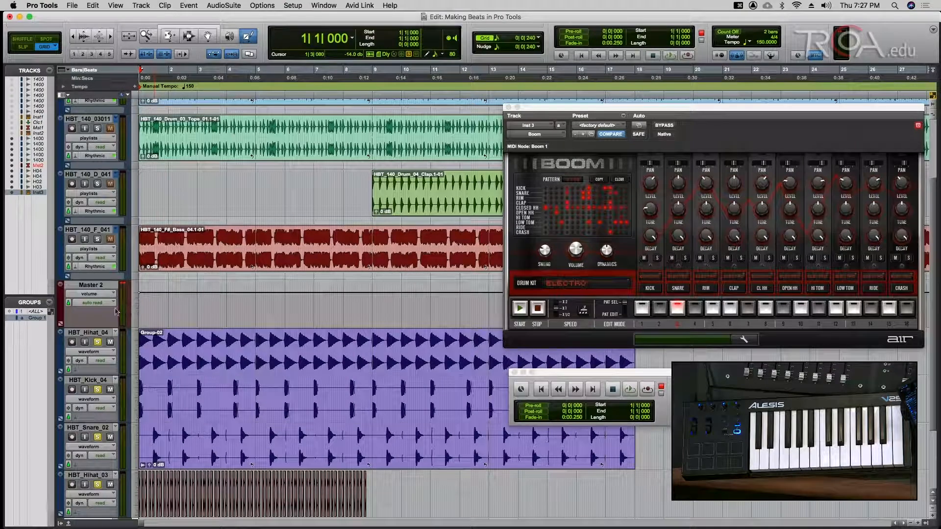
# - Record Boom's pattern onto Inst 3 from the start to about bar 20, closing the Boom window
pyautogui.press('Return')
pyautogui.press('F12')
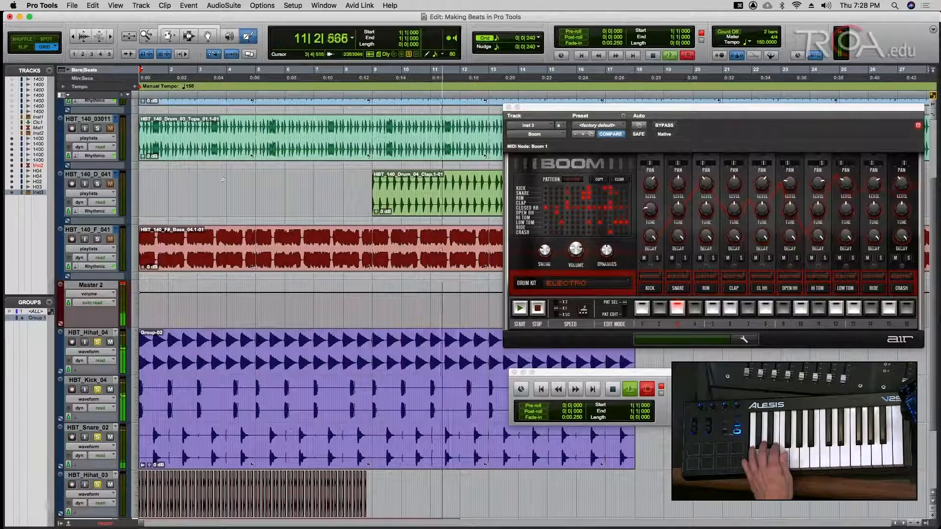
pyautogui.click(508, 107)
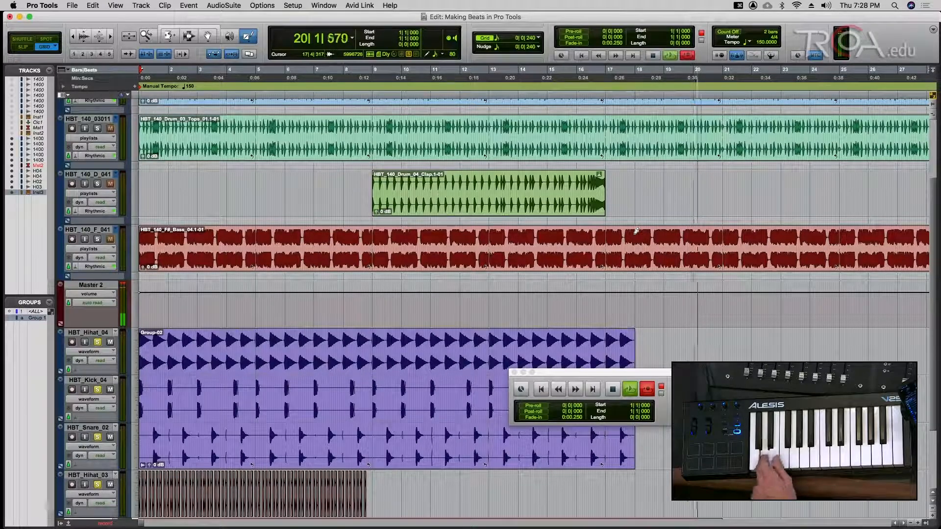
pyautogui.press('Return')
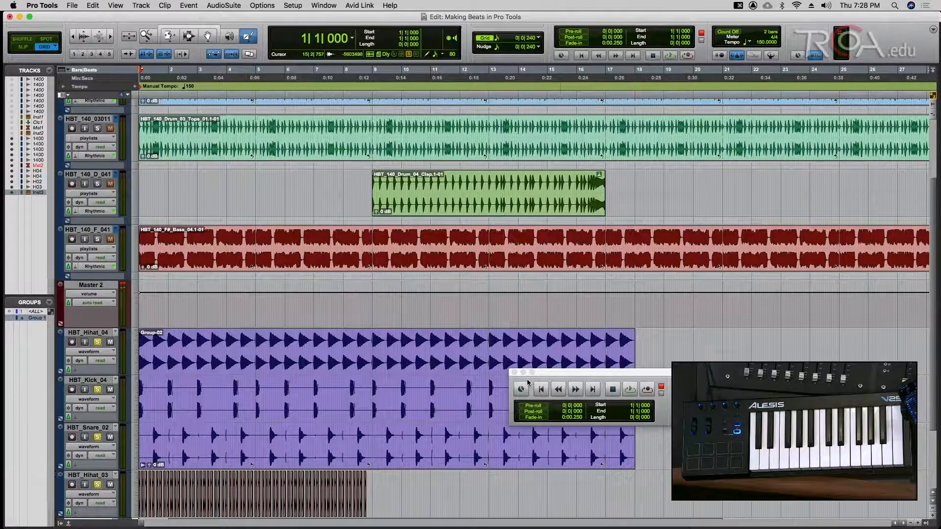
# - Shrink all tracks, enlarge Inst 3, close the Transport, and show Inst 3 as MIDI notes
pyautogui.keyDown('alt'); pyautogui.click(137, 306); pyautogui.keyUp('alt')
pyautogui.click(160, 349)
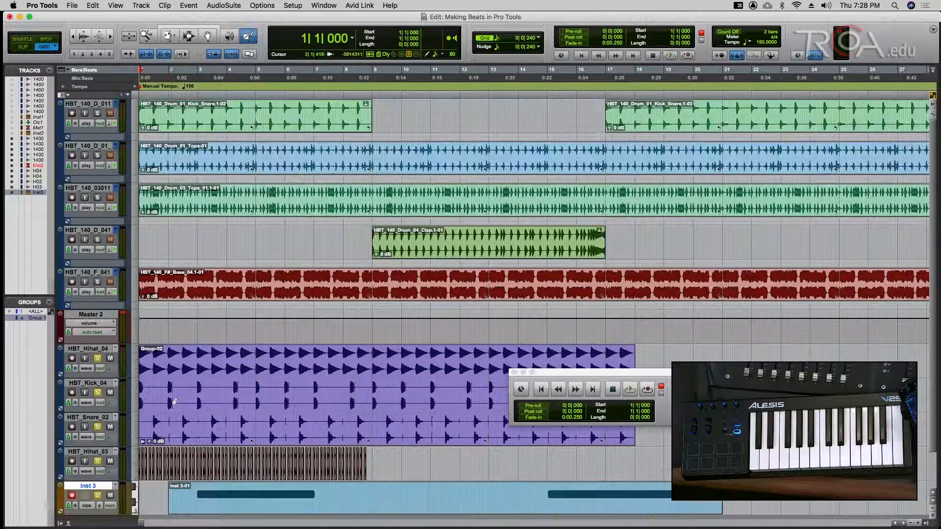
pyautogui.press('super+s')
pyautogui.moveTo(129, 514); pyautogui.dragTo(129, 528)
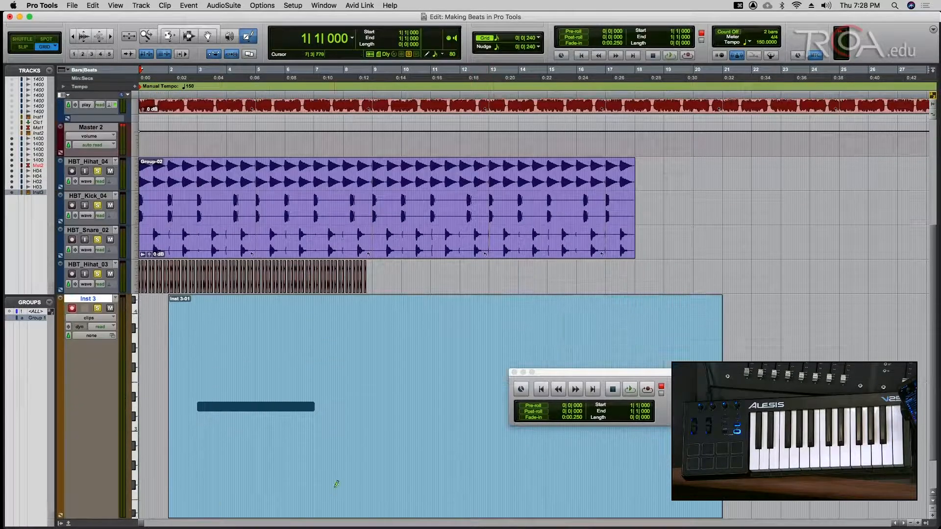
pyautogui.press('super+s')
pyautogui.click(514, 373)
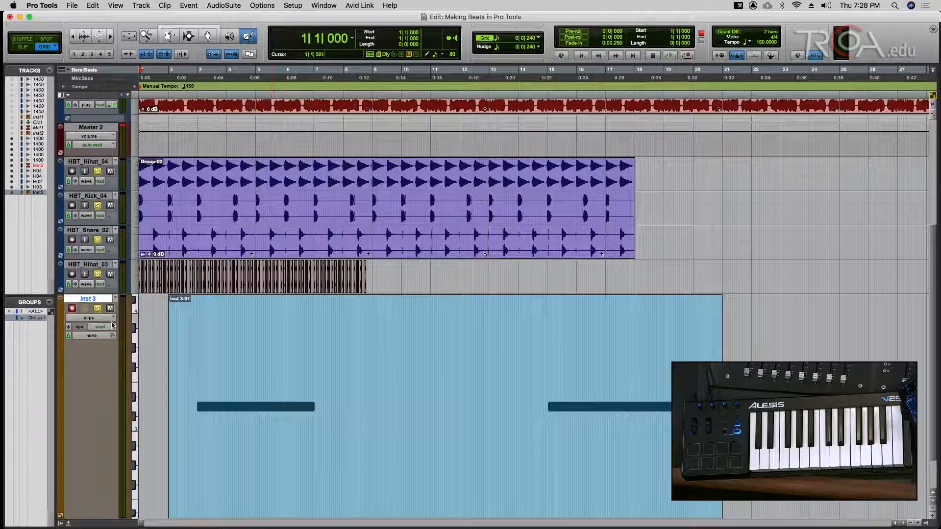
pyautogui.click(89, 318)
pyautogui.click(86, 327)
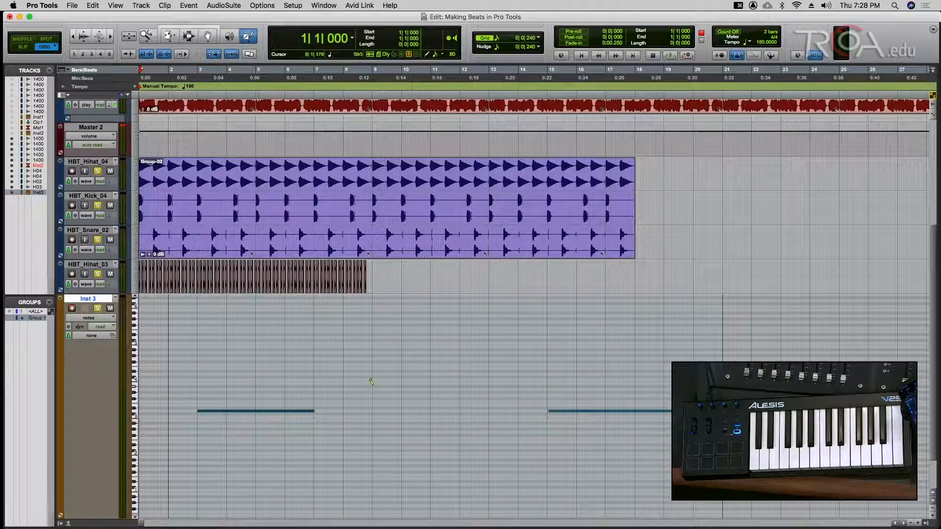
# - Clear all solos, save, and play the arrangement from the start in the Mix window
pyautogui.press('Return')
pyautogui.keyDown('alt'); pyautogui.click(98, 307); pyautogui.keyUp('alt')
pyautogui.press('super+s')
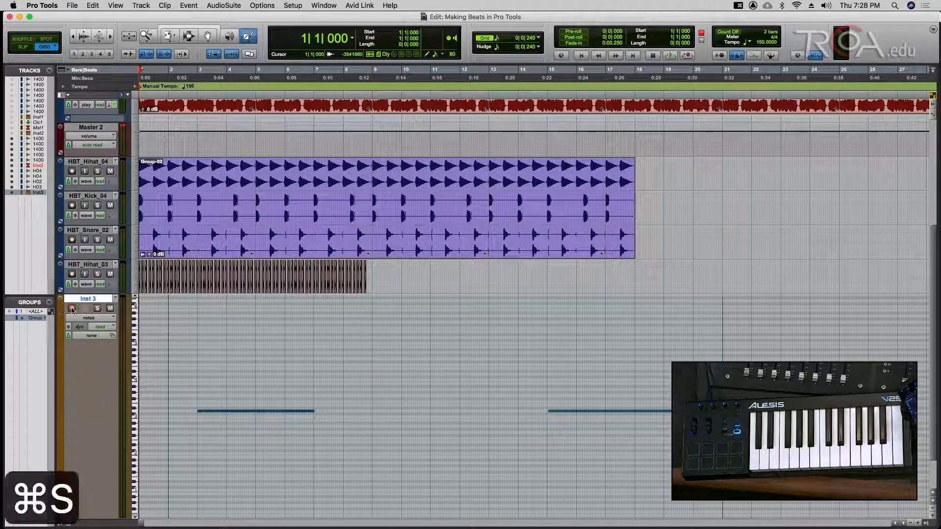
pyautogui.press('Return')
pyautogui.press('space')
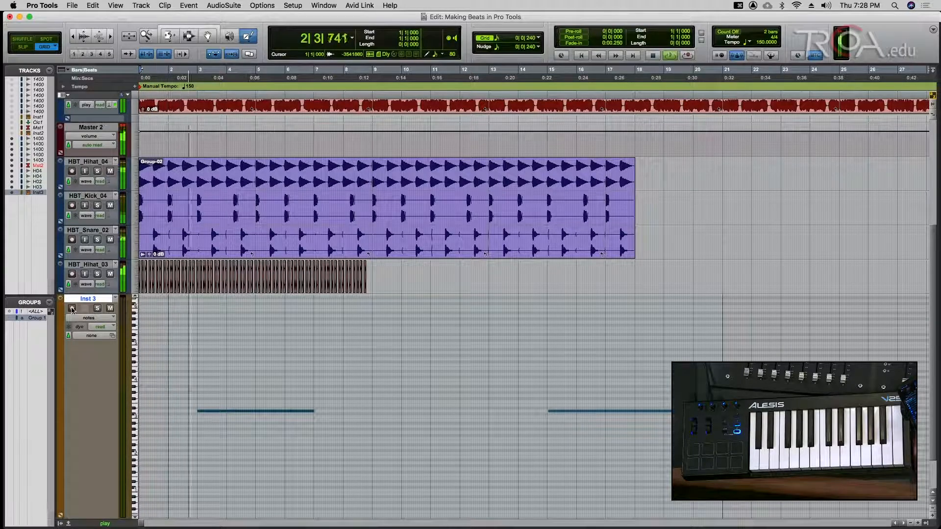
pyautogui.press('super+equal')
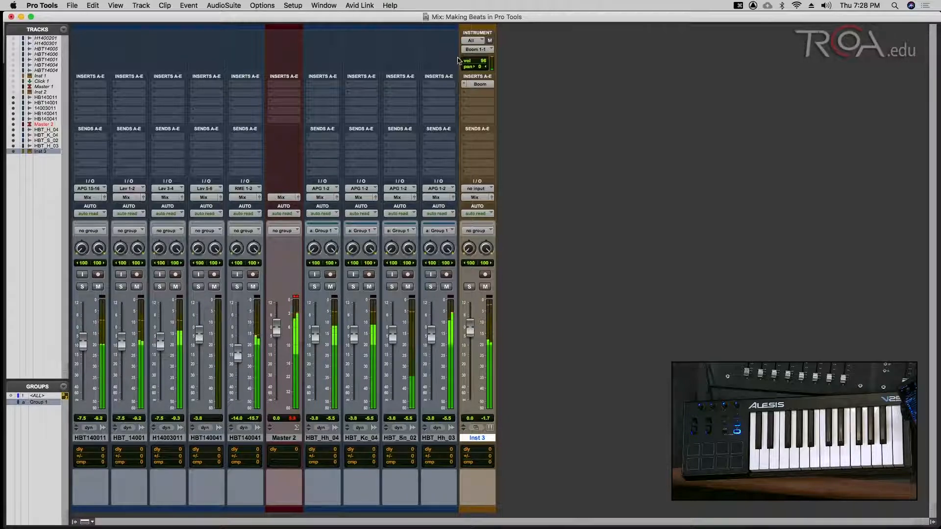
# - Reopen Boom on Inst 3, raise Inst 3's fader to +0.4 dB, save, and solo Inst 3
pyautogui.click(480, 84)
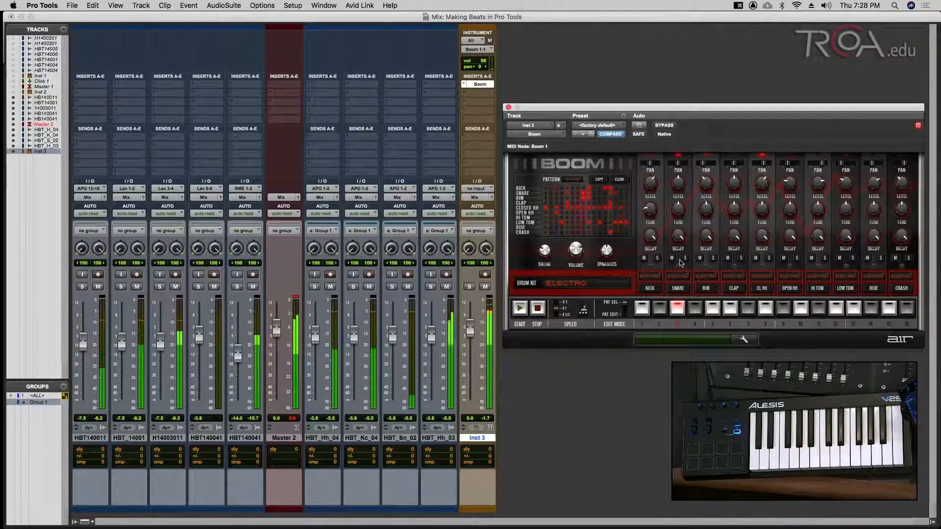
pyautogui.moveTo(469, 329); pyautogui.dragTo(469, 323)
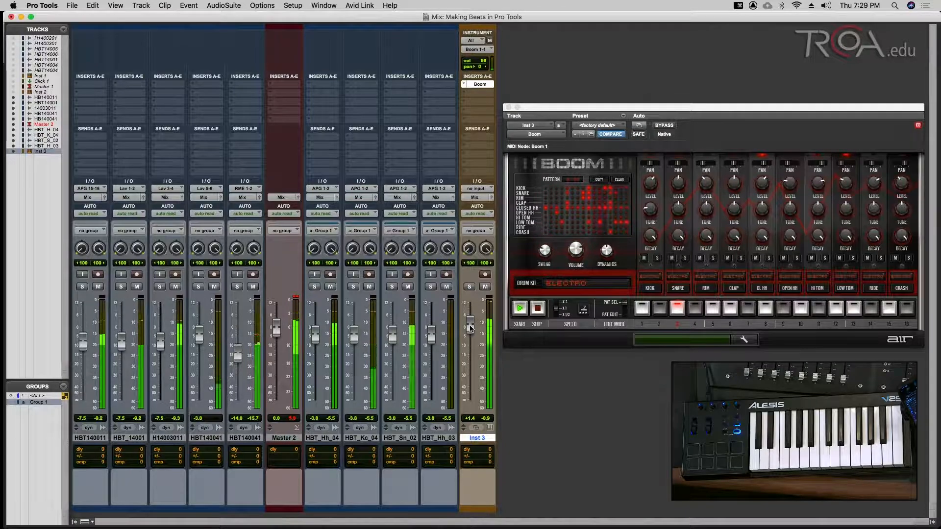
pyautogui.press('space')
pyautogui.press('super+s')
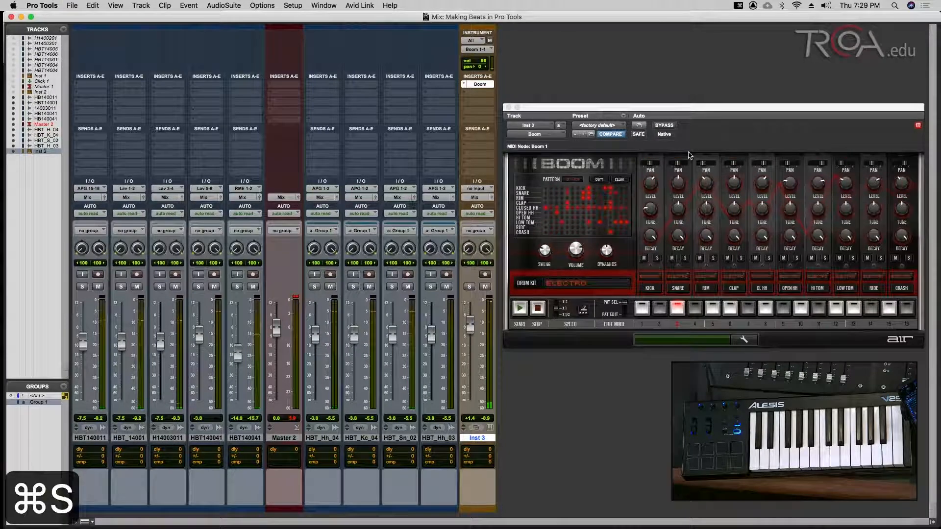
pyautogui.moveTo(693, 110); pyautogui.dragTo(694, 147)
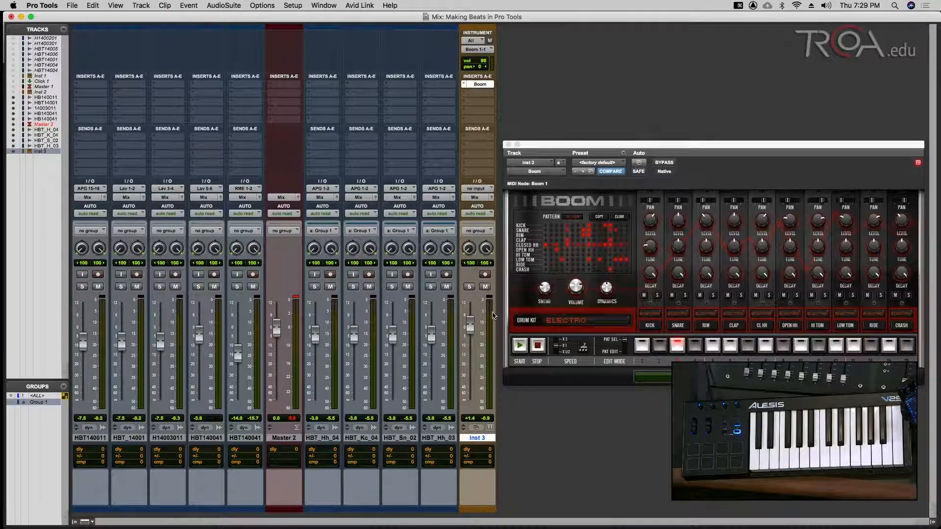
pyautogui.click(469, 287)
# - In the Edit window, draw notes on Inst 3 around bar 6, undoing a first attempt
pyautogui.press('super+equal')
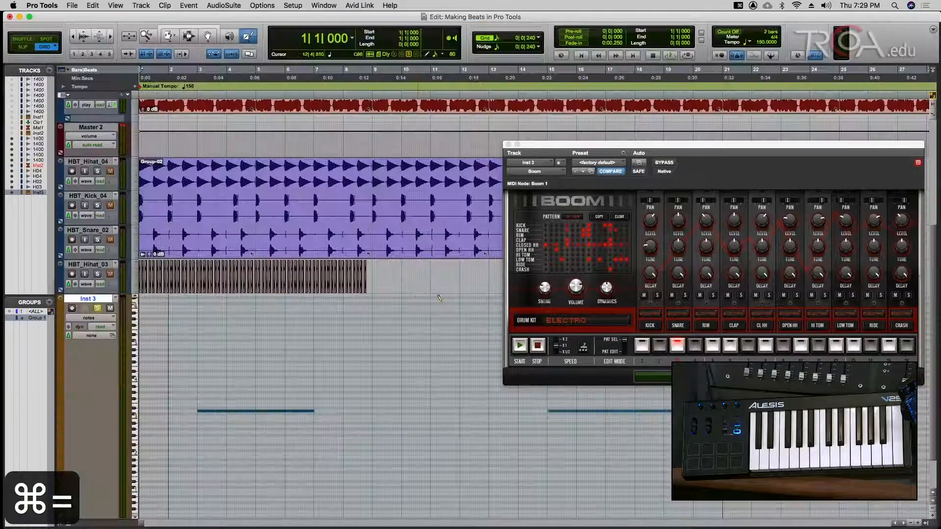
pyautogui.press('super+s')
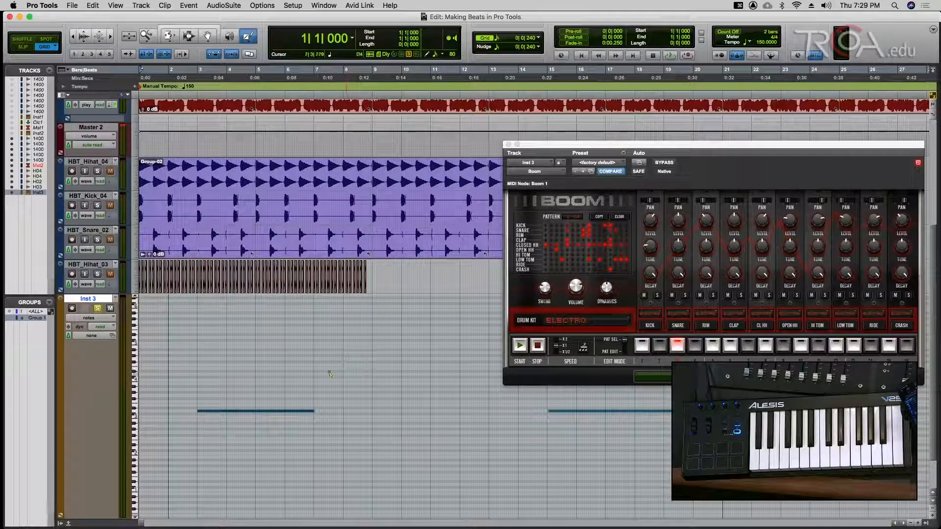
pyautogui.moveTo(303, 365); pyautogui.dragTo(402, 361)
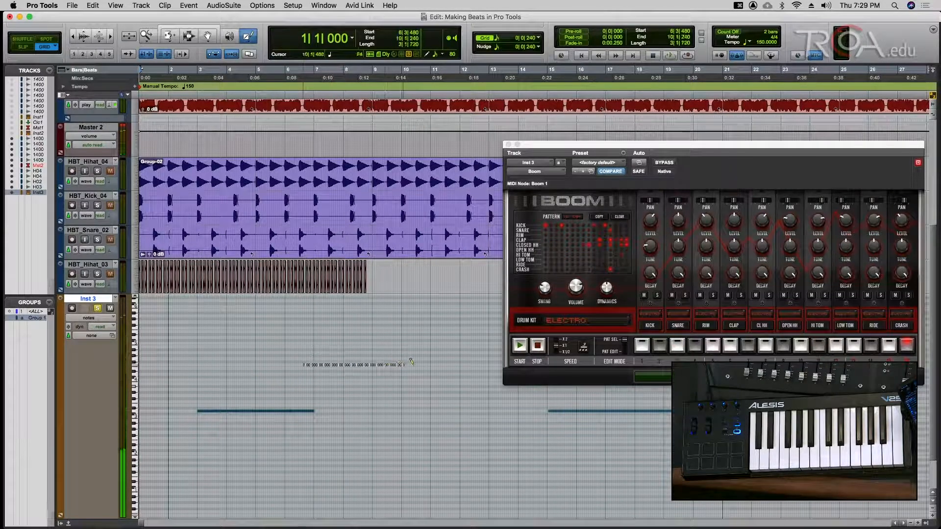
pyautogui.press('super+z')
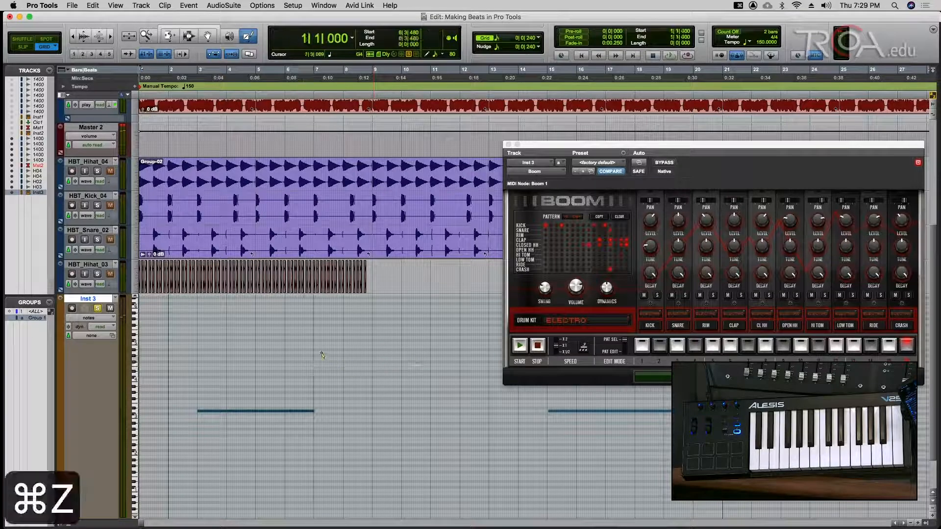
pyautogui.moveTo(317, 369)
pyautogui.mouseDown()
pyautogui.moveTo(305, 379)
pyautogui.moveTo(368, 392)
pyautogui.moveTo(427, 378)
pyautogui.mouseUp()
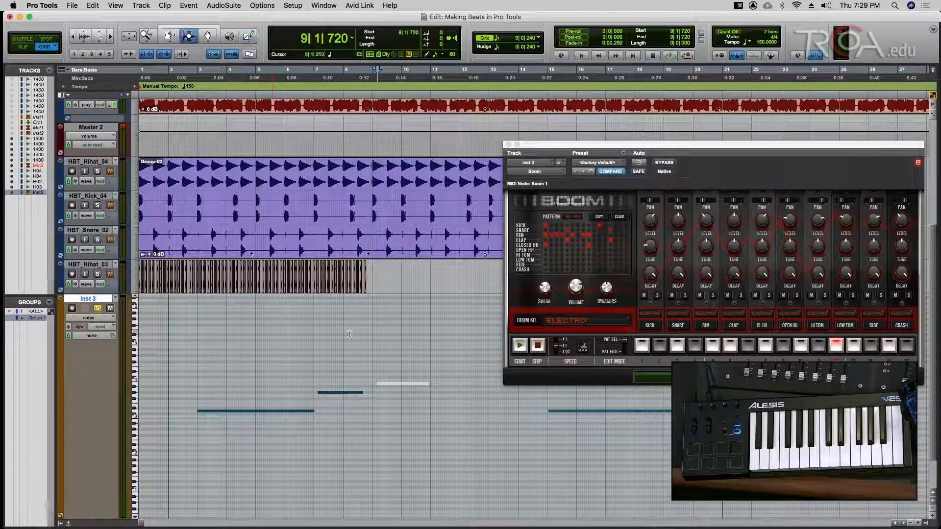
# - Zoom in, play the Boom beat from the session start, zoom back out, stop and save
pyautogui.press('super+bracketright')
pyautogui.press('super+bracketright')
pyautogui.press('super+bracketright')
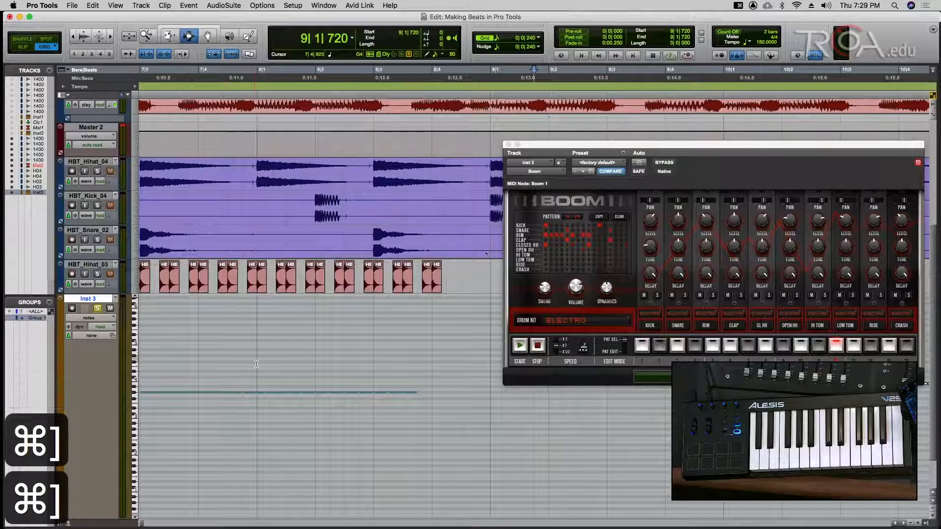
pyautogui.press('Return')
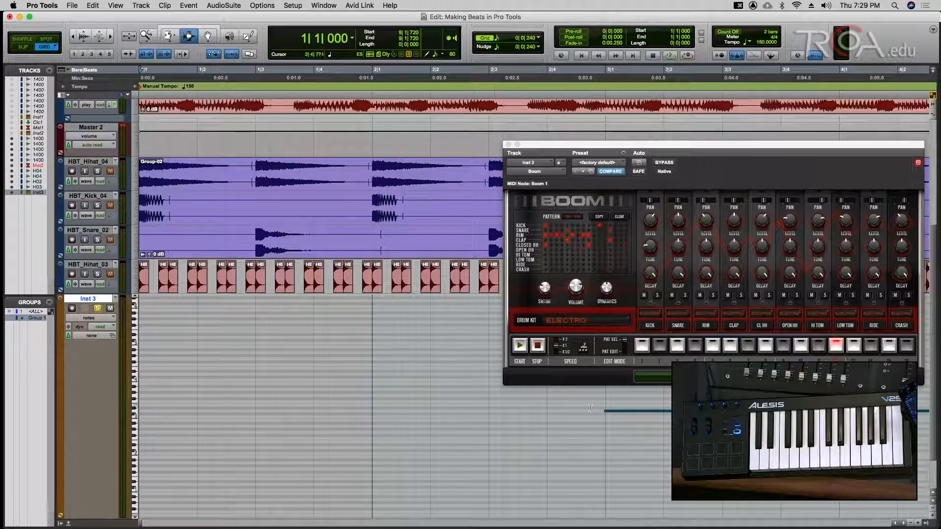
pyautogui.press('space')
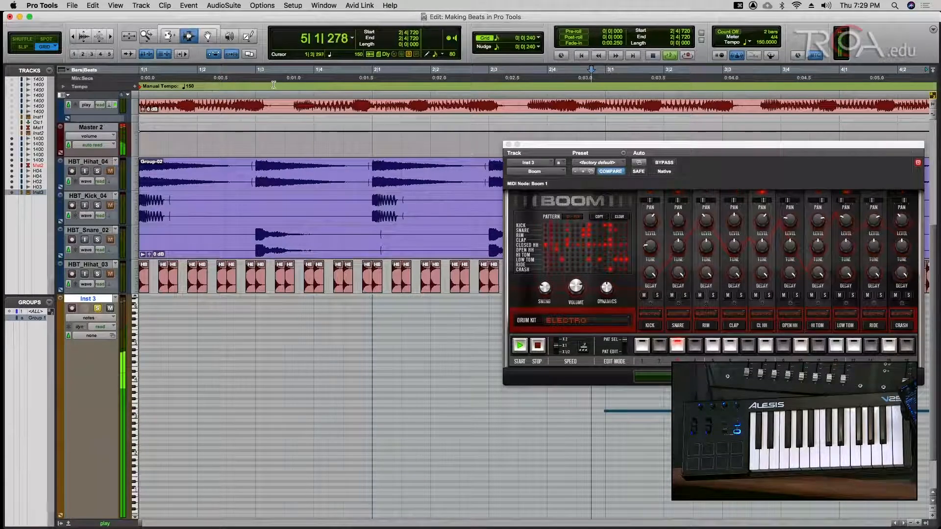
pyautogui.press('super+bracketleft')
pyautogui.press('super+bracketleft')
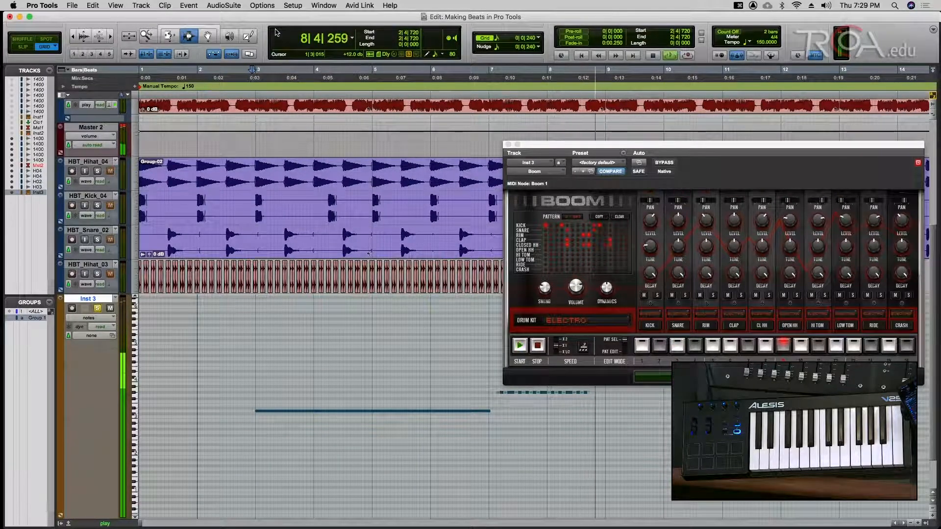
pyautogui.press('space')
pyautogui.press('super+s')
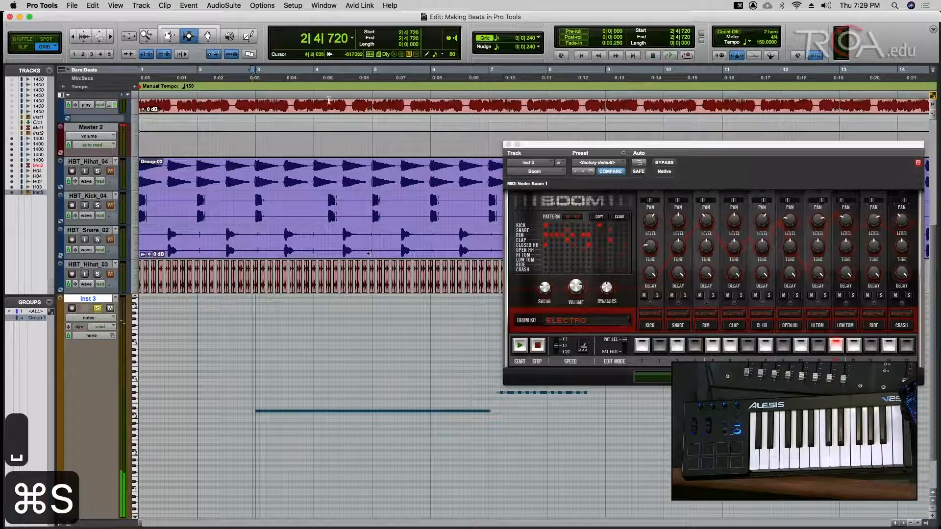
# - Move the Boom window left and turn its Dynamics down to 0% during playback
pyautogui.moveTo(591, 147); pyautogui.dragTo(515, 151)
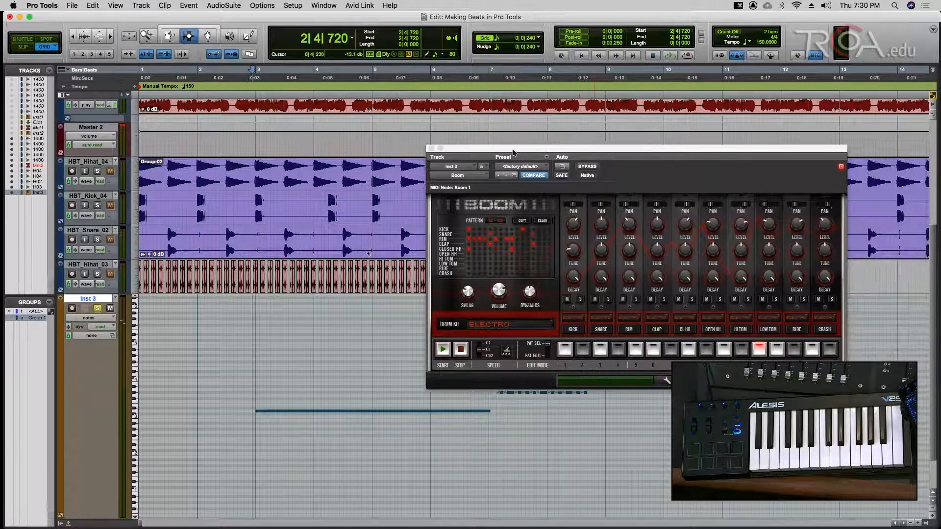
pyautogui.click(472, 291)
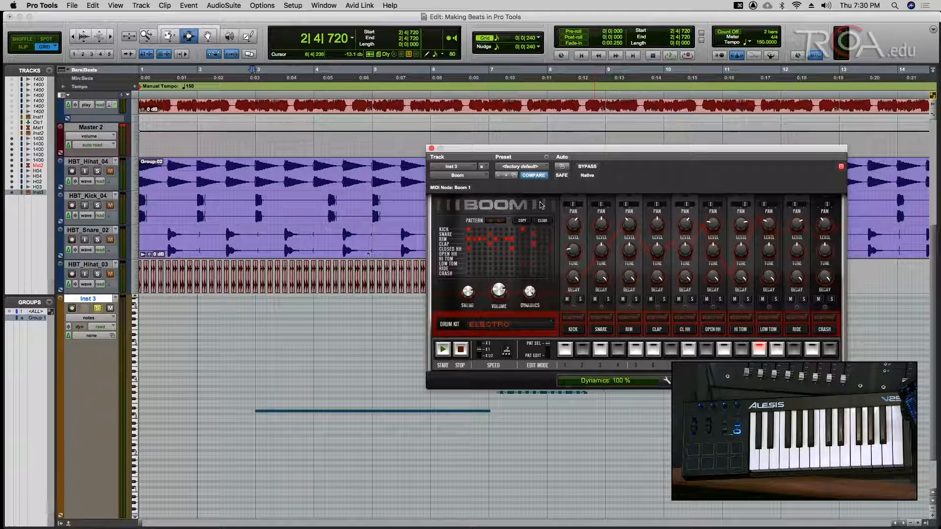
pyautogui.press('space')
pyautogui.moveTo(534, 300); pyautogui.dragTo(535, 445)
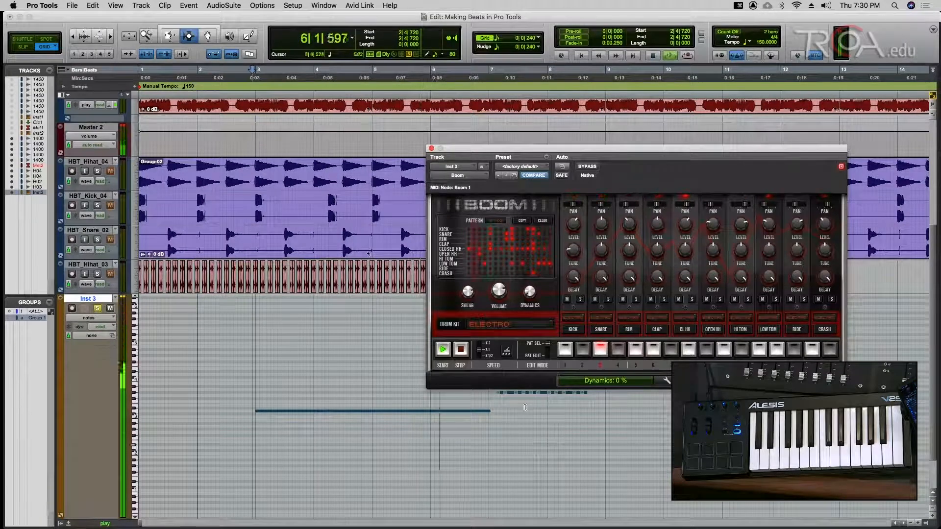
# - Try Boom's Swing at 100%, set it back to 0%, save, and close Boom
pyautogui.click(474, 298)
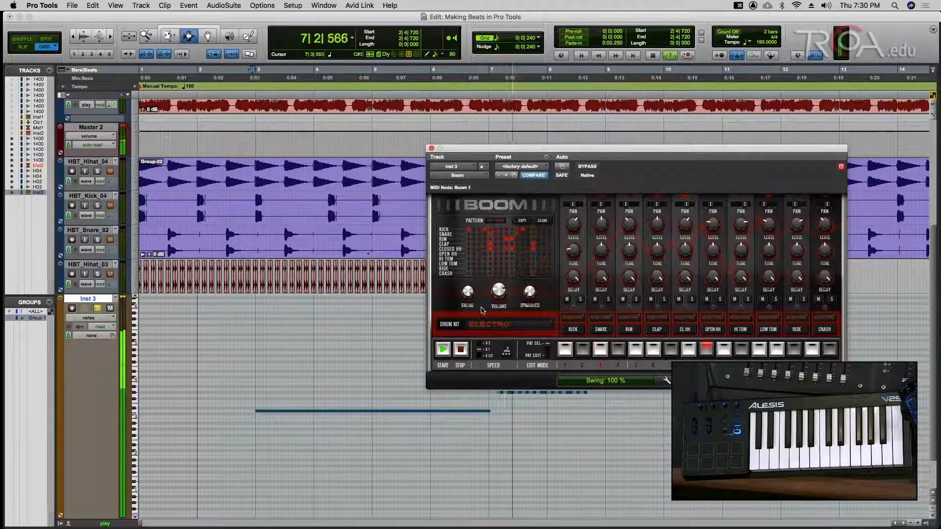
pyautogui.press('space')
pyautogui.press('space')
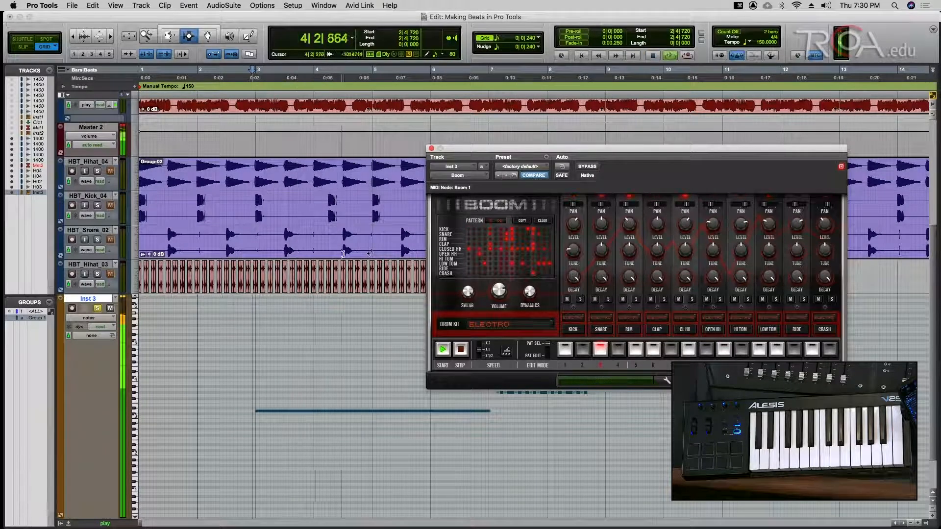
pyautogui.moveTo(468, 292); pyautogui.dragTo(465, 483)
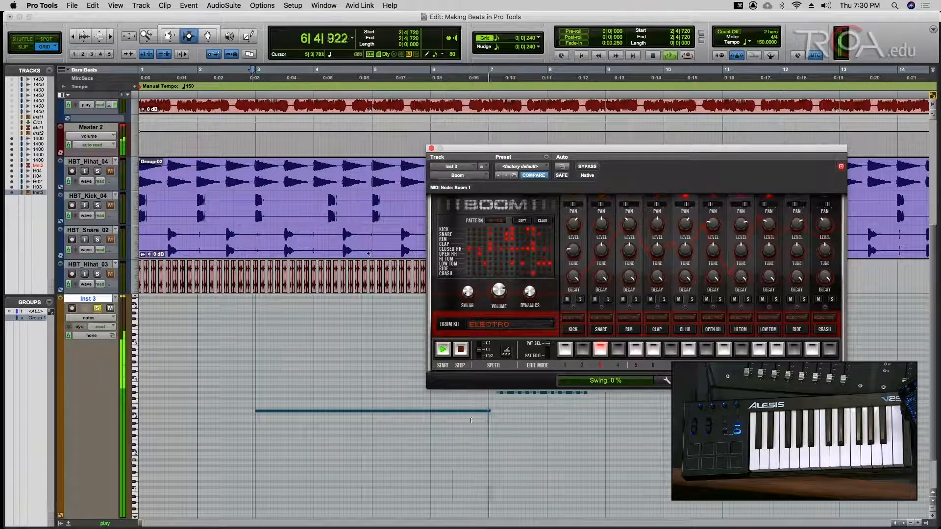
pyautogui.press('space')
pyautogui.press('super+s')
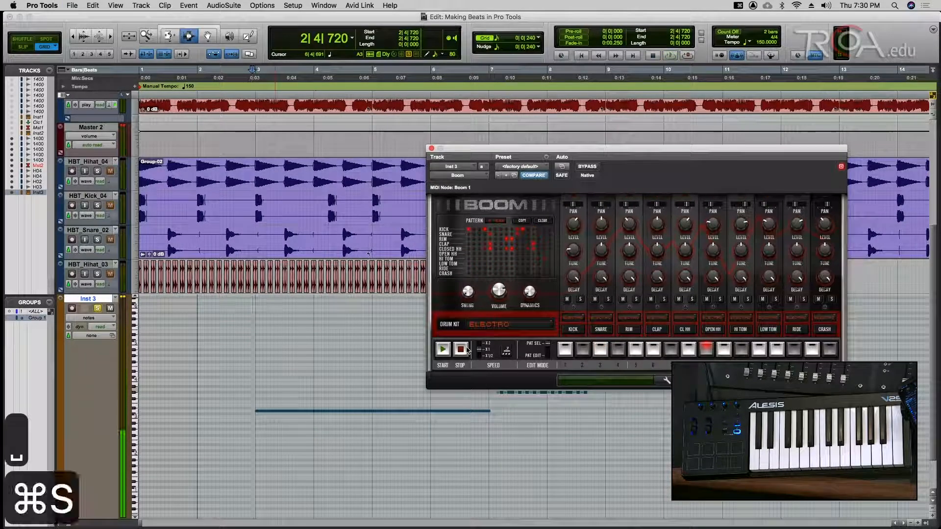
pyautogui.click(431, 148)
# - Save the session and dismiss the Import Audio browser without importing anything
pyautogui.press('super+s')
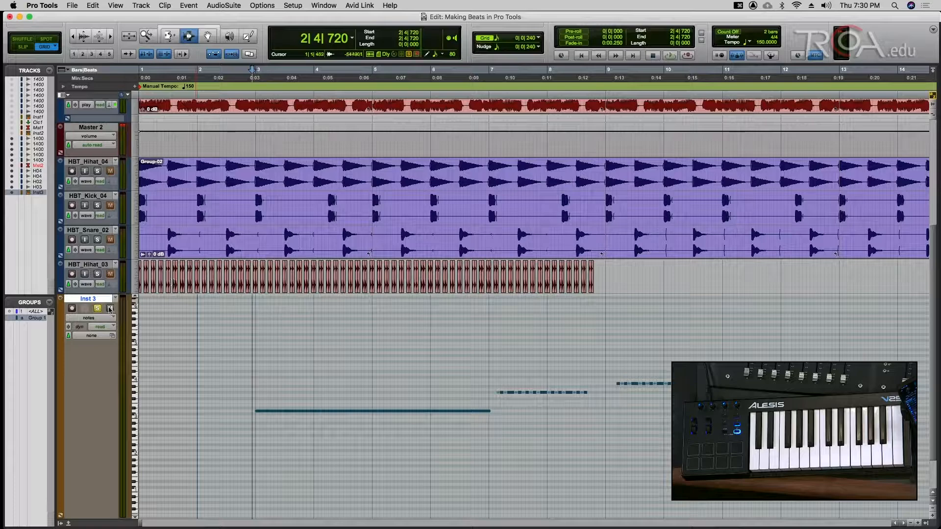
pyautogui.press('super+s')
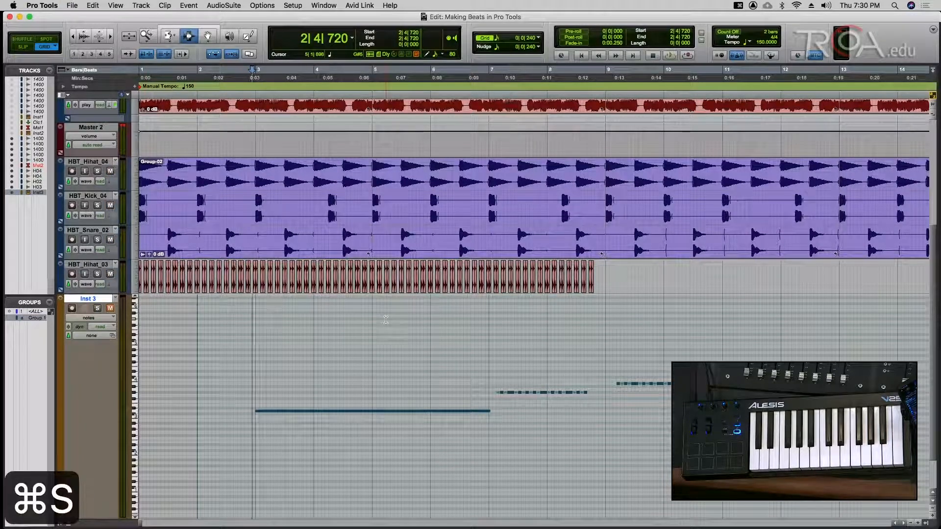
pyautogui.press('shift+super+i')
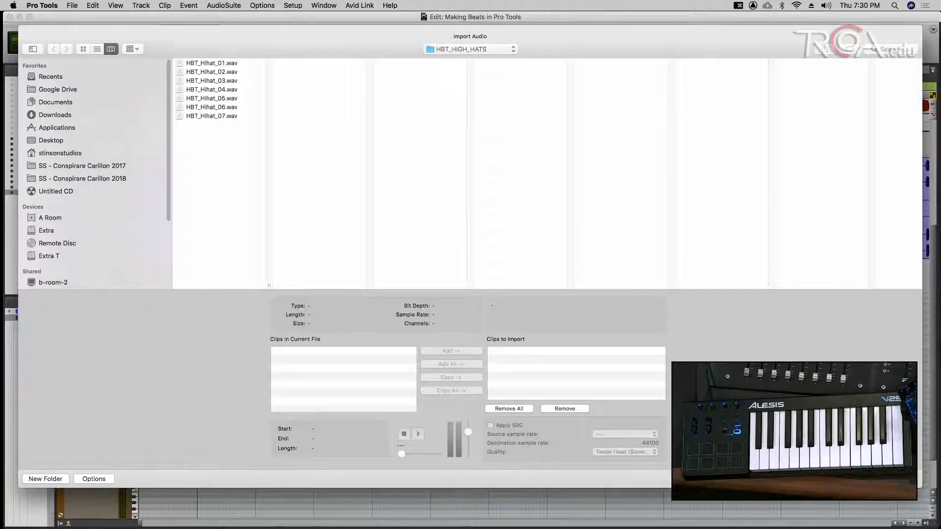
pyautogui.click(854, 478)
# - Add a new stereo instrument track, Inst 4, and view it in the Mix window
pyautogui.press('shift+super+n')
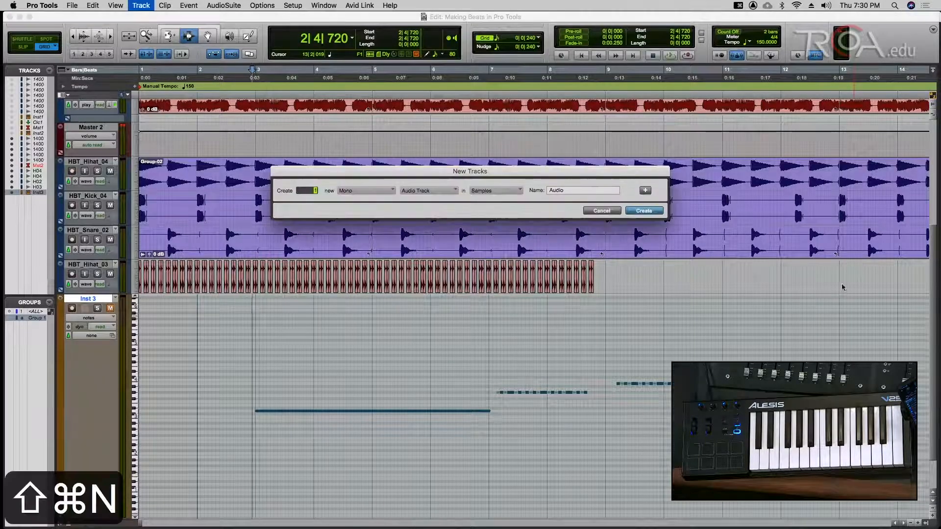
pyautogui.press('super+Right')
pyautogui.press('super+Down')
pyautogui.press('super+Down')
pyautogui.press('super+Down')
pyautogui.press('super+Down')
pyautogui.press('super+Down')
pyautogui.press('super+Down')
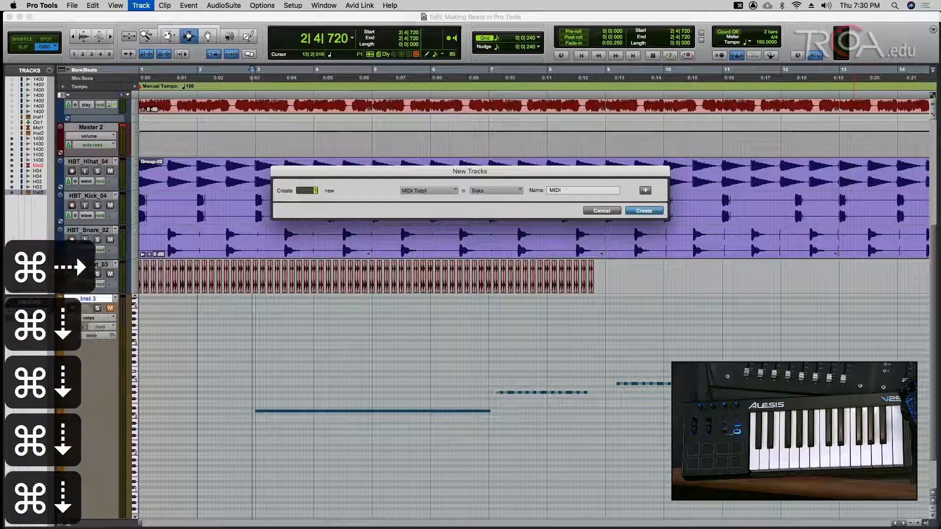
pyautogui.press('Return')
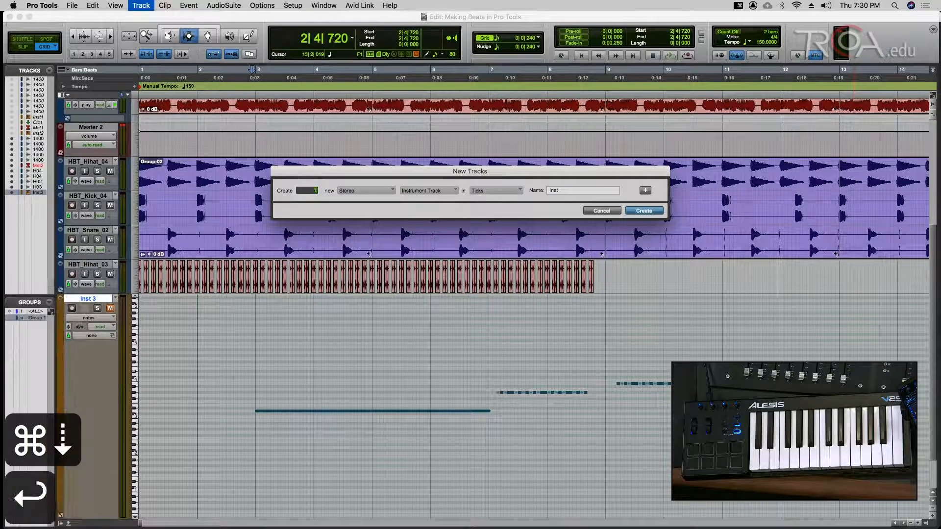
pyautogui.press('super+equal')
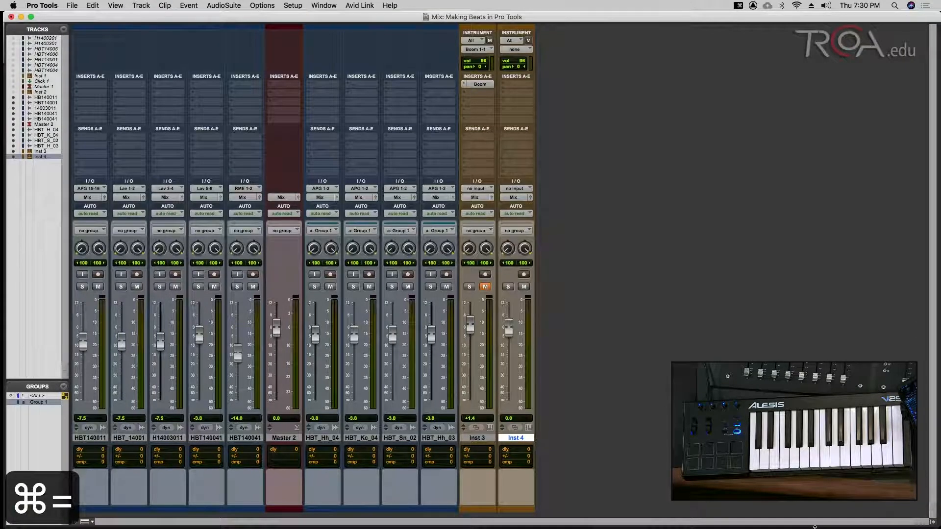
# - Load the Xpand!2 multichannel instrument plug-in on Inst 4's insert A, then close its window
pyautogui.press('super+s')
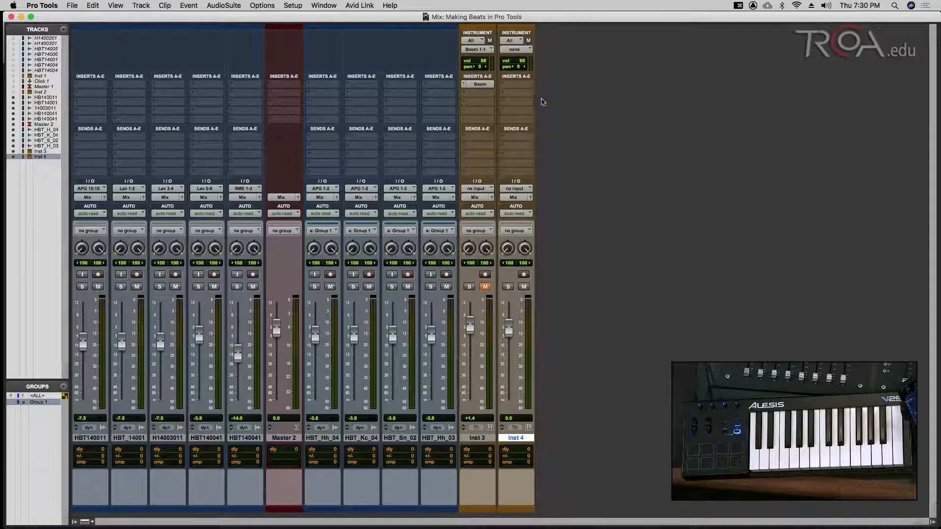
pyautogui.click(522, 89)
pyautogui.moveTo(554, 85)
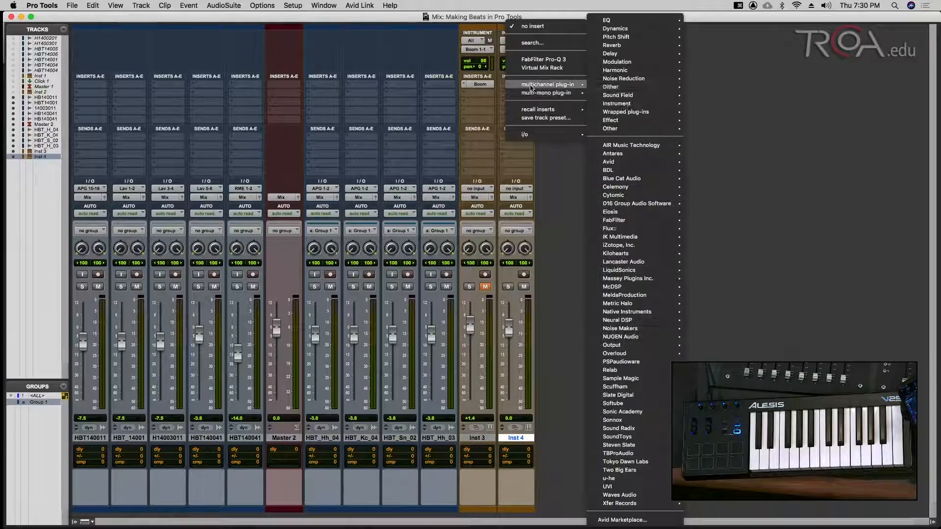
pyautogui.moveTo(628, 104)
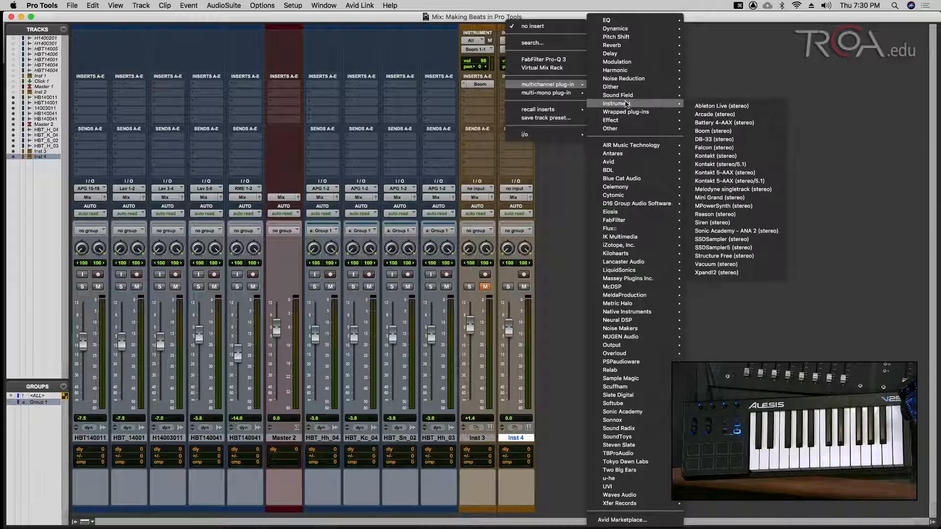
pyautogui.click(715, 273)
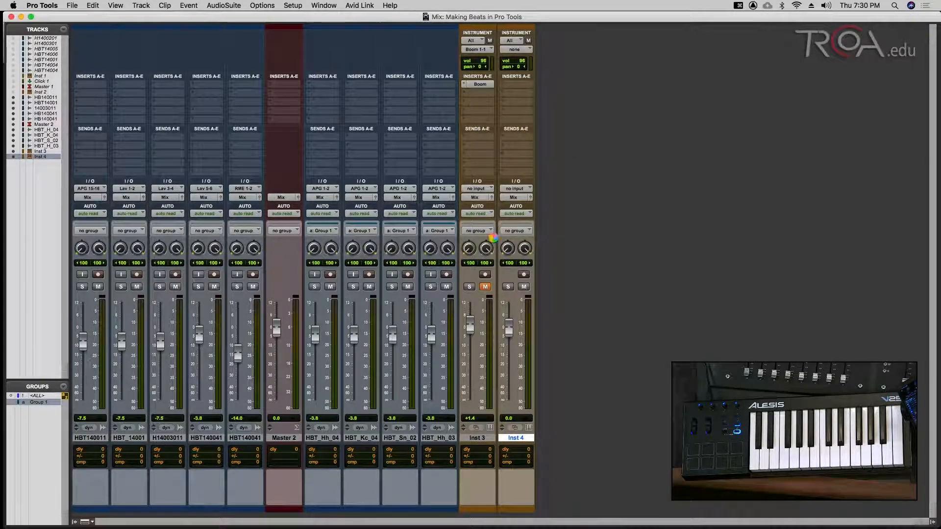
pyautogui.moveTo(540, 146); pyautogui.dragTo(408, 125)
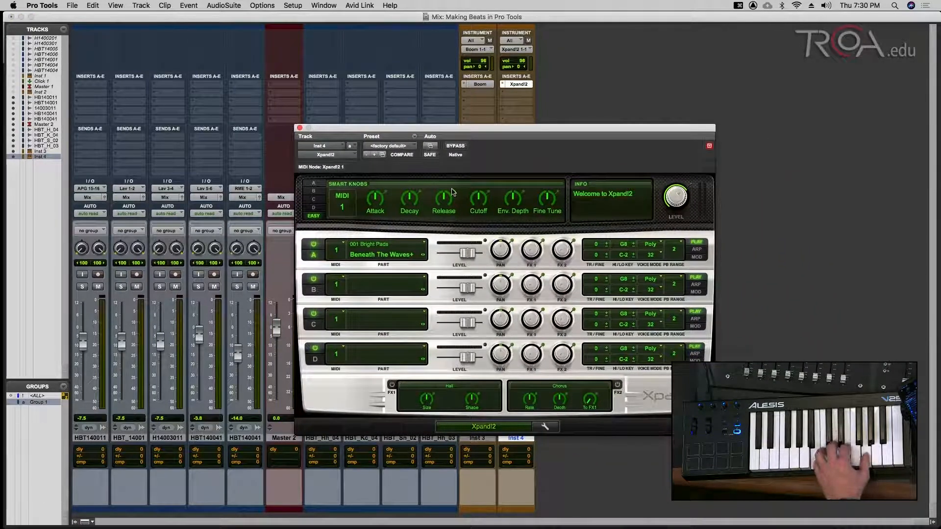
pyautogui.click(300, 128)
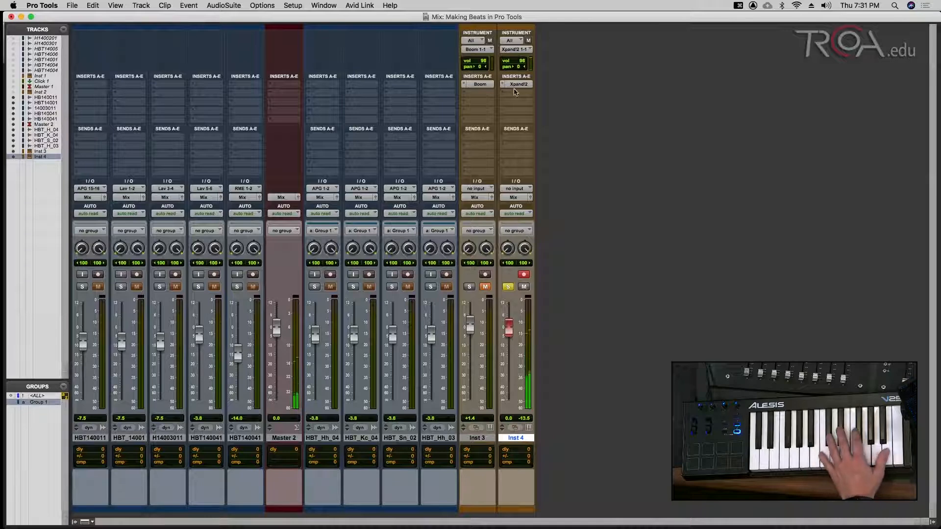
# - Remove the stray i/o insert from Inst 4's insert B, leaving it empty
pyautogui.click(515, 92)
pyautogui.moveTo(527, 143)
pyautogui.click(612, 154)
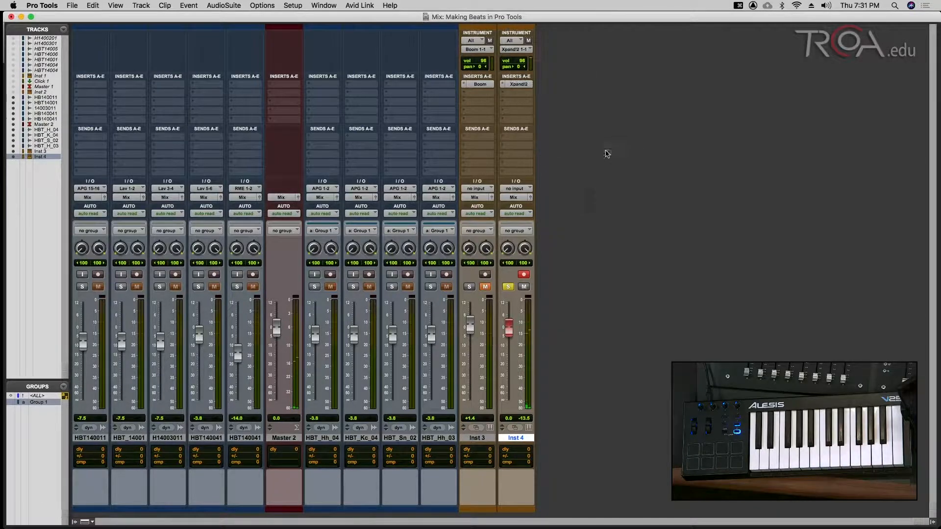
pyautogui.click(503, 95)
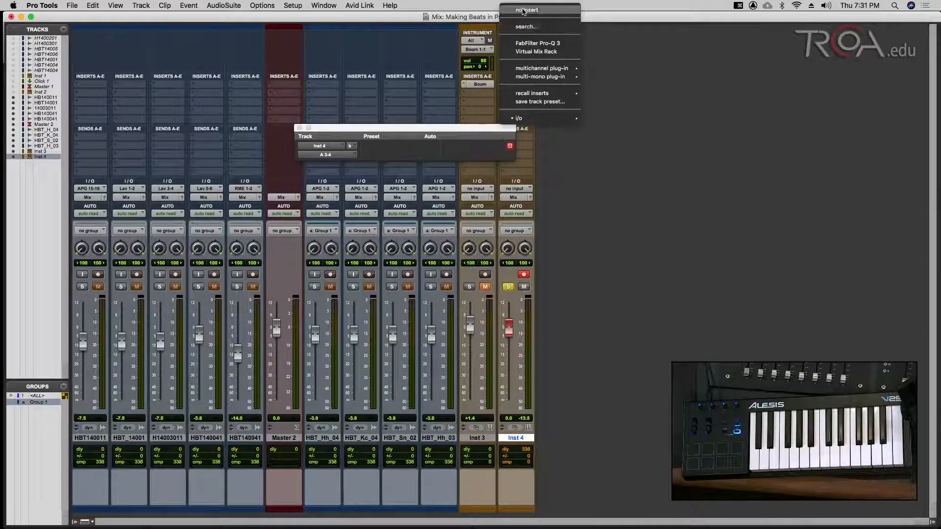
pyautogui.click(520, 10)
# - Choose the 026 Loops > Urban 075+ patch for Part A in Inst 4's Xpand2 window
pyautogui.click(515, 84)
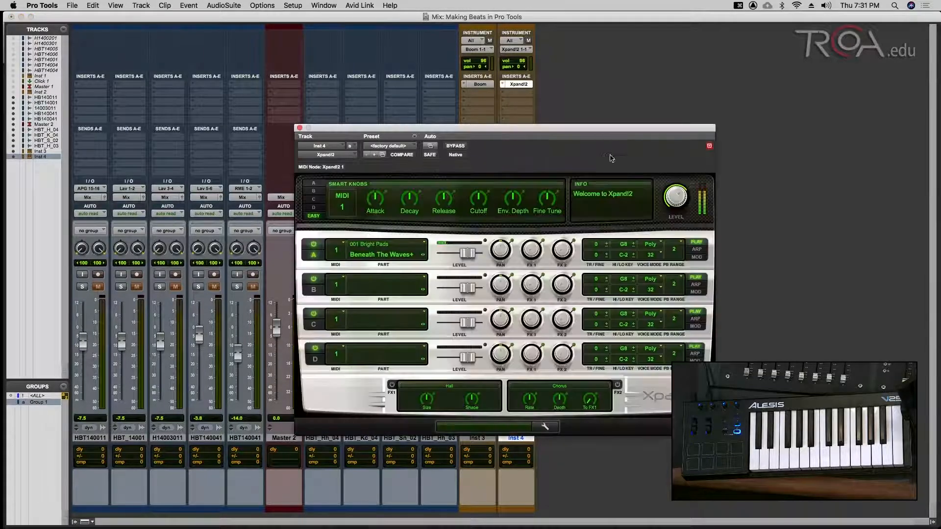
pyautogui.press('super+s')
pyautogui.moveTo(613, 128); pyautogui.dragTo(775, 54)
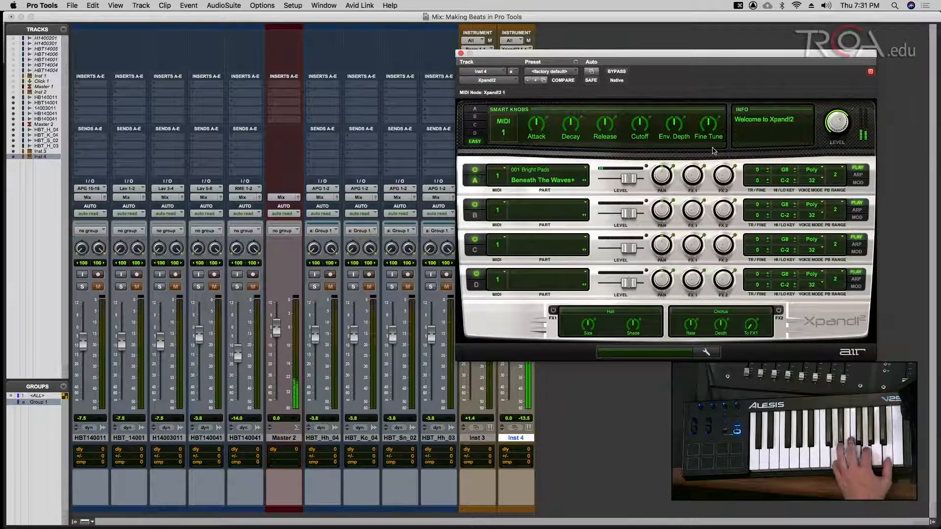
pyautogui.click(532, 181)
pyautogui.moveTo(539, 337)
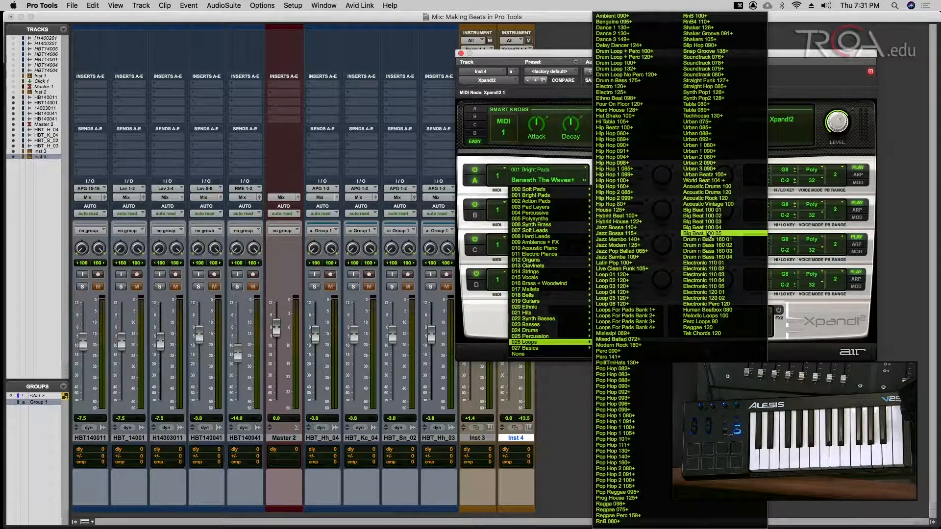
pyautogui.click(697, 122)
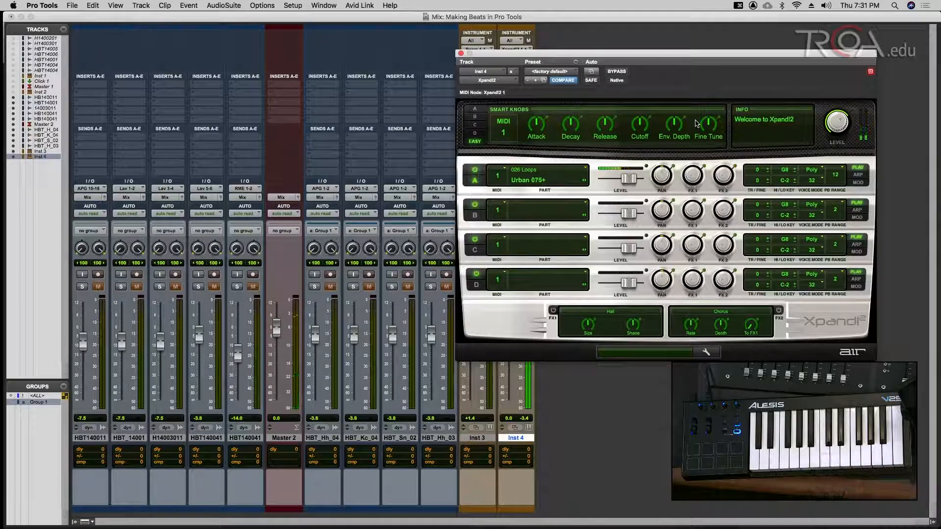
pyautogui.moveTo(684, 53); pyautogui.dragTo(705, 37)
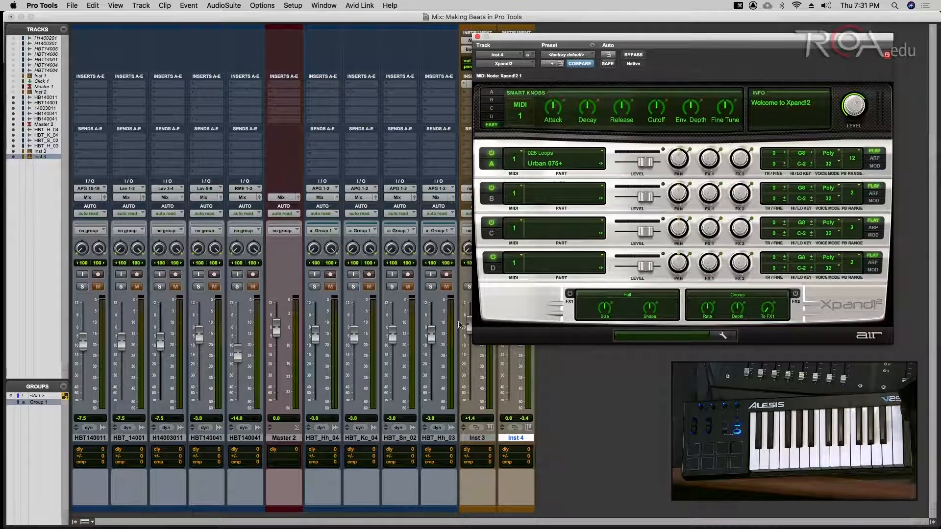
pyautogui.press('Return')
# - Close the Xpand2 window, stop the playback pass and return to the session start
pyautogui.press('super+s')
pyautogui.press('F12')
pyautogui.click(477, 38)
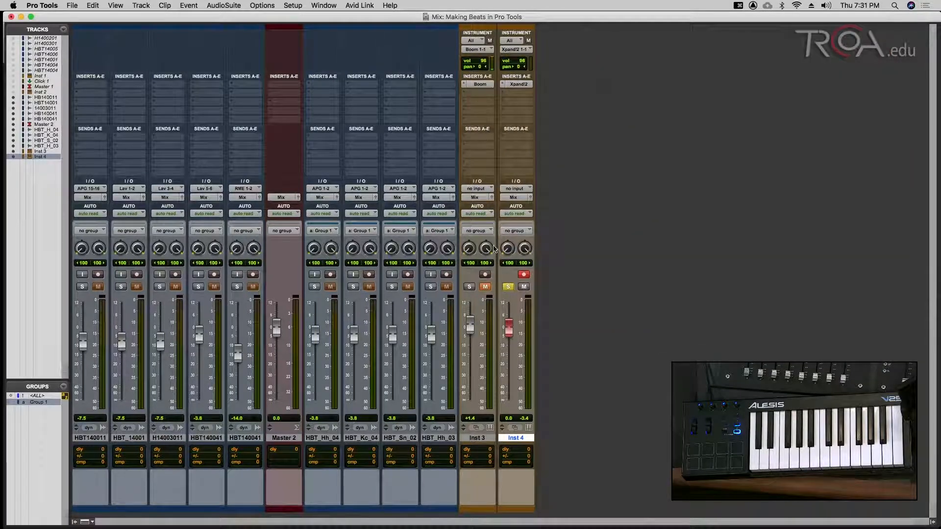
pyautogui.press('super+s')
pyautogui.press('super+equal')
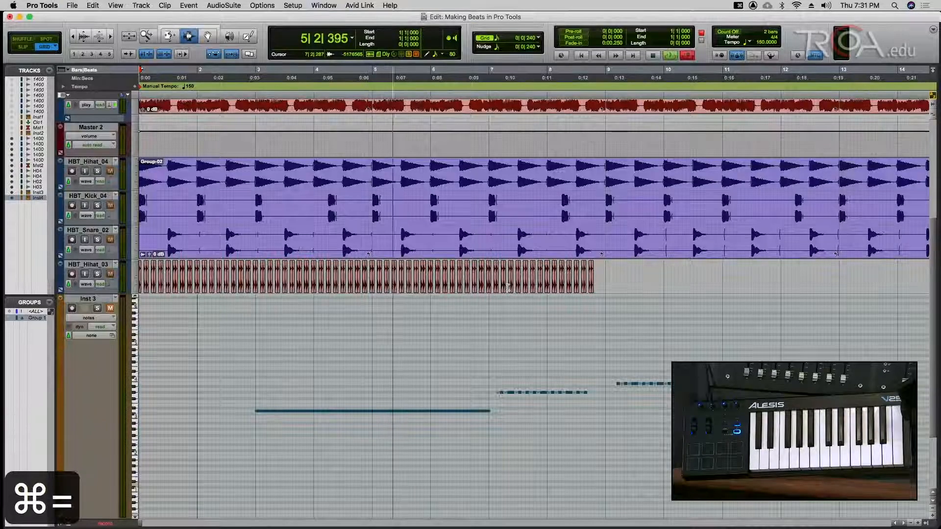
pyautogui.press('super+period')
pyautogui.press('Return')
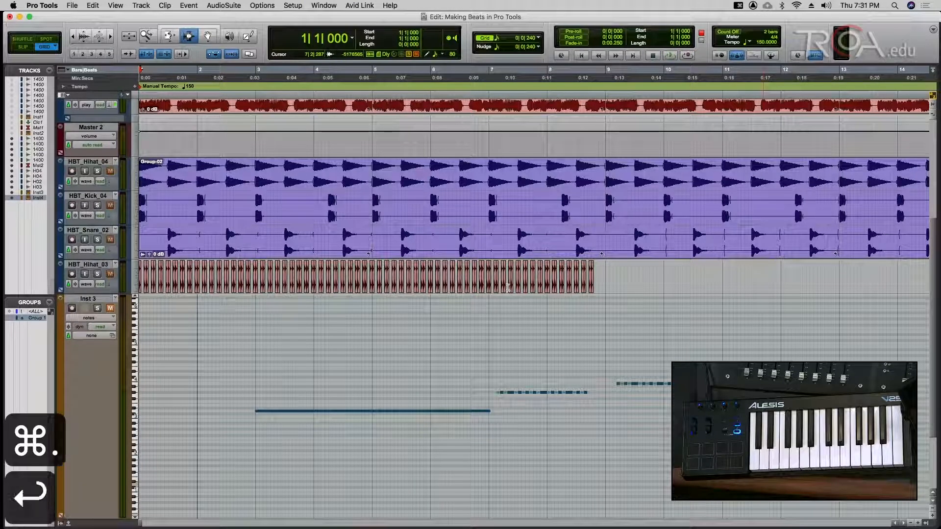
# - Solo the Group 1 drum tracks in the Mix window and start recording from the top
pyautogui.press('super+s')
pyautogui.press('super+equal')
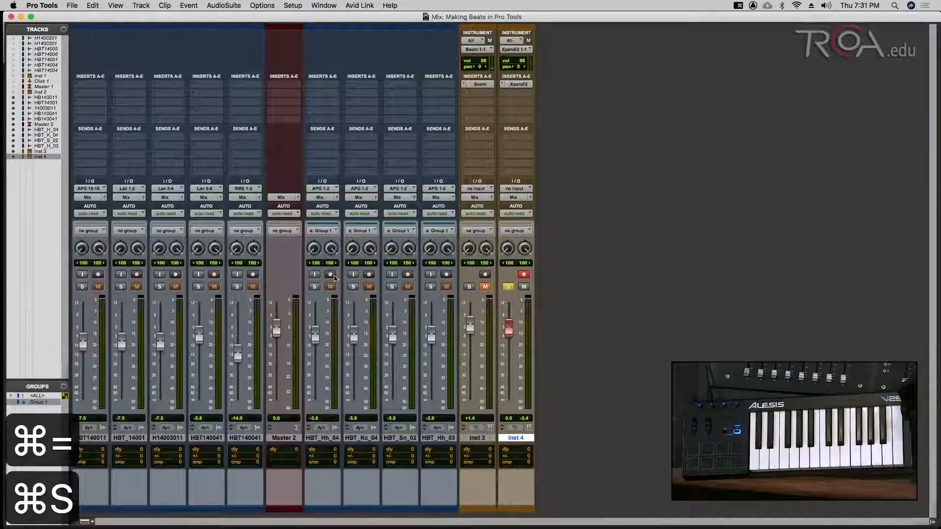
pyautogui.click(391, 287)
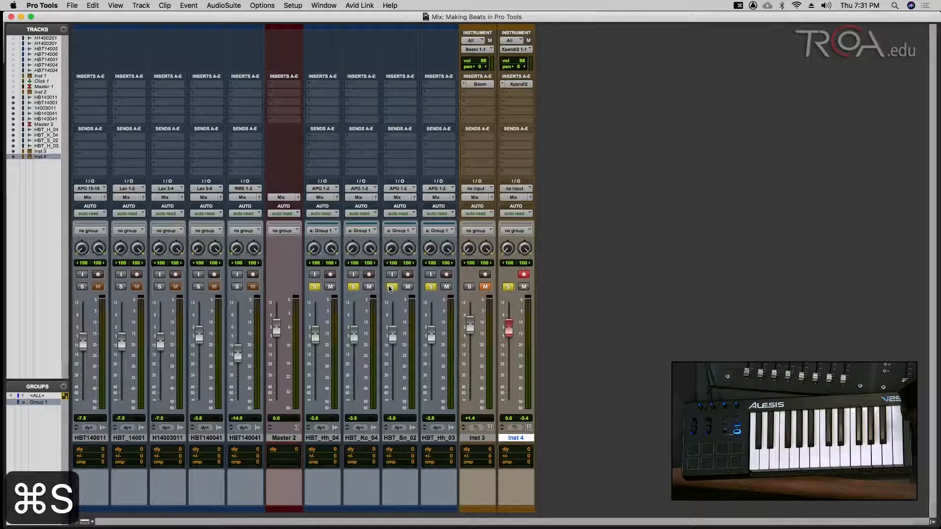
pyautogui.press('Return')
pyautogui.press('F12')
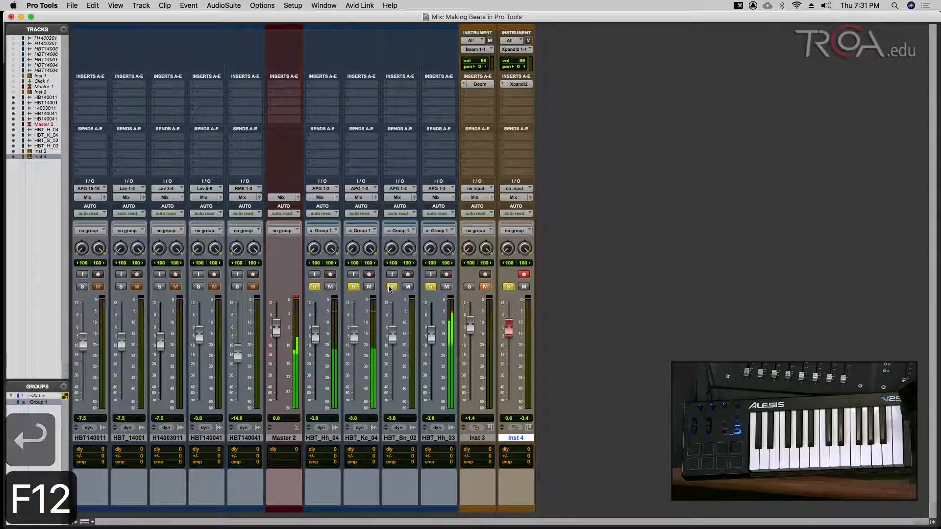
# - Record the Xpand2 loop onto Inst 4 as clip Inst 4-01 from the top, then save
pyautogui.press('super+equal')
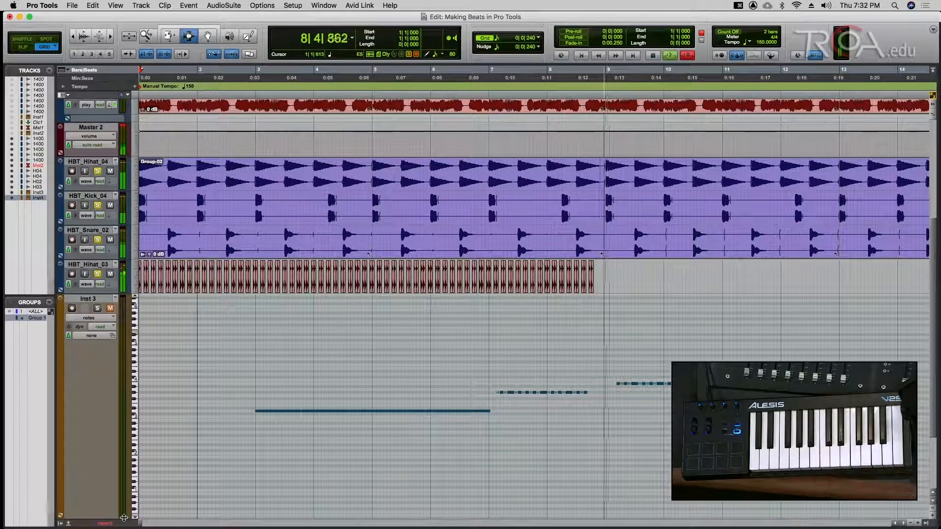
pyautogui.press('super+period')
pyautogui.press('Return')
pyautogui.press('super+s')
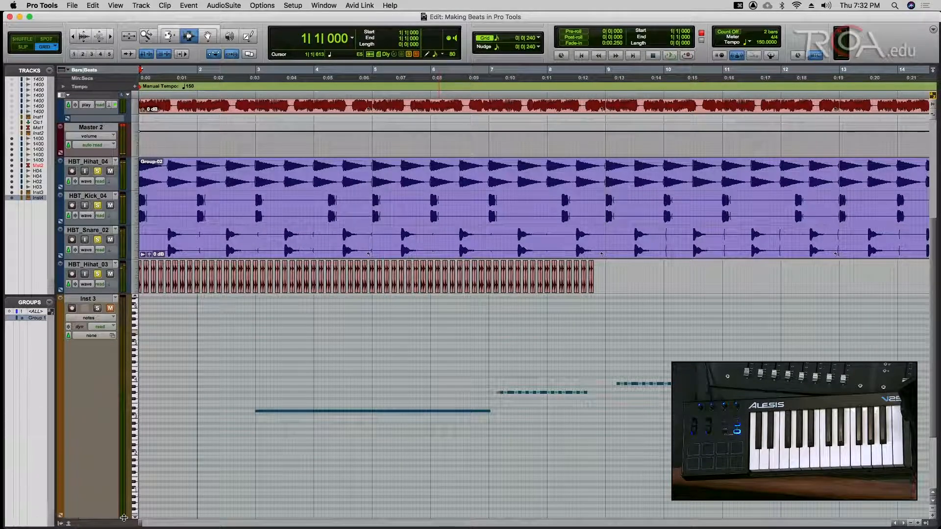
pyautogui.press('F12')
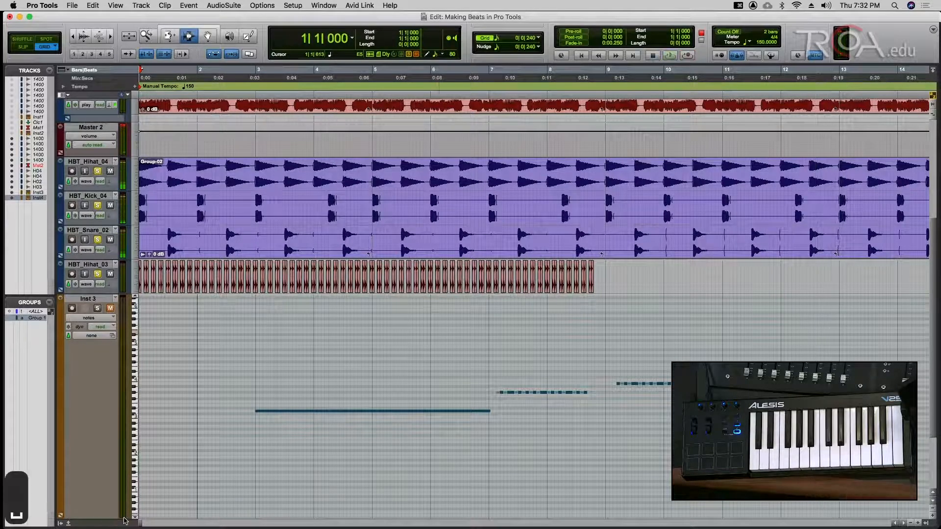
pyautogui.press('super+equal')
pyautogui.press('super+s')
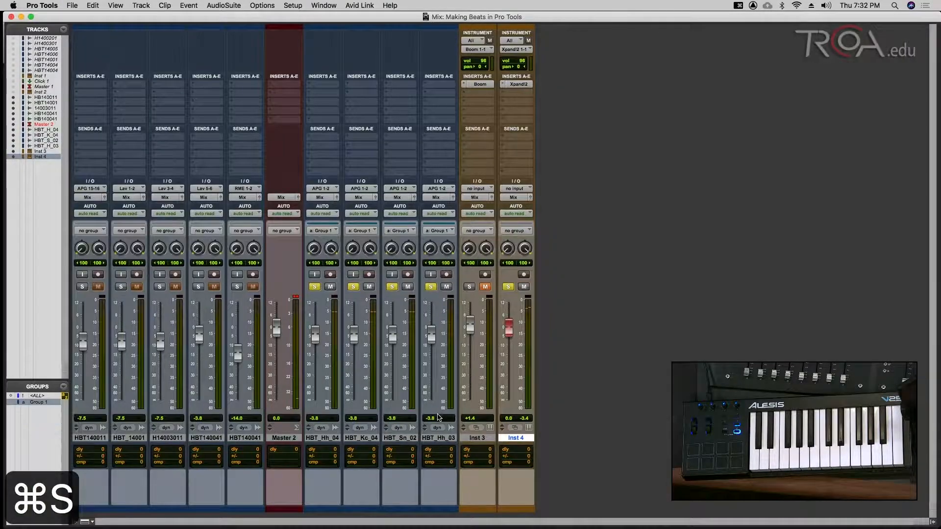
pyautogui.press('super+equal')
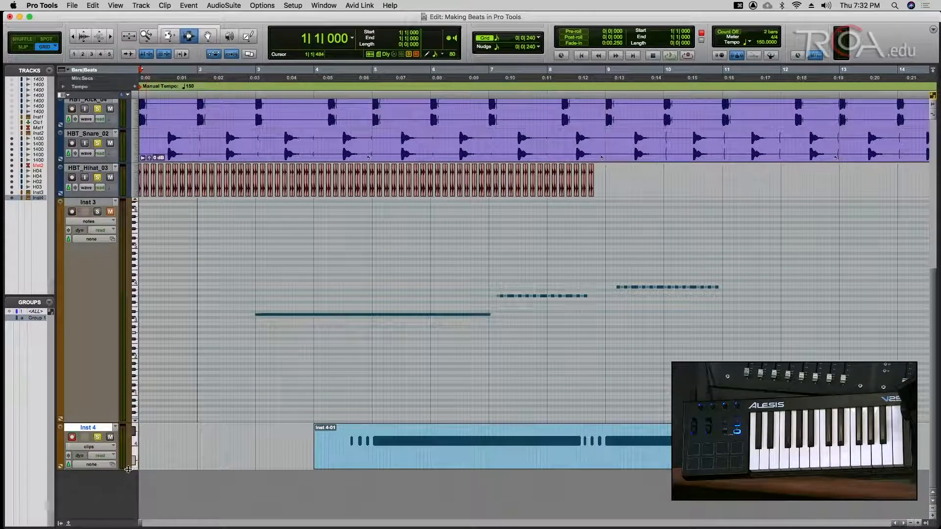
# - Enlarge the Inst 4 track to show its clip and play the session back from bar 4
pyautogui.moveTo(128, 469); pyautogui.dragTo(128, 506)
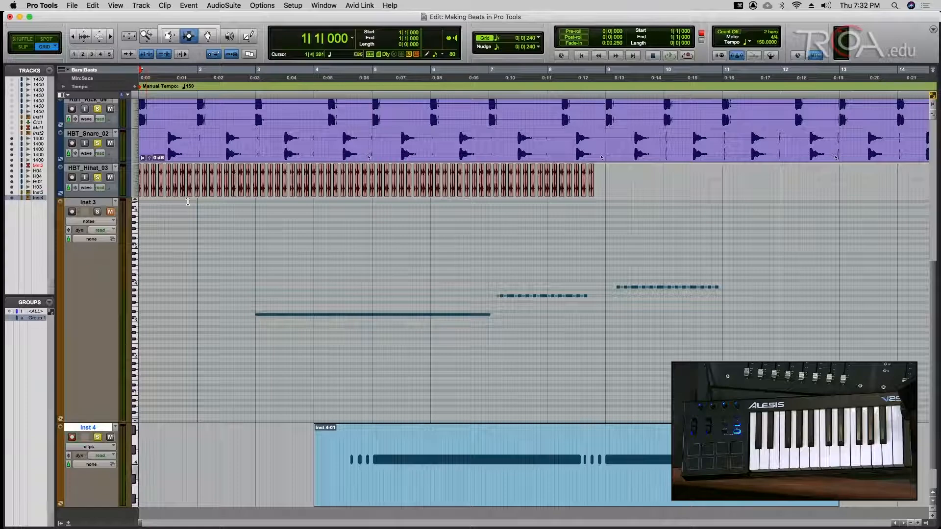
pyautogui.press('super+s')
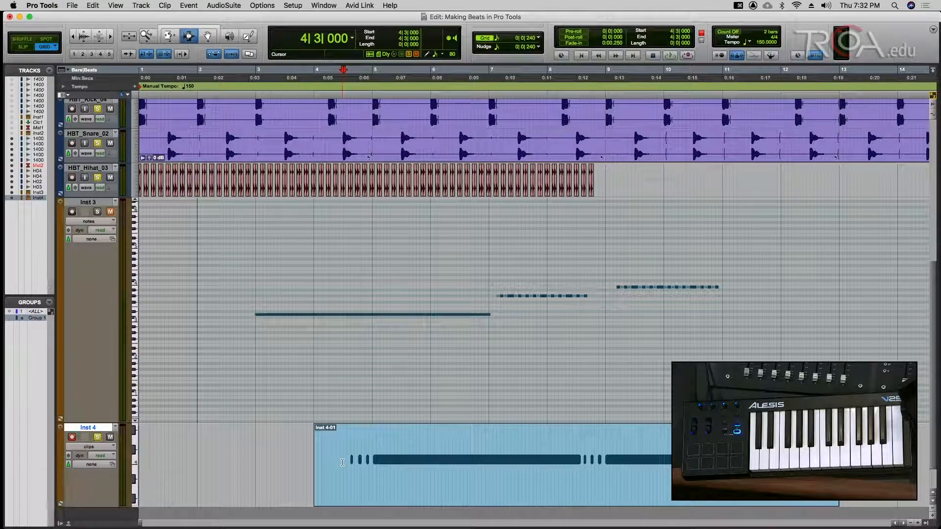
pyautogui.press('space')
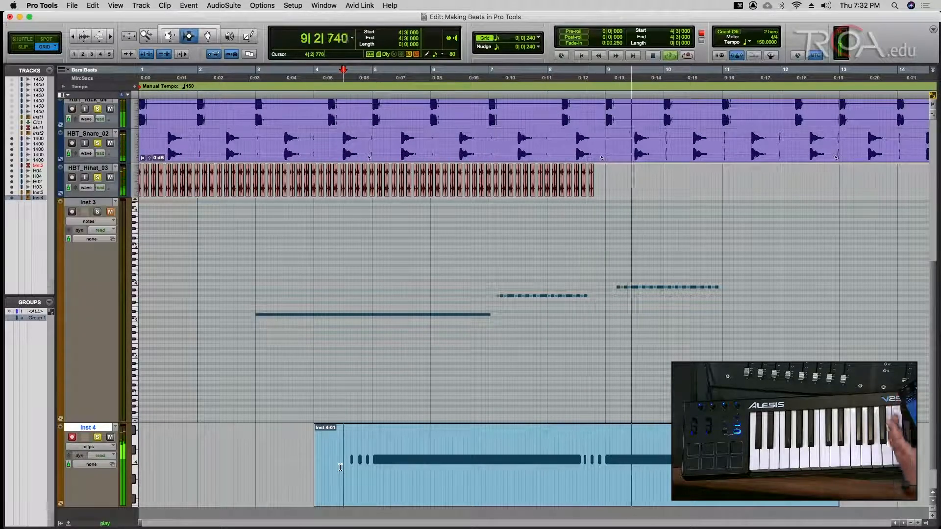
pyautogui.press('space')
pyautogui.press('super+s')
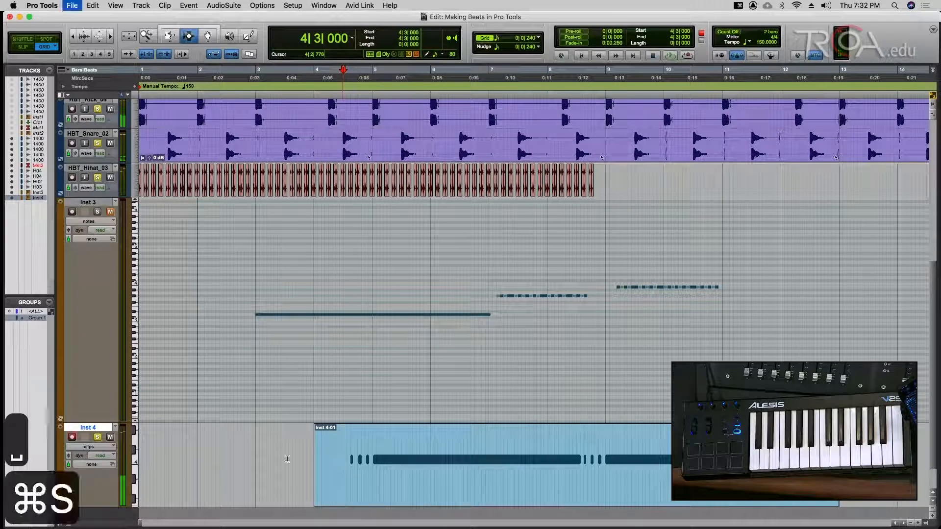
pyautogui.press('super+s')
# - Switch between the Mix and Edit windows, saving, and place the edit point on Inst 3 at bar 11
pyautogui.press('super+equal')
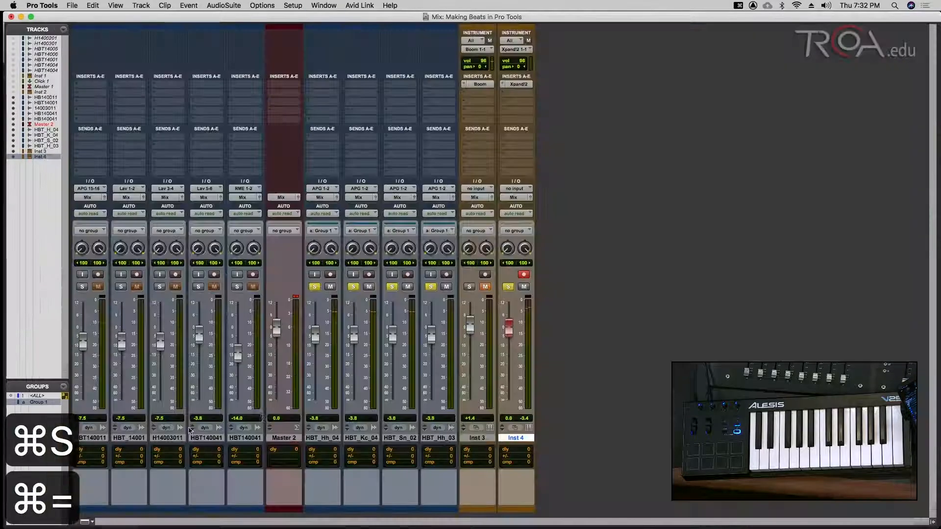
pyautogui.press('super+s')
pyautogui.press('super+equal')
pyautogui.press('super+s')
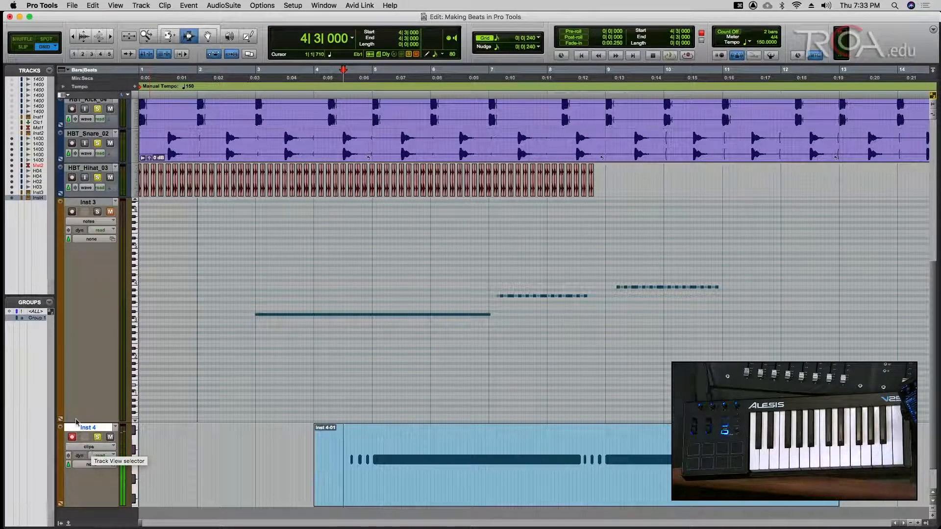
pyautogui.press('super+equal')
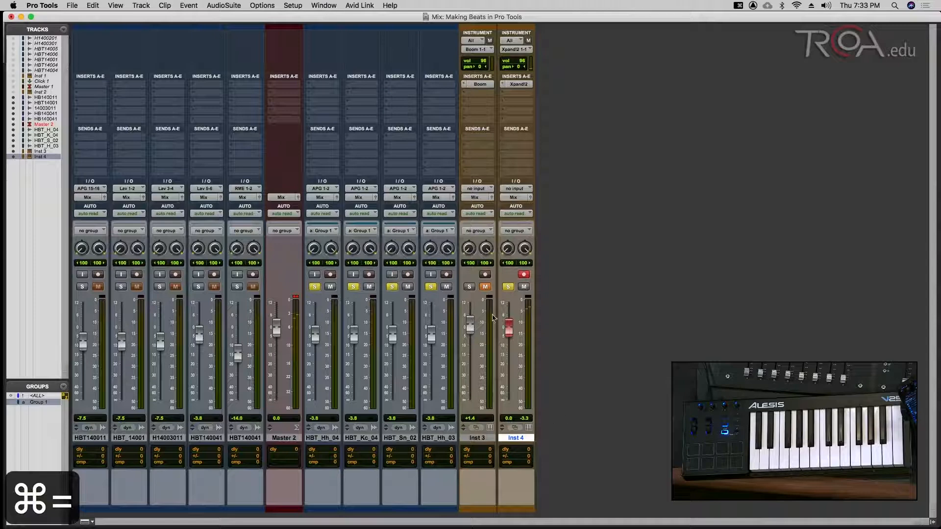
pyautogui.press('super+s')
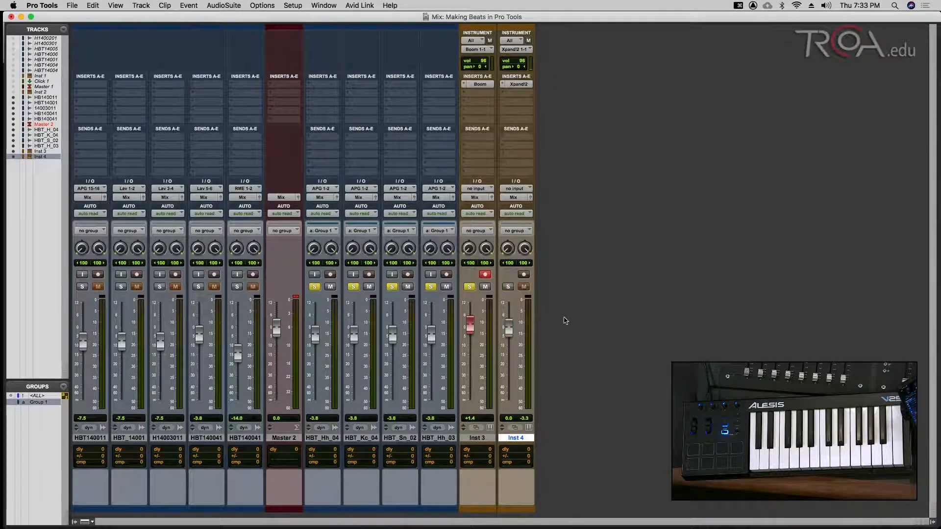
pyautogui.press('super+s')
pyautogui.press('super+equal')
pyautogui.press('super+s')
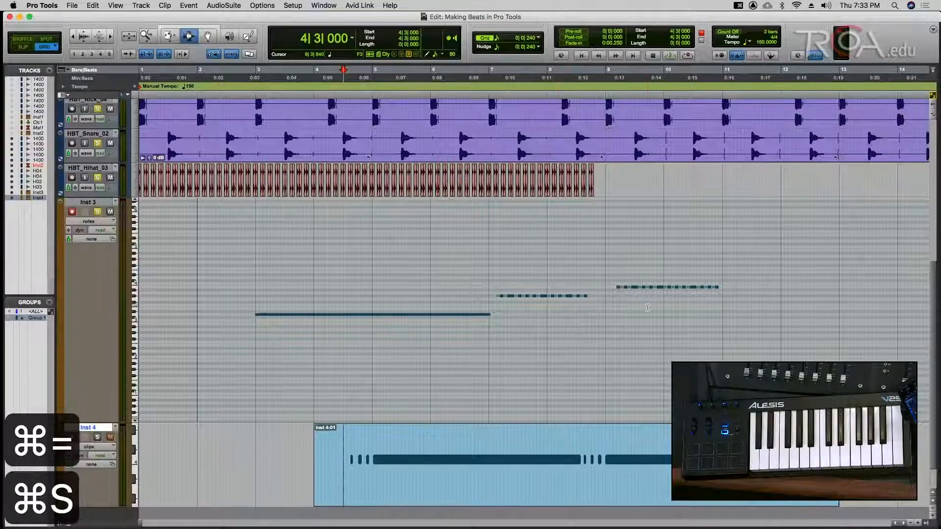
pyautogui.click(746, 285)
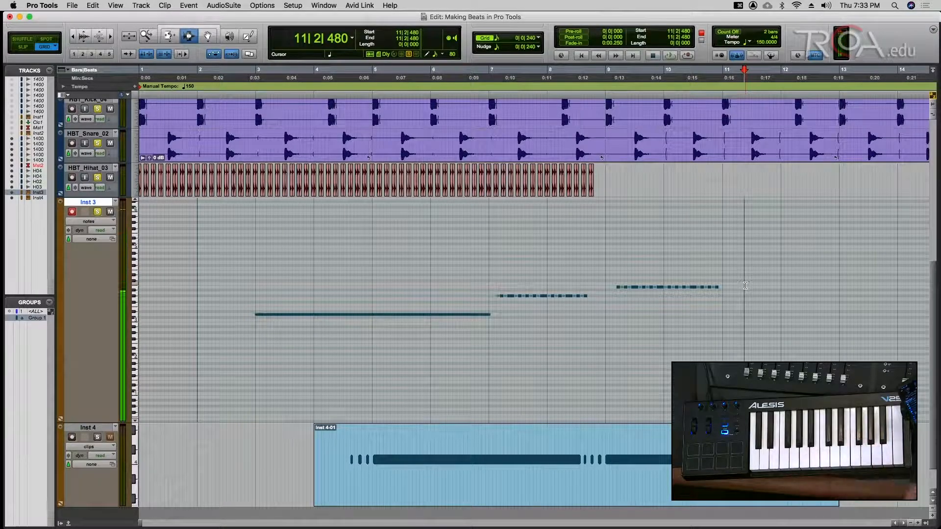
# - Create a new click track, Click 2, from the Track menu and save
pyautogui.press('super+equal')
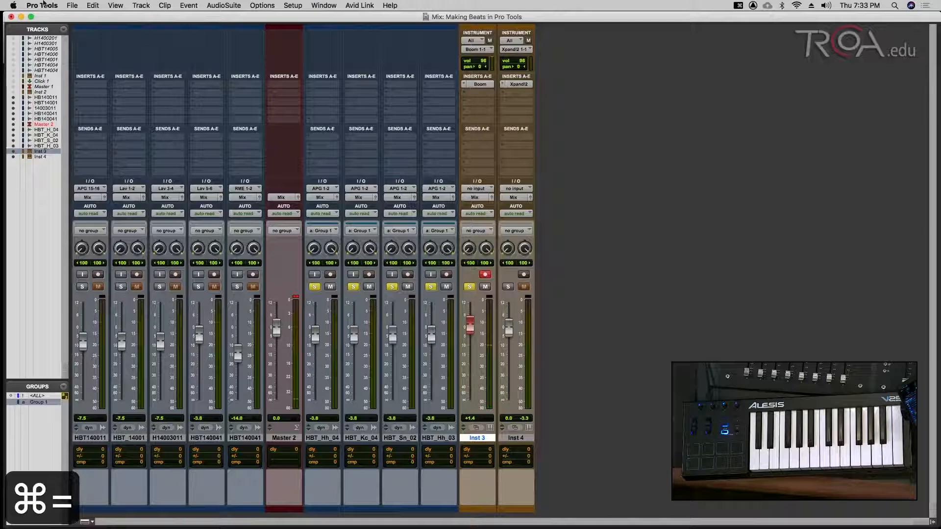
pyautogui.click(141, 5)
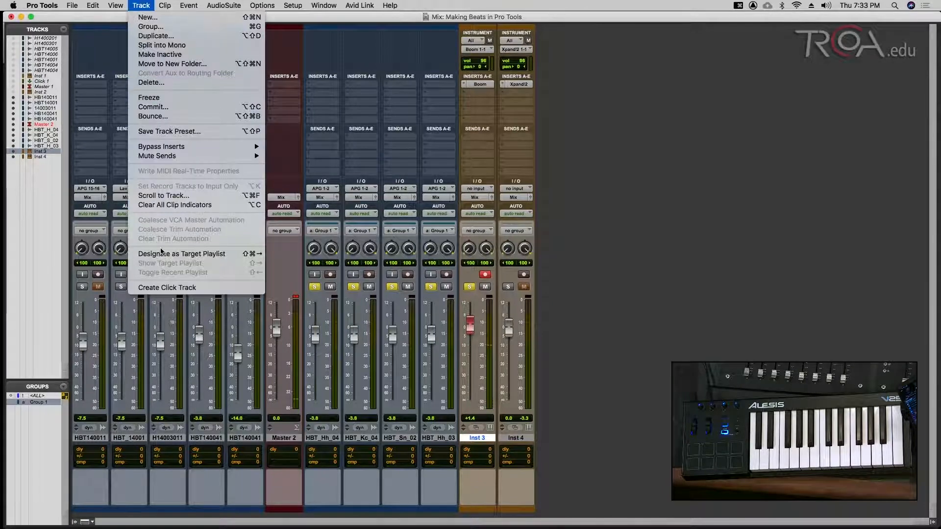
pyautogui.click(165, 288)
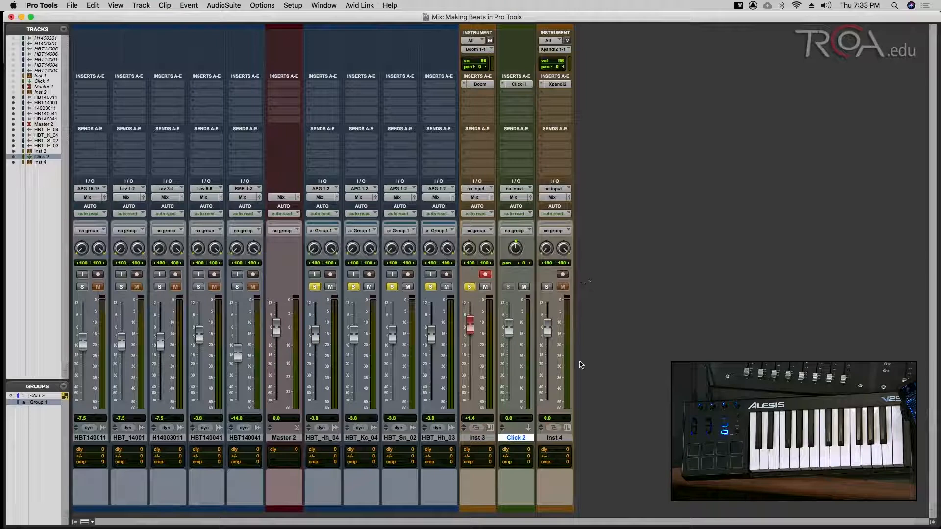
pyautogui.press('super+s')
# - Solo Click 2 and audition it, then return to the Edit window at the session start
pyautogui.click(509, 287)
pyautogui.press('space')
pyautogui.press('super+s')
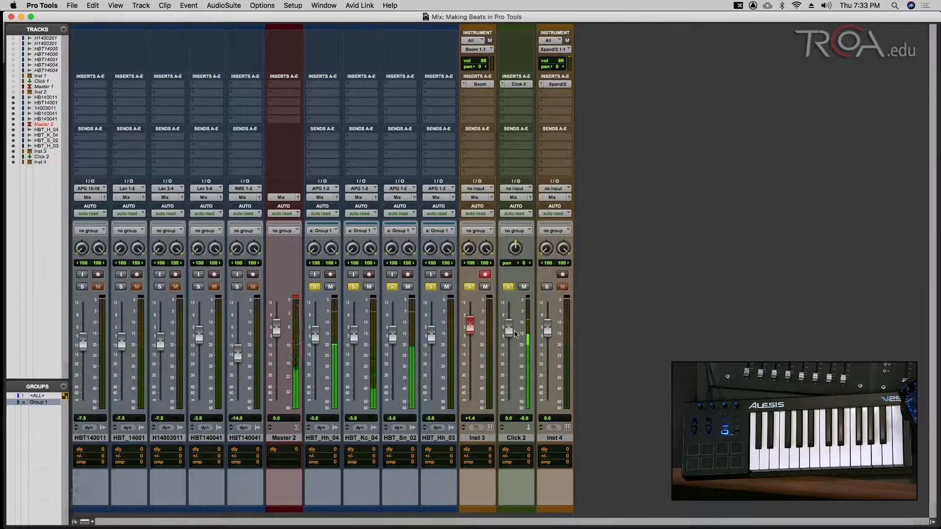
pyautogui.press('super+equal')
pyautogui.press('Return')
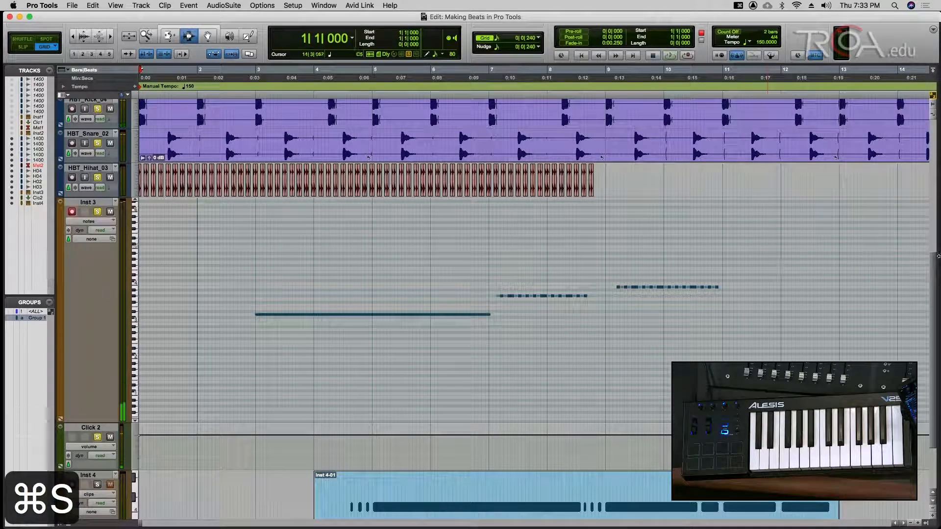
# - Delete Inst 3's old notes from bar 2 onward and return to the session start
pyautogui.moveTo(216, 255); pyautogui.dragTo(782, 257)
pyautogui.press('BackSpace')
pyautogui.press('super+s')
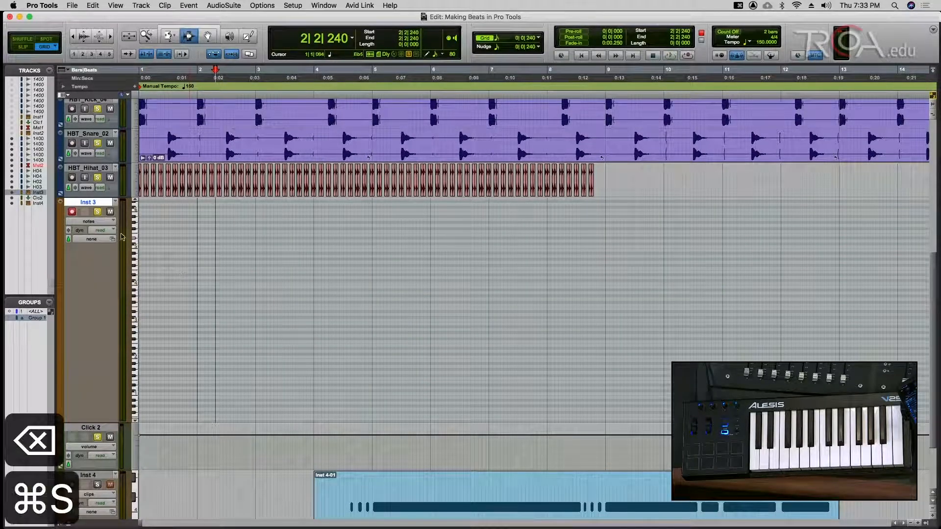
pyautogui.press('Return')
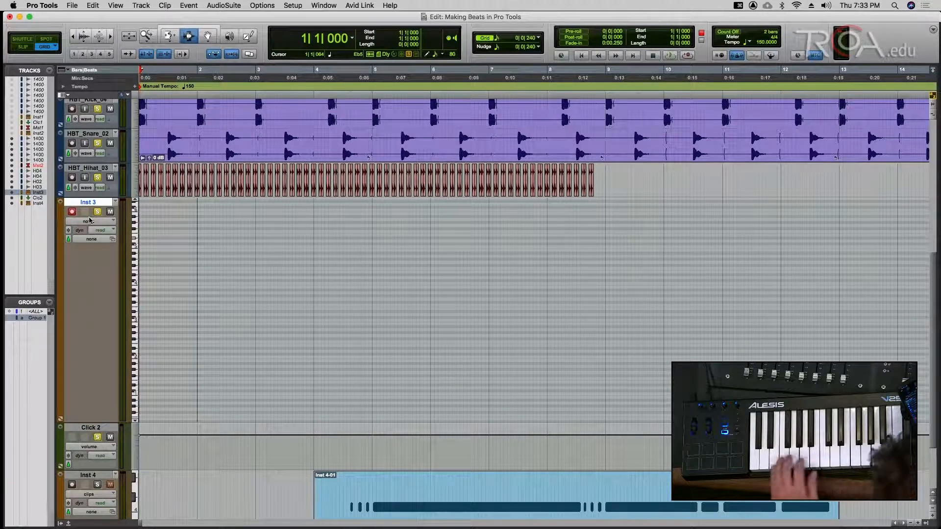
# - Record a new keyboard pattern on Inst 3 and select it from bar 1 to bar 9
pyautogui.press('F12')
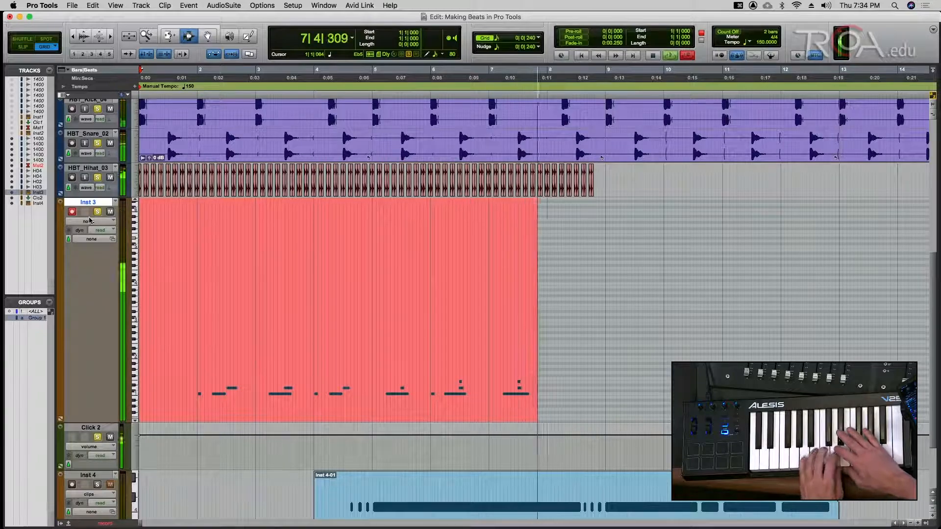
pyautogui.press('space')
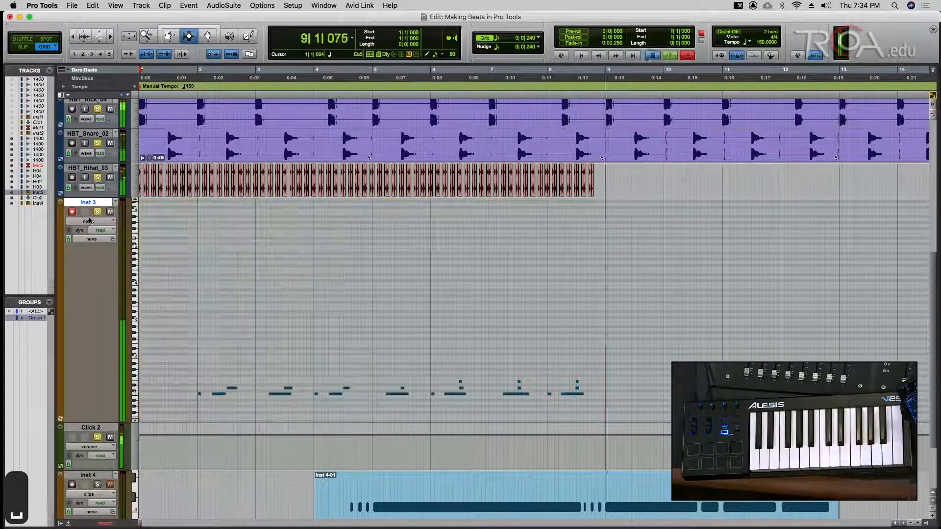
pyautogui.press('Return')
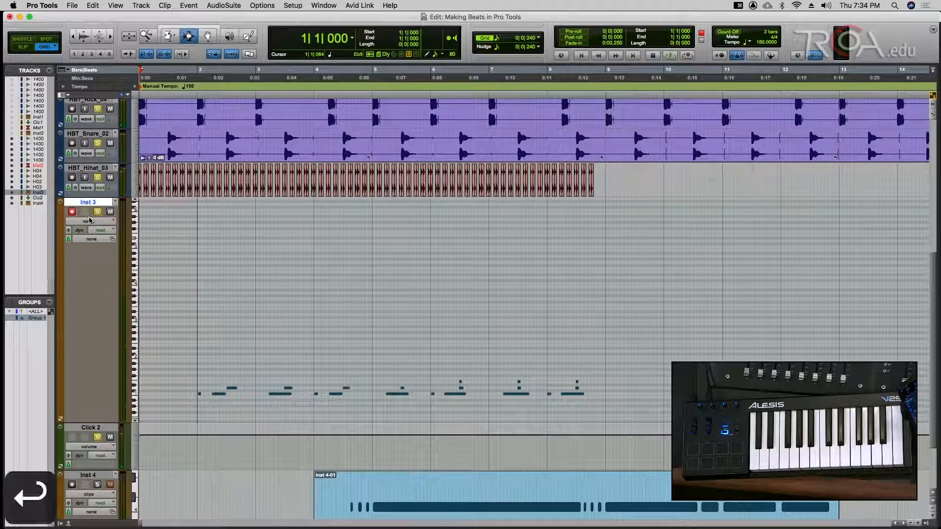
pyautogui.moveTo(612, 335); pyautogui.dragTo(100, 394)
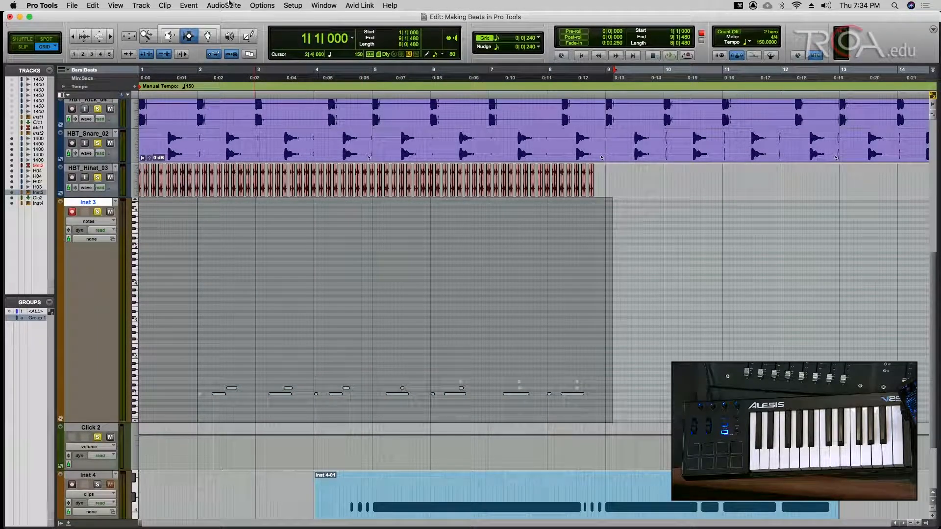
# - Quantize the selected Inst 3 notes to 1/16 notes via Event Operations, auditioning the result
pyautogui.click(181, 5)
pyautogui.moveTo(199, 38)
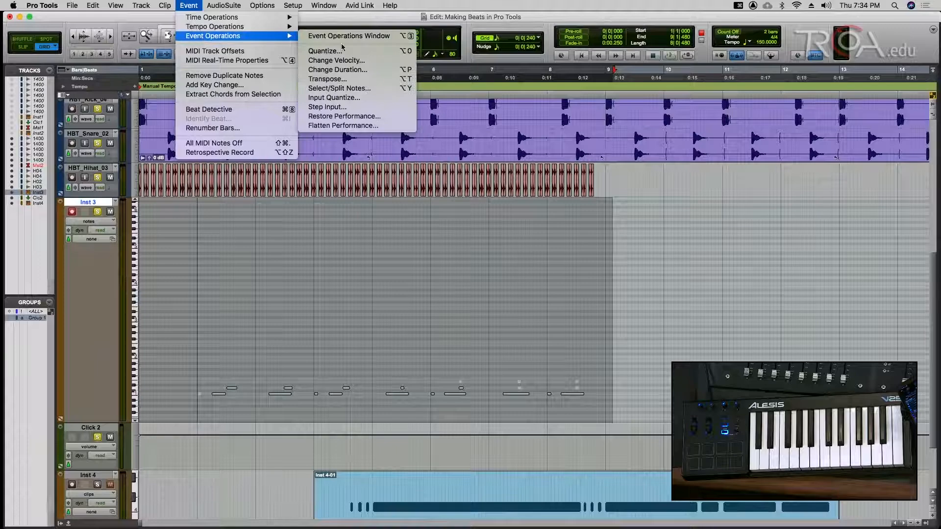
pyautogui.click(336, 51)
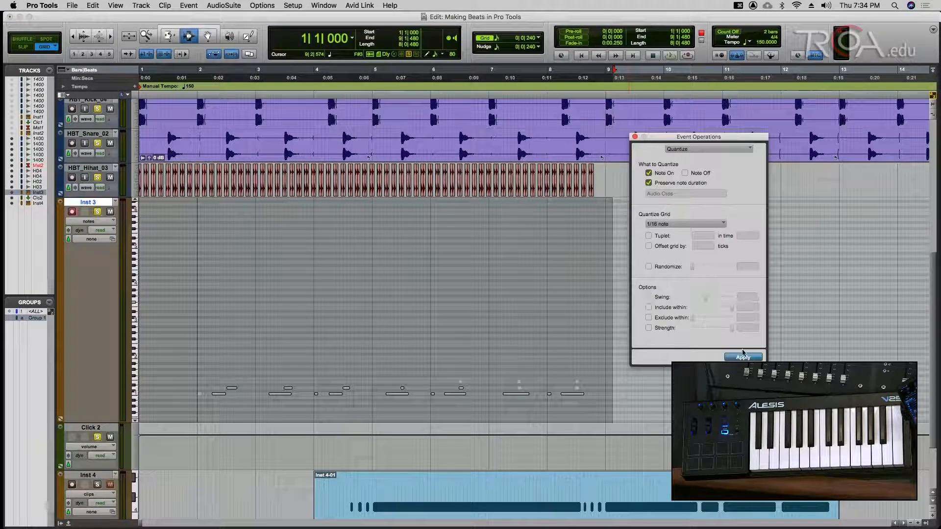
pyautogui.press('space')
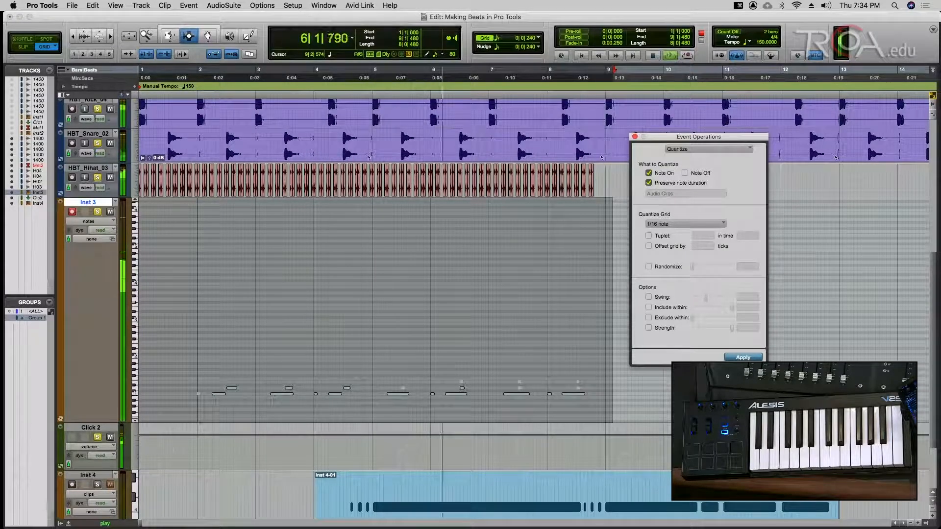
pyautogui.click(635, 137)
# - Stop playback and, in the Mix window, solo Inst 4 and Click 2
pyautogui.press('super+s')
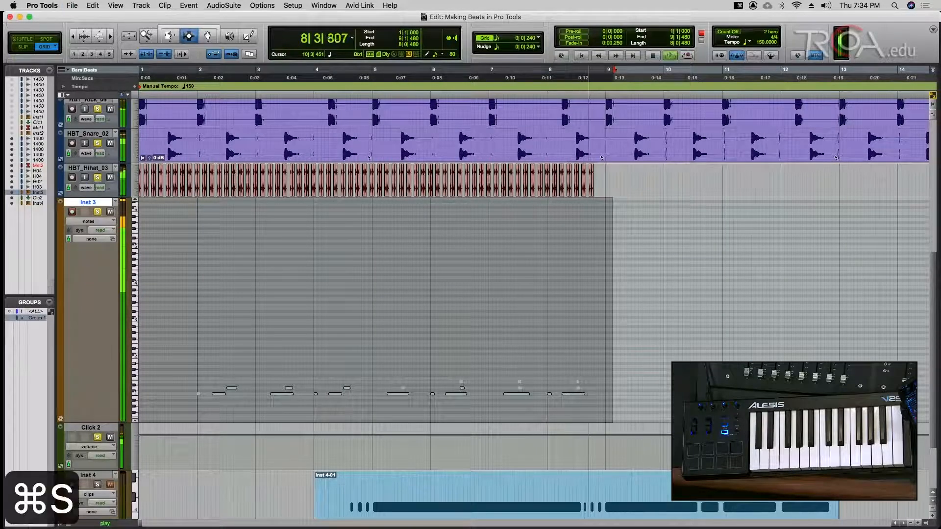
pyautogui.press('space')
pyautogui.press('super+equal')
pyautogui.press('super+s')
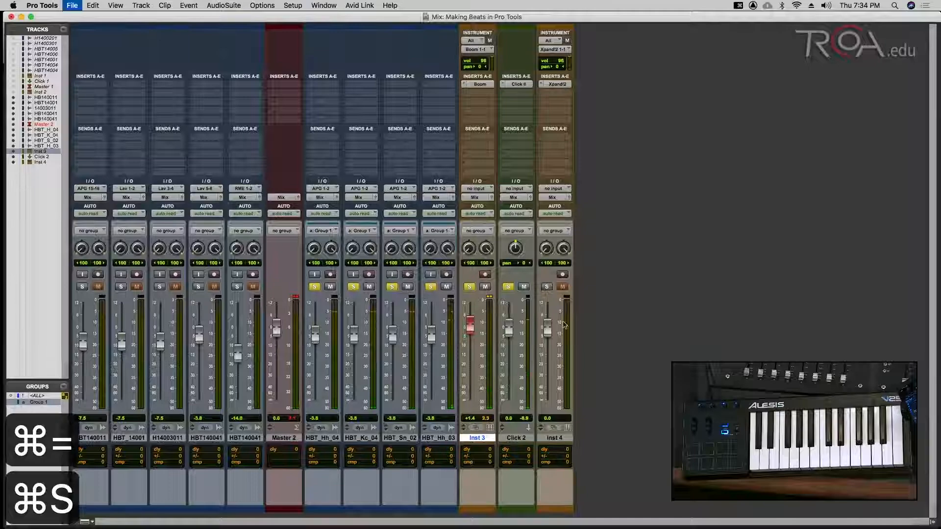
pyautogui.click(547, 287)
pyautogui.click(508, 286)
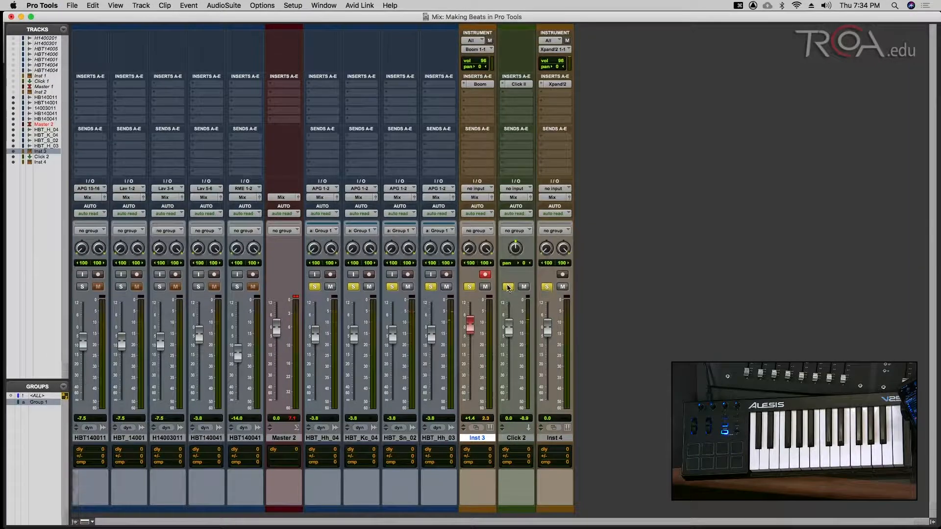
pyautogui.press('super+s')
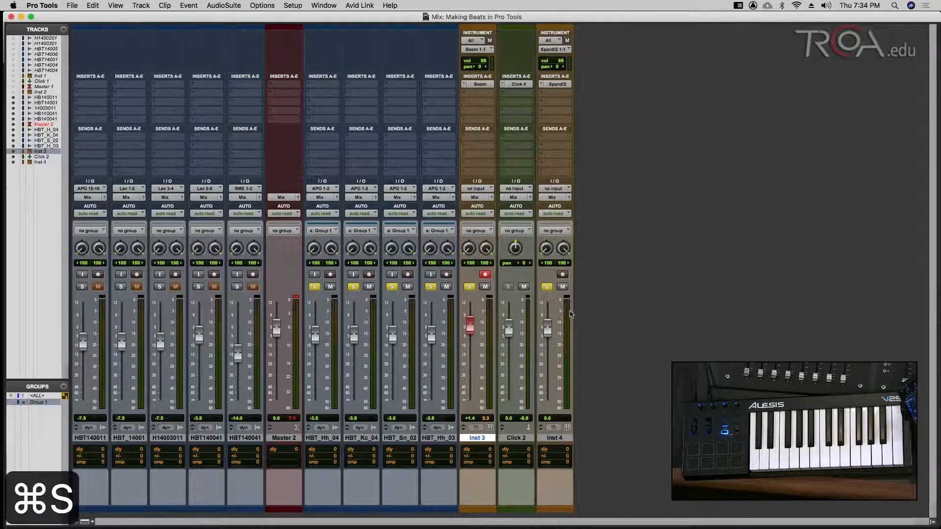
pyautogui.press('super+equal')
pyautogui.press('super+equal')
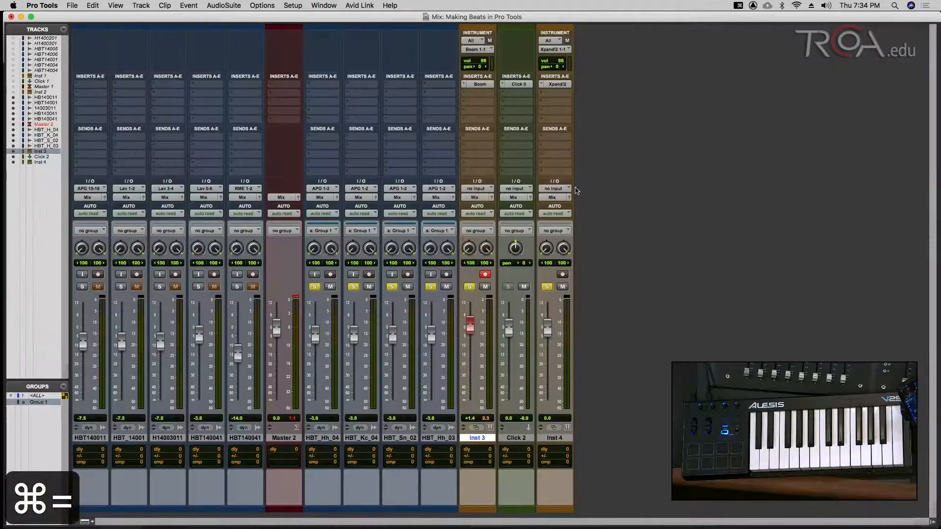
# - Load the 026 Loops > Hip Hop 1 099+ patch into Xpand!2's part A on Inst 4
pyautogui.click(555, 84)
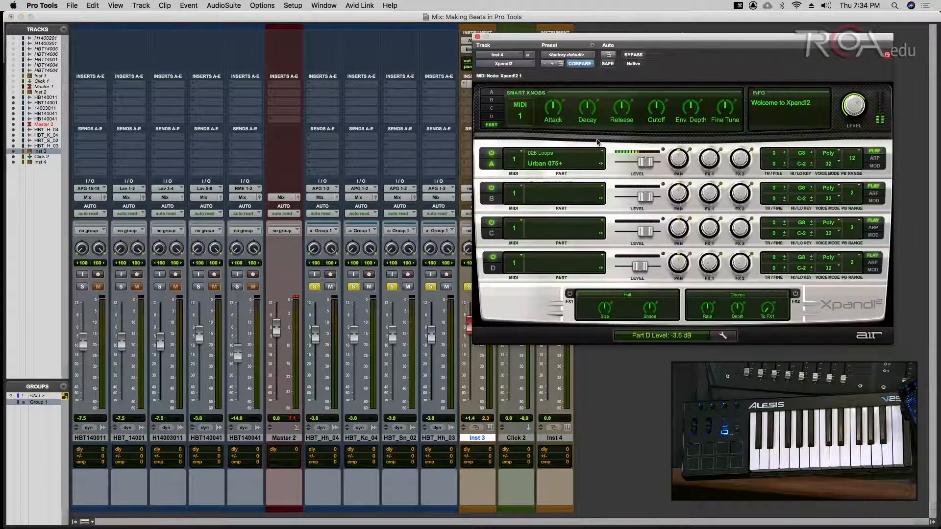
pyautogui.moveTo(635, 35); pyautogui.dragTo(519, 70)
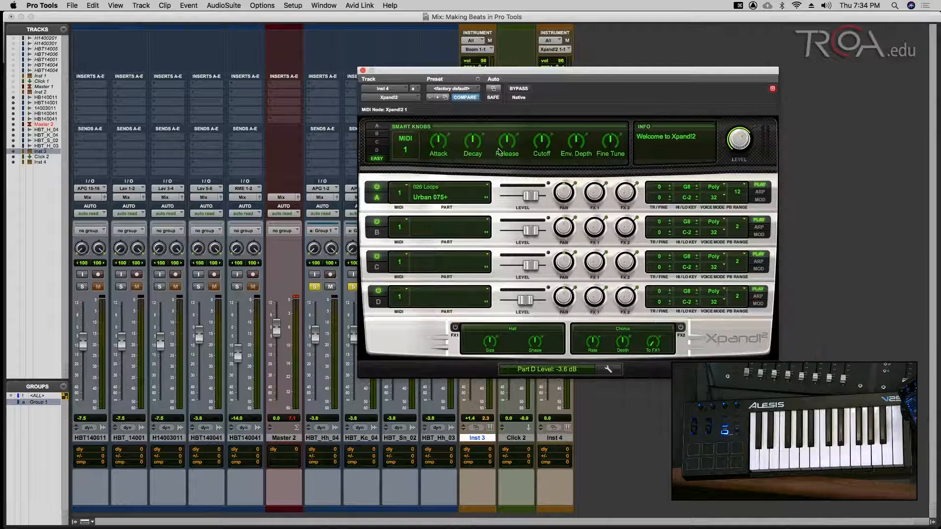
pyautogui.click(431, 191)
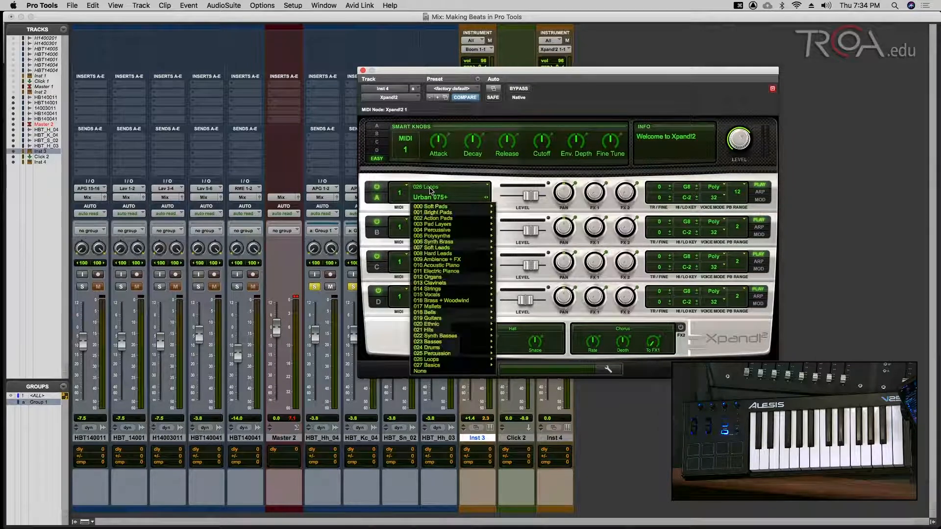
pyautogui.moveTo(435, 353)
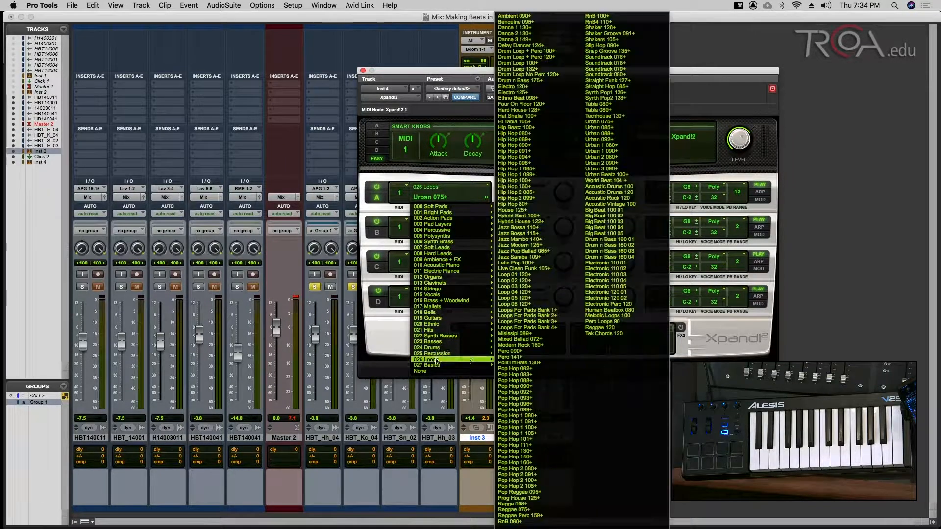
pyautogui.click(518, 175)
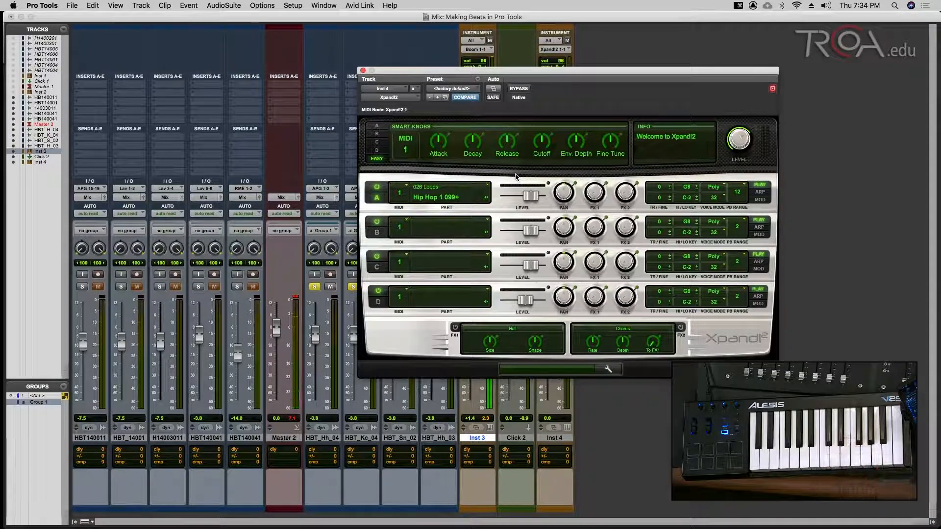
pyautogui.click(363, 71)
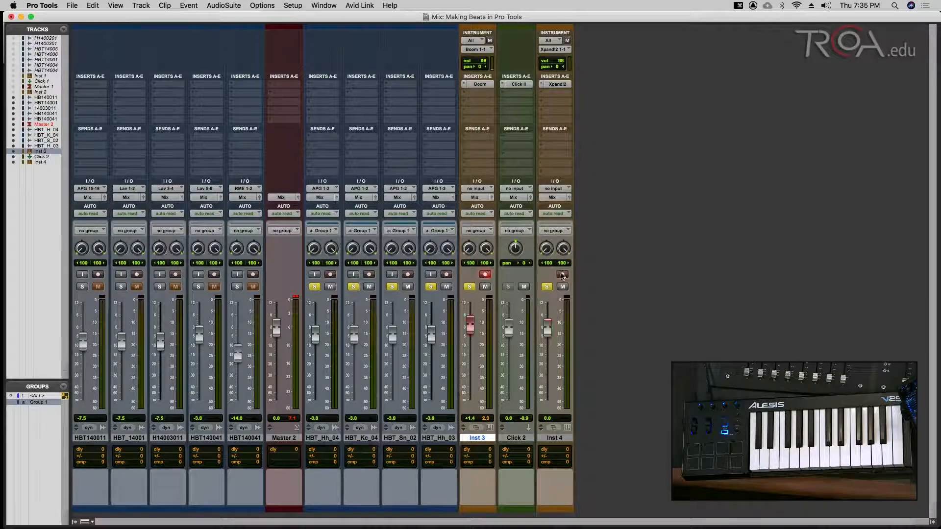
pyautogui.press('super+s')
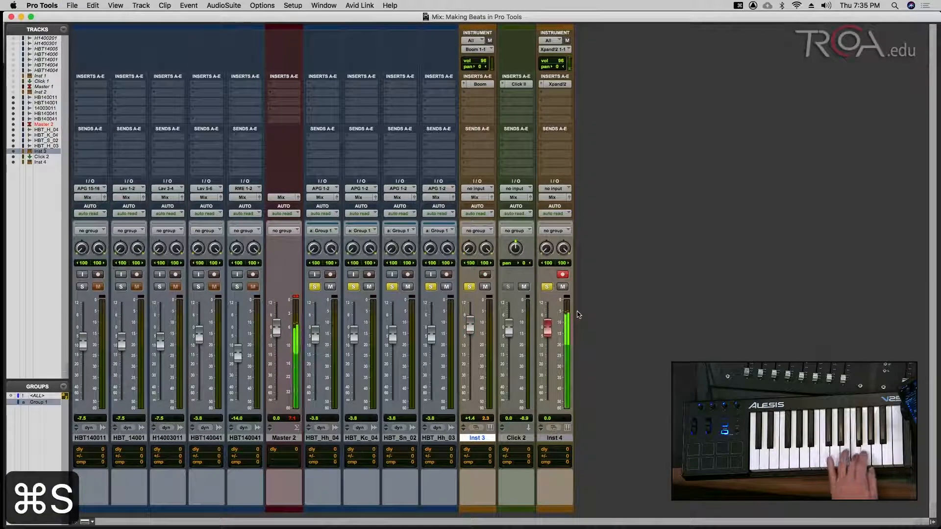
# - Recheck the Xpand!2 panel, then return to the Edit window zoomed out to the whole session
pyautogui.click(557, 84)
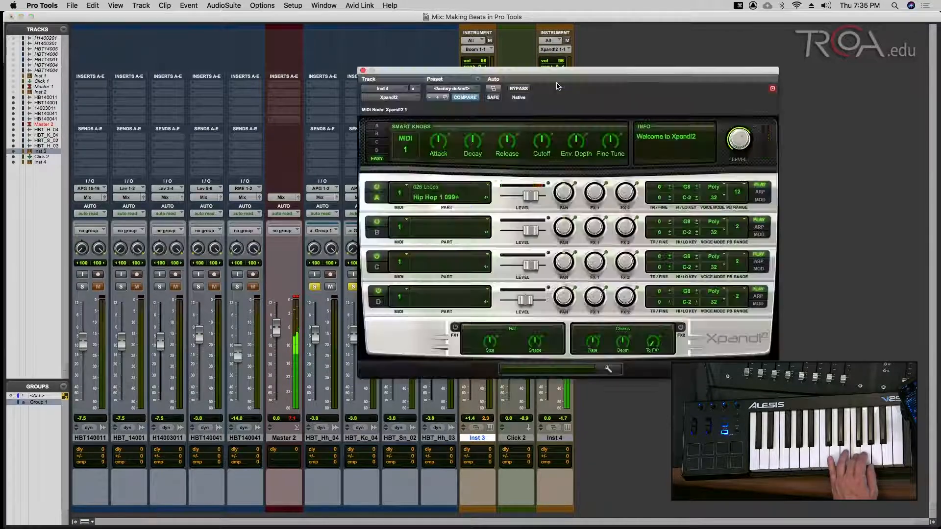
pyautogui.moveTo(525, 75); pyautogui.dragTo(302, 72)
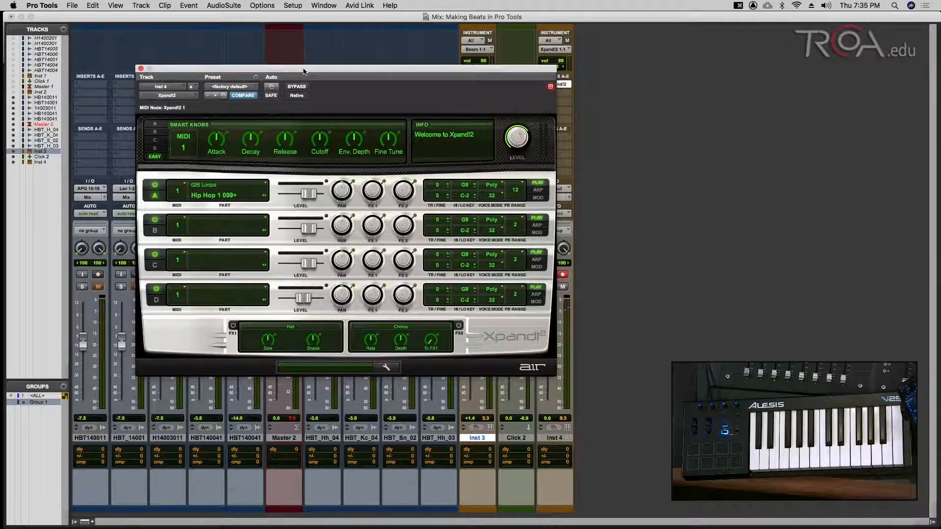
pyautogui.press('alt+super+w')
pyautogui.press('super+equal')
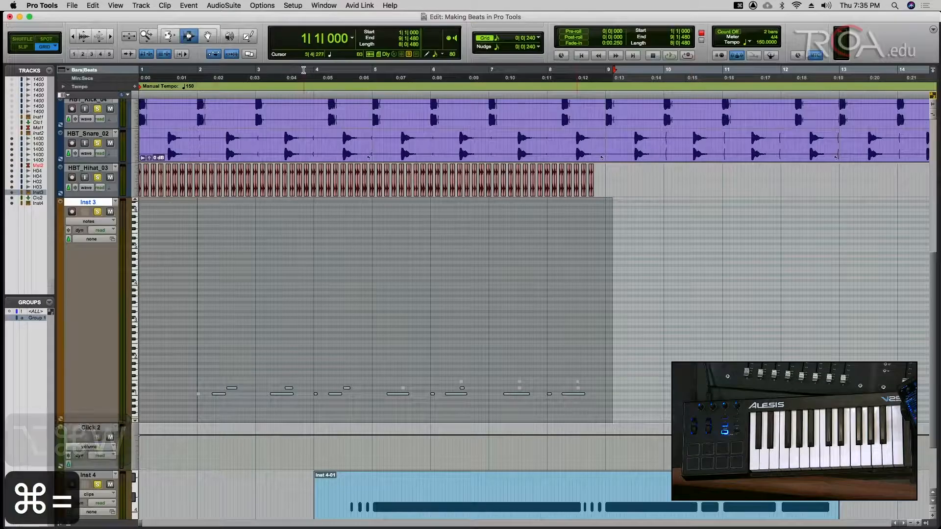
pyautogui.press('super+s')
pyautogui.hotkey('alt', 'a')
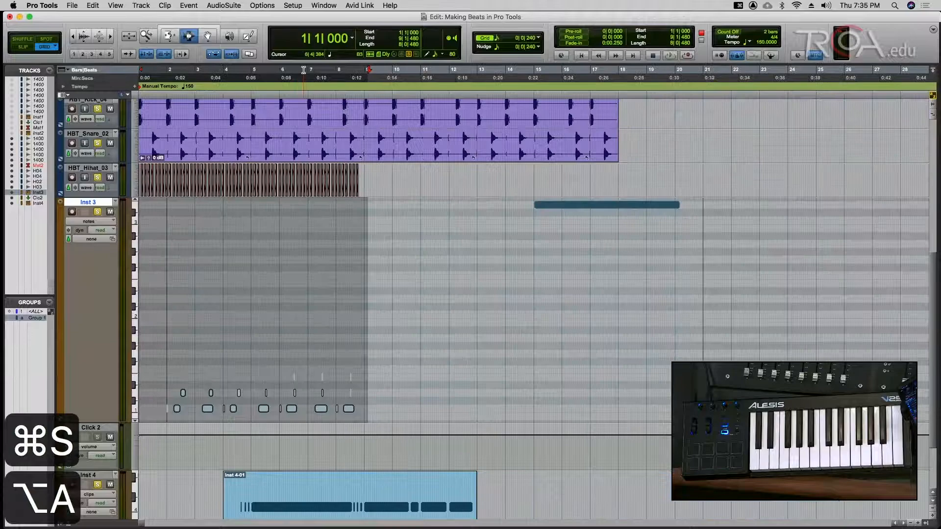